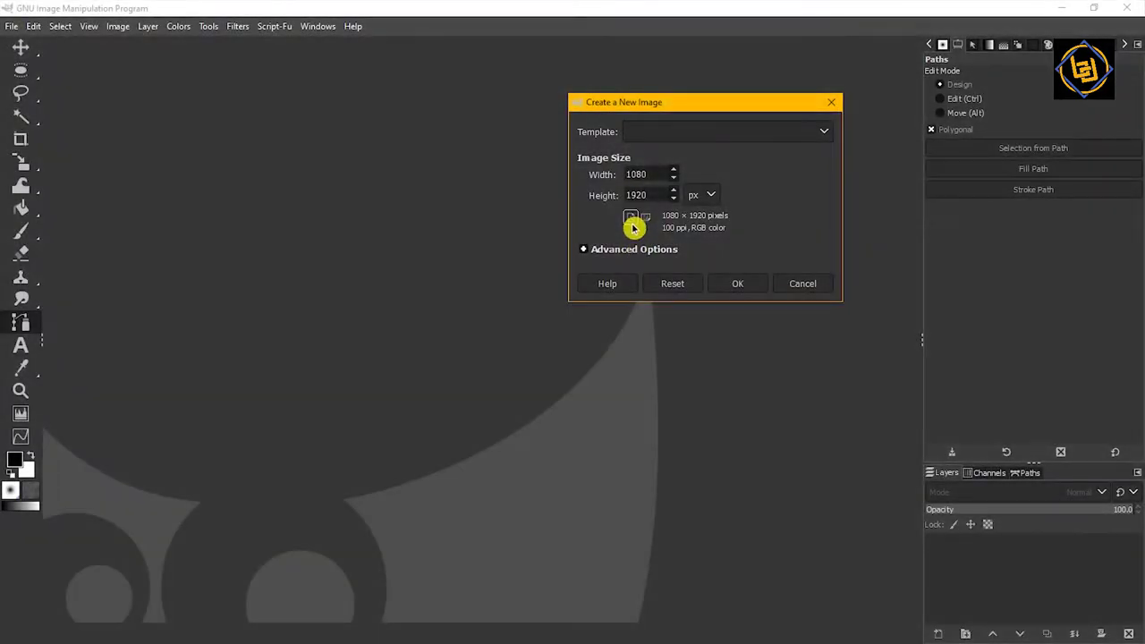
# Create the white 1080×1920 px canvas and zoom out to 25% so it fits
pyautogui.click(738, 282)
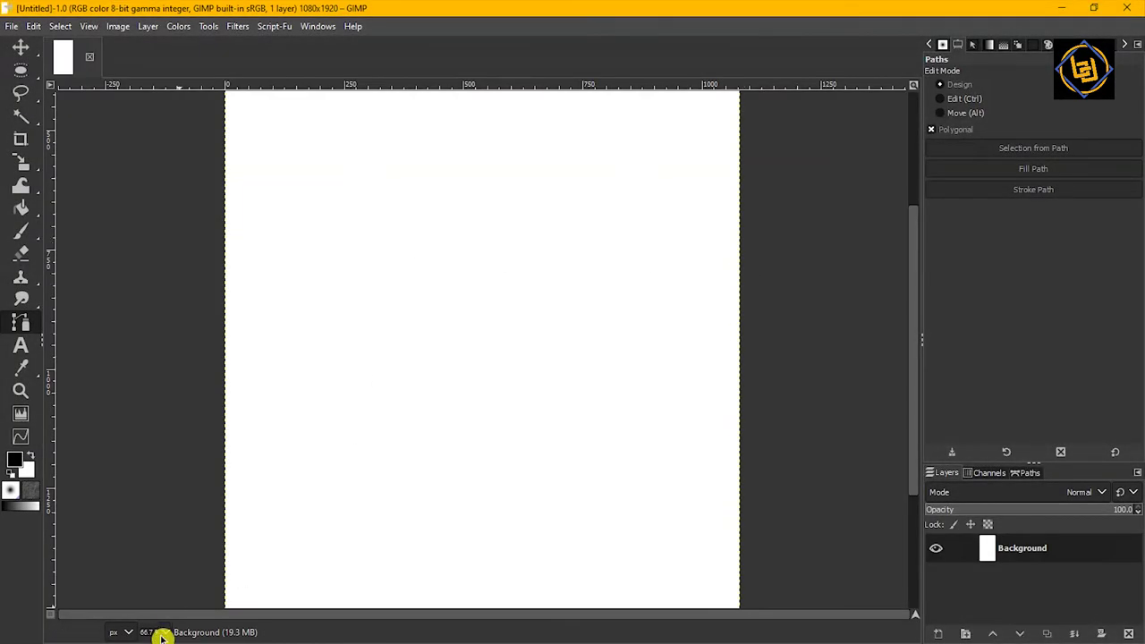
pyautogui.click(162, 637)
pyautogui.click(169, 578)
pyautogui.click(165, 618)
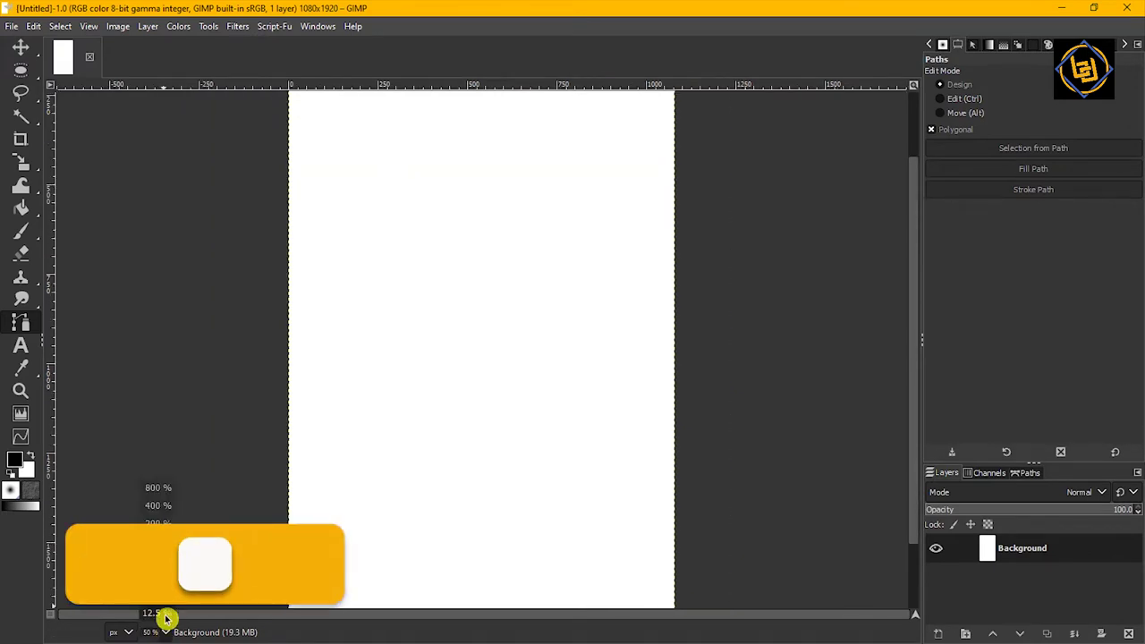
pyautogui.click(165, 615)
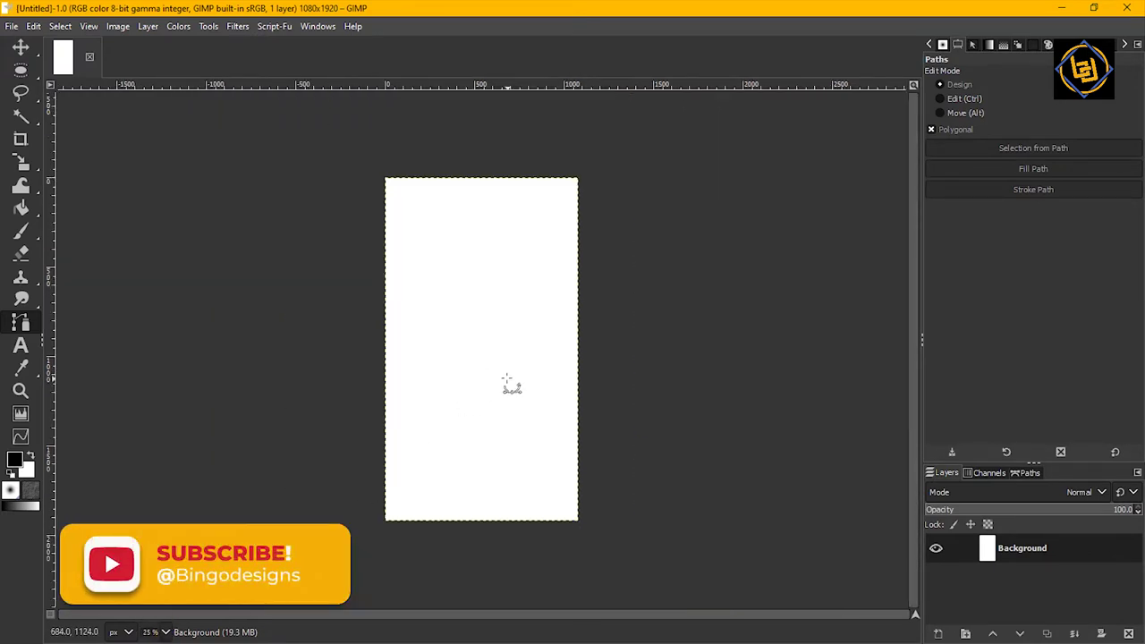
pyautogui.scroll(1, 506, 380)
# Browse to the Downloads/warrior folder in the Open Image dialog
pyautogui.click(21, 46)
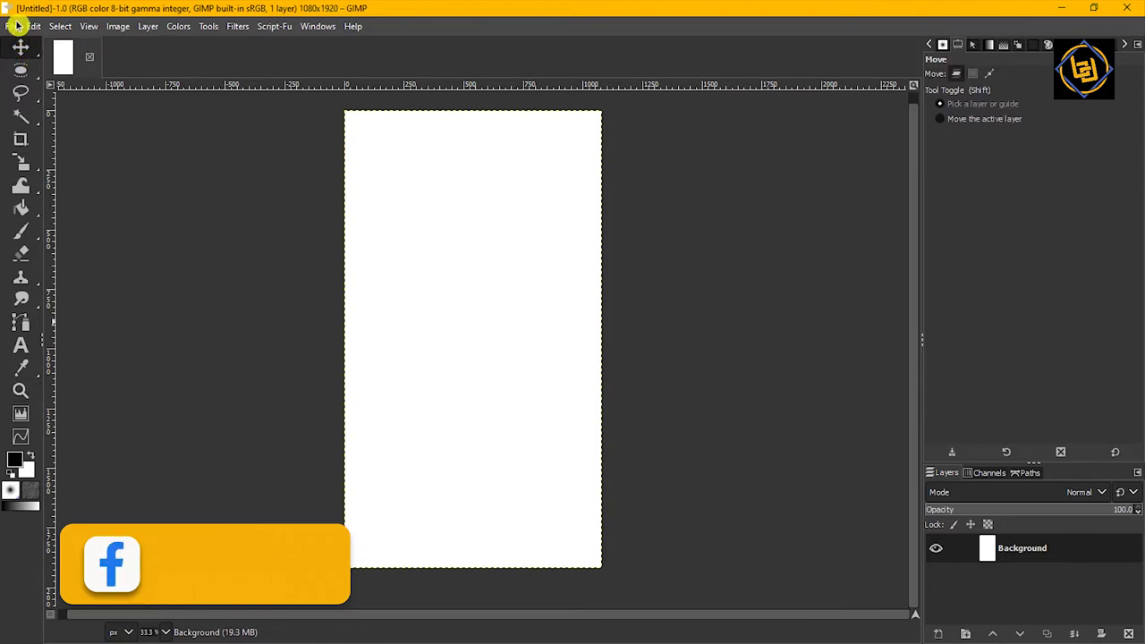
pyautogui.click(18, 26)
pyautogui.click(43, 82)
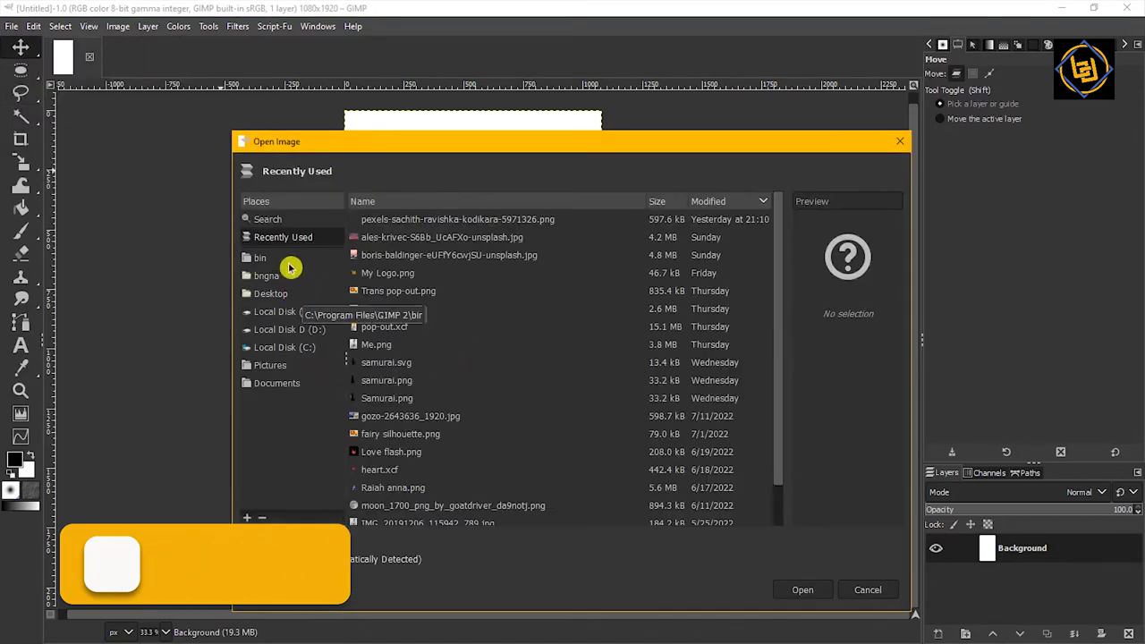
pyautogui.click(268, 275)
pyautogui.click(392, 349)
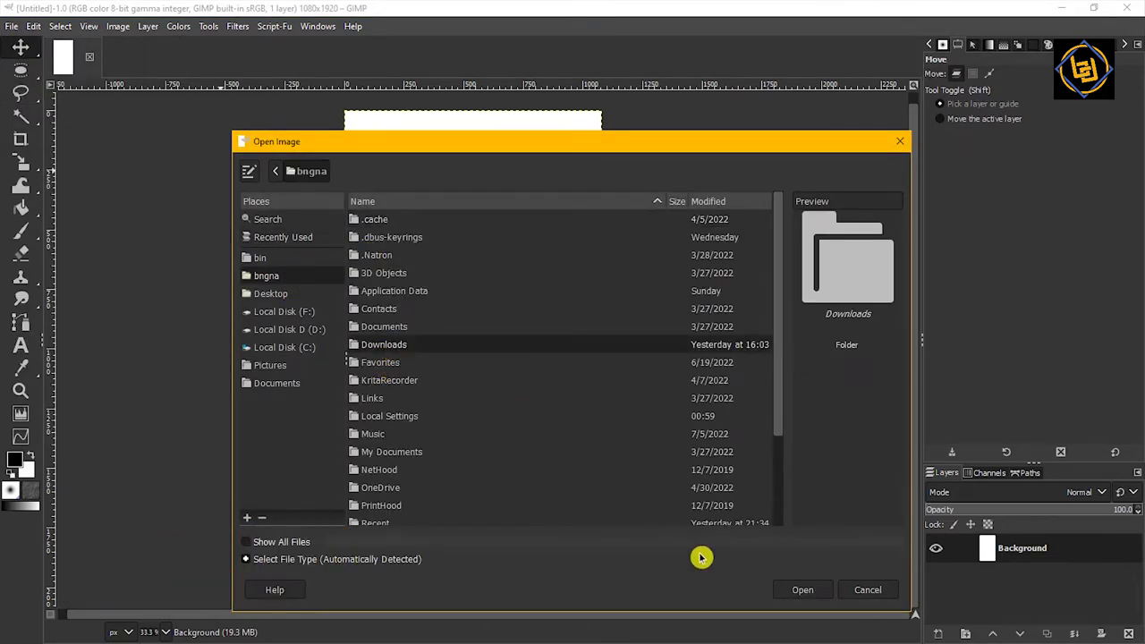
pyautogui.click(802, 589)
pyautogui.doubleClick(389, 222)
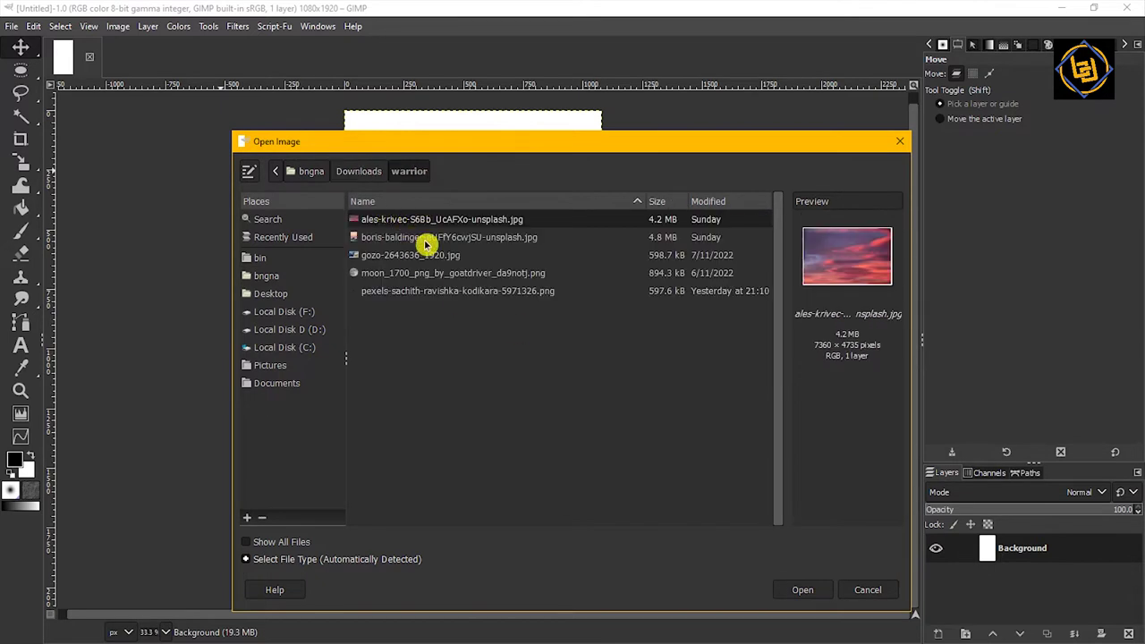
# Select the moon and warrior photos with the other images and open them all
pyautogui.click(450, 273)
pyautogui.click(456, 291)
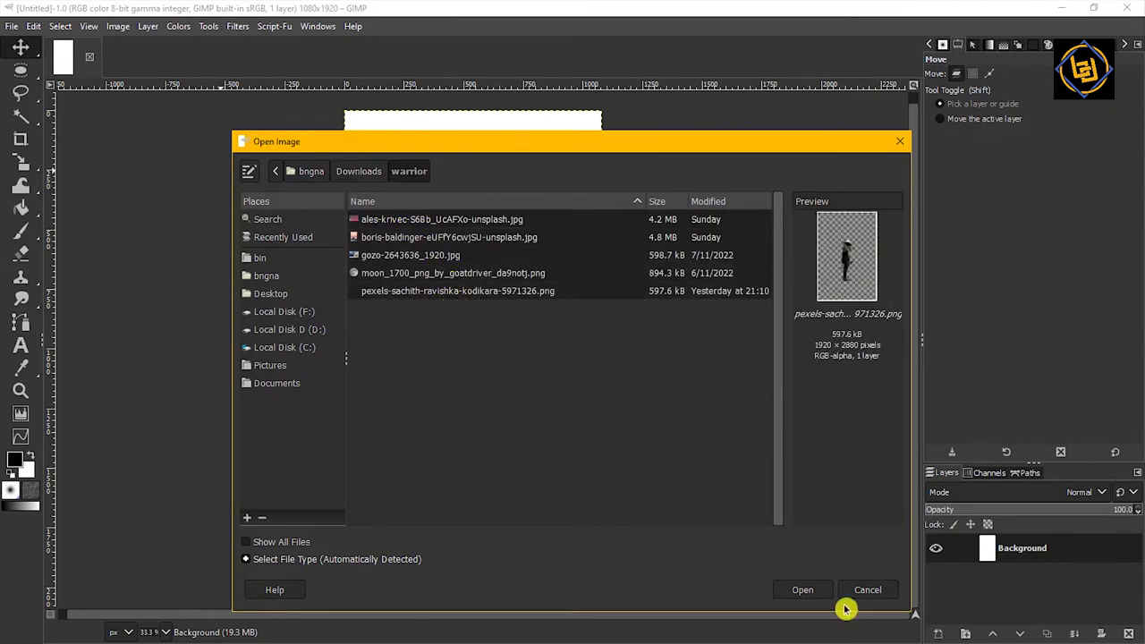
pyautogui.click(802, 590)
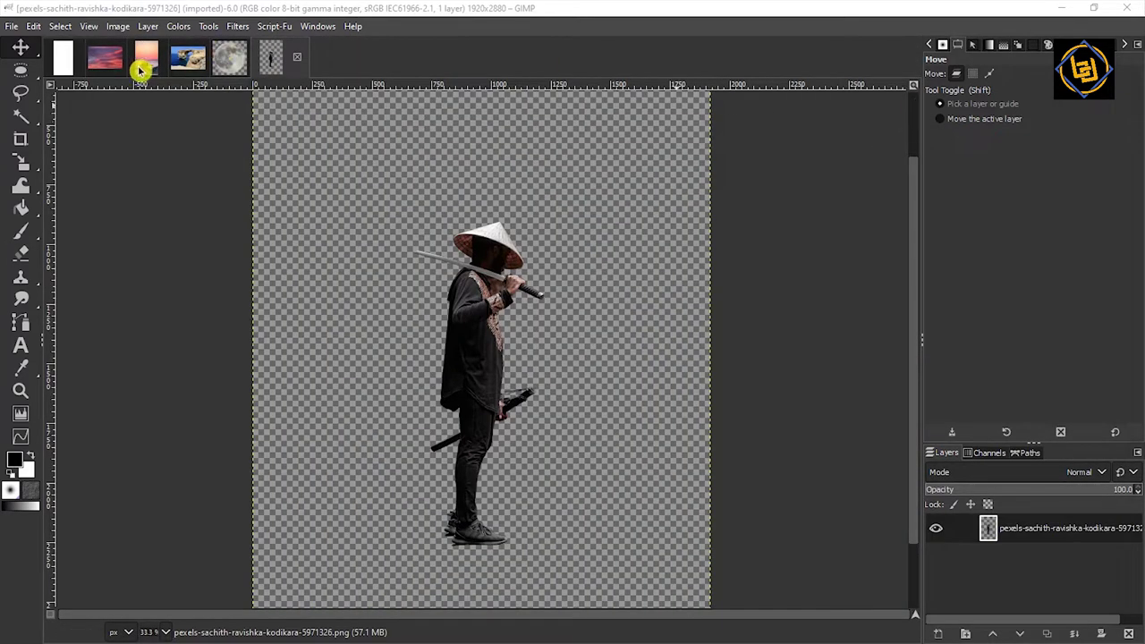
pyautogui.click(141, 68)
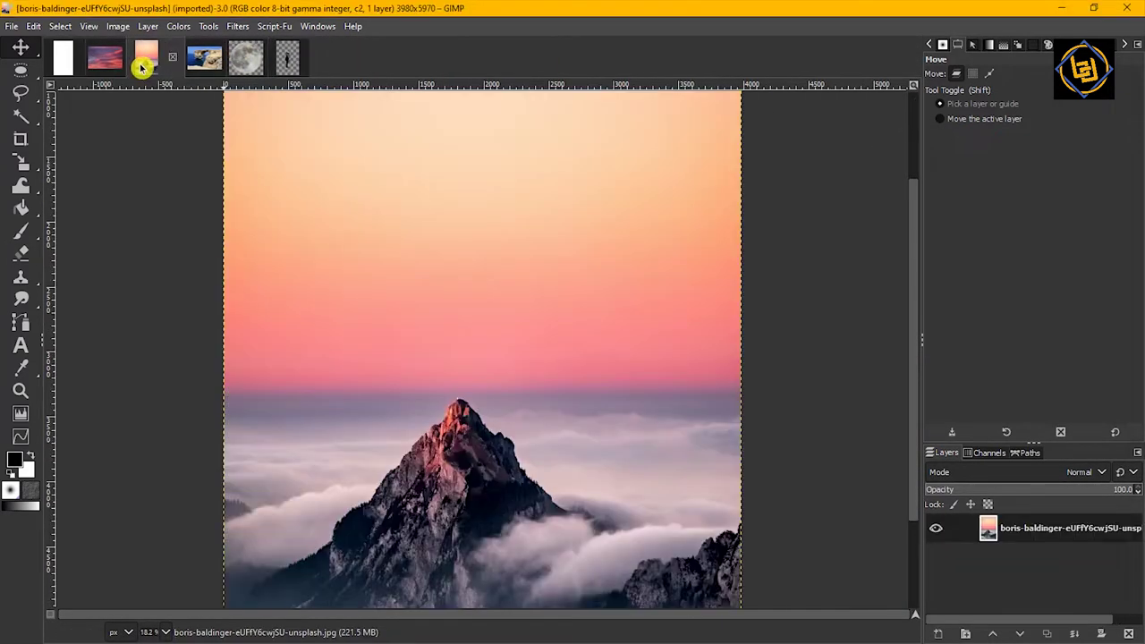
# Paste the mountain photo into the portrait canvas as a new layer
pyautogui.click(62, 58)
pyautogui.hotkey('ctrl', 'v')
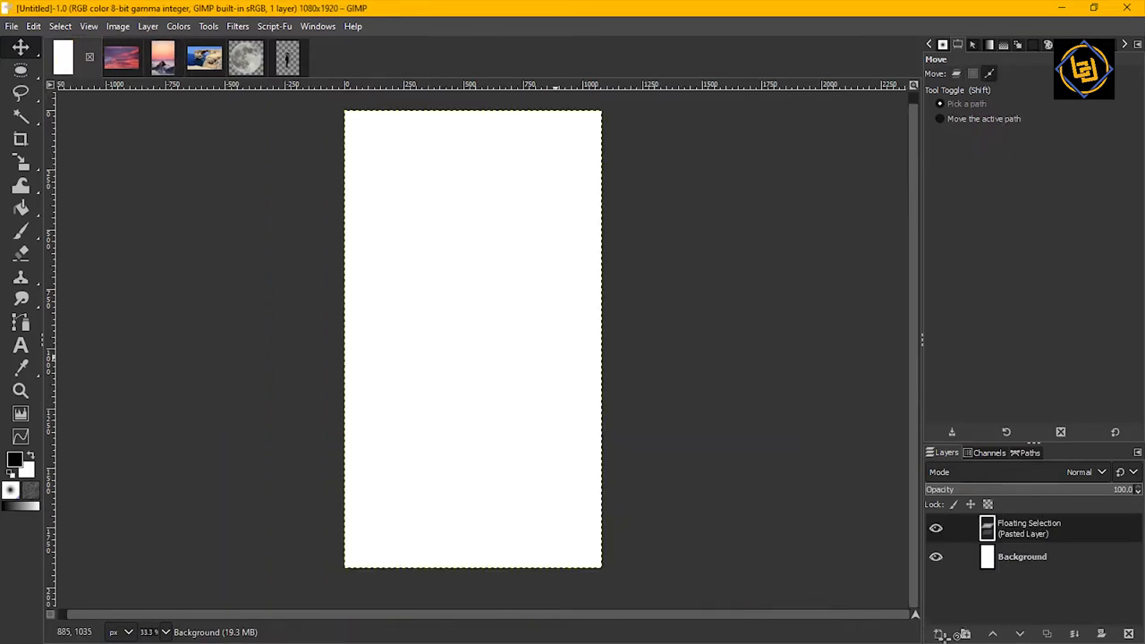
pyautogui.click(939, 634)
# Scale the mountain layer down to 1120×1680 px, centred on the canvas
pyautogui.click(21, 184)
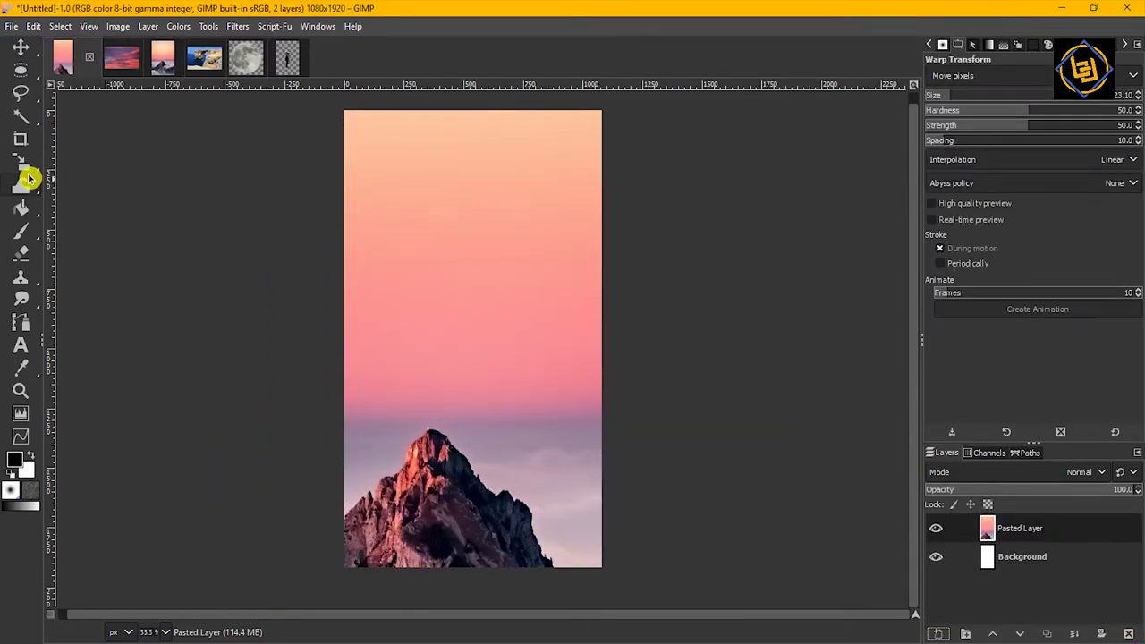
pyautogui.click(21, 161)
pyautogui.click(417, 171)
pyautogui.moveTo(428, 277); pyautogui.dragTo(345, 261)
pyautogui.moveTo(465, 328); pyautogui.dragTo(476, 355)
pyautogui.click(868, 197)
pyautogui.press('Return')
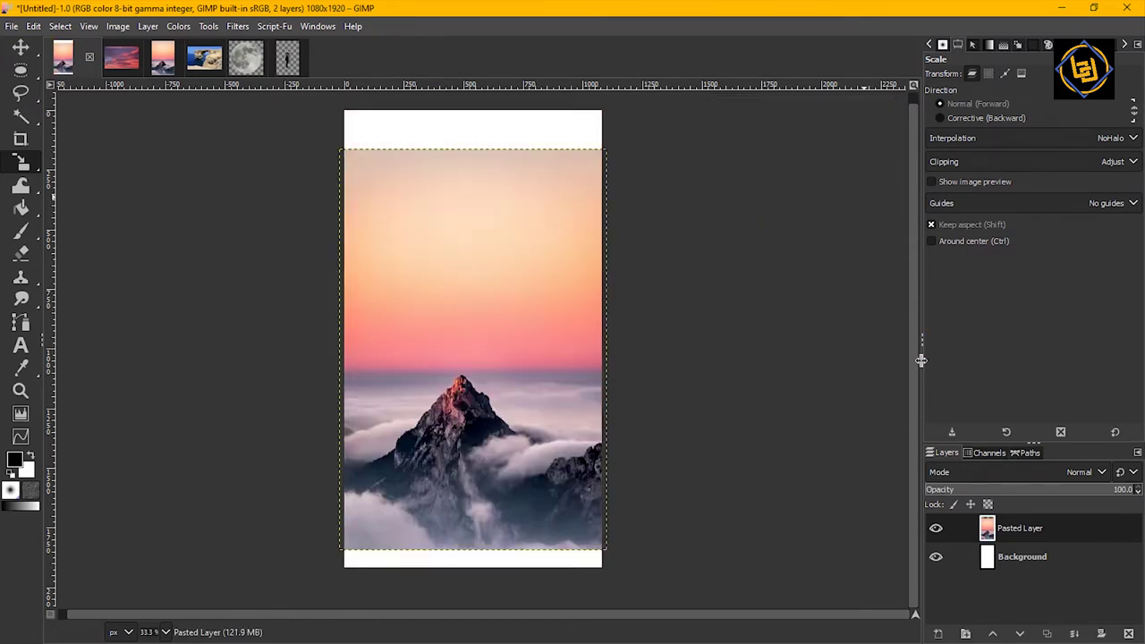
# Paste the sunset clouds photo as a new layer just above the white Background
pyautogui.click(121, 61)
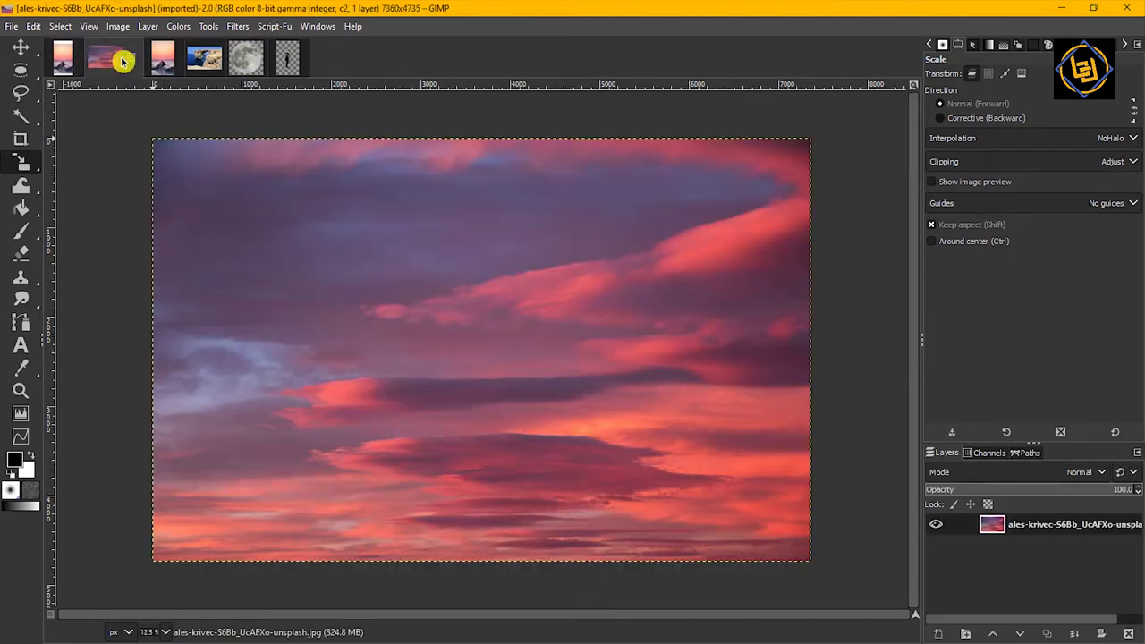
pyautogui.click(63, 56)
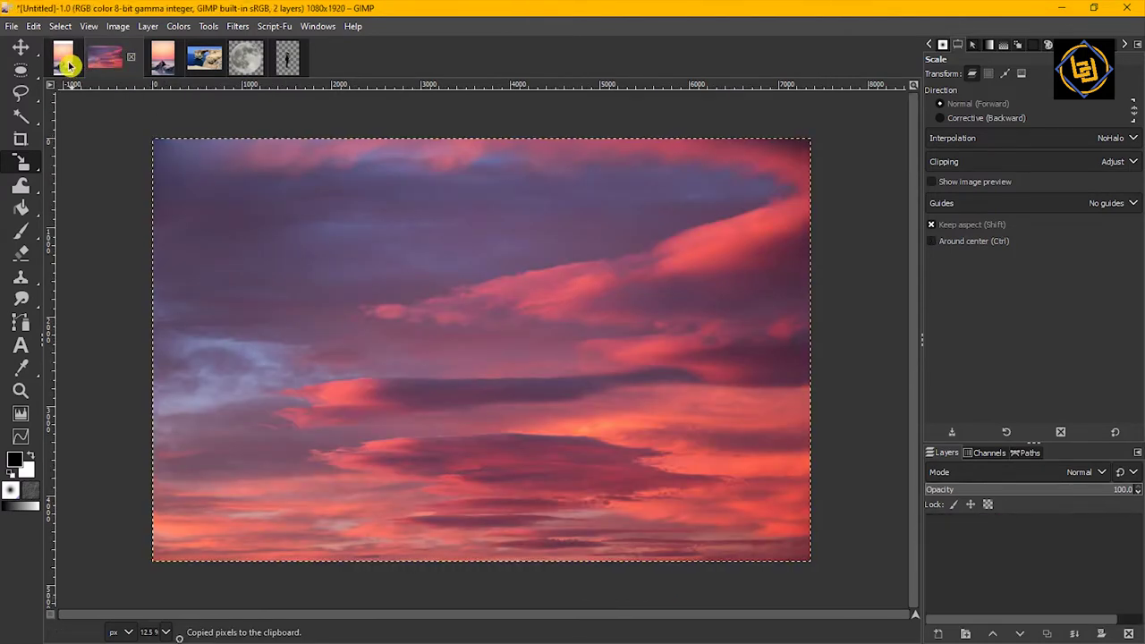
pyautogui.click(1060, 563)
pyautogui.hotkey('ctrl', 'v')
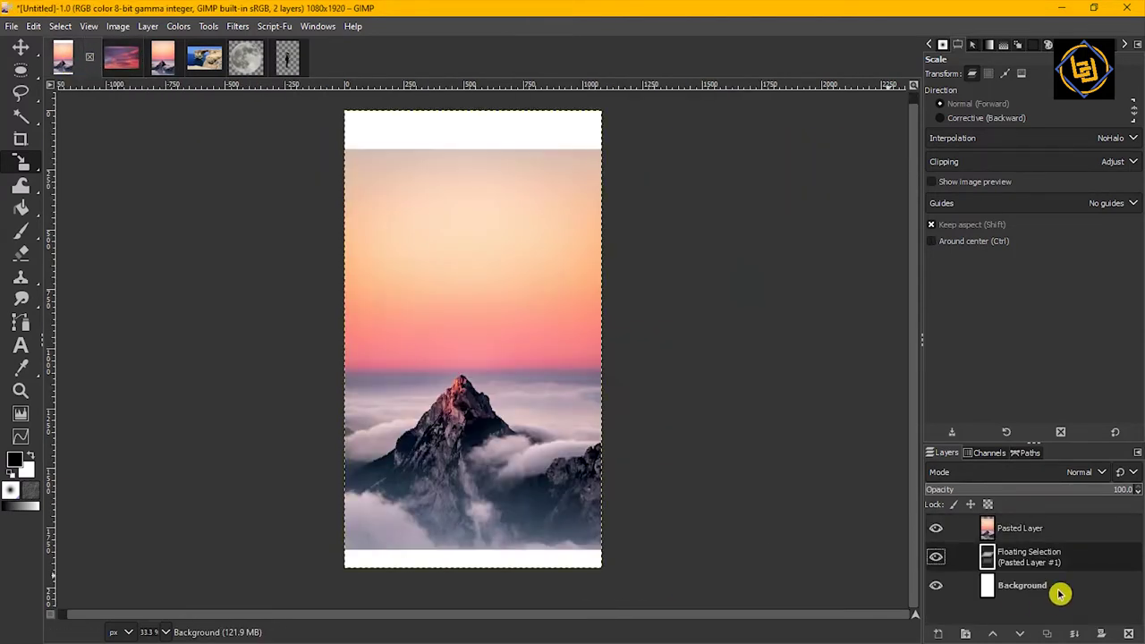
pyautogui.click(943, 637)
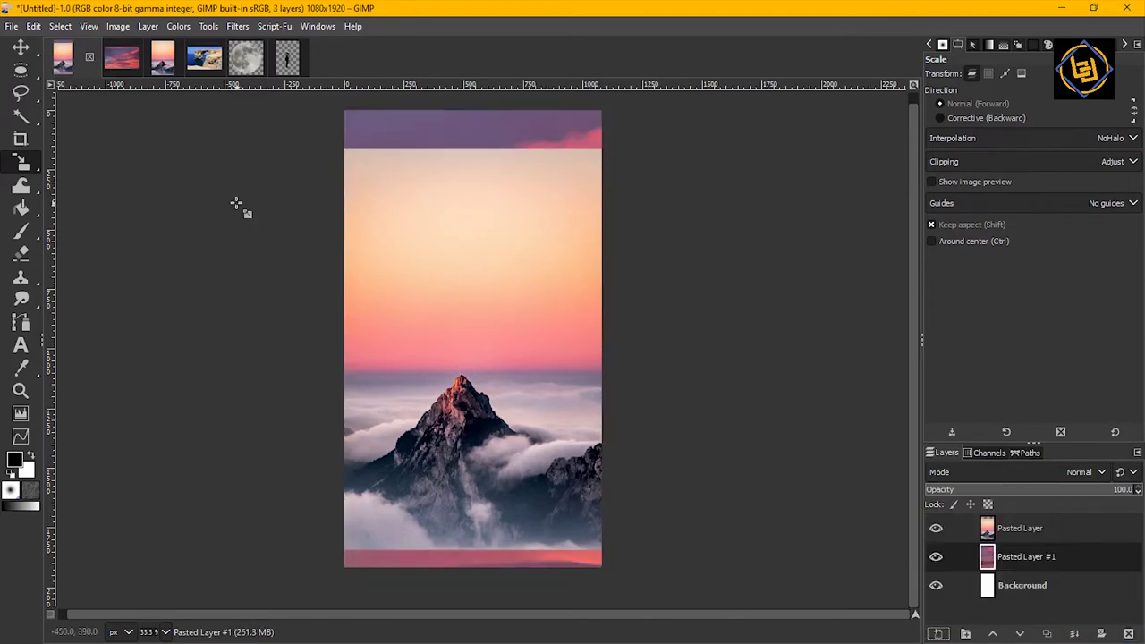
pyautogui.click(21, 236)
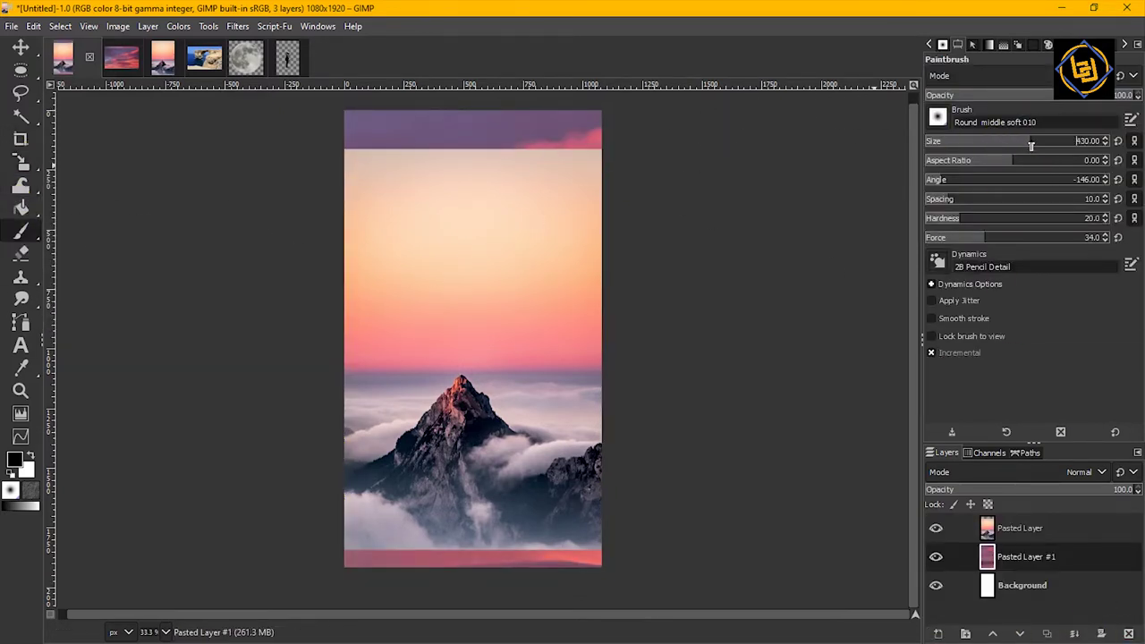
# Remove the clouds layer's mask and give the mountain layer a white mask
pyautogui.rightClick(1004, 557)
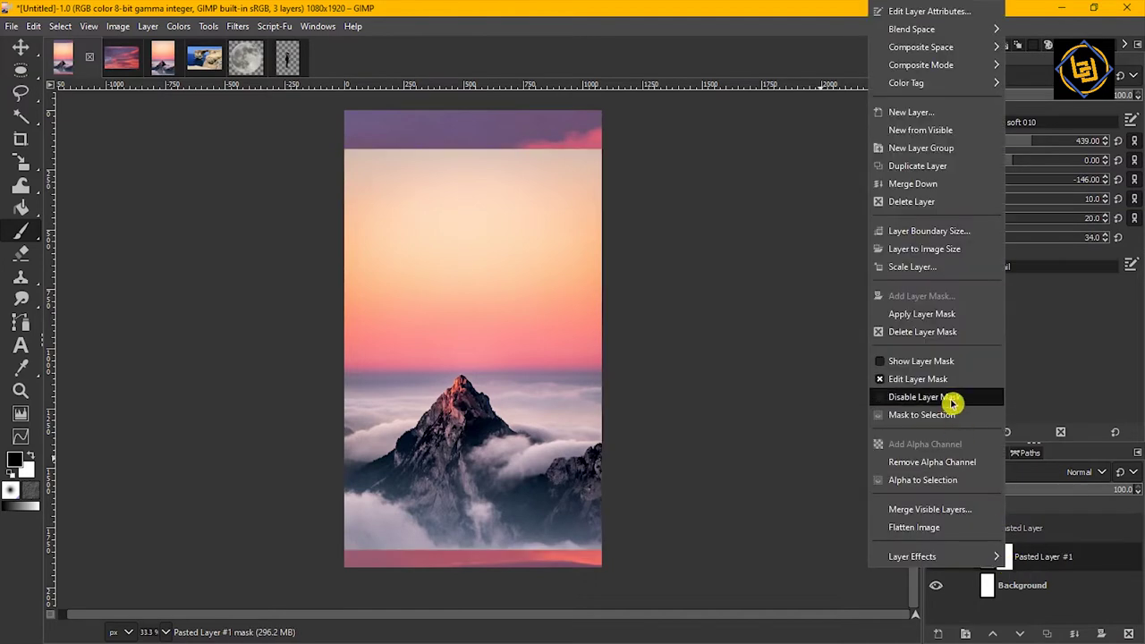
pyautogui.click(938, 338)
pyautogui.click(1101, 633)
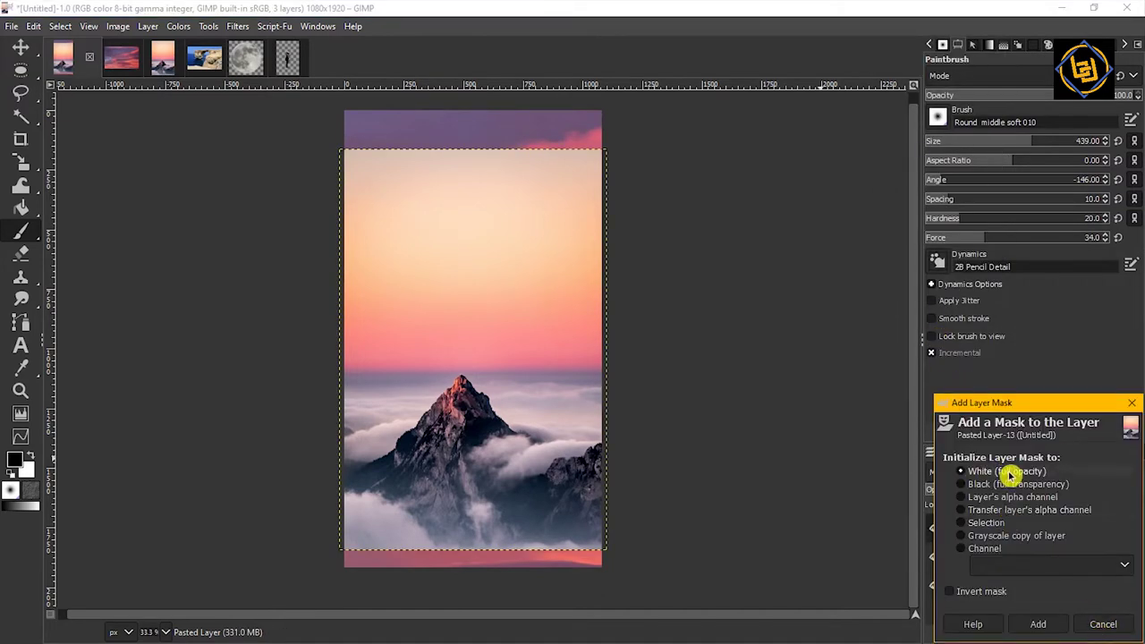
pyautogui.click(1042, 624)
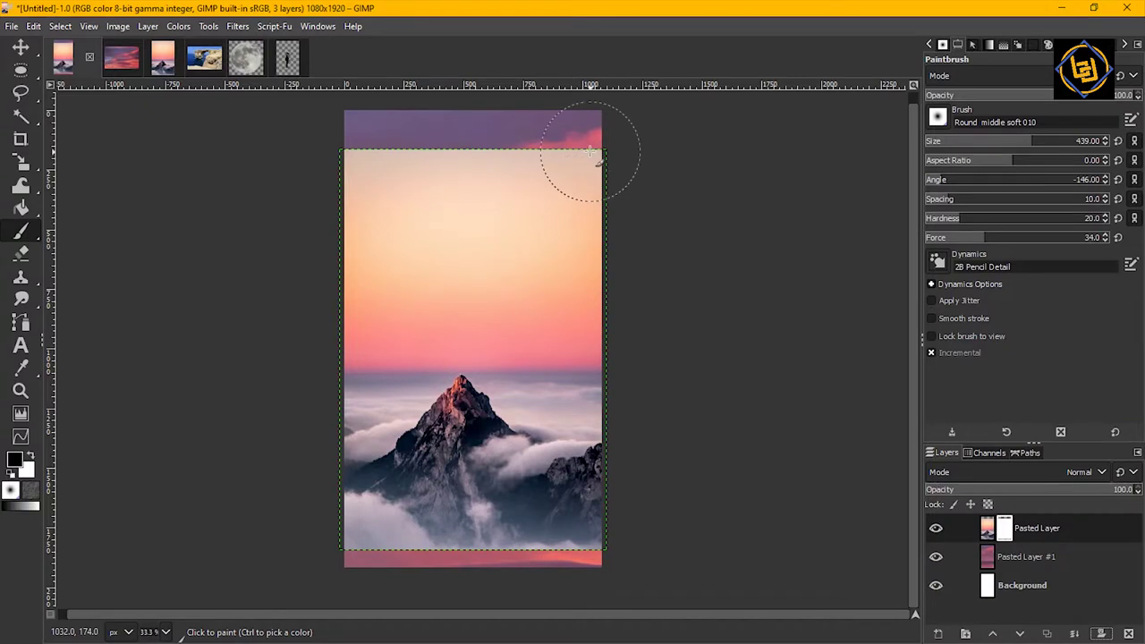
pyautogui.hotkey('ctrl', 'shift', 'a')
# Paint the sky black on the mask, then paint white to restore the peak
pyautogui.moveTo(465, 166)
pyautogui.mouseDown()
pyautogui.moveTo(389, 163)
pyautogui.moveTo(434, 174)
pyautogui.moveTo(301, 236)
pyautogui.moveTo(458, 218)
pyautogui.moveTo(560, 254)
pyautogui.moveTo(506, 304)
pyautogui.moveTo(324, 325)
pyautogui.moveTo(570, 322)
pyautogui.moveTo(537, 360)
pyautogui.moveTo(309, 362)
pyautogui.moveTo(375, 409)
pyautogui.moveTo(371, 439)
pyautogui.moveTo(411, 388)
pyautogui.moveTo(509, 370)
pyautogui.moveTo(567, 402)
pyautogui.moveTo(654, 402)
pyautogui.mouseUp()
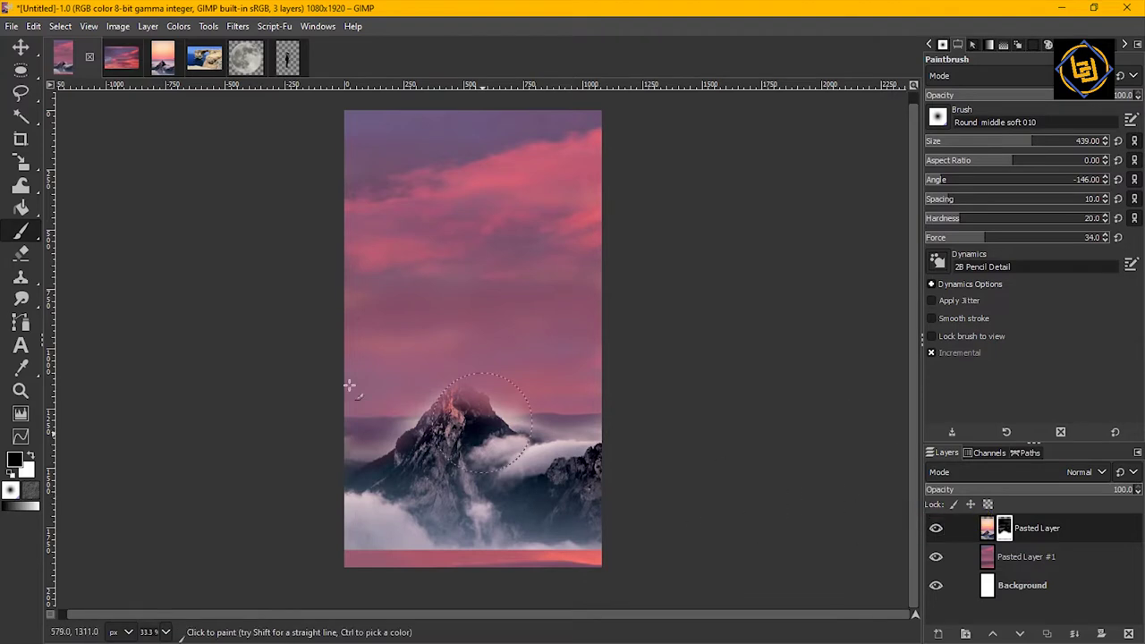
pyautogui.press('x')
pyautogui.moveTo(452, 393); pyautogui.dragTo(460, 358)
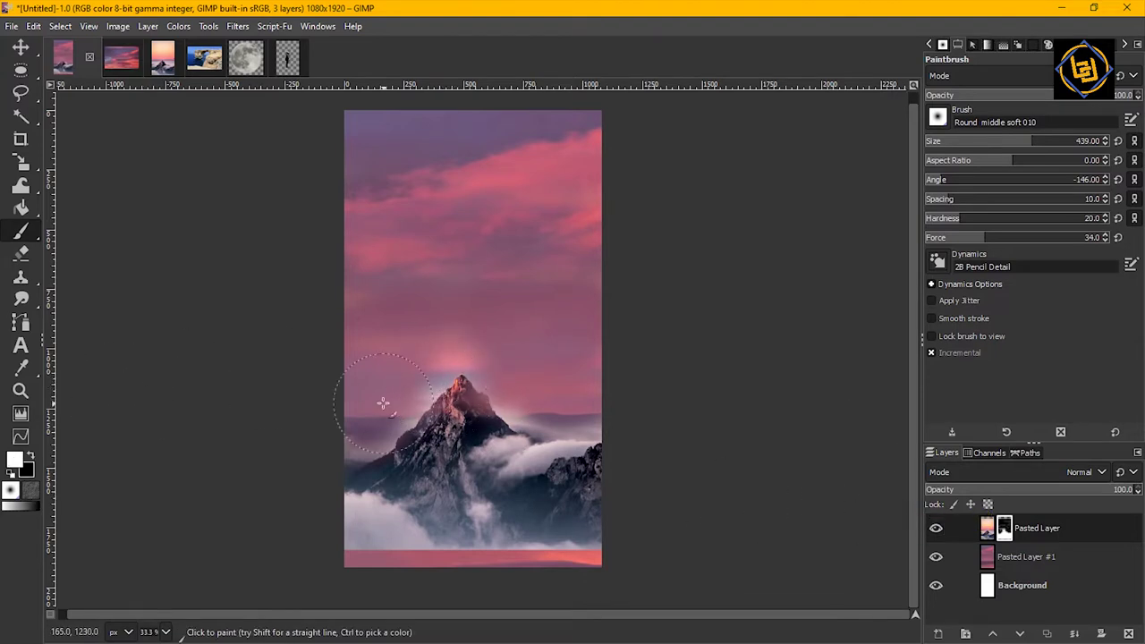
pyautogui.moveTo(383, 404)
pyautogui.mouseDown()
pyautogui.moveTo(354, 418)
pyautogui.moveTo(574, 415)
pyautogui.moveTo(521, 387)
pyautogui.moveTo(570, 421)
pyautogui.moveTo(587, 383)
pyautogui.mouseUp()
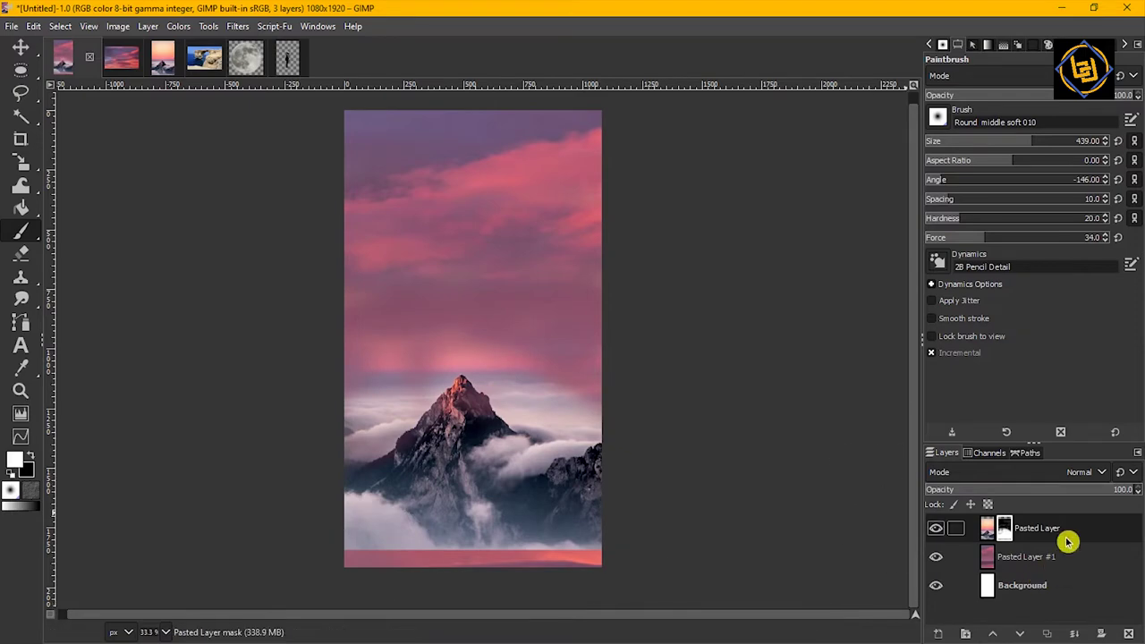
pyautogui.click(212, 63)
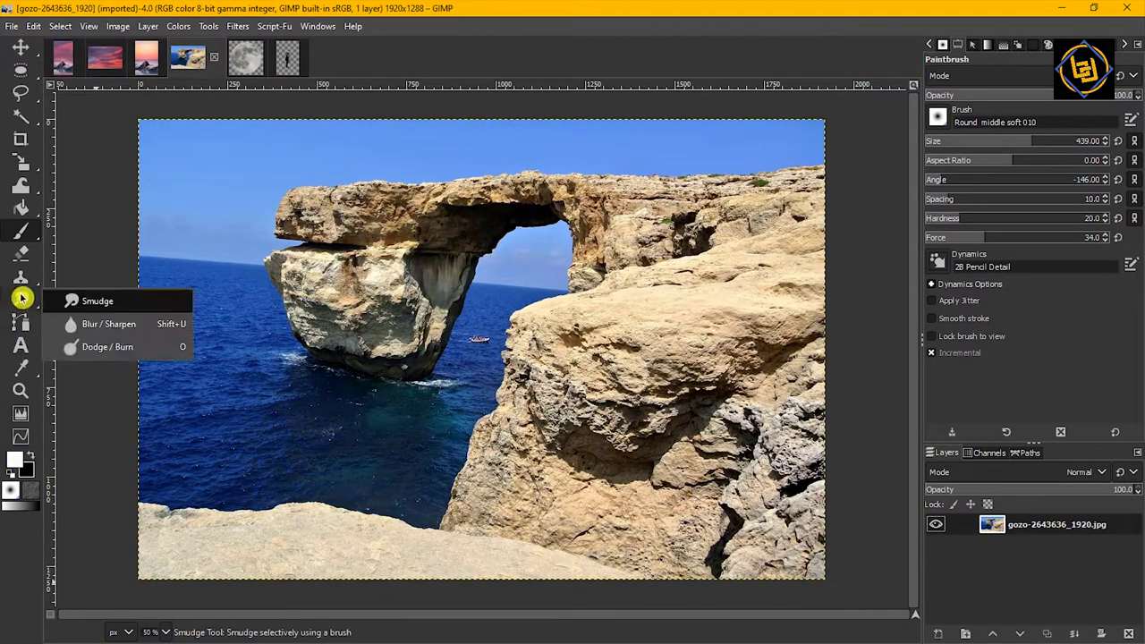
# Lasso the foreground rock, add an alpha channel, and mask the layer from the selection
pyautogui.click(21, 92)
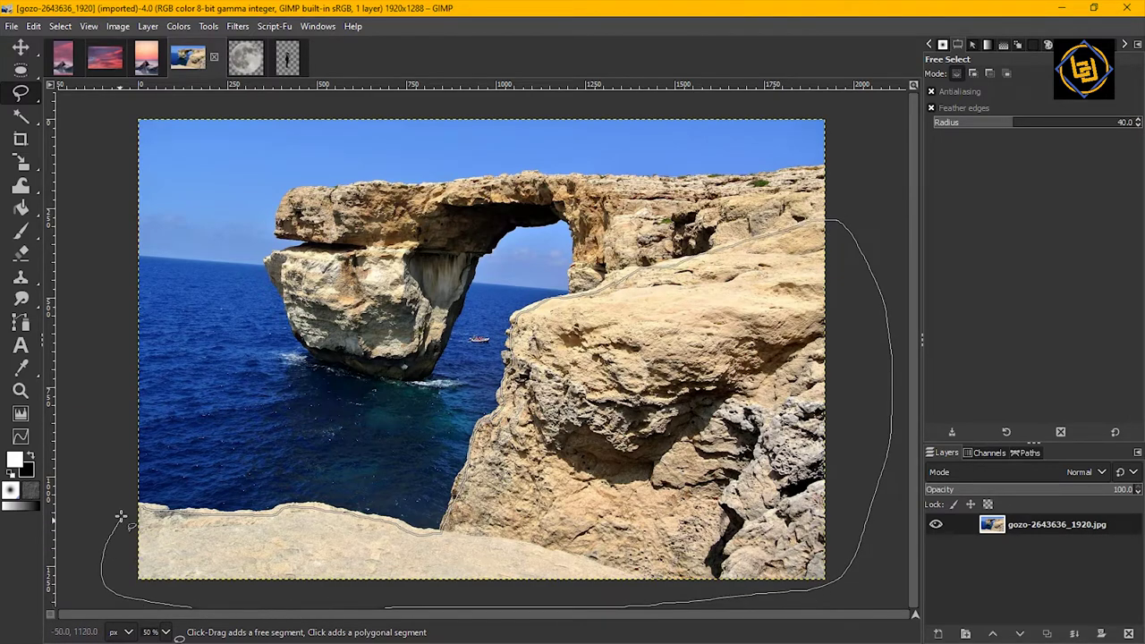
pyautogui.press('Return')
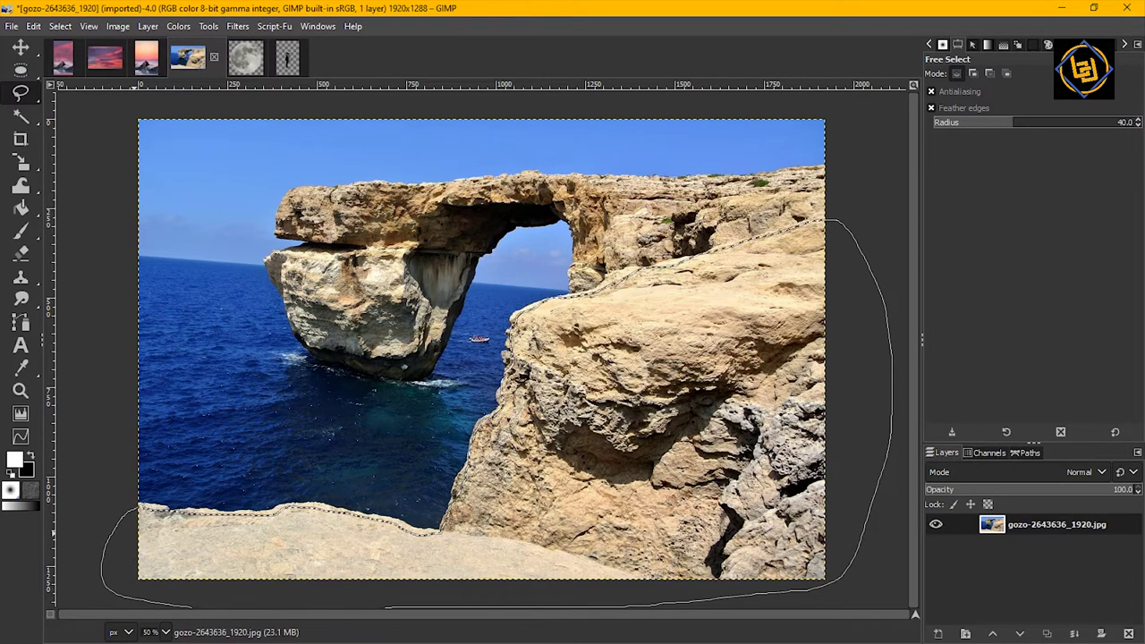
pyautogui.rightClick(1025, 529)
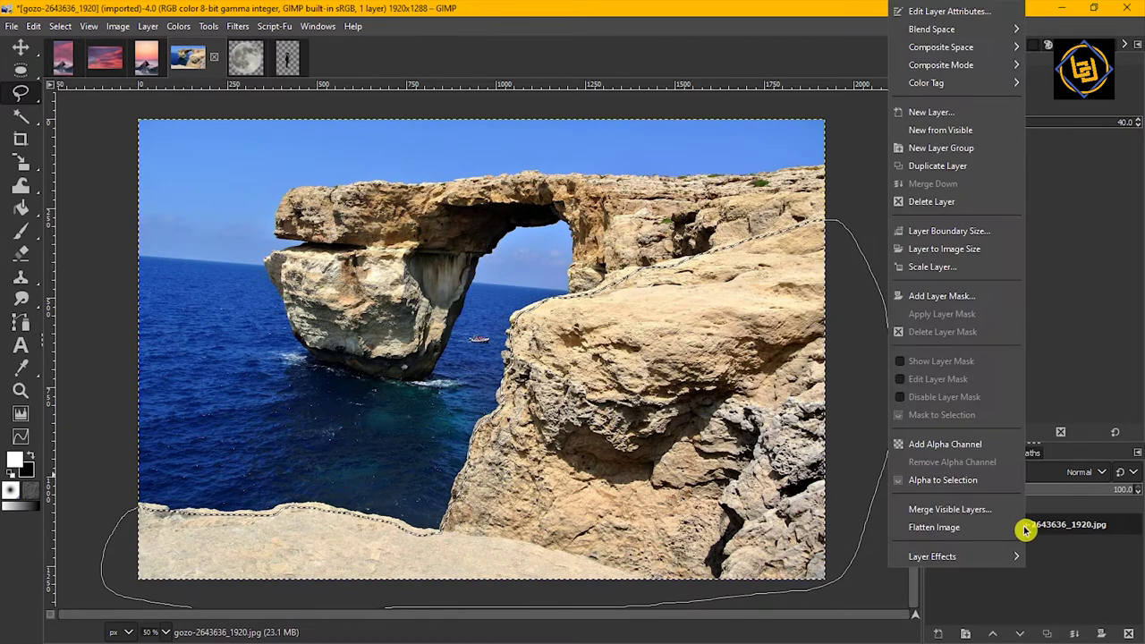
pyautogui.click(997, 450)
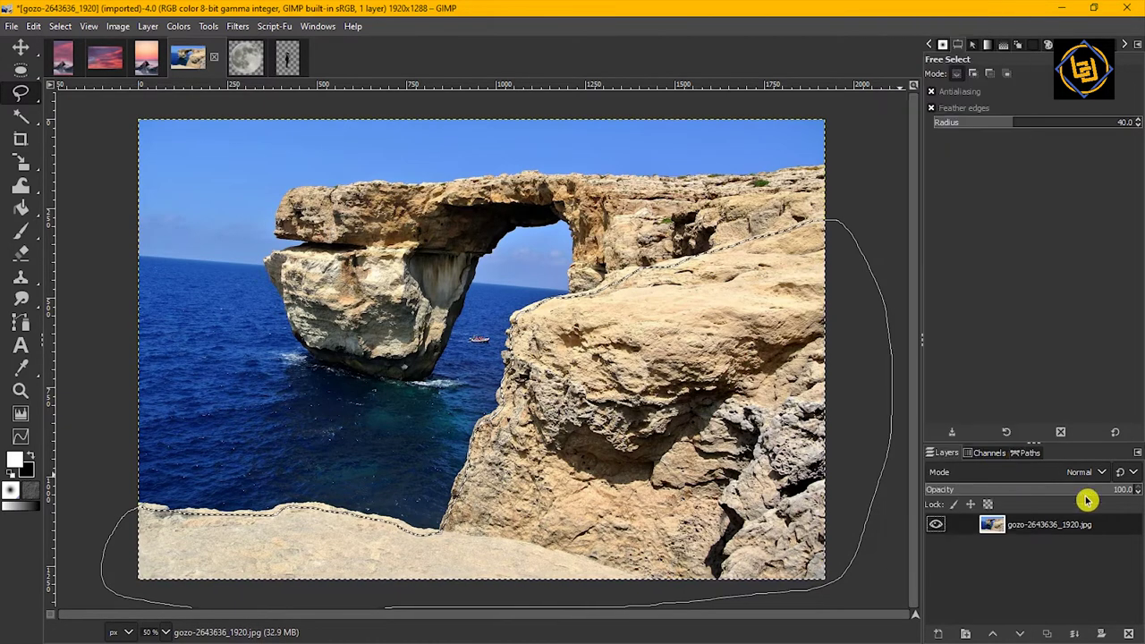
pyautogui.rightClick(1039, 527)
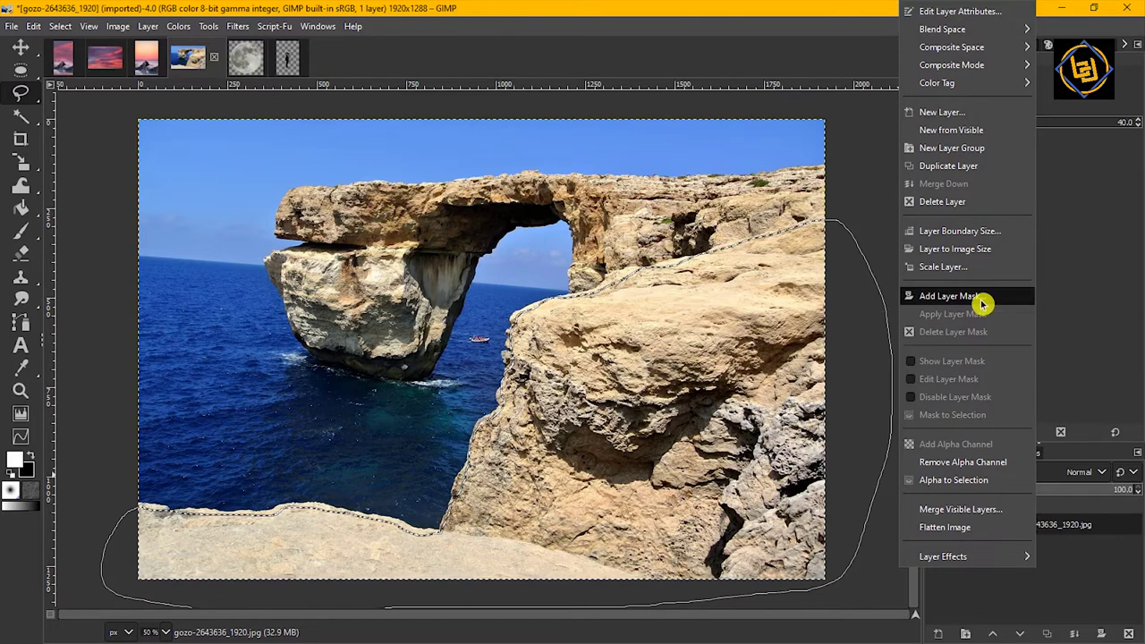
pyautogui.click(981, 304)
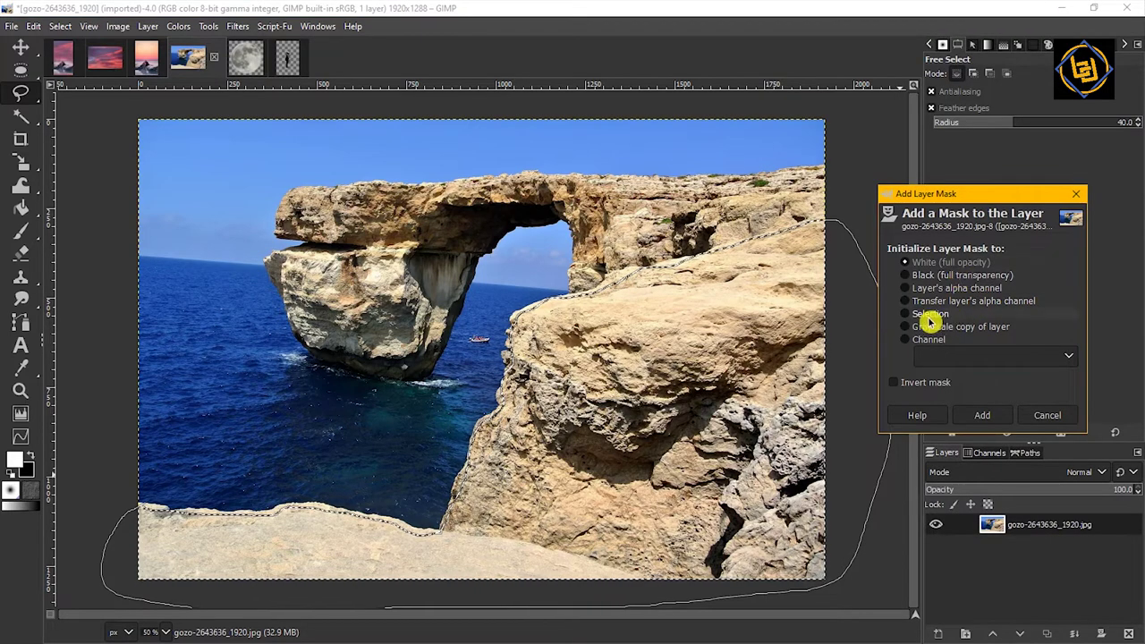
pyautogui.click(983, 416)
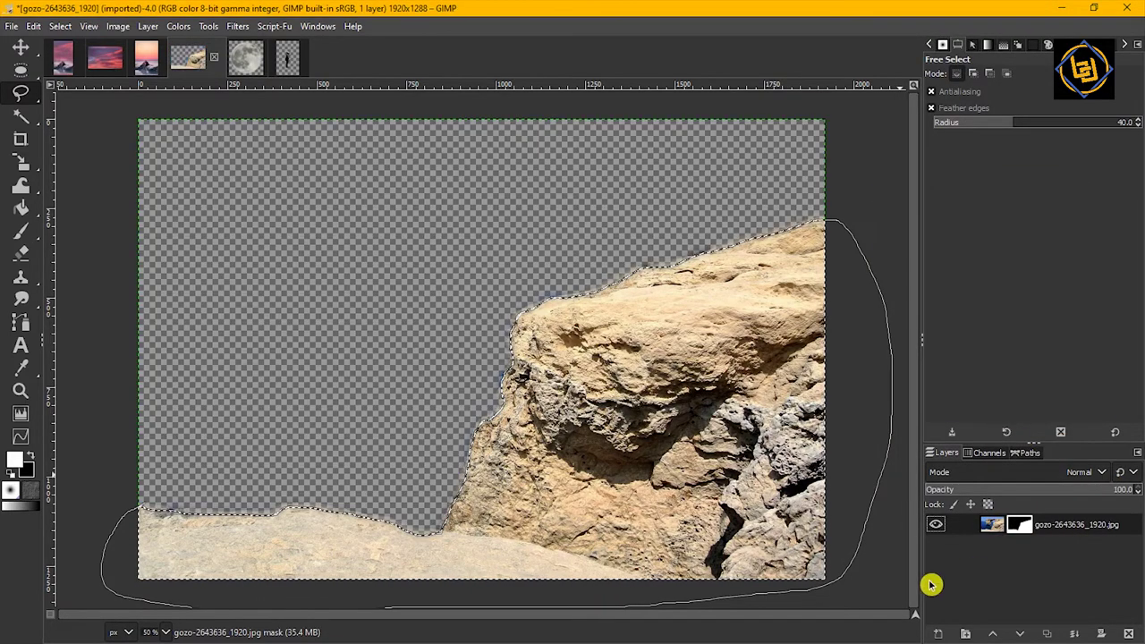
# Clear the selection outline on the masked rock layer
pyautogui.moveTo(37, 57)
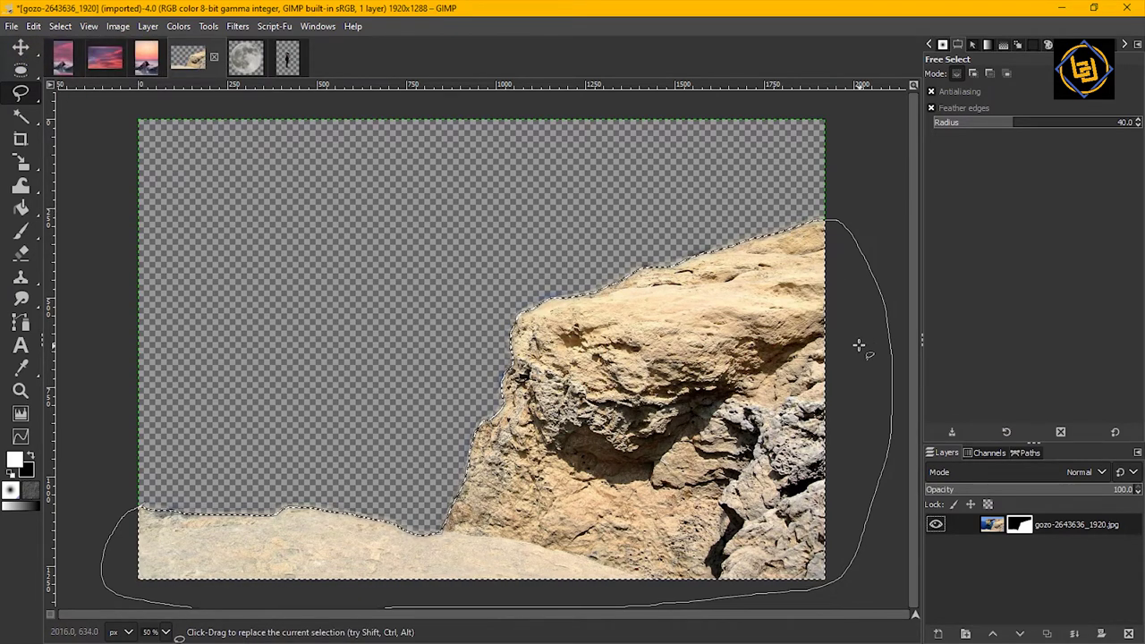
pyautogui.hotkey('ctrl', 'shift', 'a')
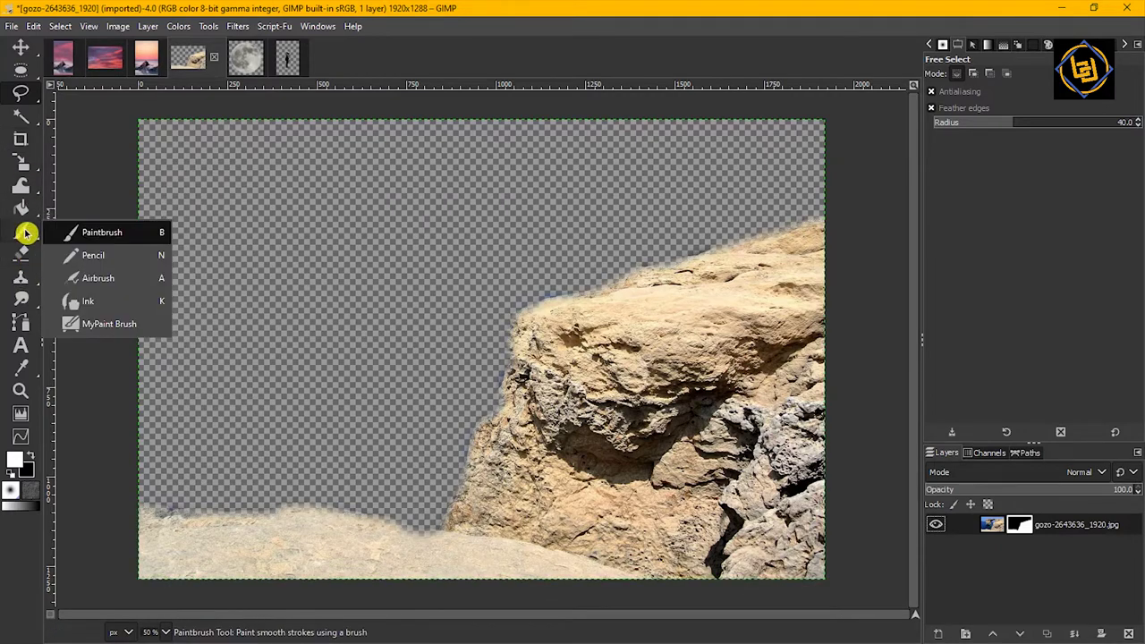
pyautogui.click(23, 234)
pyautogui.rightClick(1065, 532)
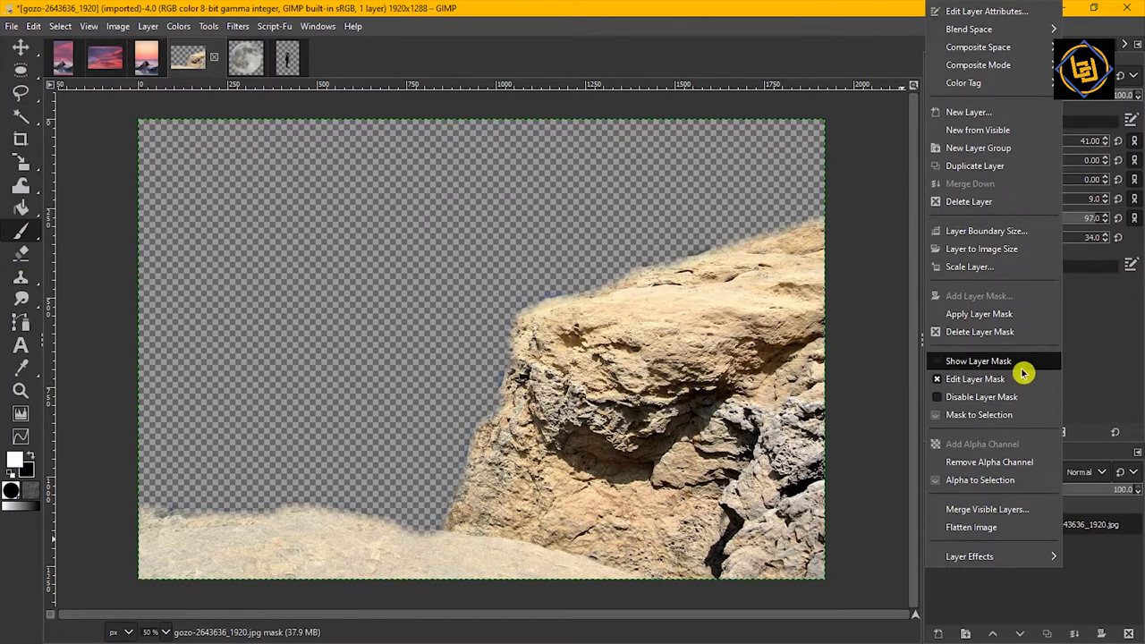
pyautogui.press('Escape')
# Flip the rock image horizontally so the cliff sits on the left
pyautogui.press('m')
pyautogui.click(117, 25)
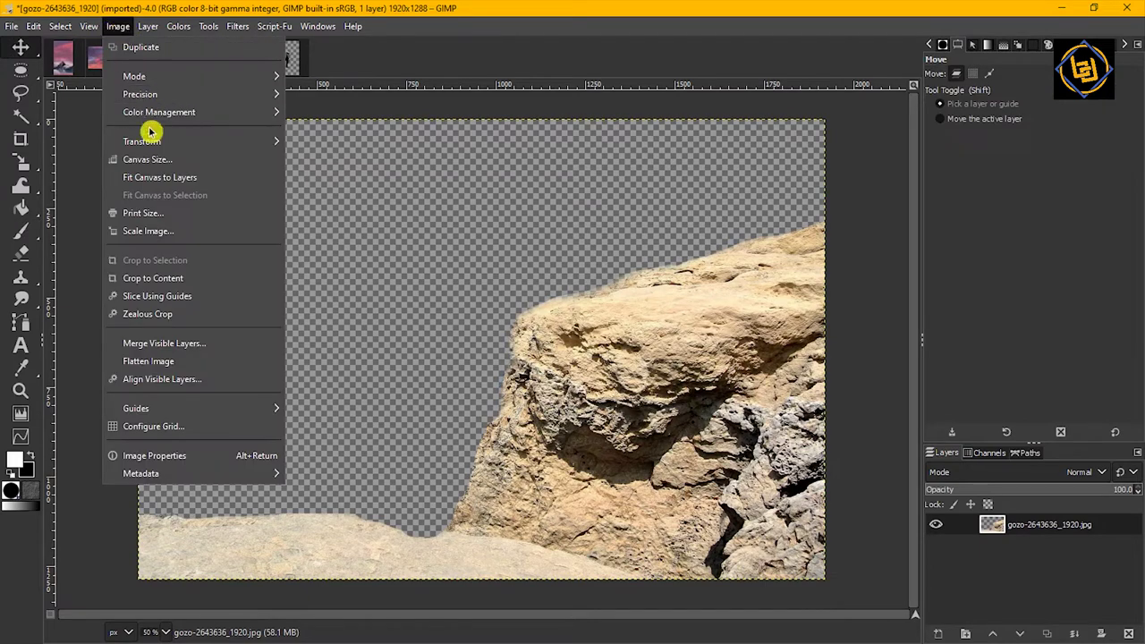
pyautogui.moveTo(223, 142)
pyautogui.click(340, 143)
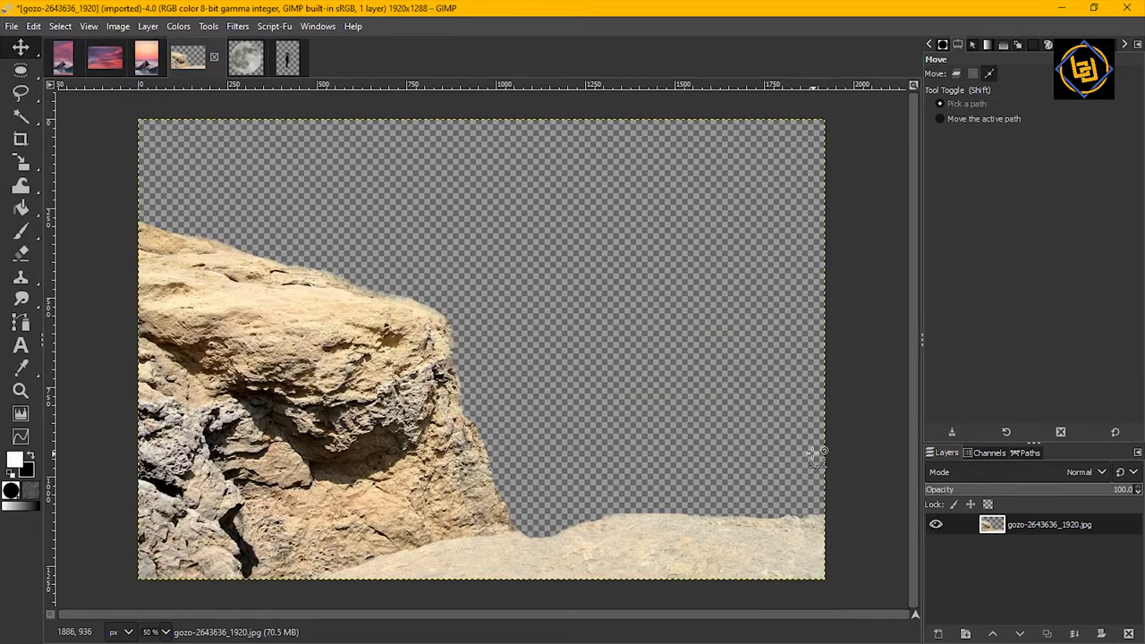
pyautogui.rightClick(1008, 527)
pyautogui.press('Escape')
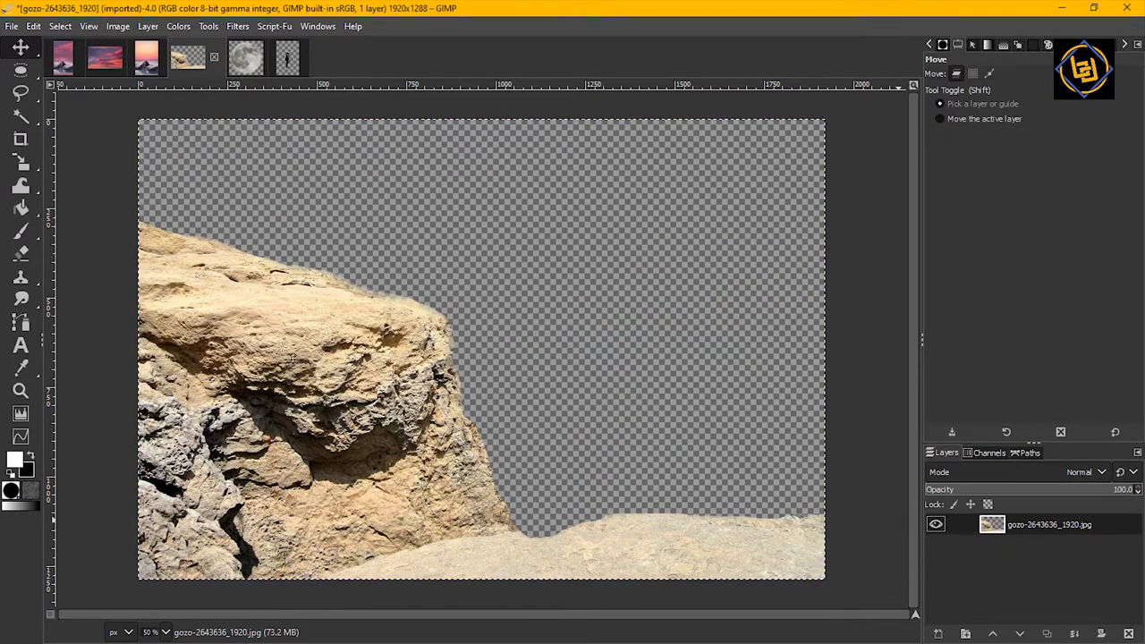
# Copy the cut-out rock, then put both pasted layers into a new top Layer Group
pyautogui.hotkey('ctrl', 'c')
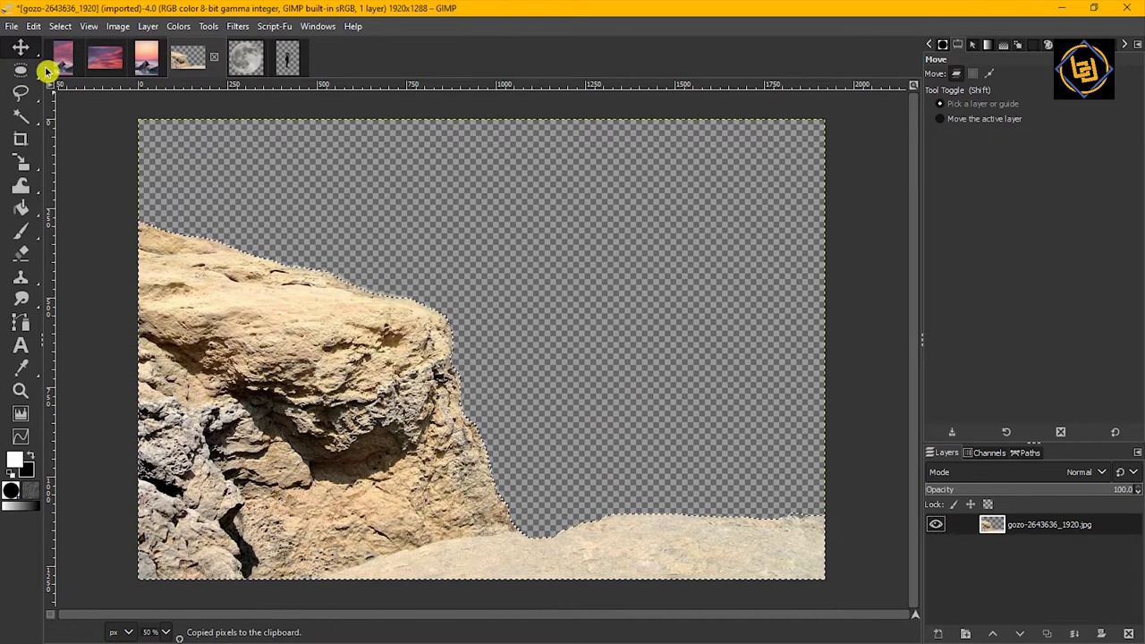
pyautogui.click(57, 63)
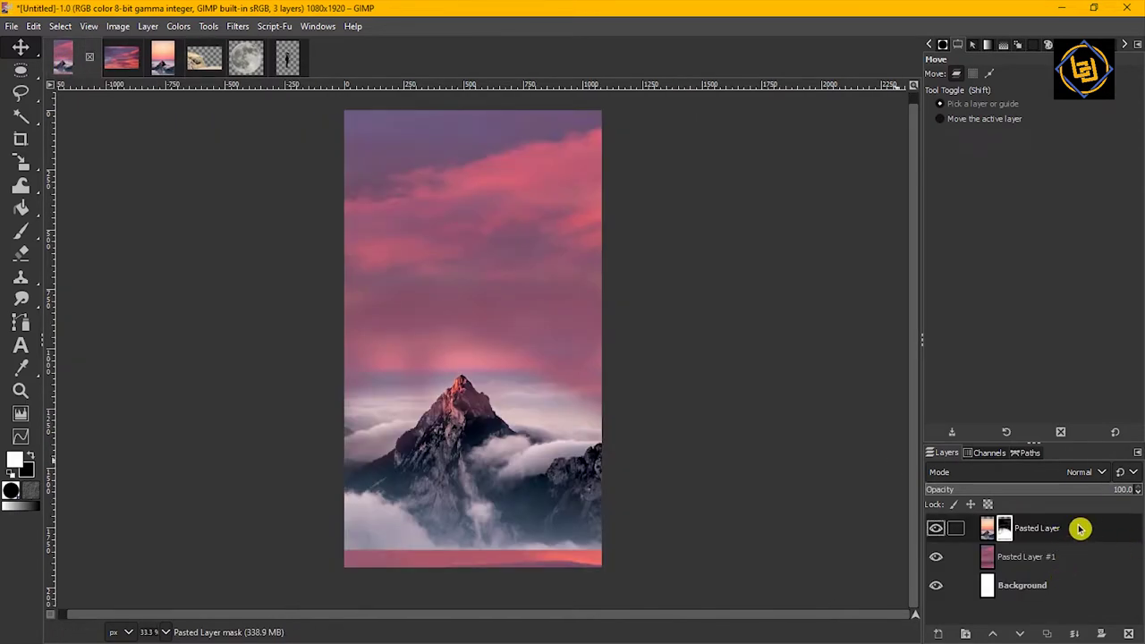
pyautogui.click(1070, 558)
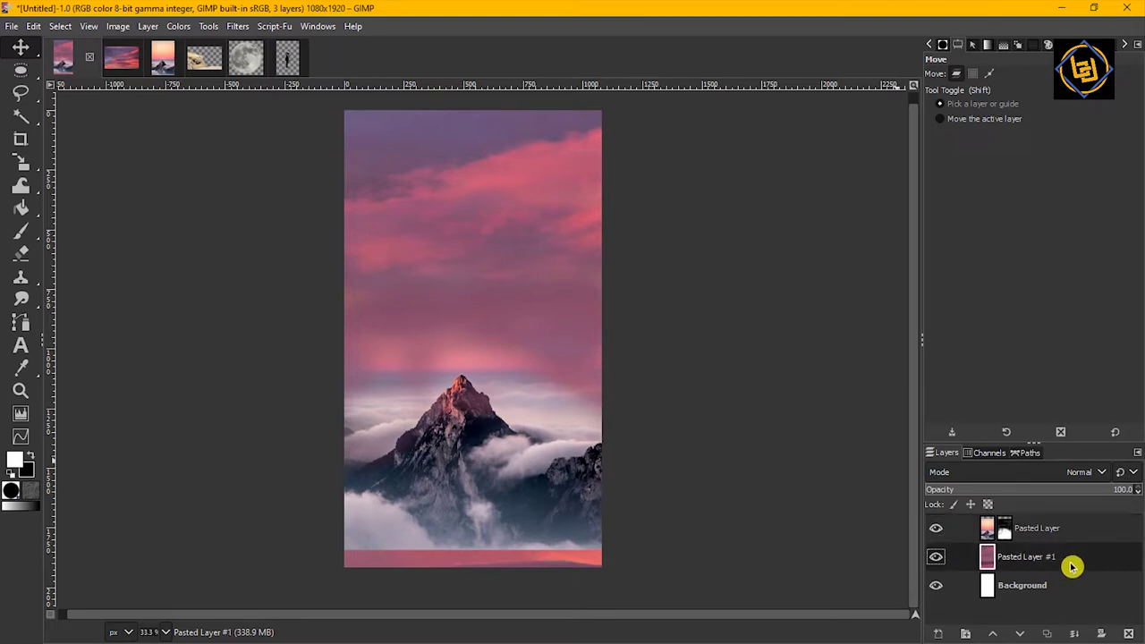
pyautogui.click(961, 636)
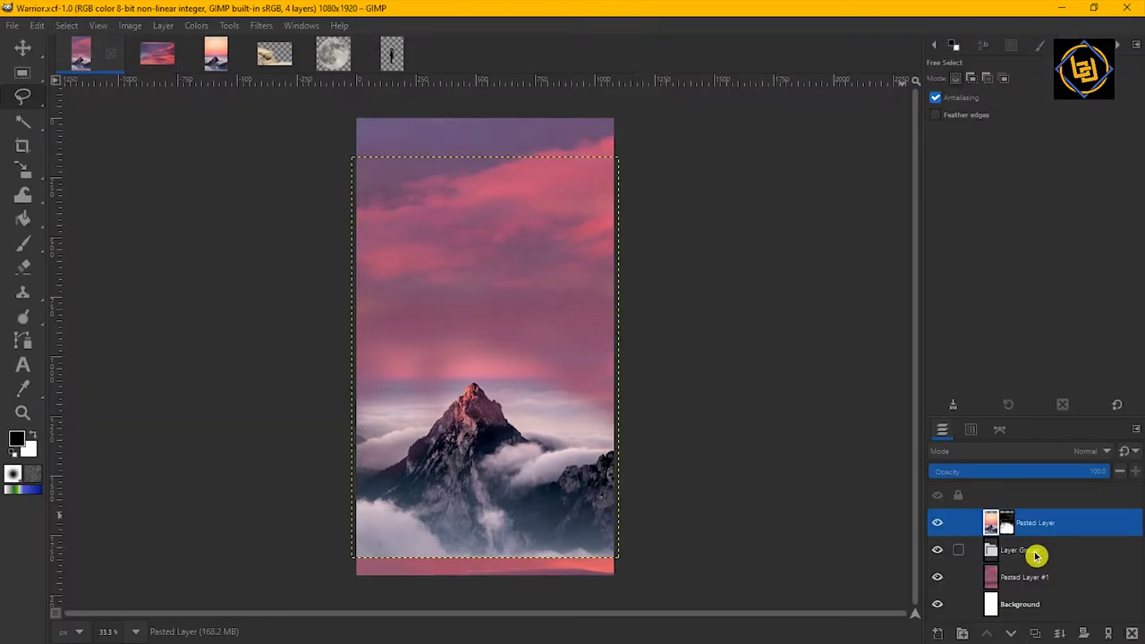
pyautogui.click(1035, 550)
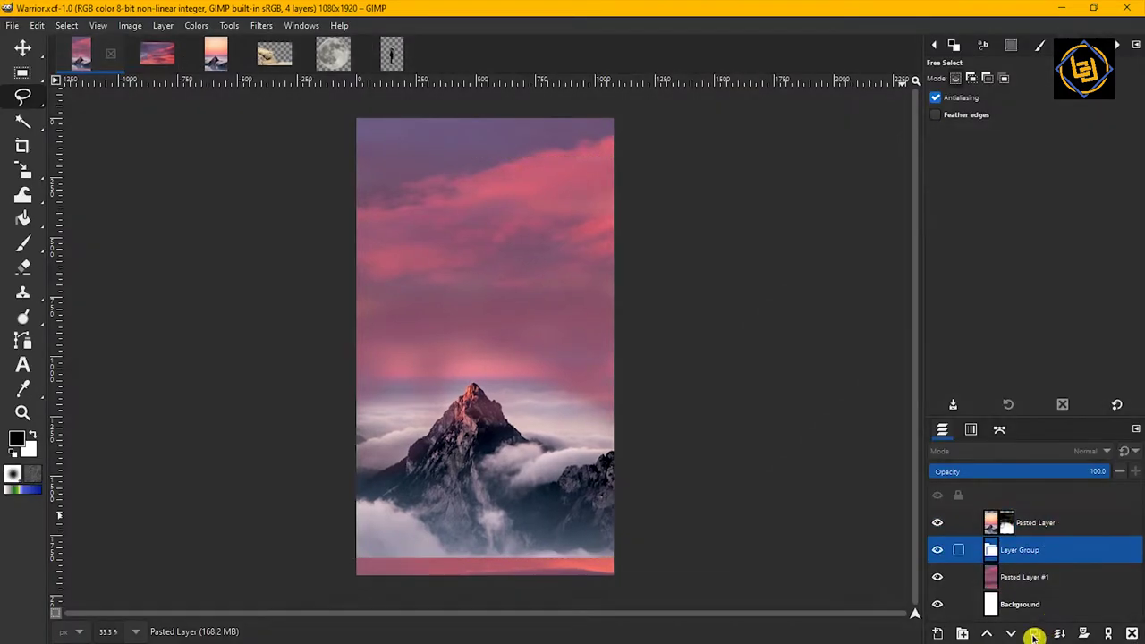
pyautogui.click(1010, 635)
pyautogui.click(1053, 570)
pyautogui.click(988, 635)
pyautogui.click(987, 635)
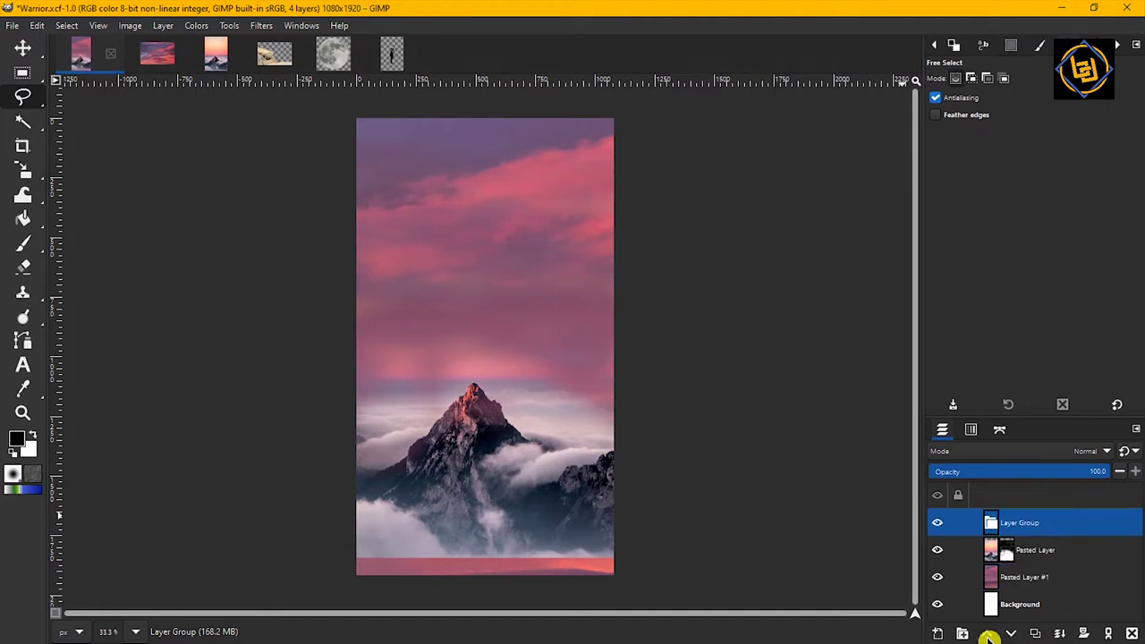
pyautogui.moveTo(1055, 556)
pyautogui.mouseDown()
pyautogui.moveTo(1051, 537)
pyautogui.moveTo(1087, 577)
pyautogui.moveTo(1054, 563)
pyautogui.mouseUp()
pyautogui.click(978, 528)
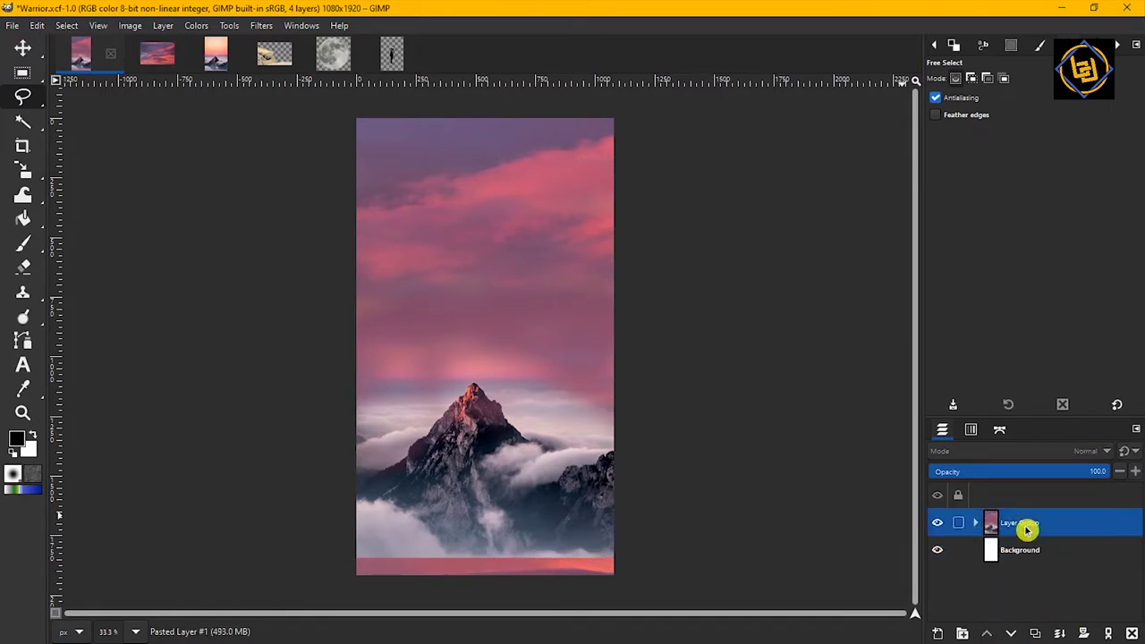
# Duplicate the group, hide the original, delete Background, and merge the group copy
pyautogui.click(1035, 633)
pyautogui.click(941, 551)
pyautogui.click(1008, 577)
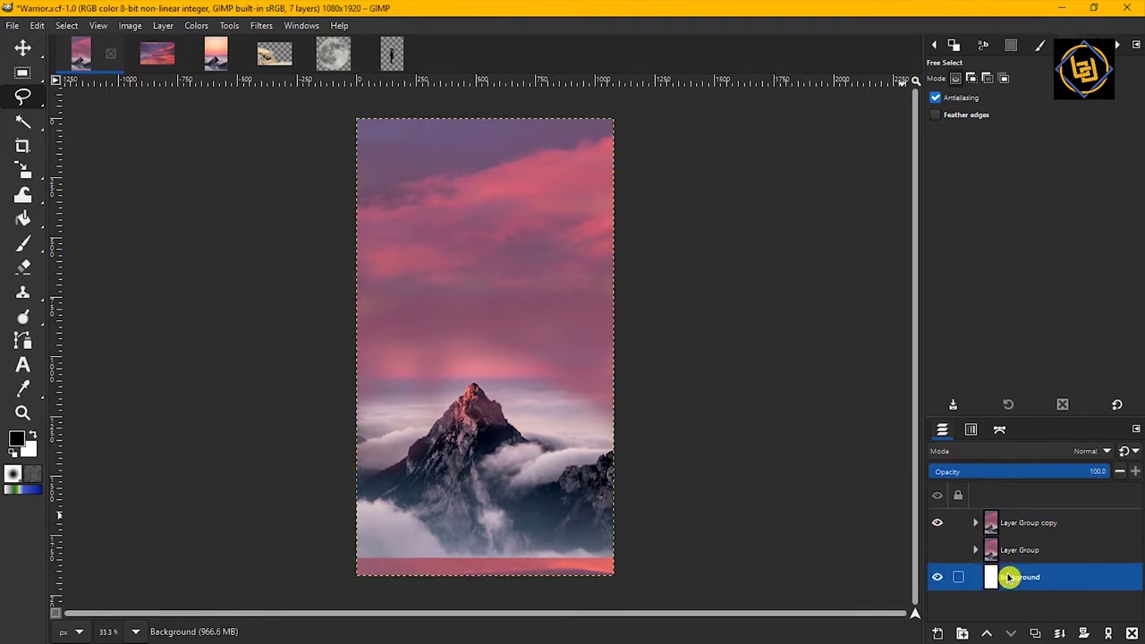
pyautogui.click(1132, 633)
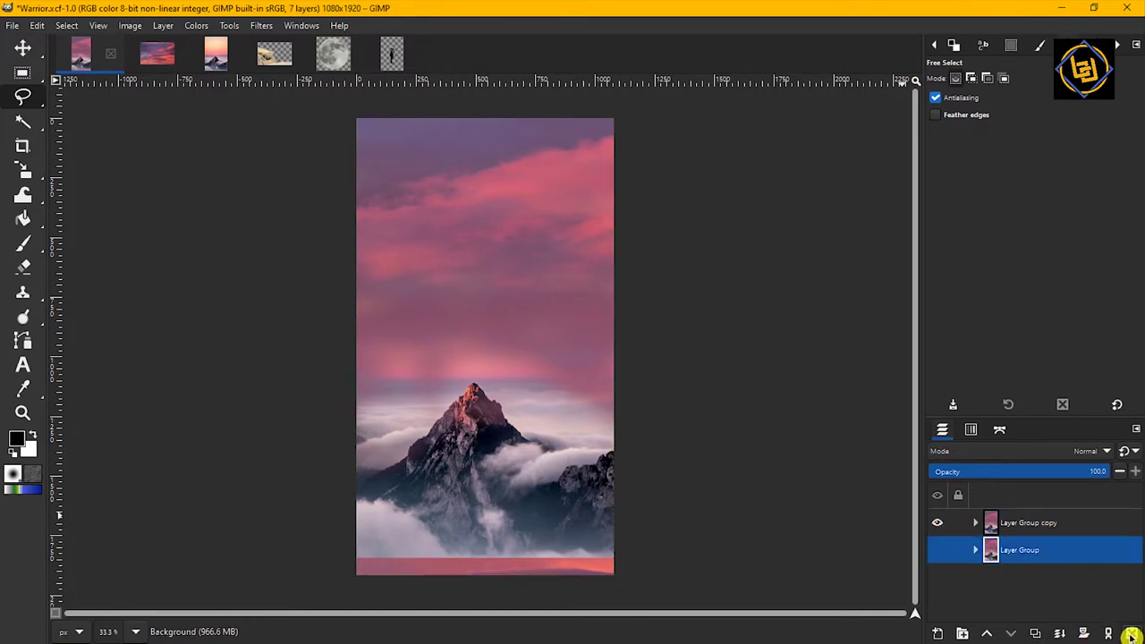
pyautogui.rightClick(1052, 529)
pyautogui.click(1006, 235)
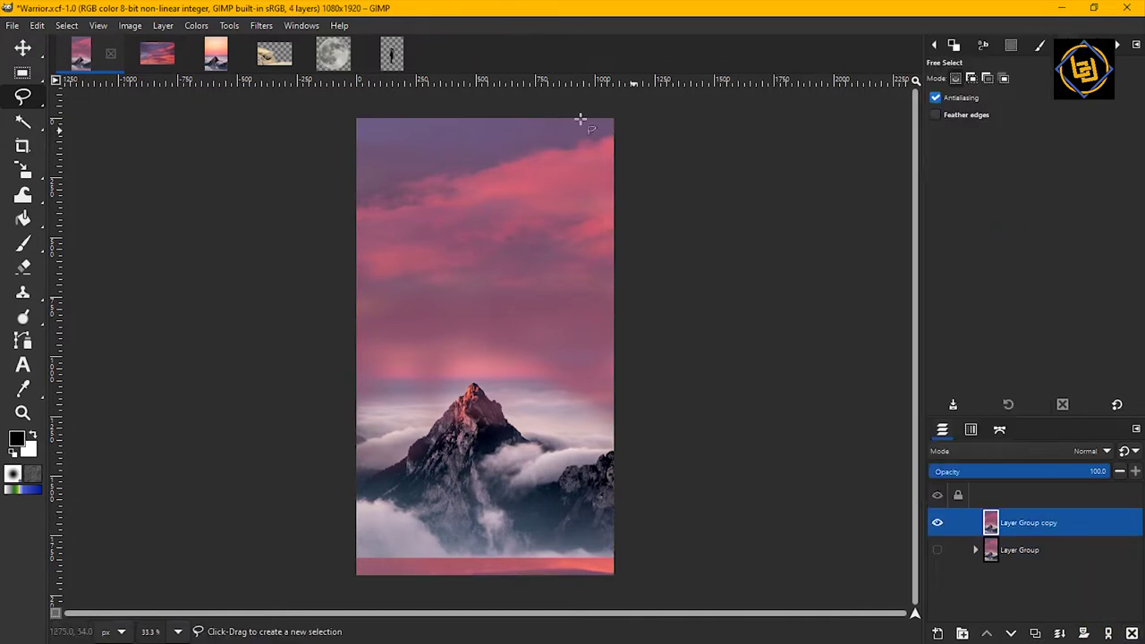
# Apply a Gaussian Blur of size 4.30 to the merged group copy
pyautogui.click(266, 29)
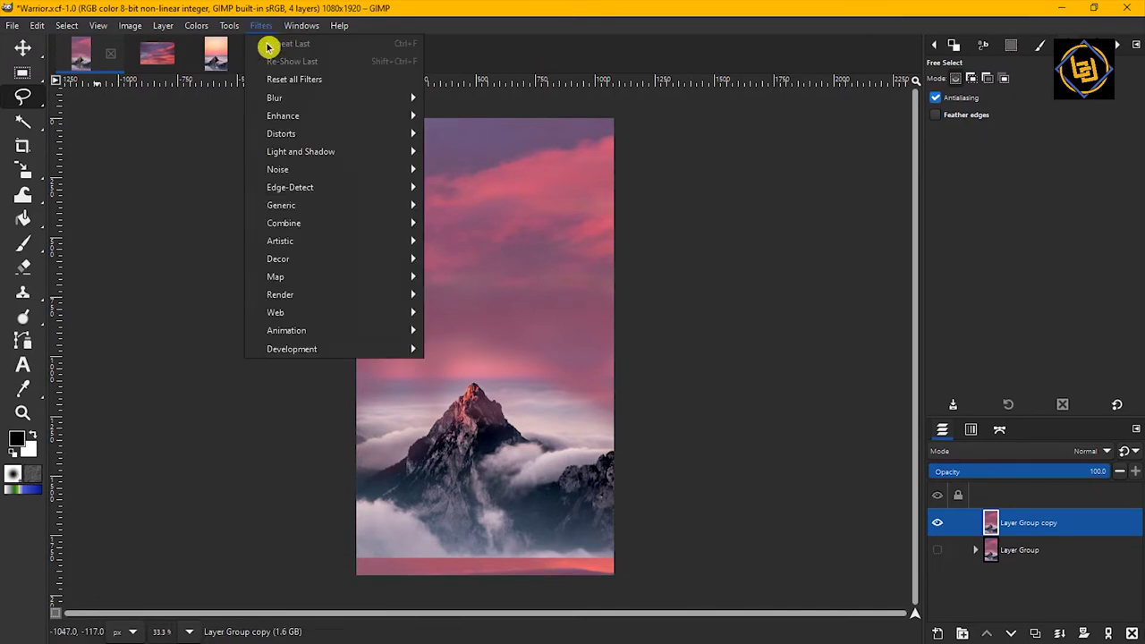
pyautogui.moveTo(278, 98)
pyautogui.click(498, 113)
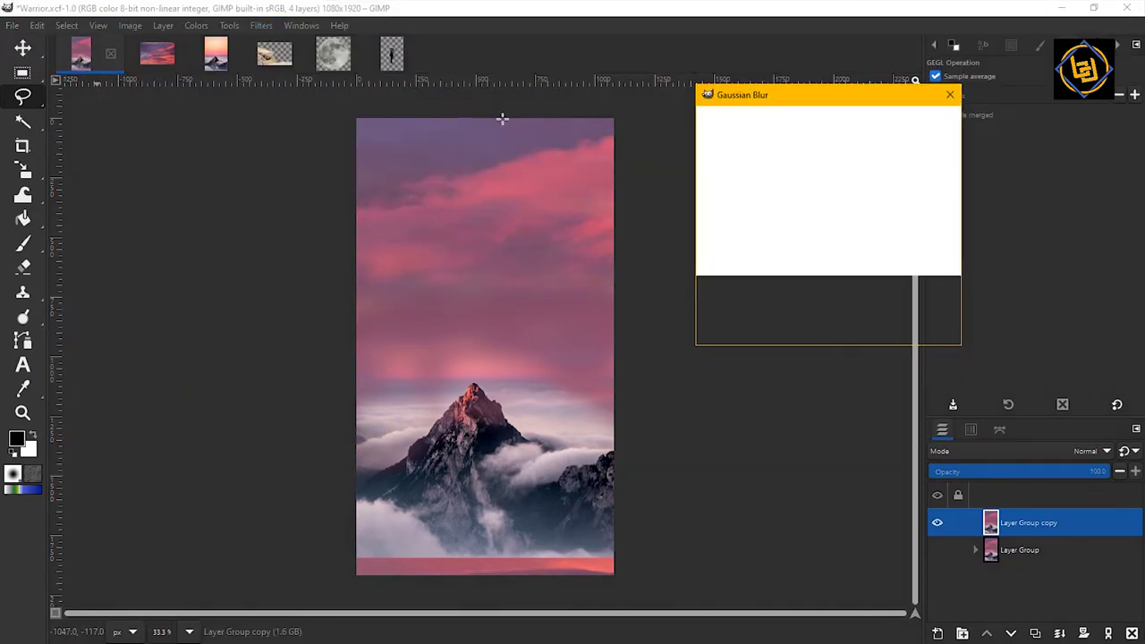
pyautogui.click(716, 190)
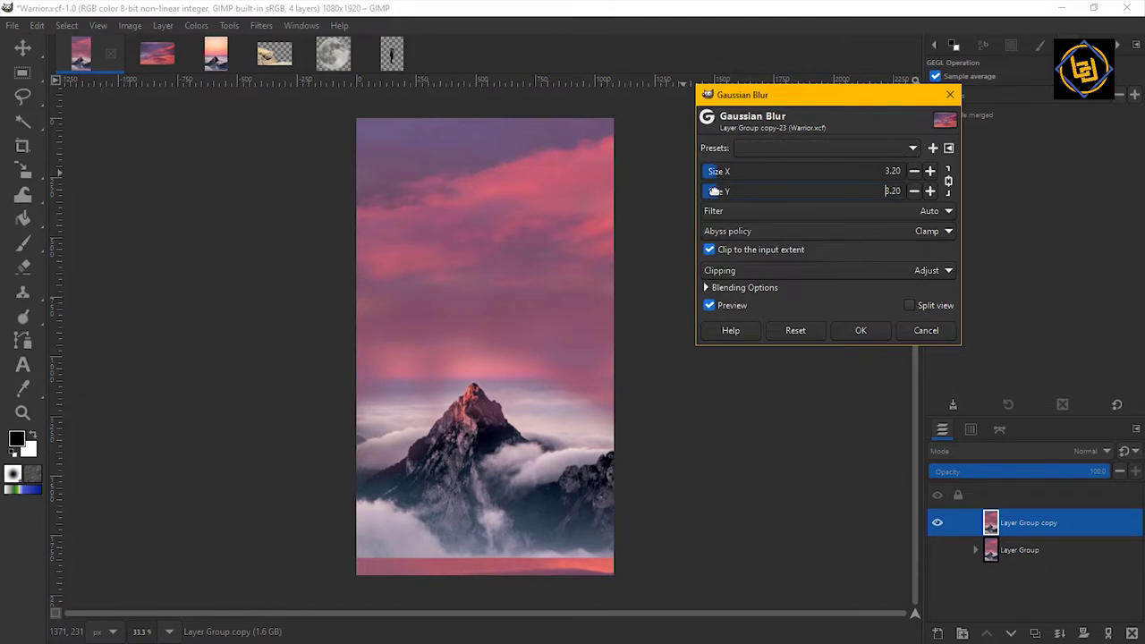
pyautogui.click(721, 190)
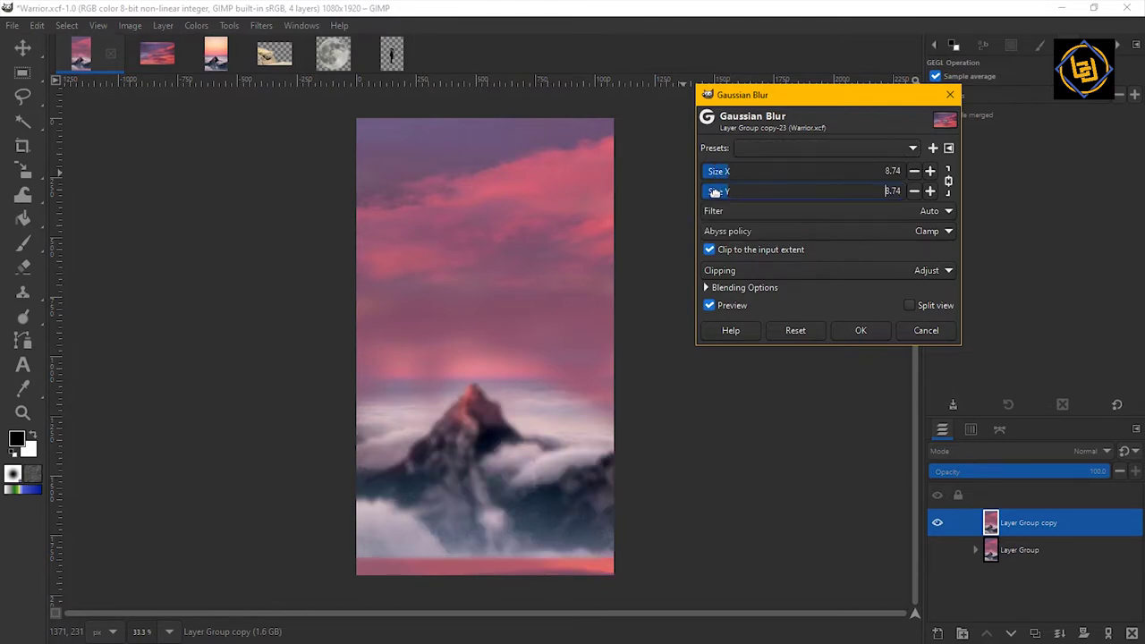
pyautogui.click(716, 193)
pyautogui.click(713, 191)
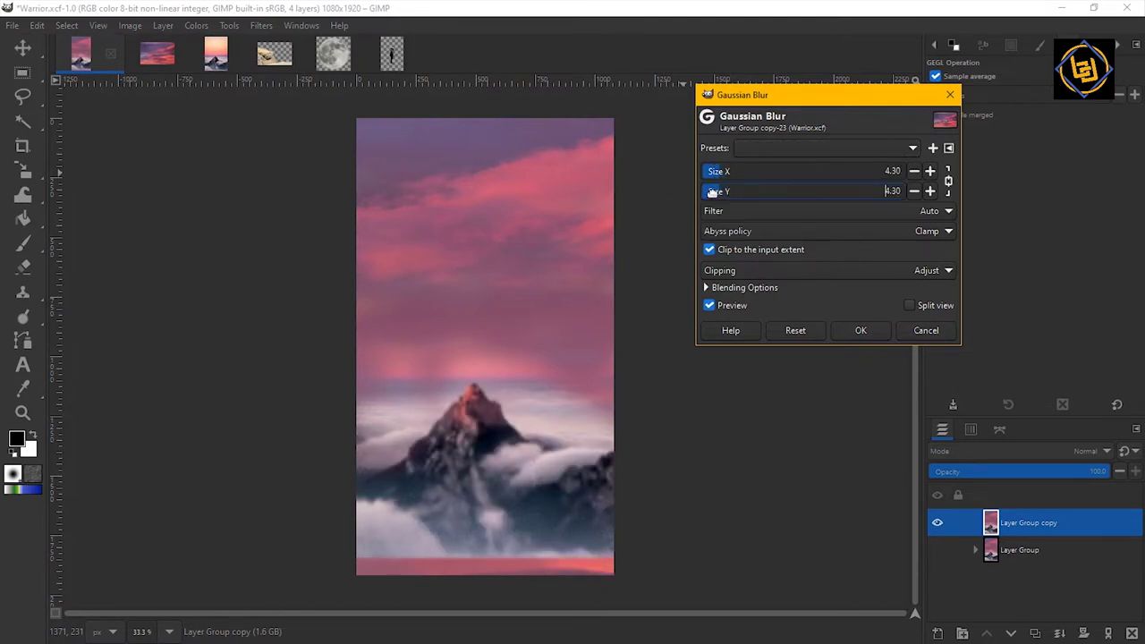
pyautogui.click(864, 331)
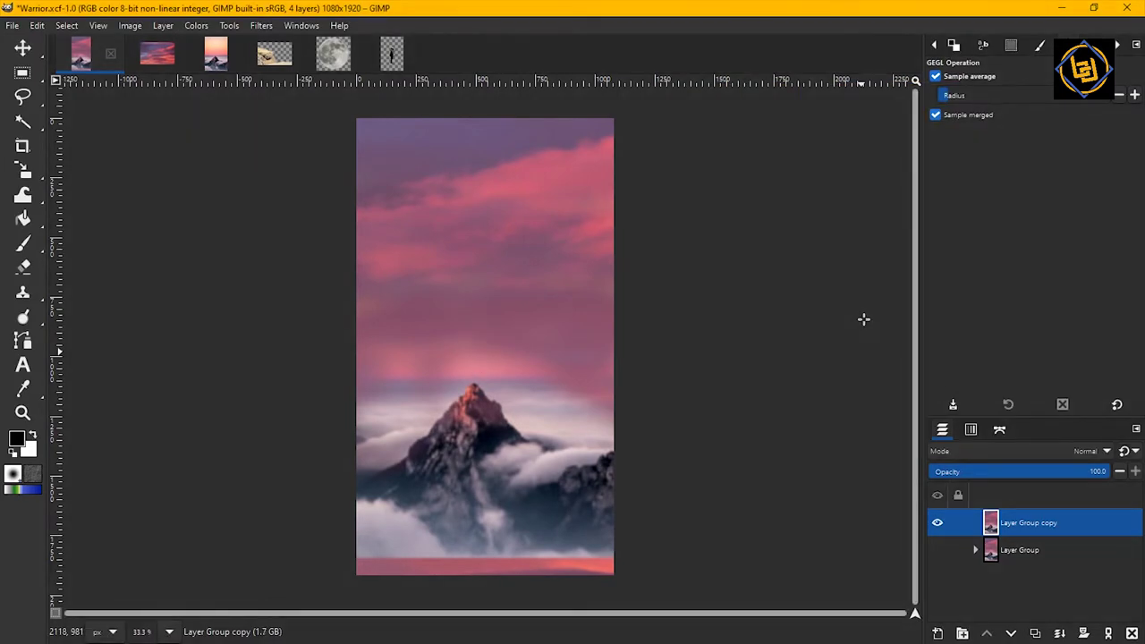
# Apply the rock's mask, copy the cut-out, and paste it into the Warrior composite as a new layer
pyautogui.click(267, 56)
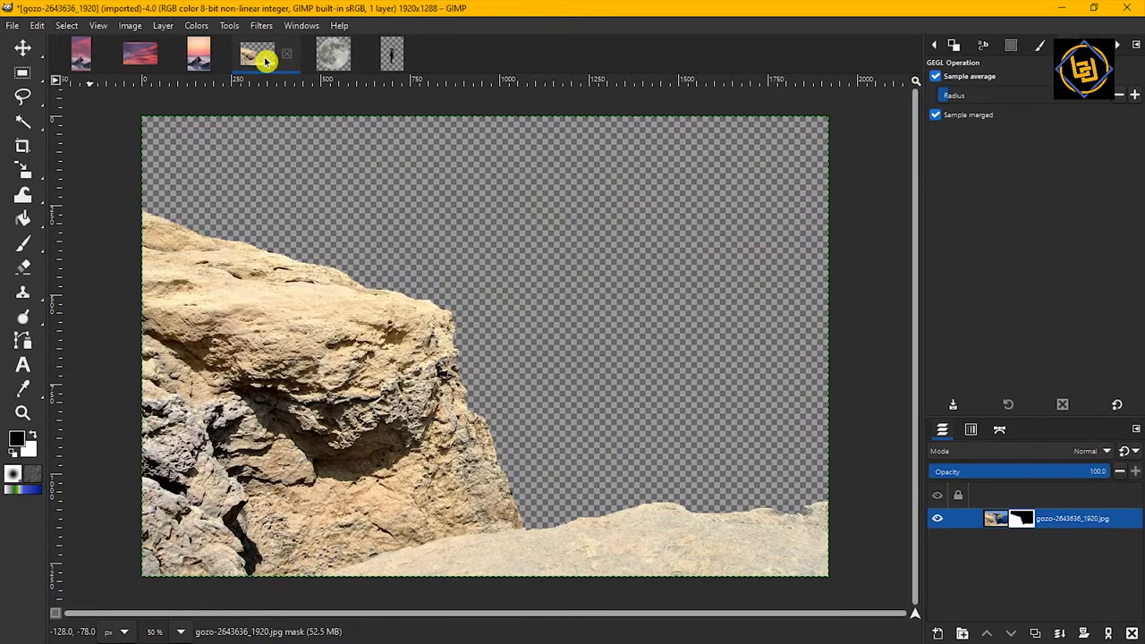
pyautogui.hotkey('ctrl', 'c')
pyautogui.hotkey('ctrl', 'a')
pyautogui.rightClick(1070, 518)
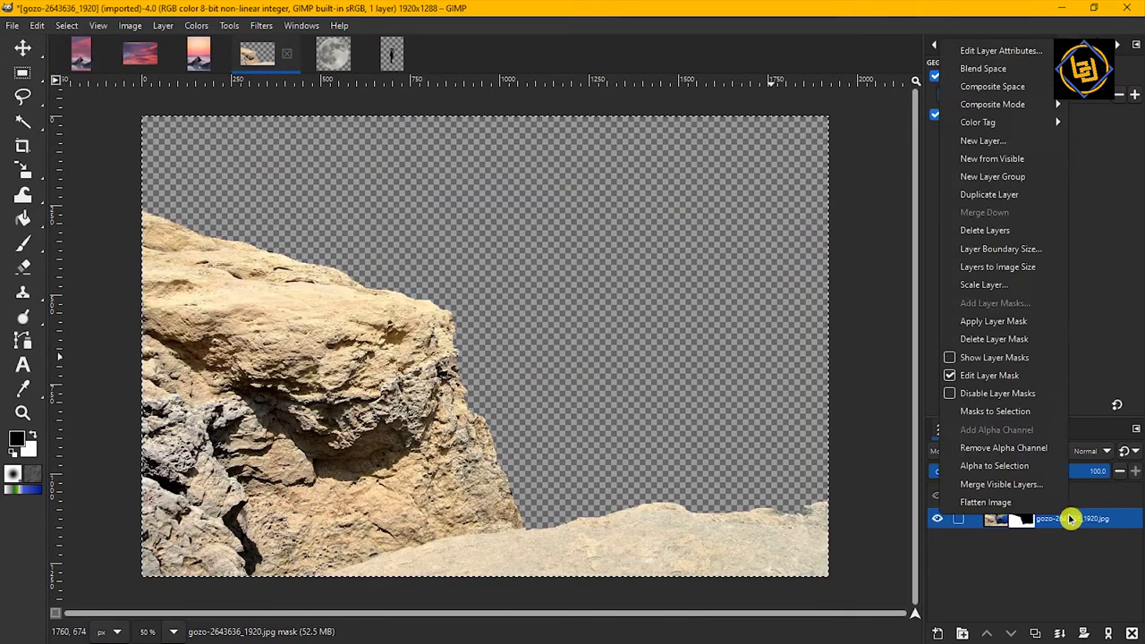
pyautogui.click(1033, 321)
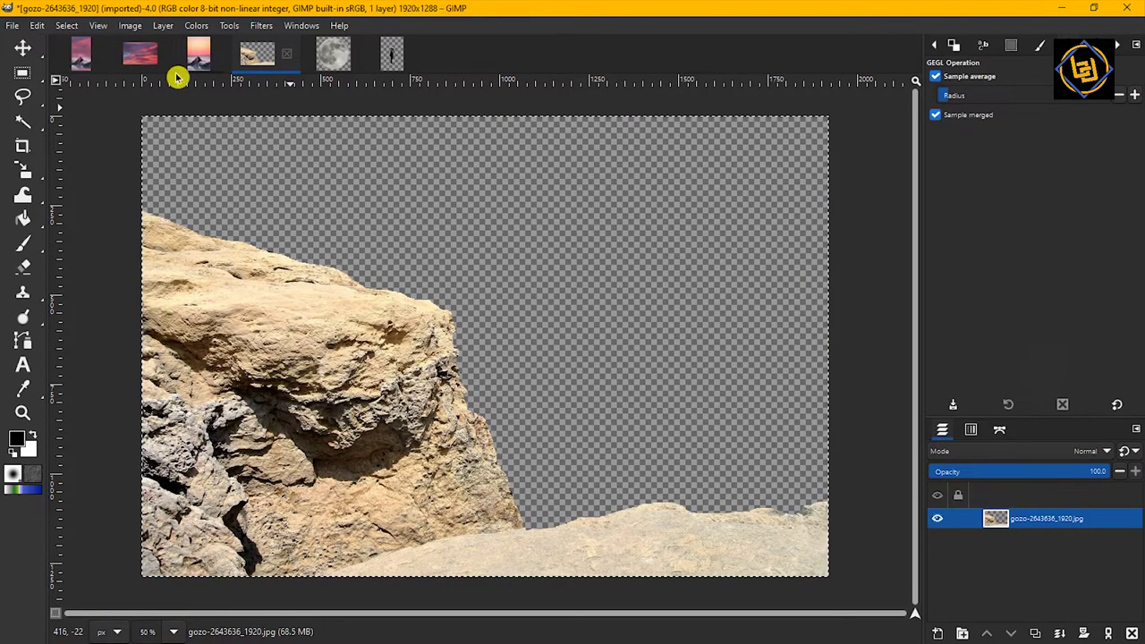
pyautogui.hotkey('ctrl', 'c')
pyautogui.click(79, 55)
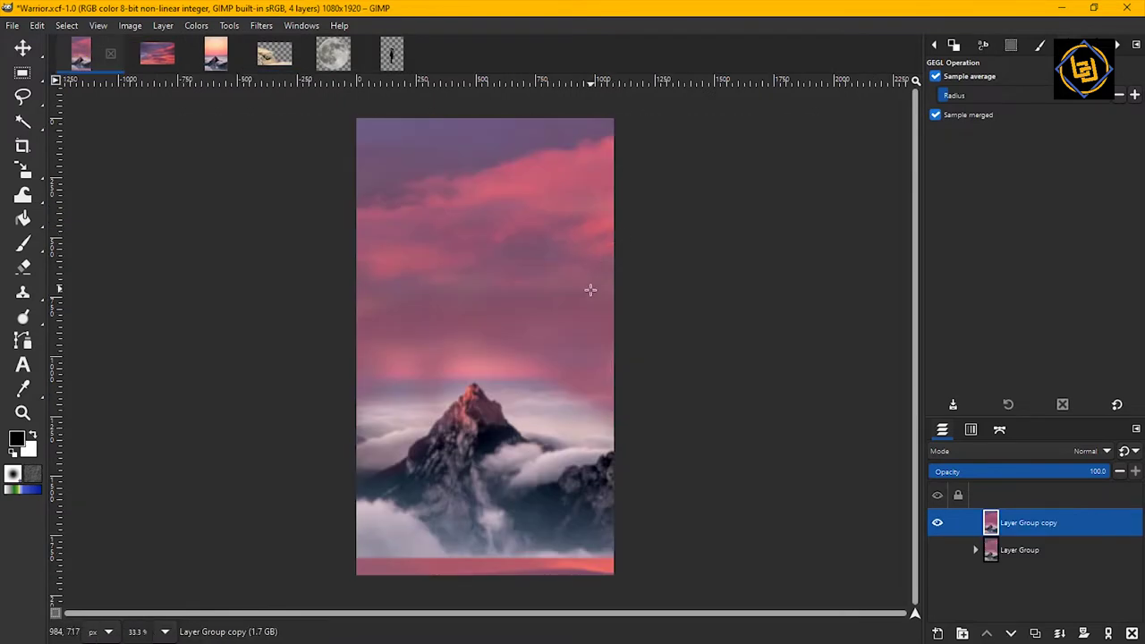
pyautogui.hotkey('ctrl', 'v')
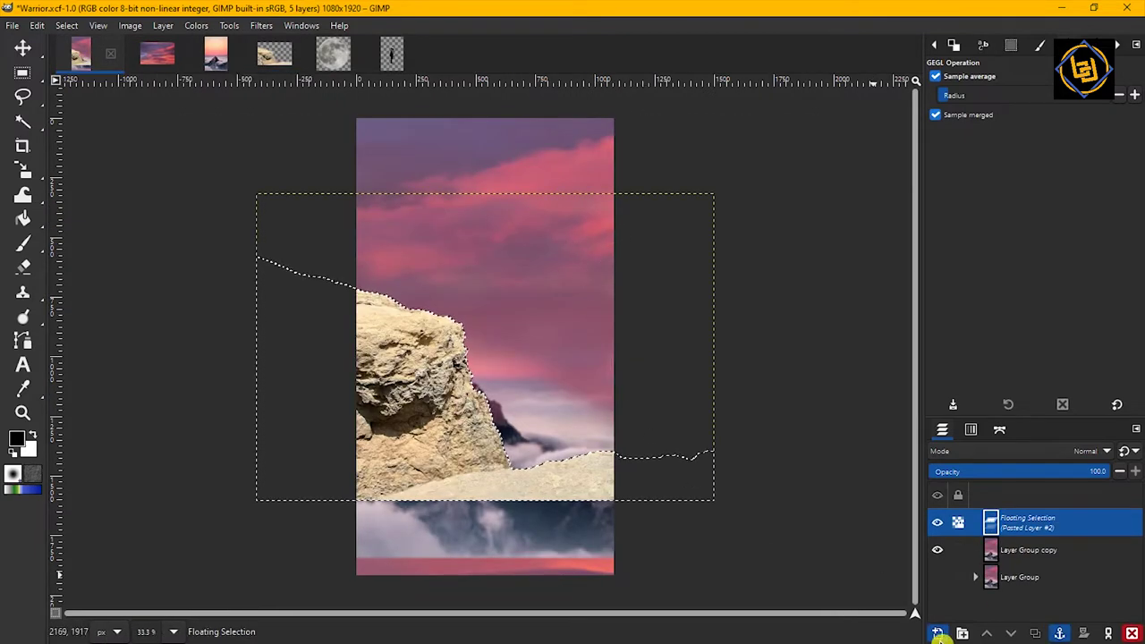
pyautogui.click(938, 633)
# Scale the rock layer to span the canvas width along the bottom
pyautogui.press('m')
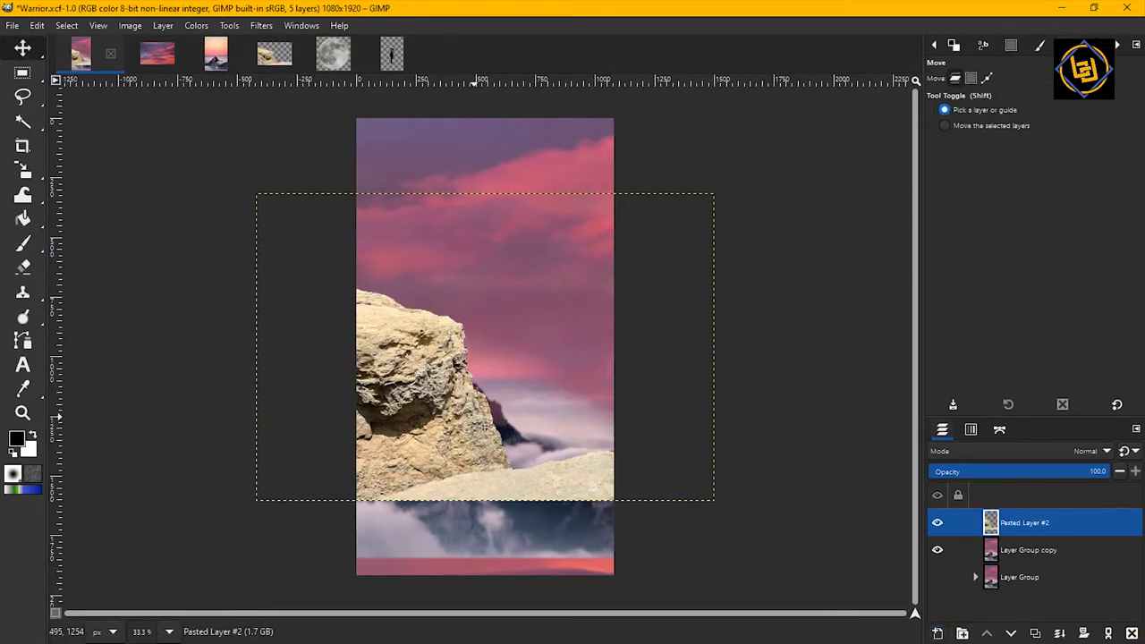
pyautogui.click(22, 170)
pyautogui.click(243, 187)
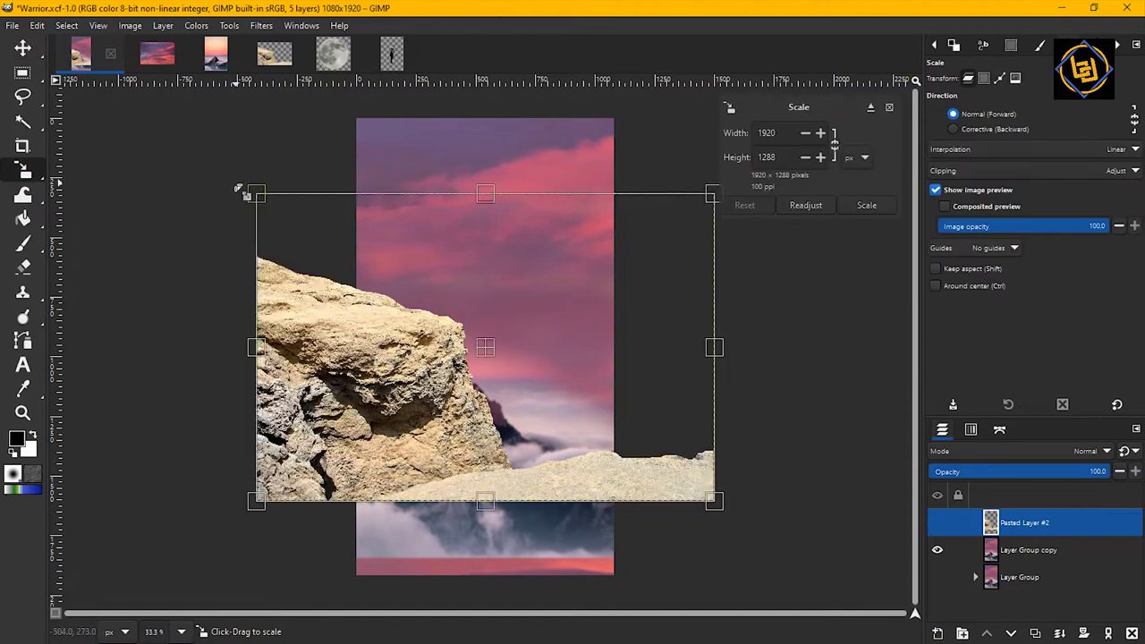
pyautogui.moveTo(242, 187); pyautogui.dragTo(397, 302)
pyautogui.moveTo(720, 292); pyautogui.dragTo(651, 375)
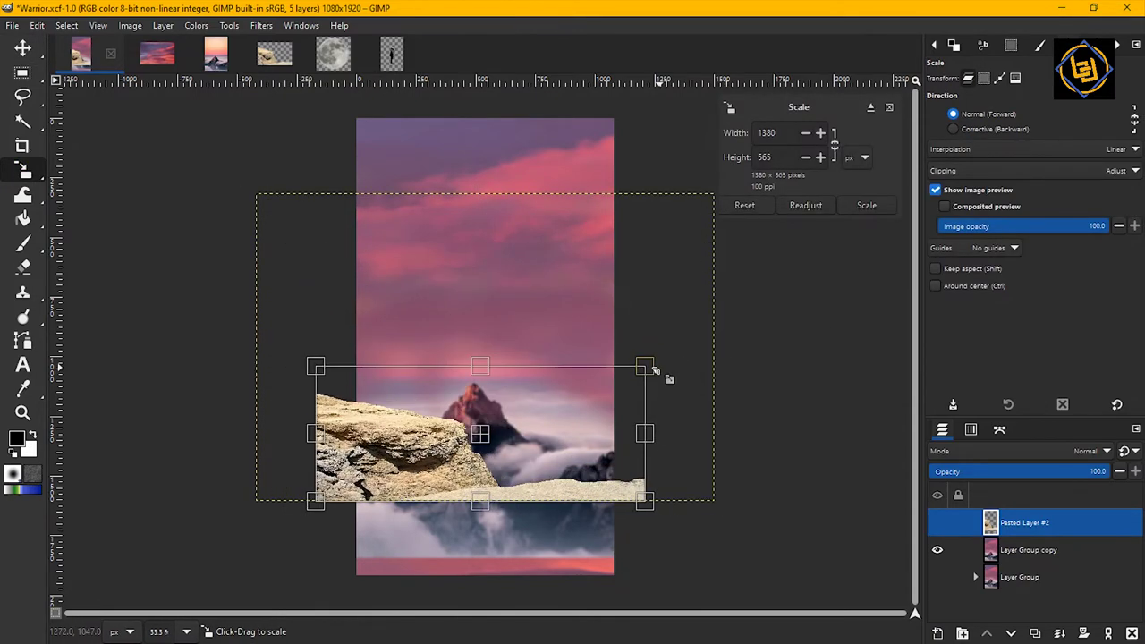
pyautogui.moveTo(474, 512); pyautogui.dragTo(474, 584)
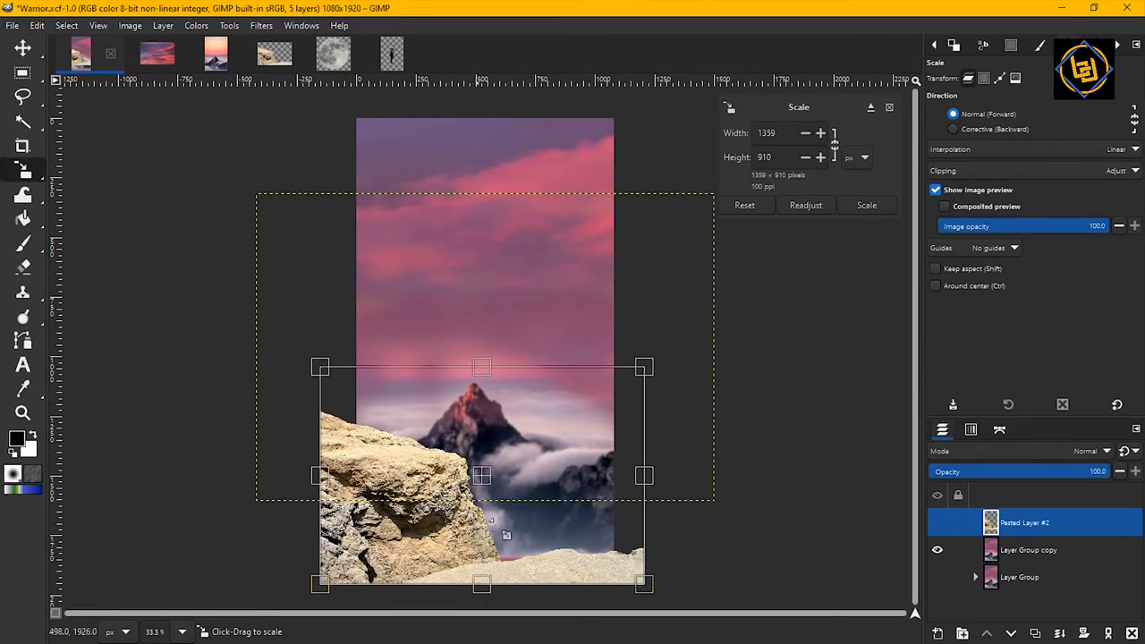
pyautogui.moveTo(483, 439); pyautogui.dragTo(472, 527)
pyautogui.moveTo(479, 483); pyautogui.dragTo(480, 455)
pyautogui.click(23, 48)
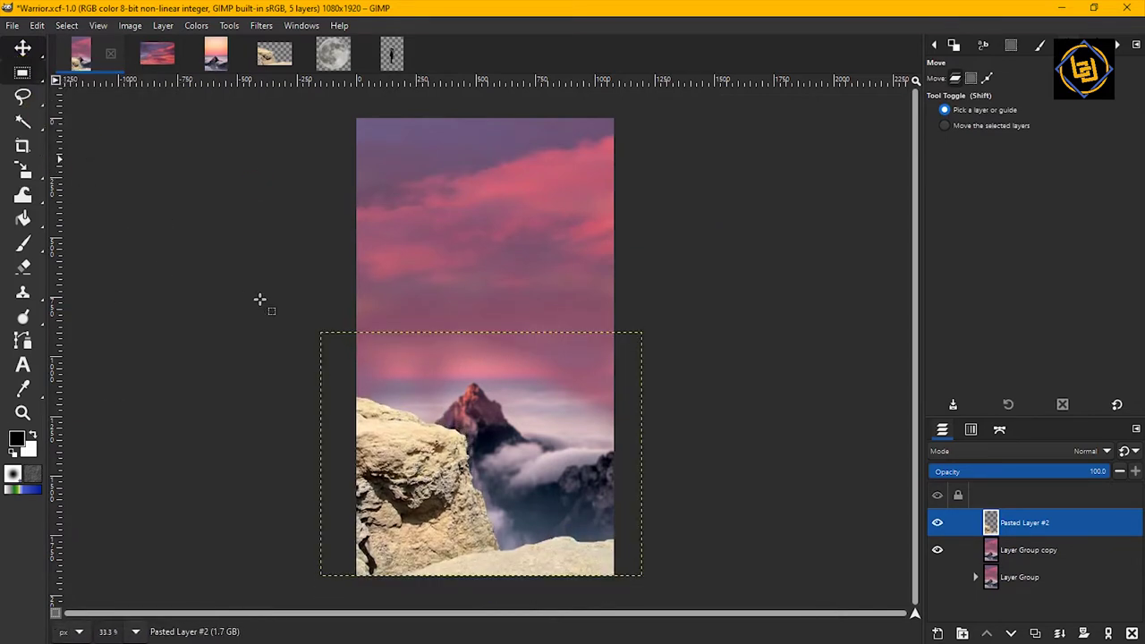
# Squash the rock's upper area down so the layer ends up 1080×236 px, and anchor it
pyautogui.press('r')
pyautogui.moveTo(253, 293); pyautogui.dragTo(687, 531)
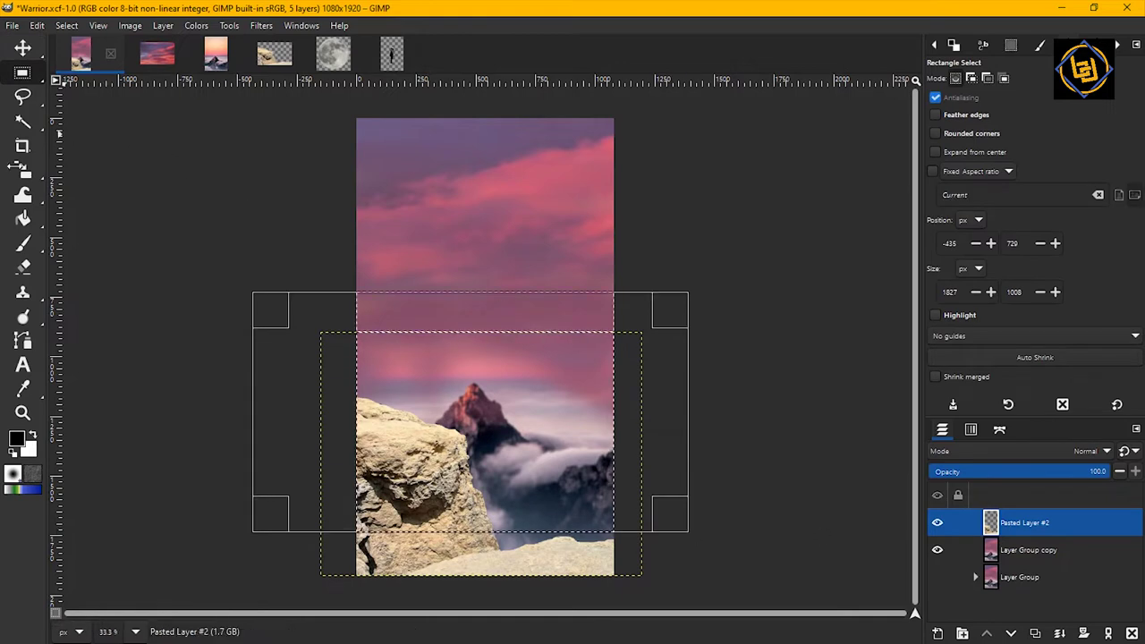
pyautogui.hotkey('shift', 's')
pyautogui.click(497, 353)
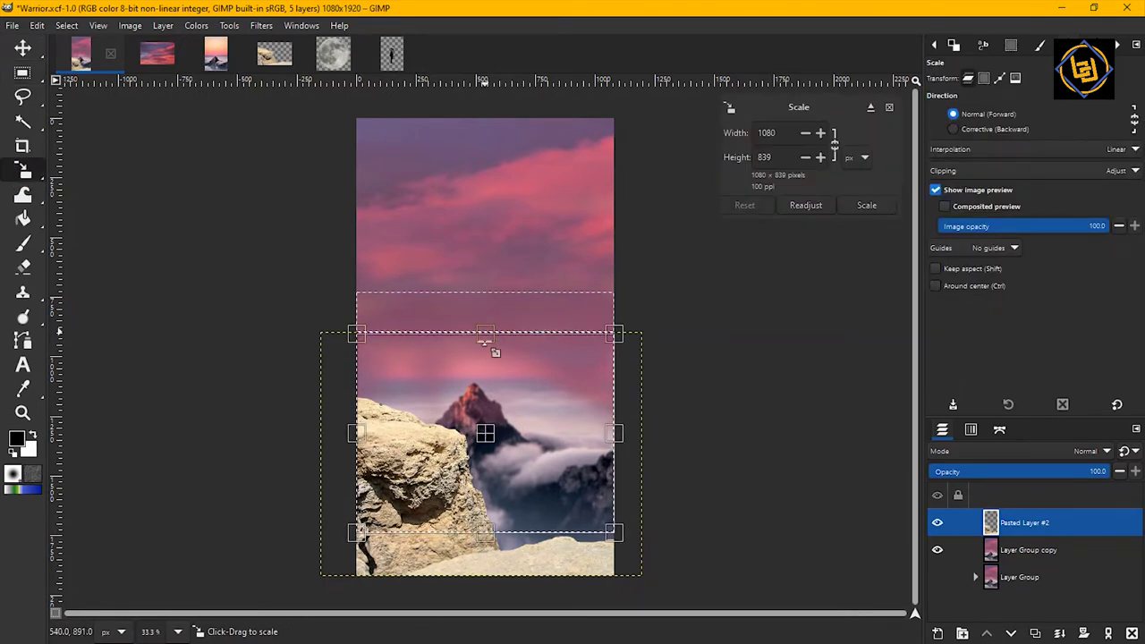
pyautogui.moveTo(494, 352); pyautogui.dragTo(524, 484)
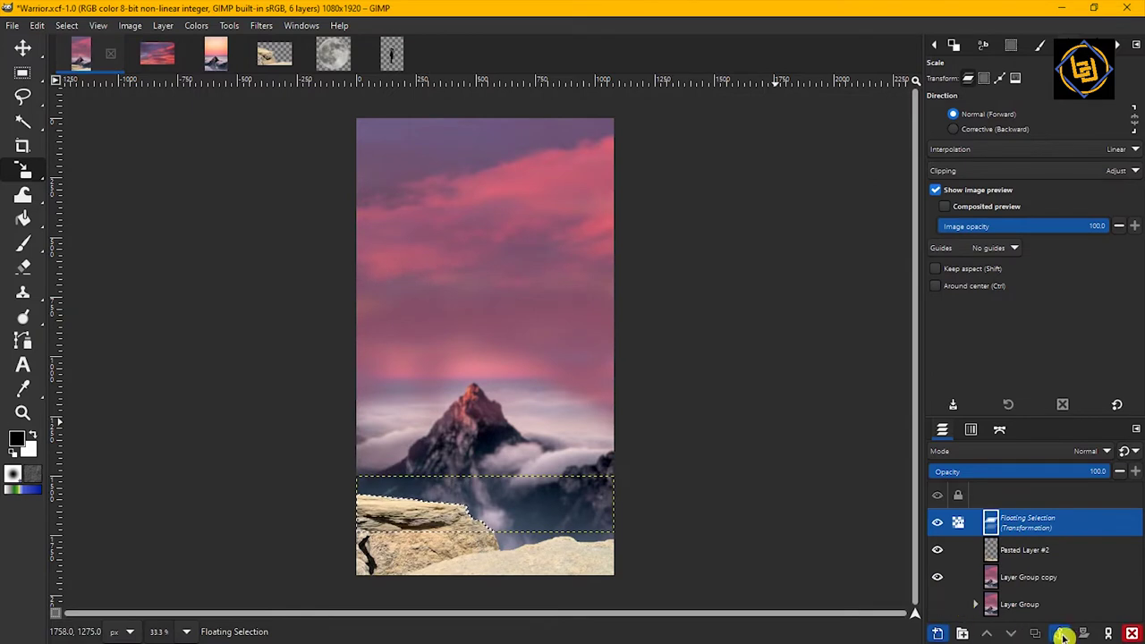
pyautogui.hotkey('ctrl', 'h')
pyautogui.click(23, 47)
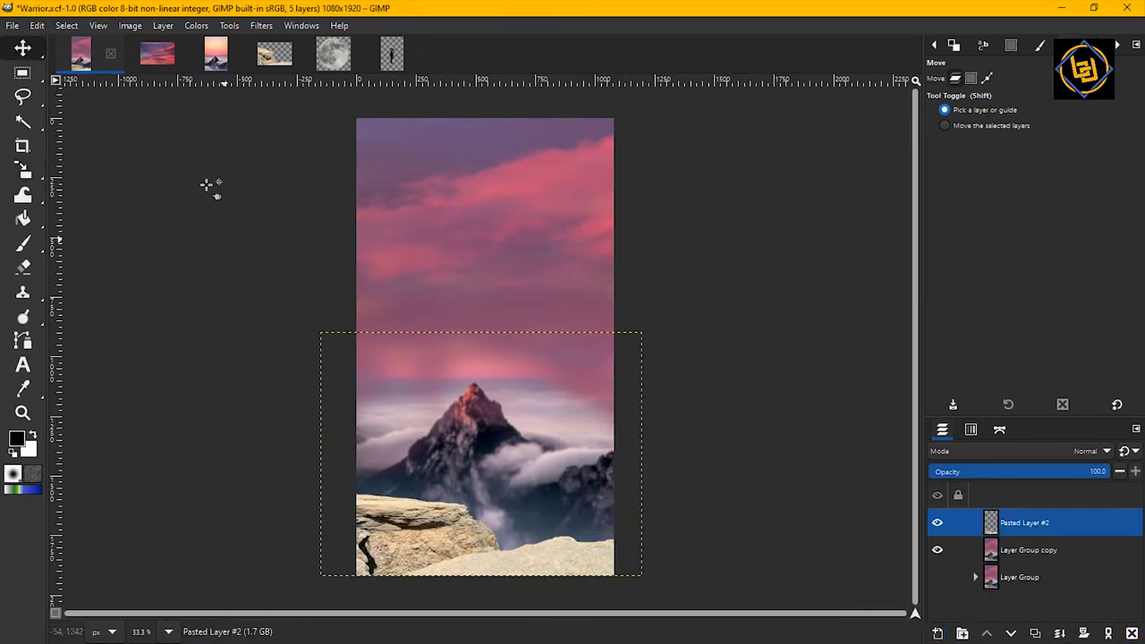
# Hide the layer boundary outline from the View menu
pyautogui.click(130, 25)
pyautogui.click(99, 25)
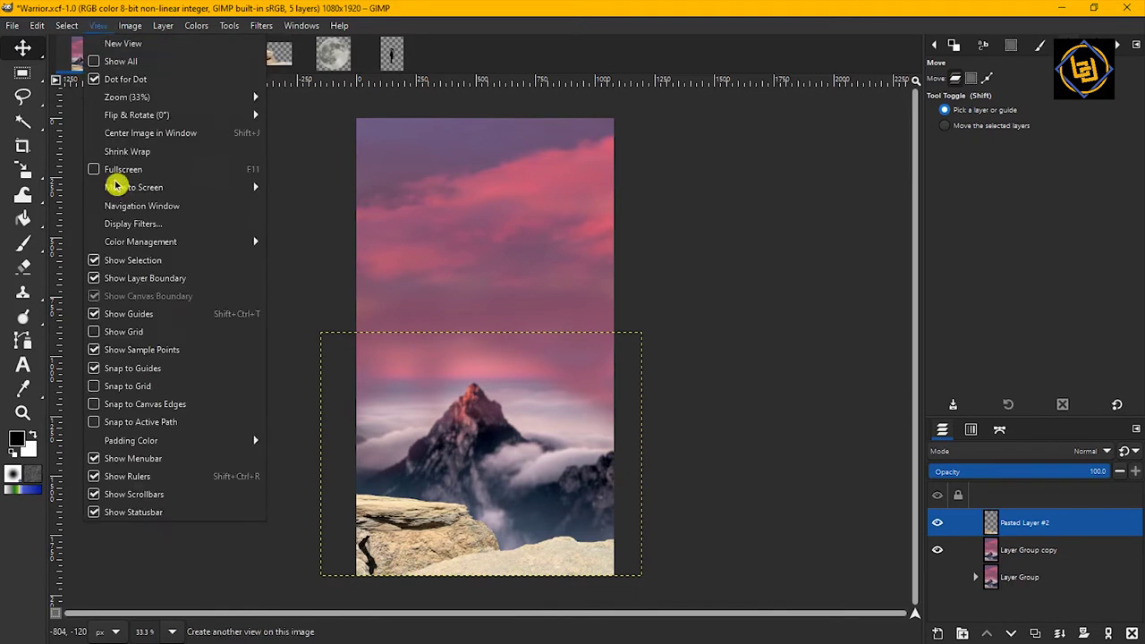
pyautogui.click(135, 284)
# Apply Levels to Pasted Layer #2 with input black 185 and gamma 0.87
pyautogui.click(1054, 533)
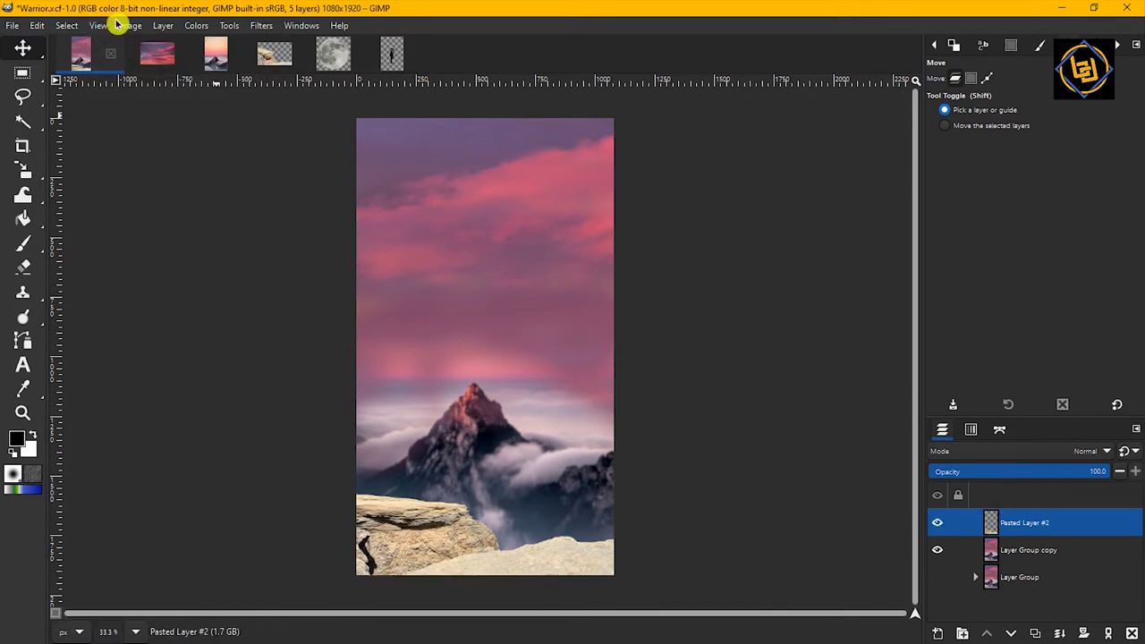
pyautogui.click(202, 25)
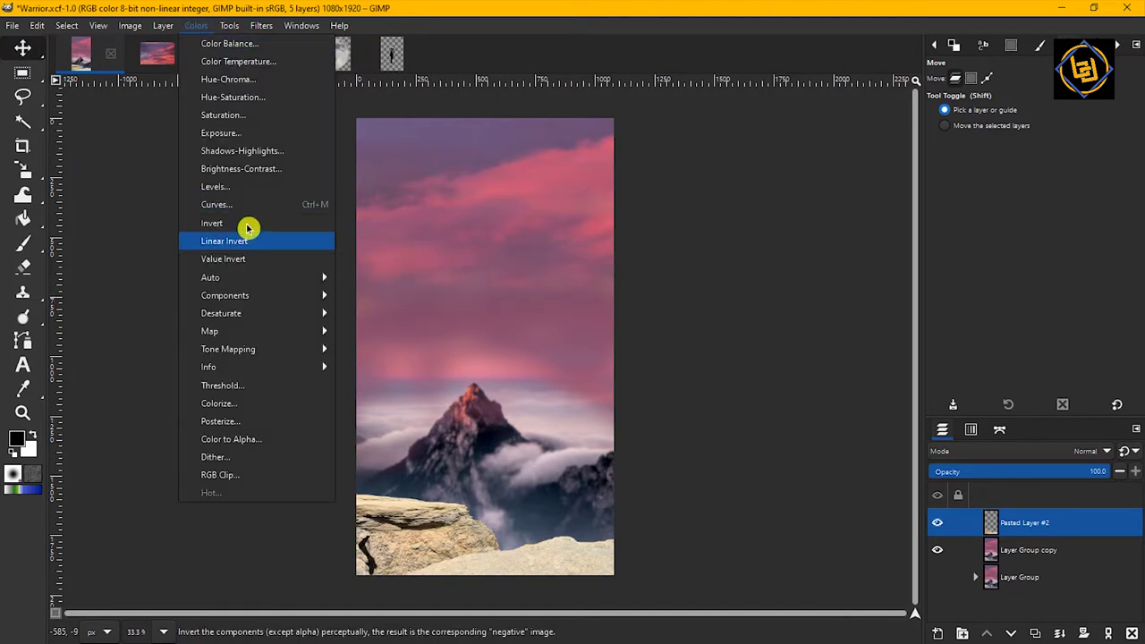
pyautogui.click(257, 185)
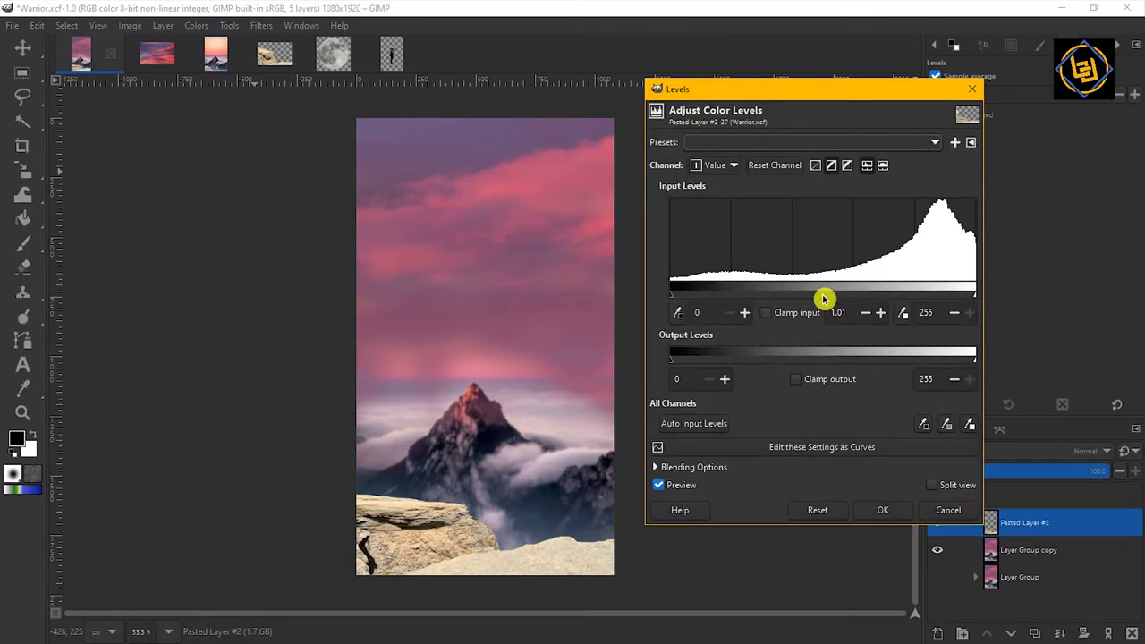
pyautogui.moveTo(824, 299); pyautogui.dragTo(852, 305)
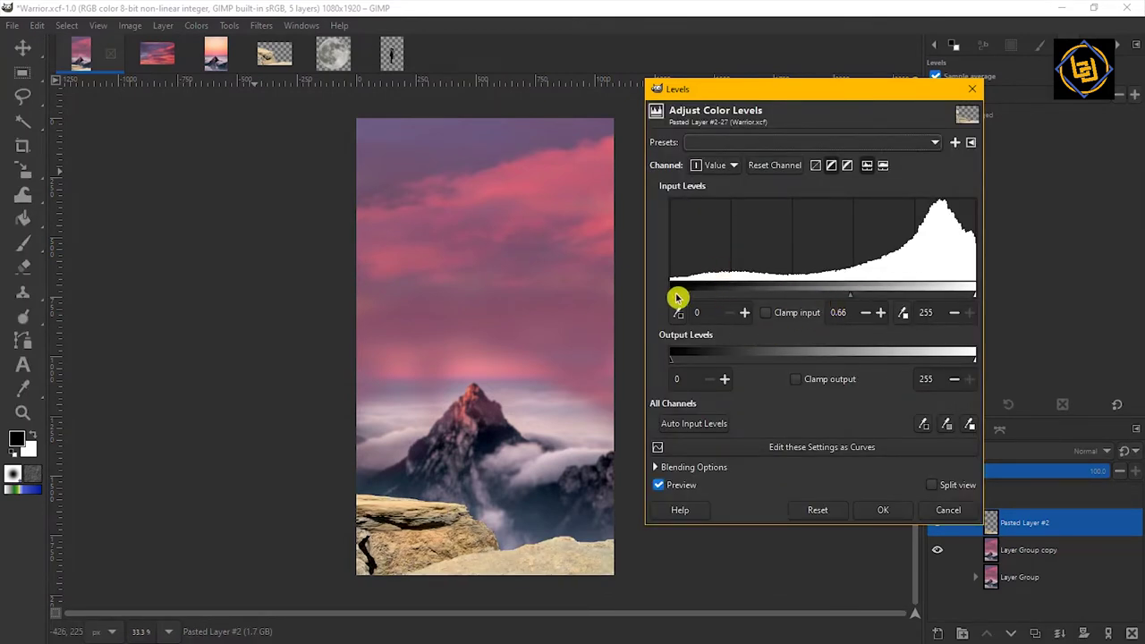
pyautogui.moveTo(677, 298); pyautogui.dragTo(936, 306)
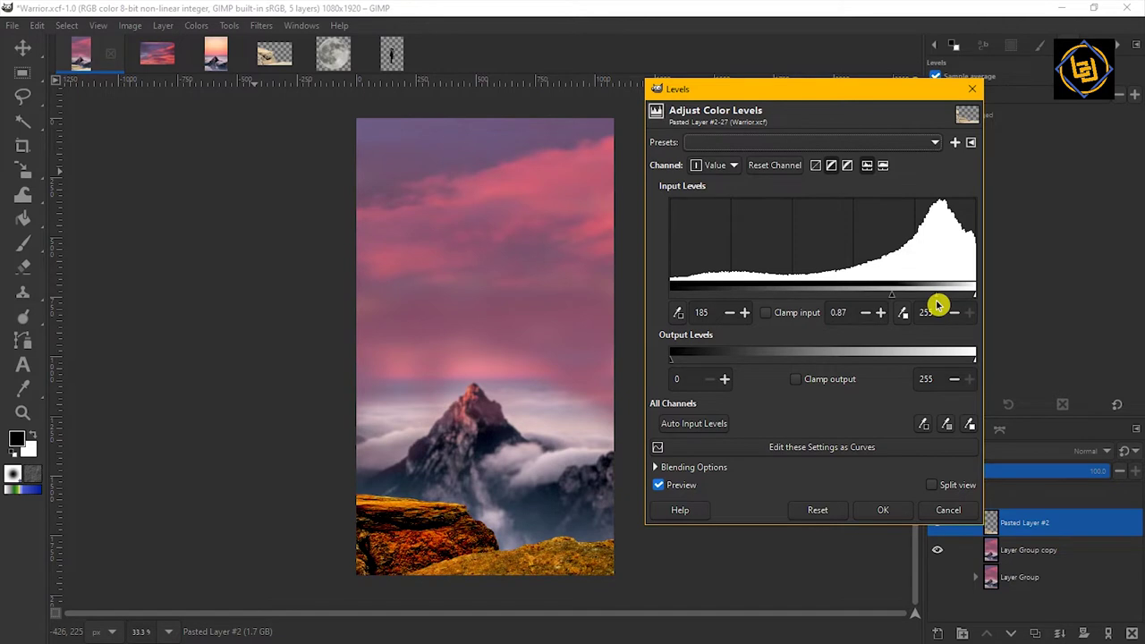
pyautogui.click(871, 509)
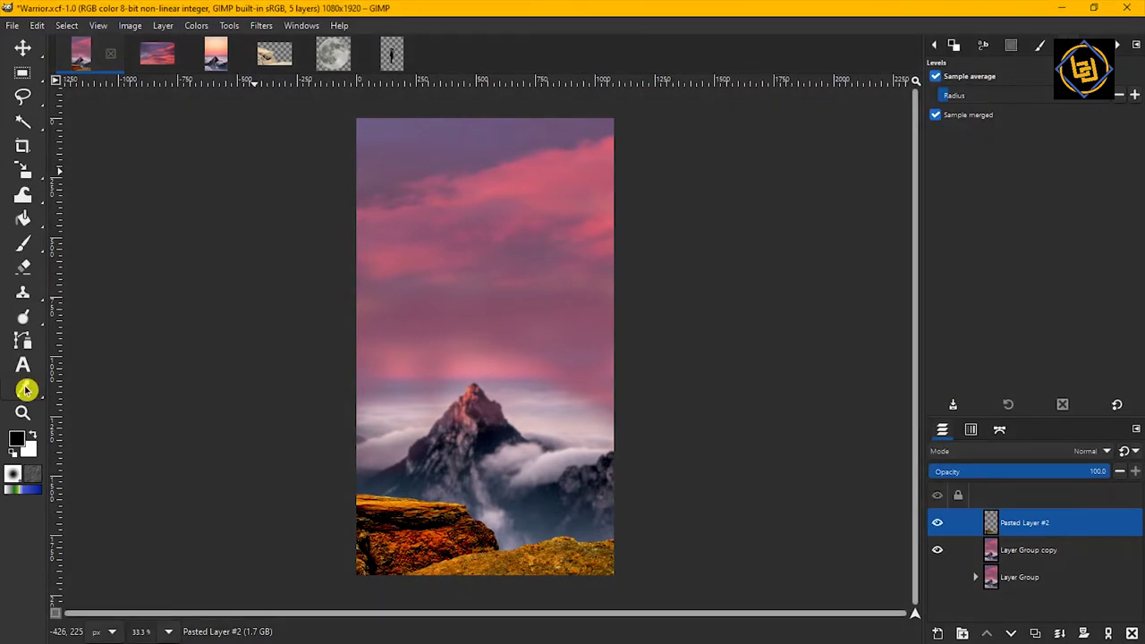
# Create a new transparent layer named 'color'
pyautogui.click(26, 390)
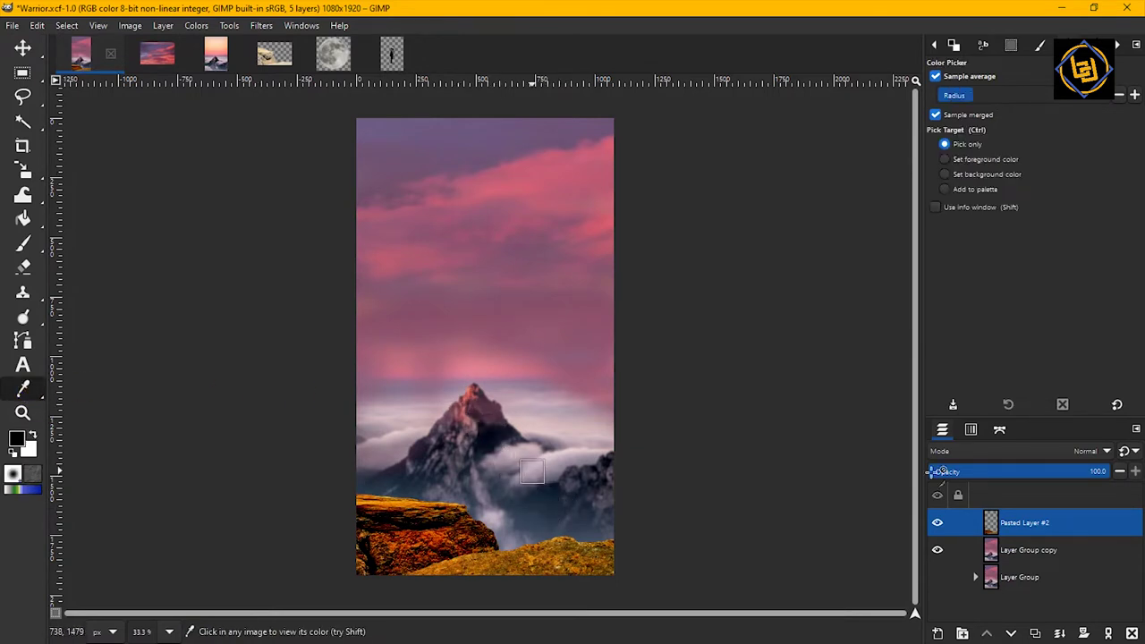
pyautogui.click(937, 635)
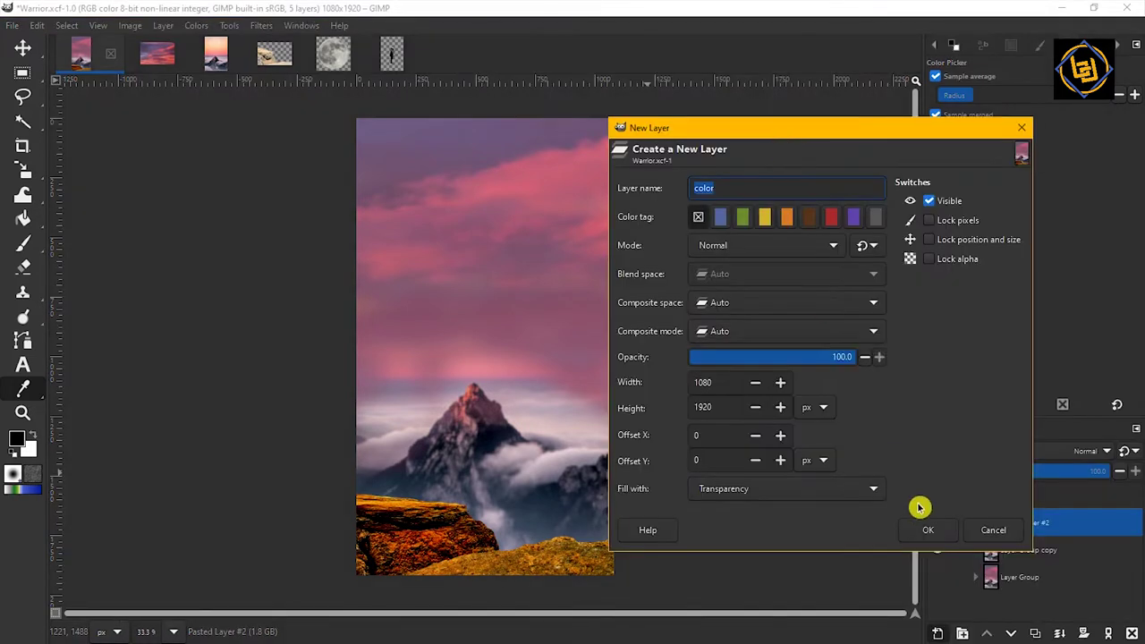
pyautogui.click(924, 531)
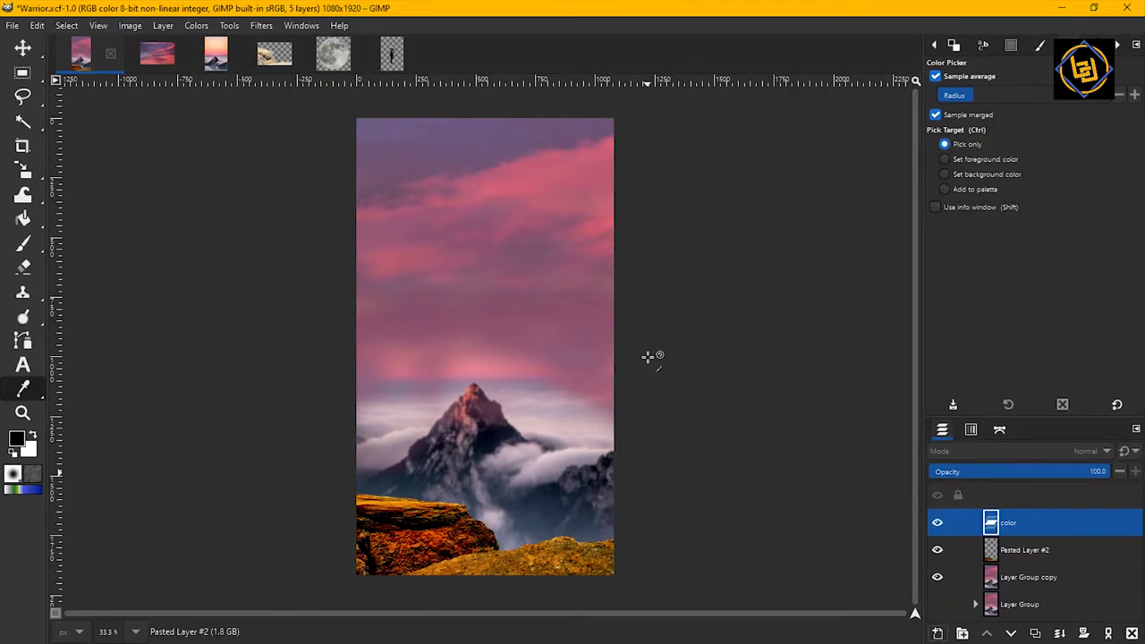
# Bucket-fill the whole color layer with black, leaving its blend mode unchanged
pyautogui.click(28, 219)
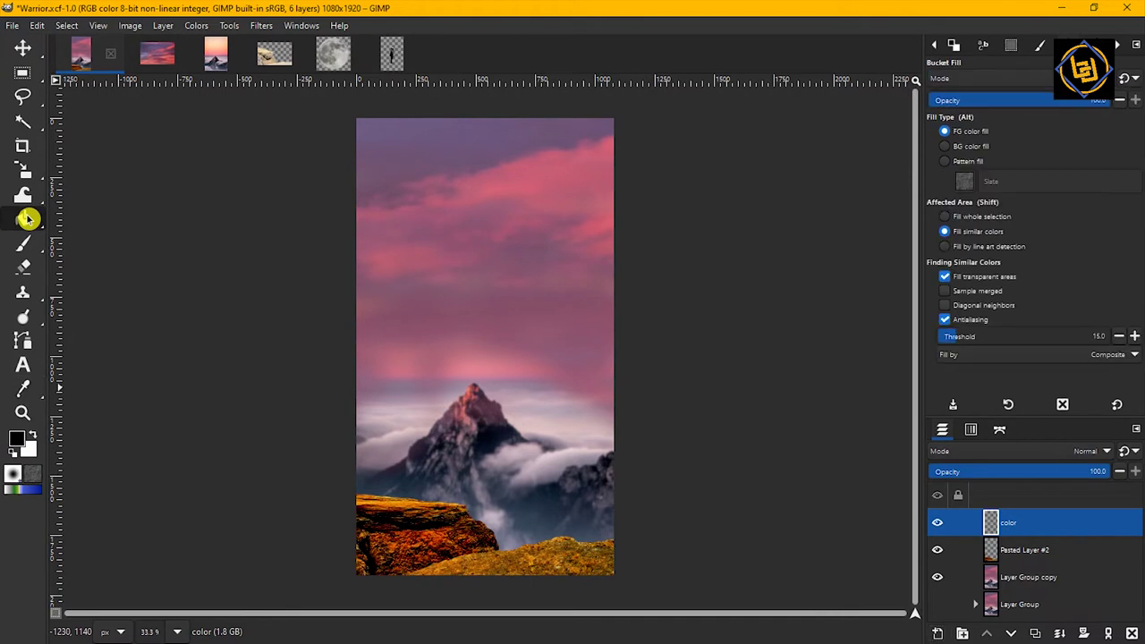
pyautogui.click(438, 235)
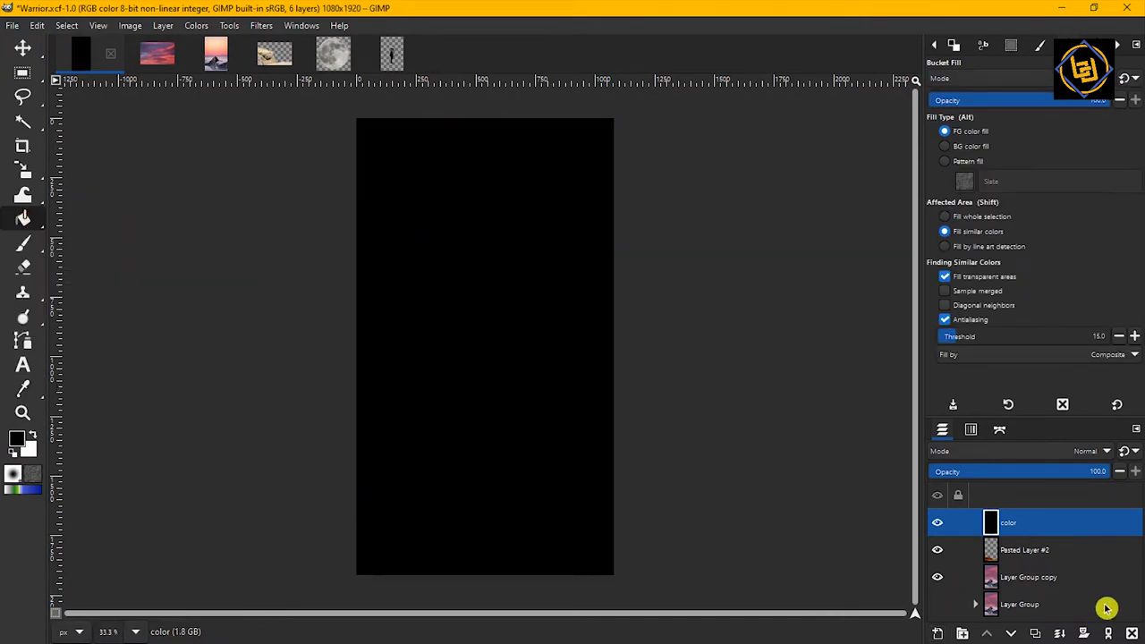
pyautogui.click(1073, 451)
pyautogui.click(782, 562)
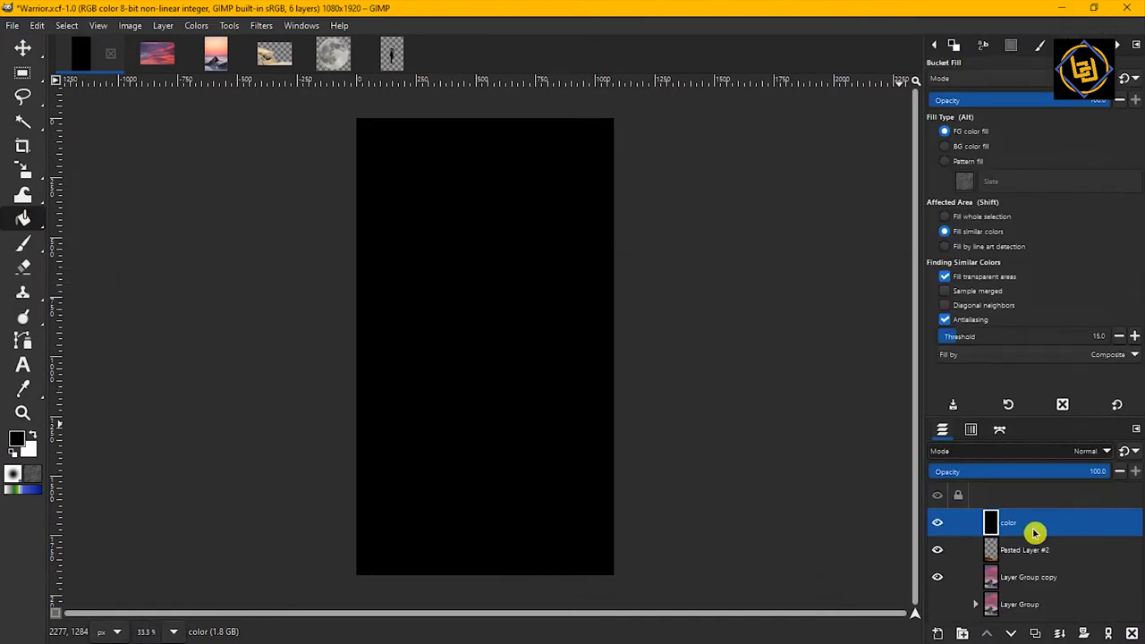
# Load the rock's alpha as a selection and mask the color layer to it
pyautogui.keyDown('alt'); pyautogui.click(991, 562); pyautogui.keyUp('alt')
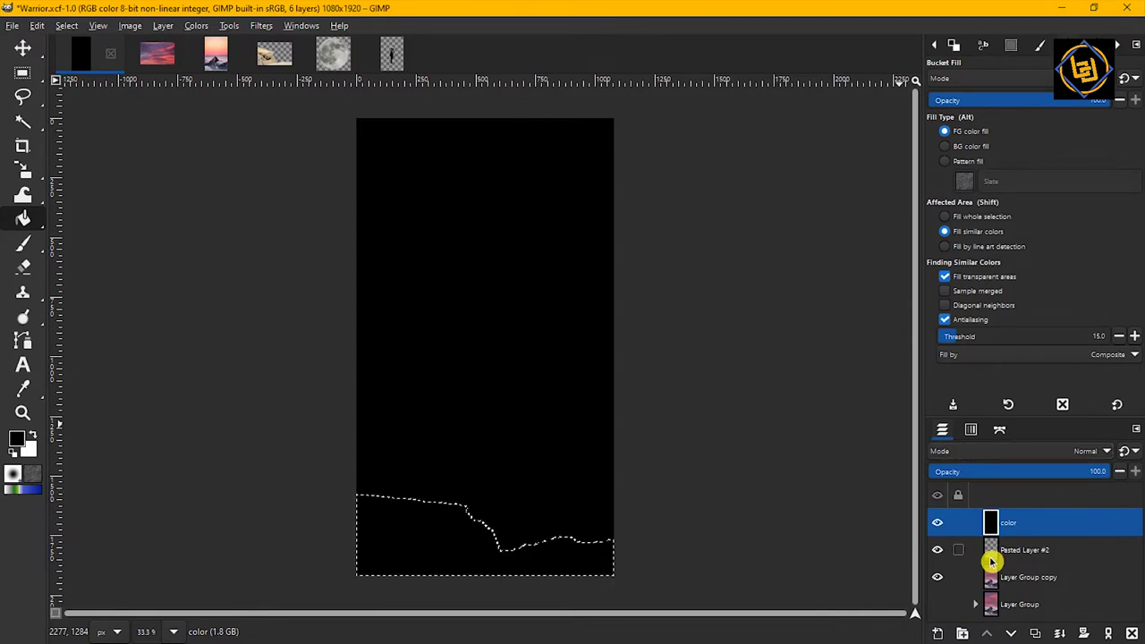
pyautogui.rightClick(1029, 521)
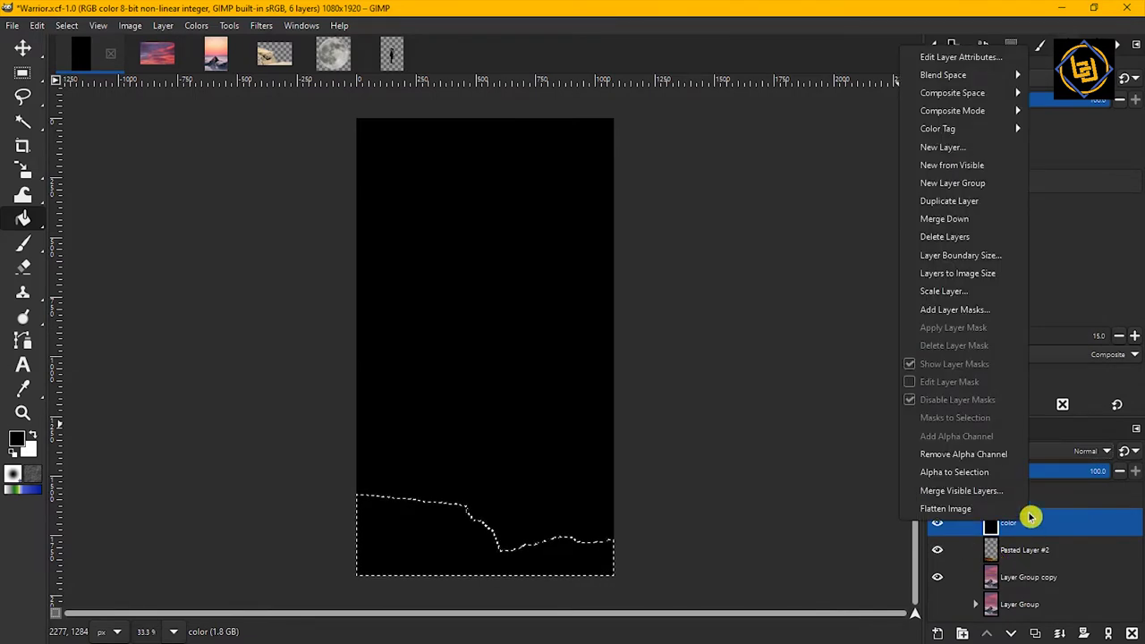
pyautogui.click(987, 309)
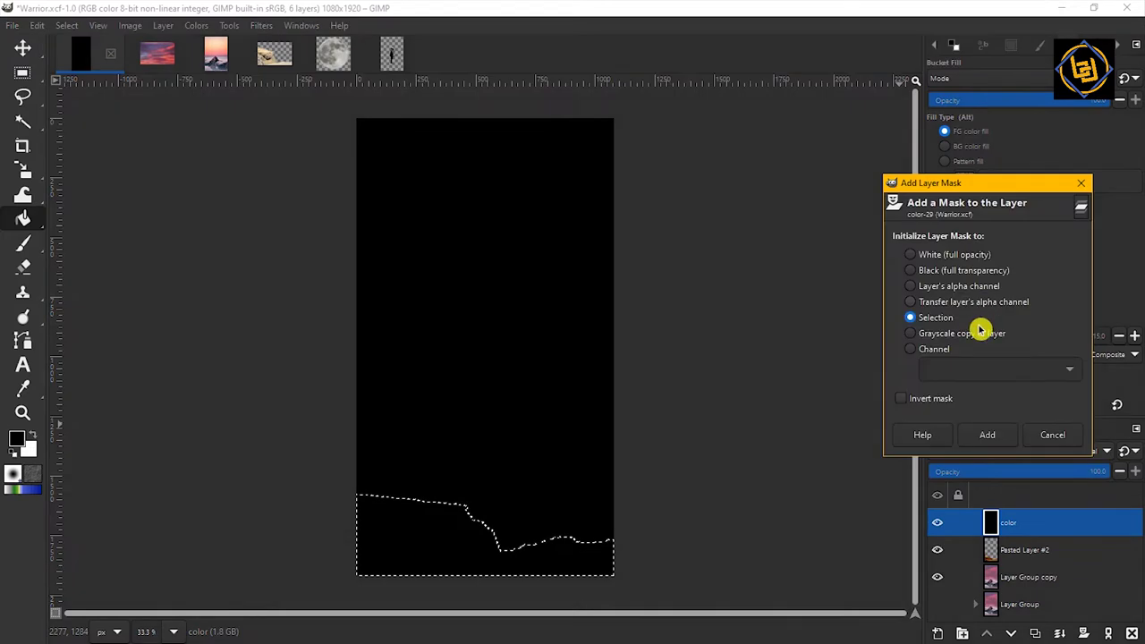
pyautogui.click(988, 436)
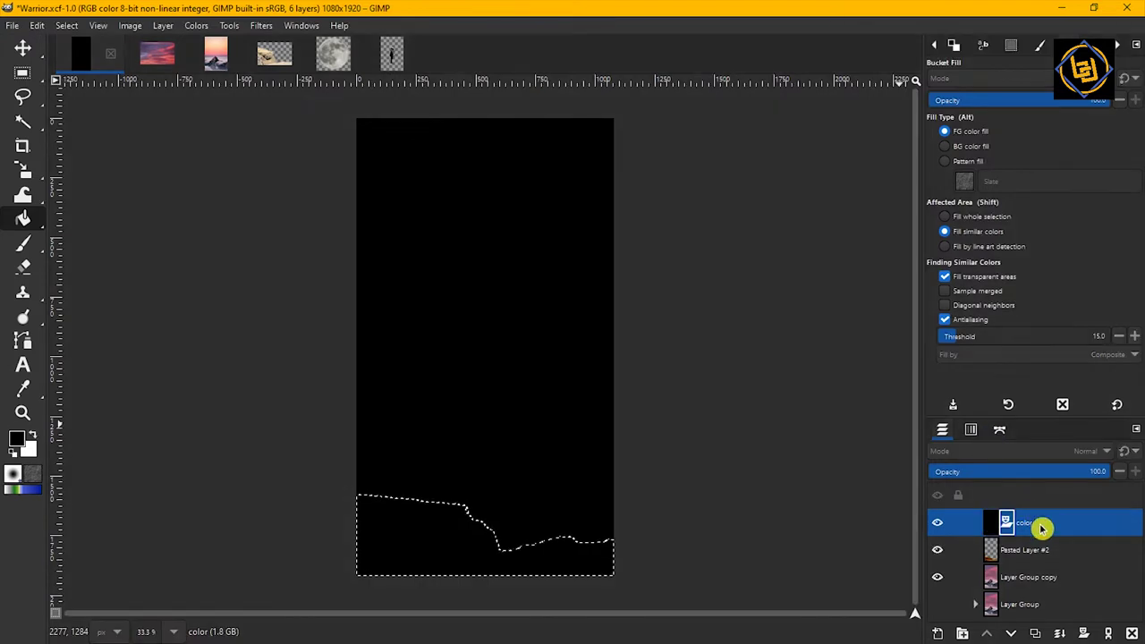
# Set the color layer to HSL Color, move it above the rock, and select Pasted Layer #2
pyautogui.click(1107, 451)
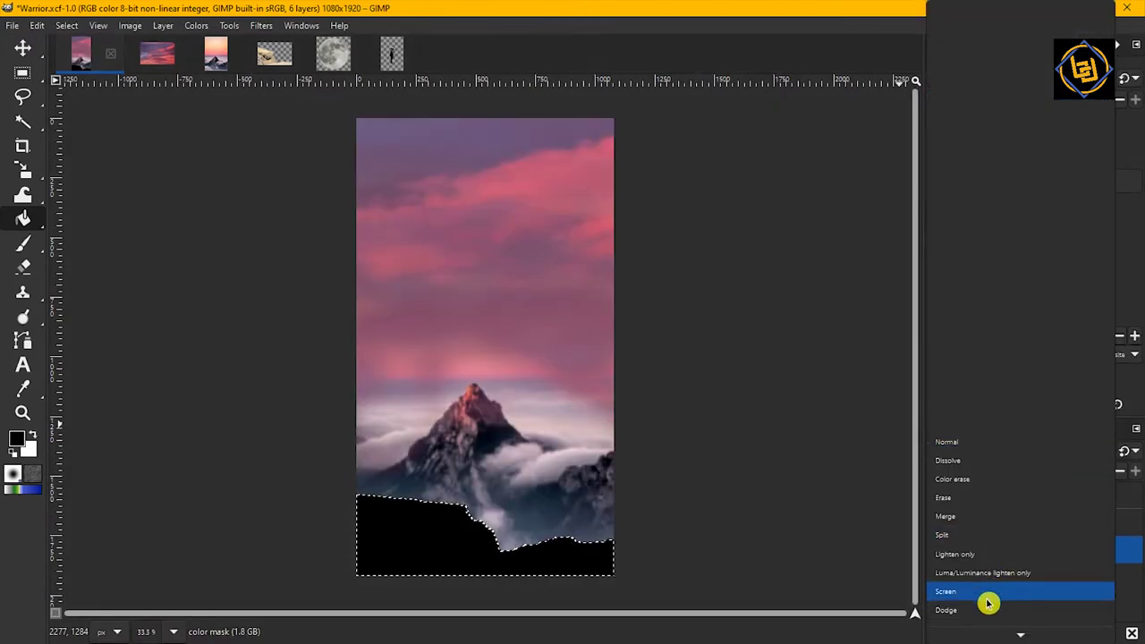
pyautogui.scroll(-5, 988, 601)
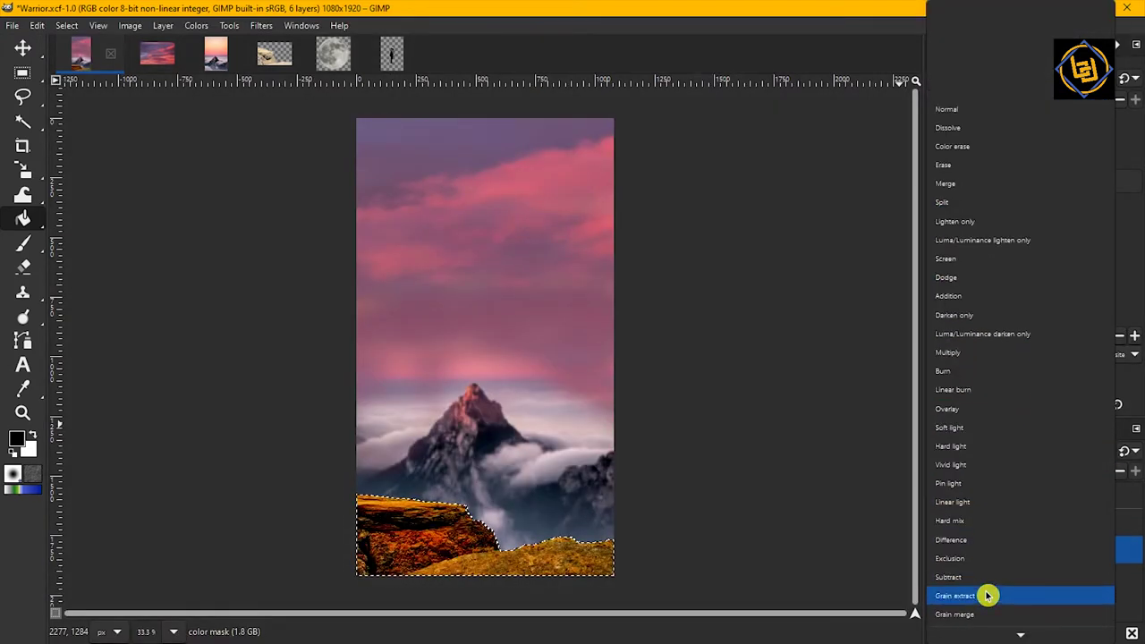
pyautogui.scroll(-5, 987, 595)
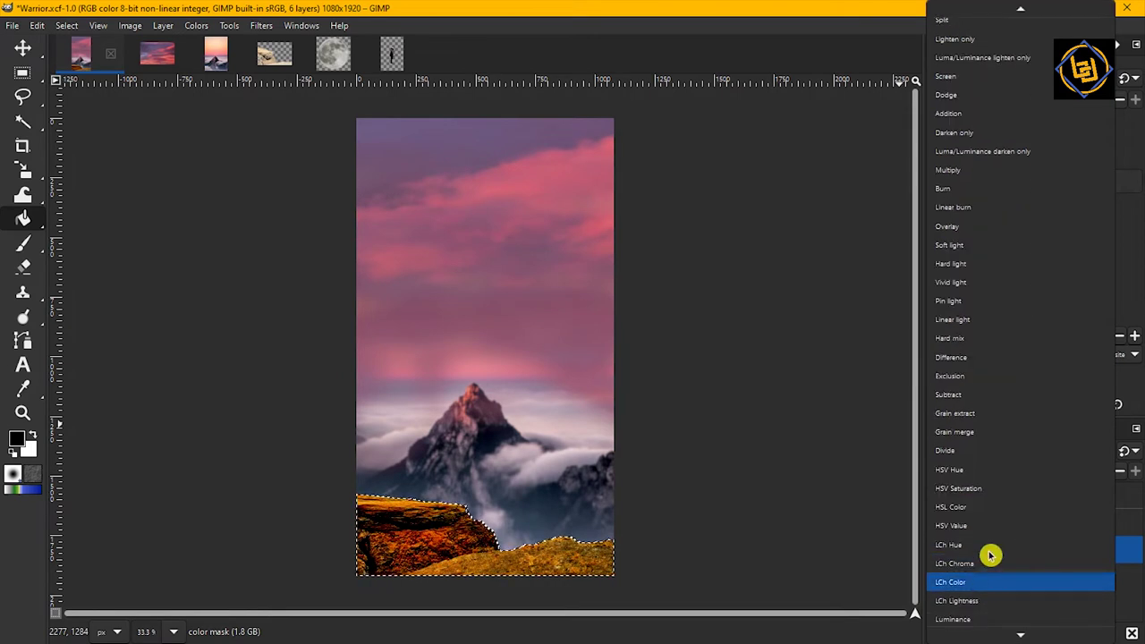
pyautogui.click(993, 511)
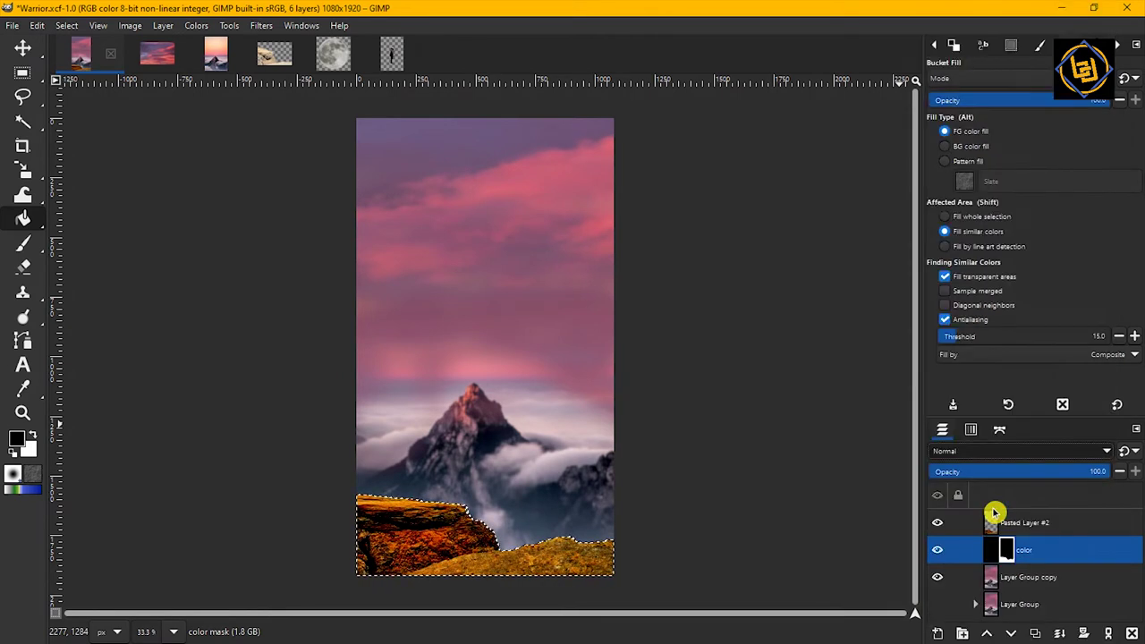
pyautogui.moveTo(1002, 549); pyautogui.dragTo(1076, 517)
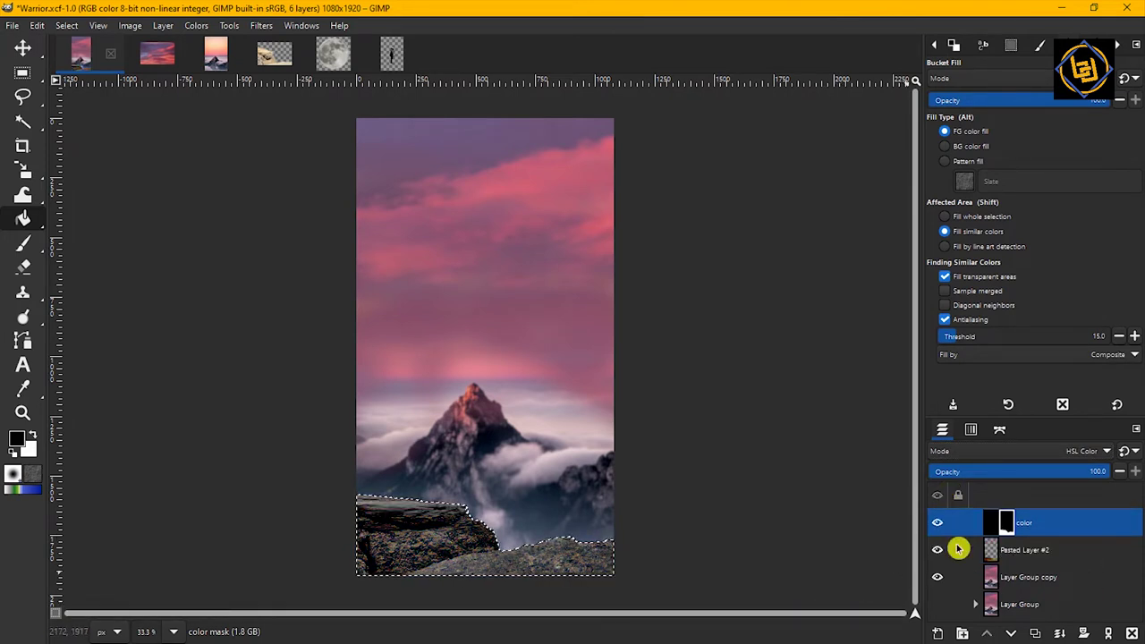
pyautogui.click(1076, 551)
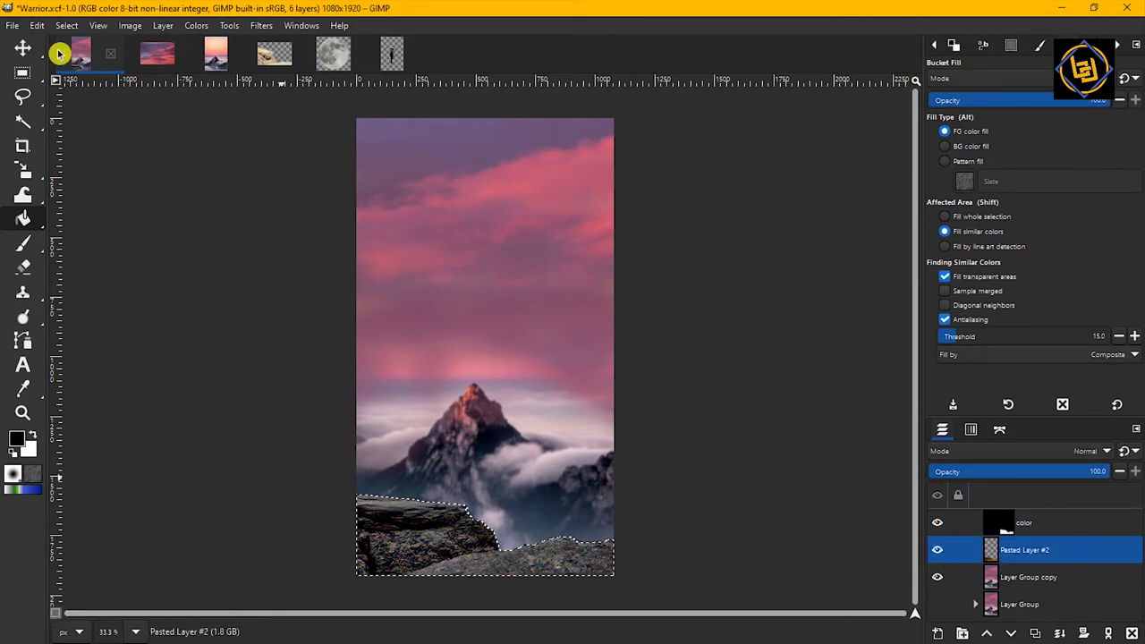
# Darken the rock layer using Brightness-Contrast with brightness set to -102
pyautogui.click(194, 26)
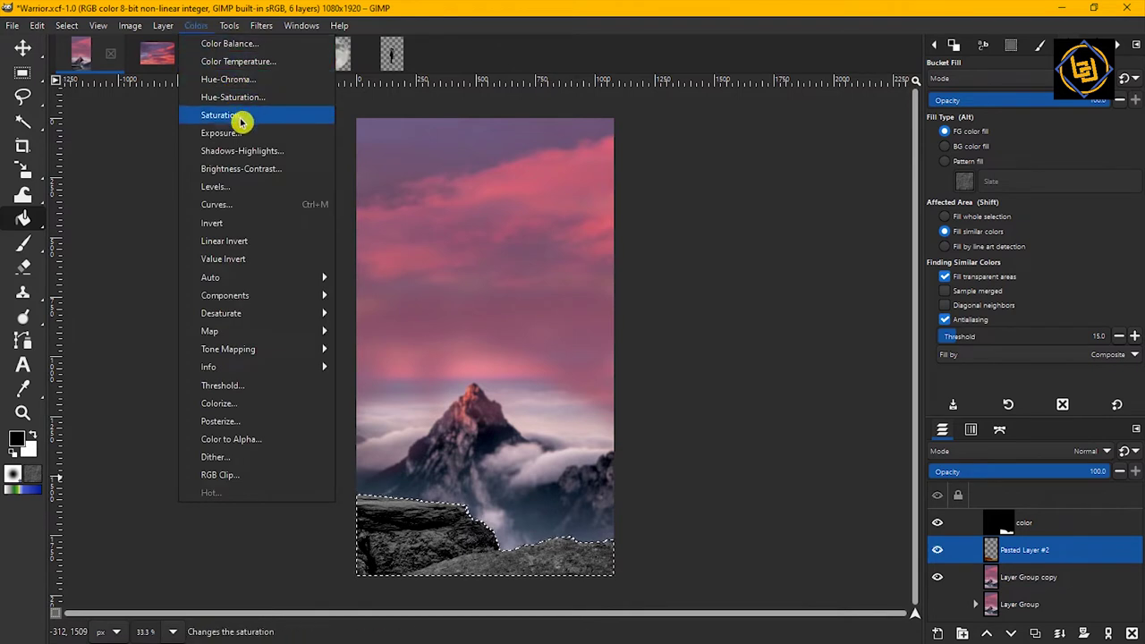
pyautogui.click(305, 168)
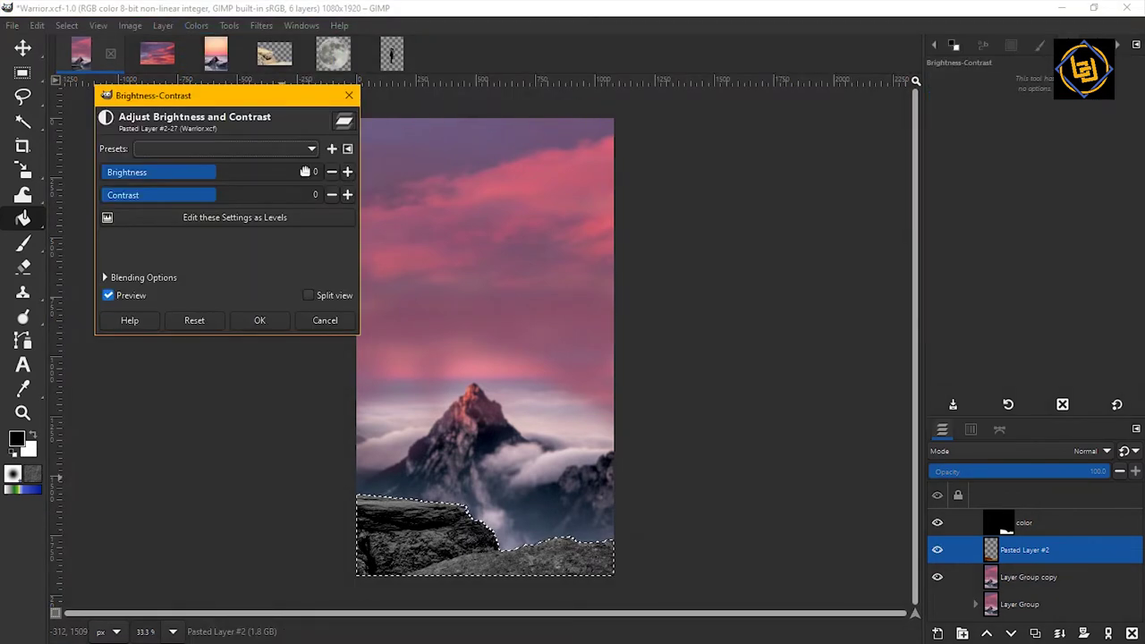
pyautogui.moveTo(212, 173); pyautogui.dragTo(176, 171)
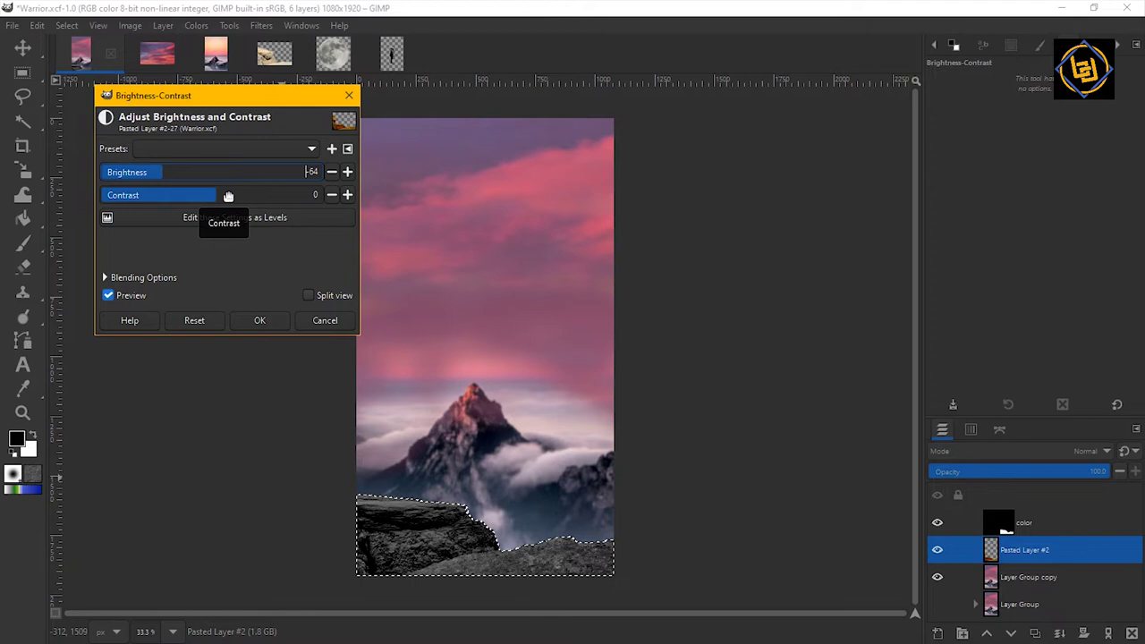
pyautogui.click(164, 169)
pyautogui.click(110, 297)
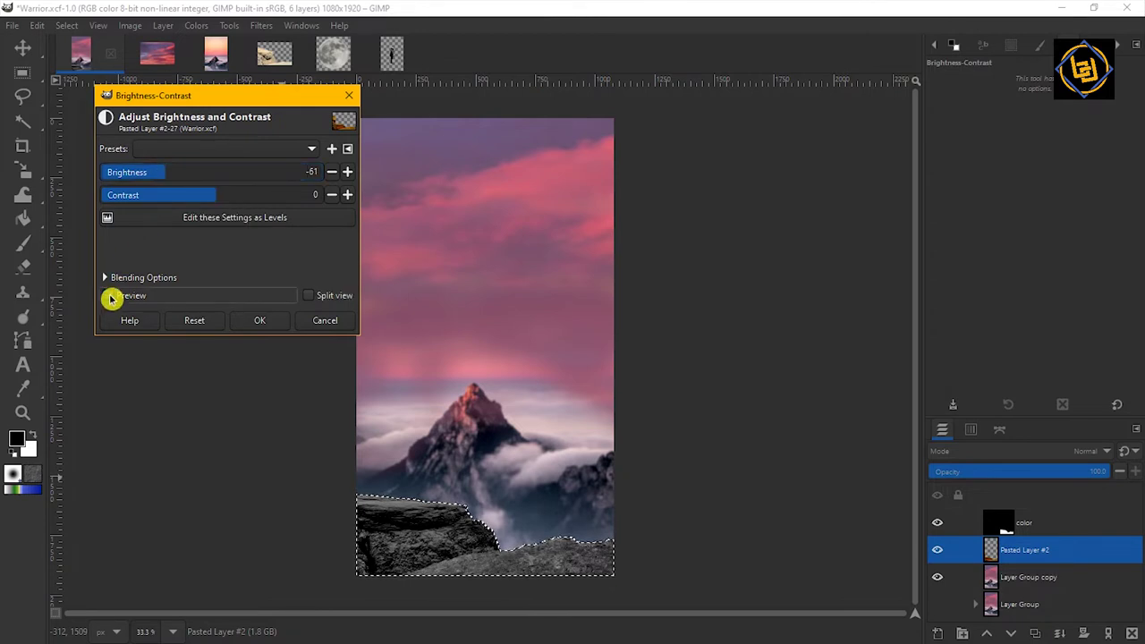
pyautogui.click(132, 173)
pyautogui.click(161, 320)
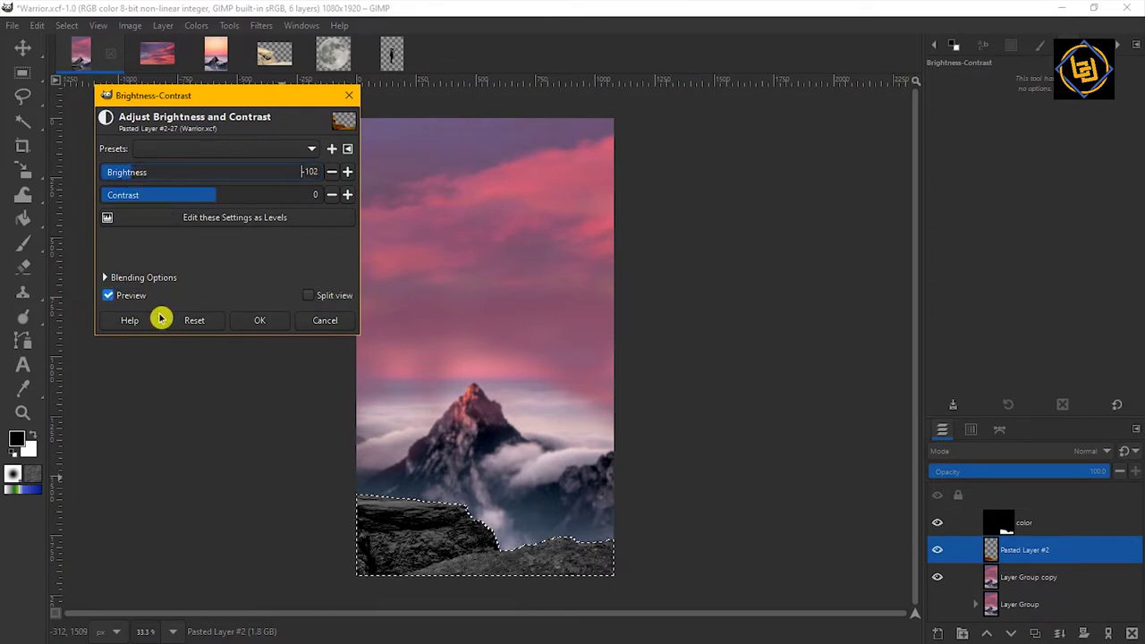
pyautogui.click(268, 323)
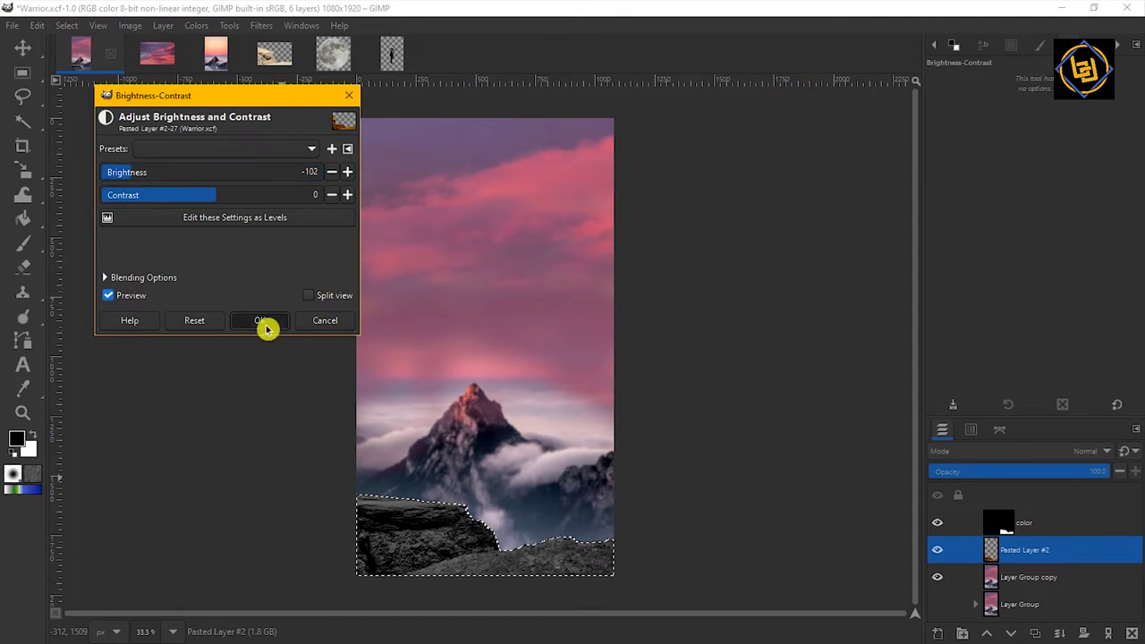
pyautogui.click(265, 328)
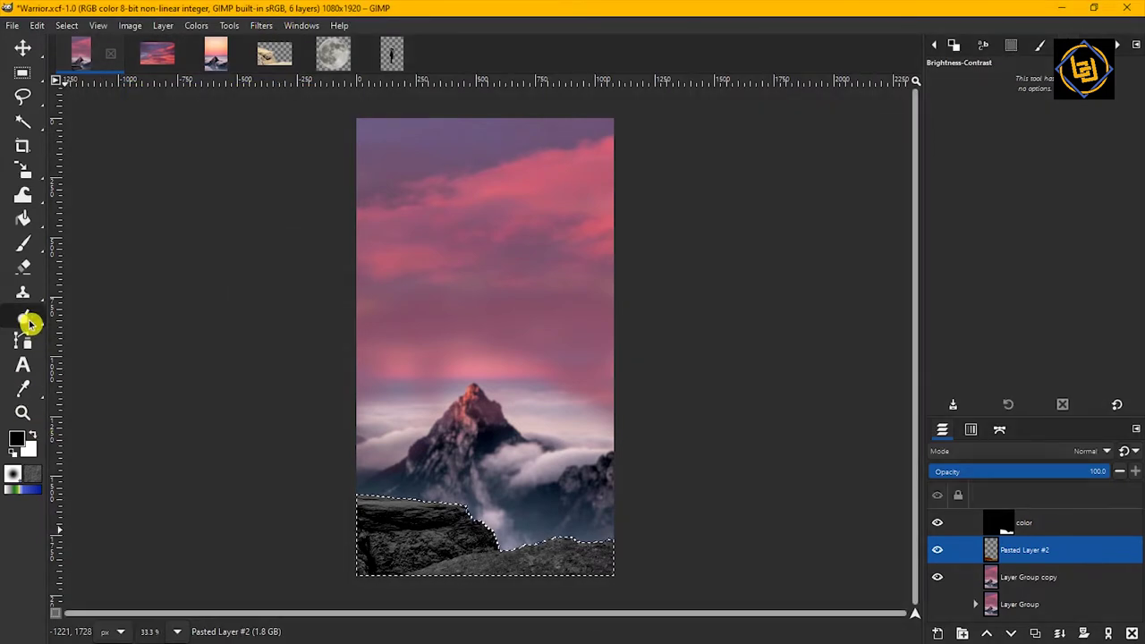
# Burn the rocky ledge with the Dodge/Burn tool in Shadows range, then switch to Midtones
pyautogui.moveTo(30, 322)
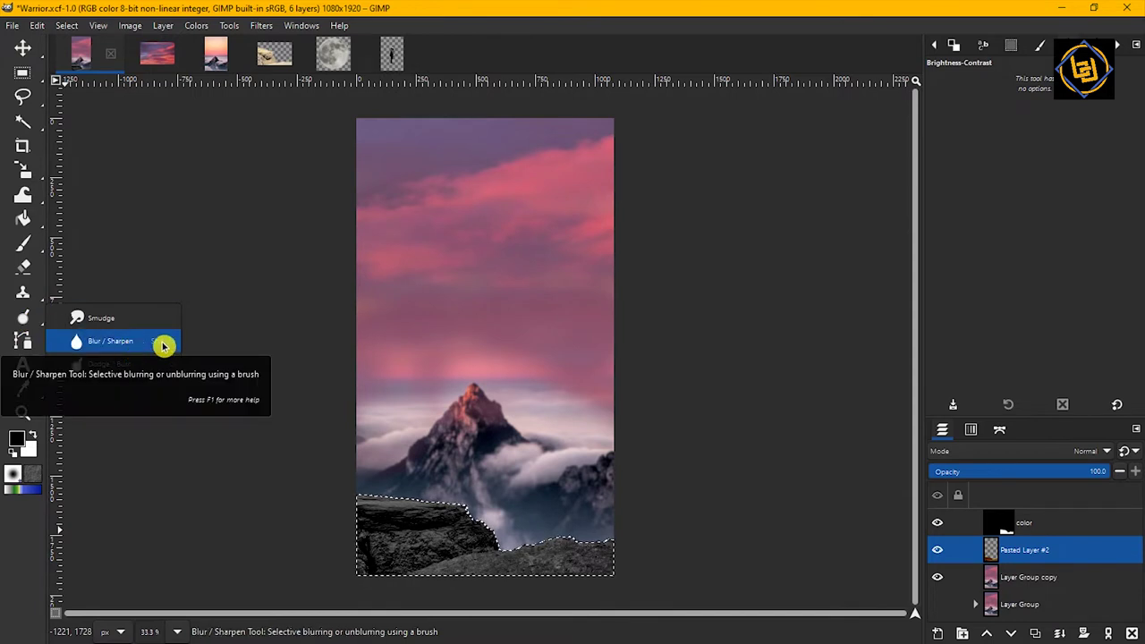
pyautogui.click(152, 365)
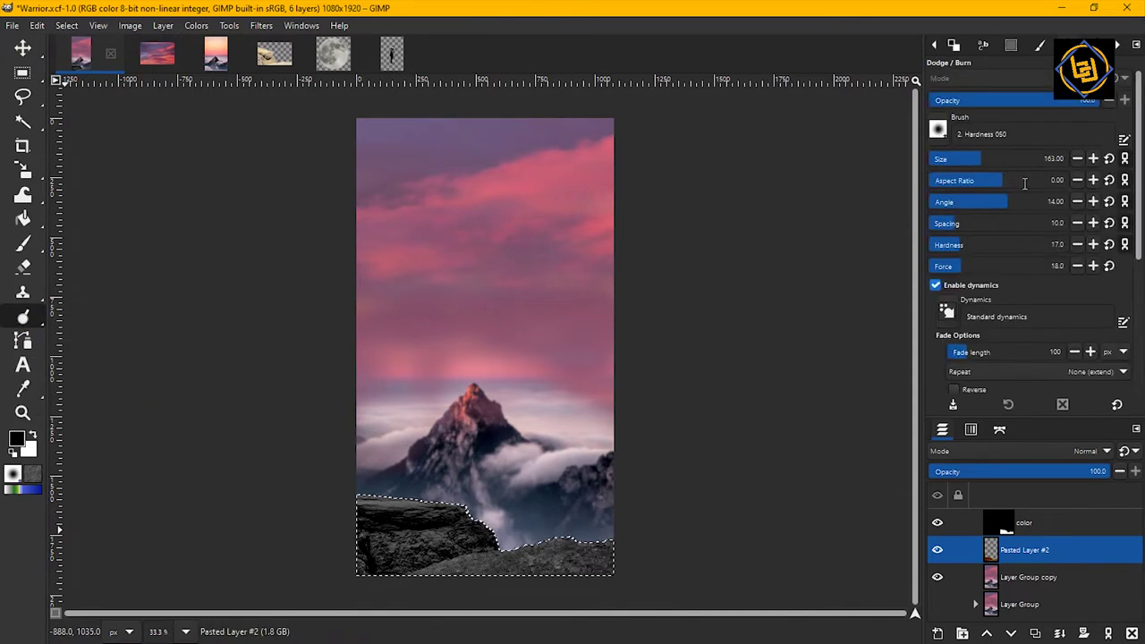
pyautogui.moveTo(1134, 242); pyautogui.dragTo(1134, 383)
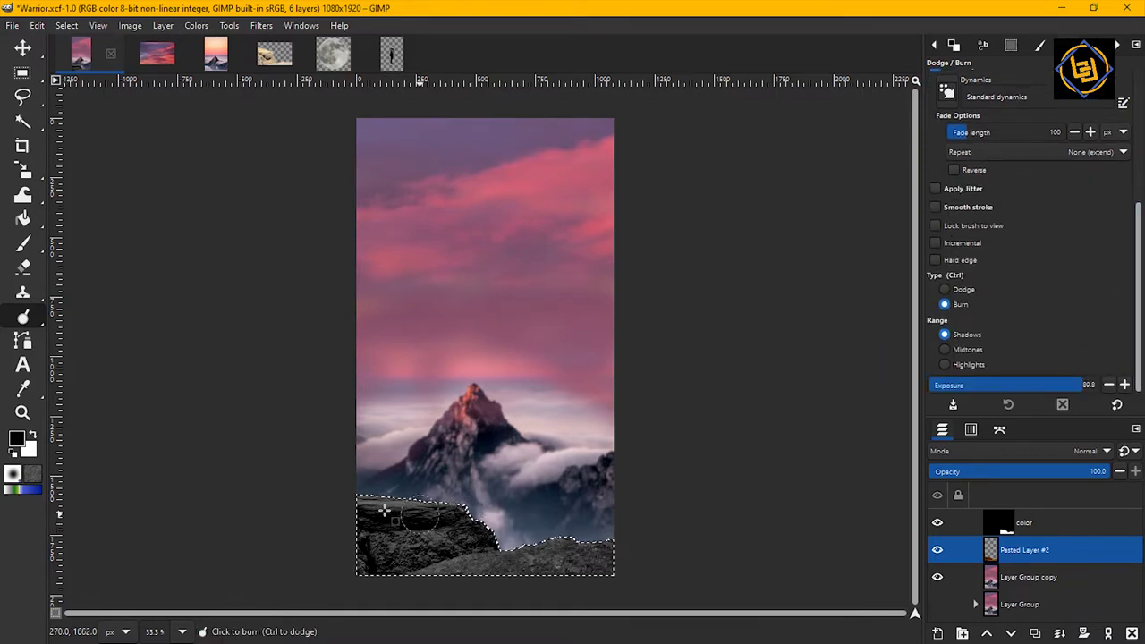
pyautogui.moveTo(383, 511)
pyautogui.mouseDown()
pyautogui.moveTo(436, 555)
pyautogui.moveTo(475, 525)
pyautogui.moveTo(481, 568)
pyautogui.moveTo(493, 573)
pyautogui.moveTo(599, 559)
pyautogui.moveTo(376, 584)
pyautogui.moveTo(660, 567)
pyautogui.moveTo(422, 574)
pyautogui.moveTo(581, 558)
pyautogui.moveTo(503, 558)
pyautogui.moveTo(608, 562)
pyautogui.moveTo(373, 569)
pyautogui.moveTo(376, 551)
pyautogui.moveTo(465, 543)
pyautogui.moveTo(389, 538)
pyautogui.moveTo(423, 547)
pyautogui.moveTo(420, 500)
pyautogui.mouseUp()
pyautogui.click(980, 350)
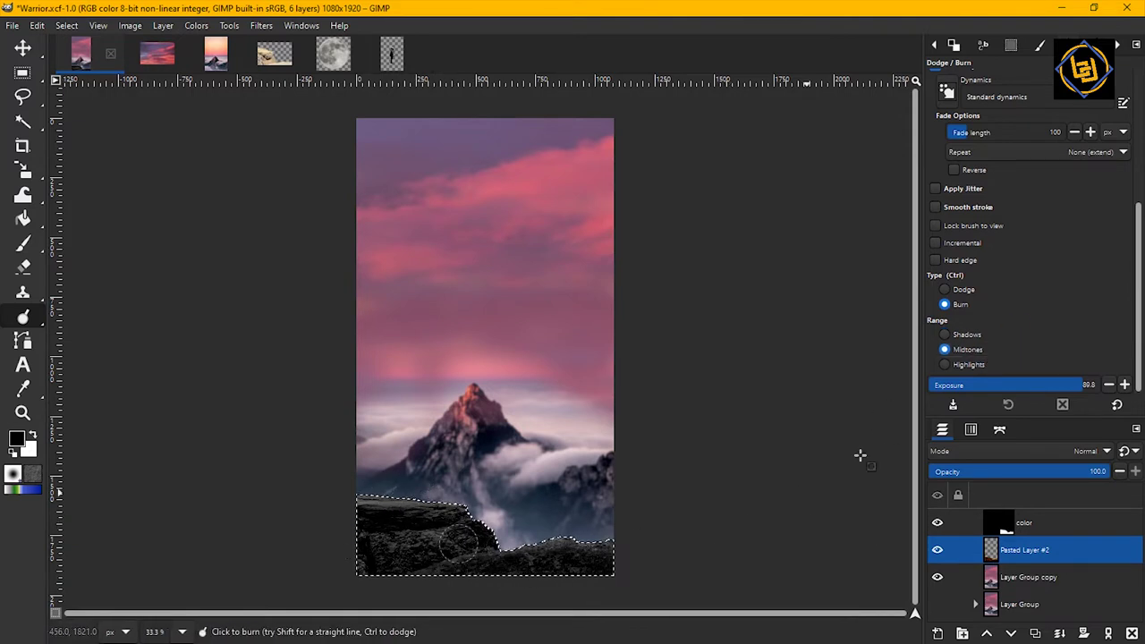
pyautogui.click(970, 337)
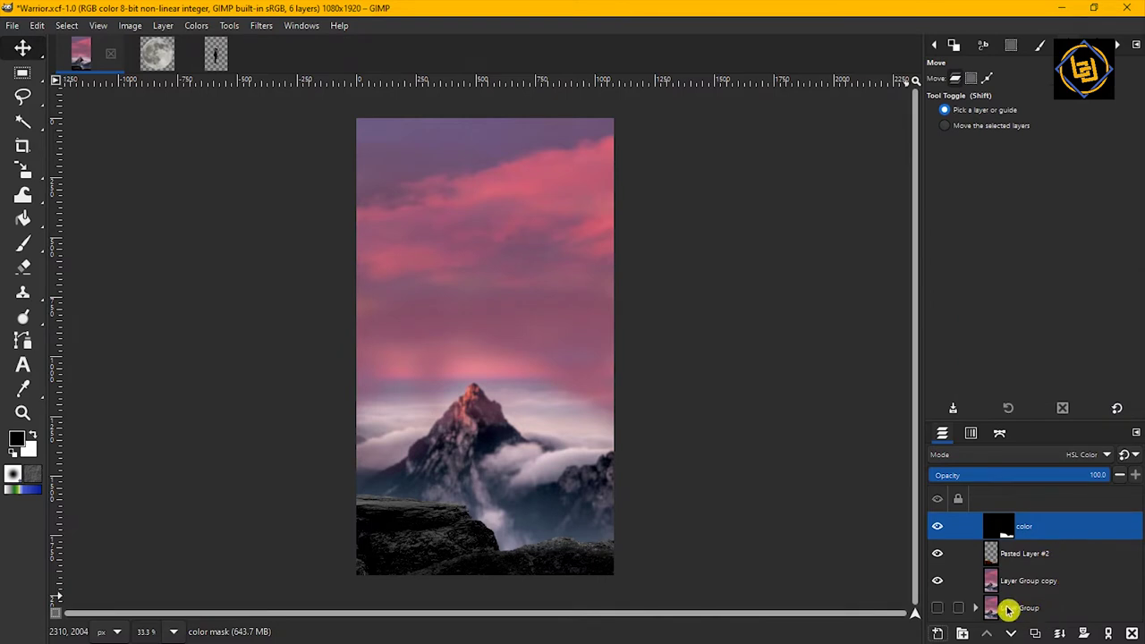
# Create a 'moon' layer, paste the moon, move it up into the sky, and anchor it
pyautogui.click(938, 634)
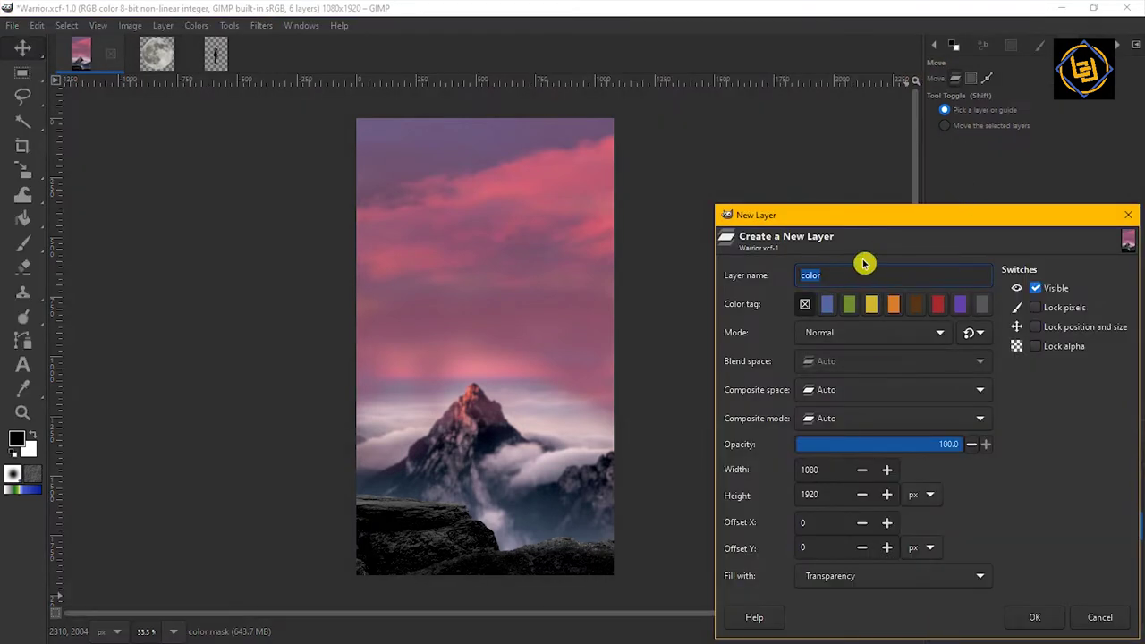
pyautogui.click(1033, 617)
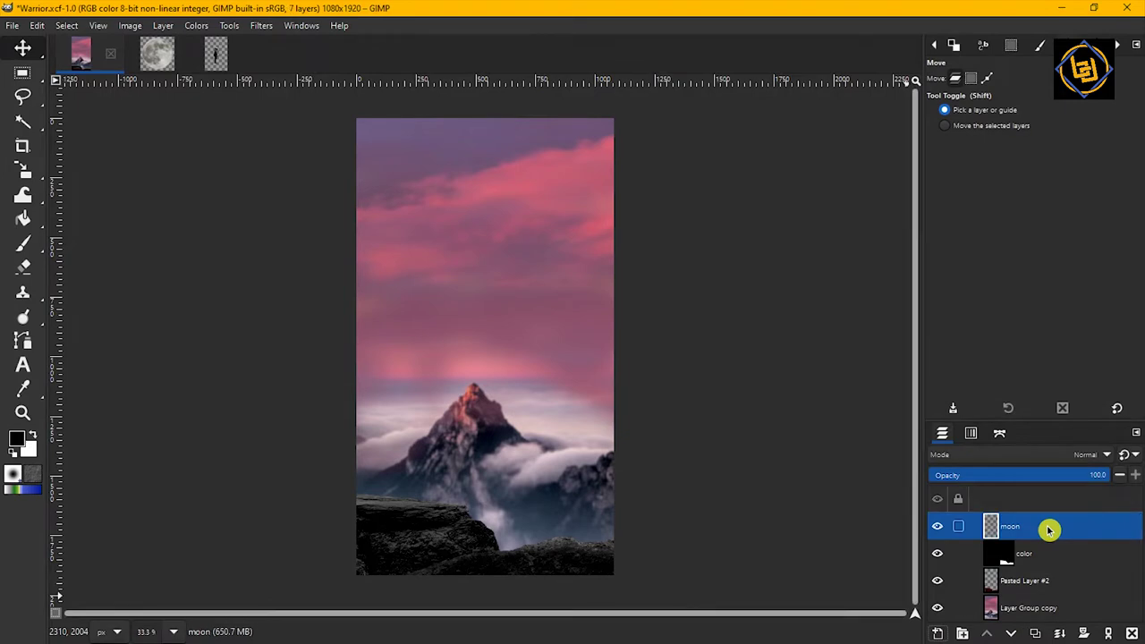
pyautogui.hotkey('ctrl', 'v')
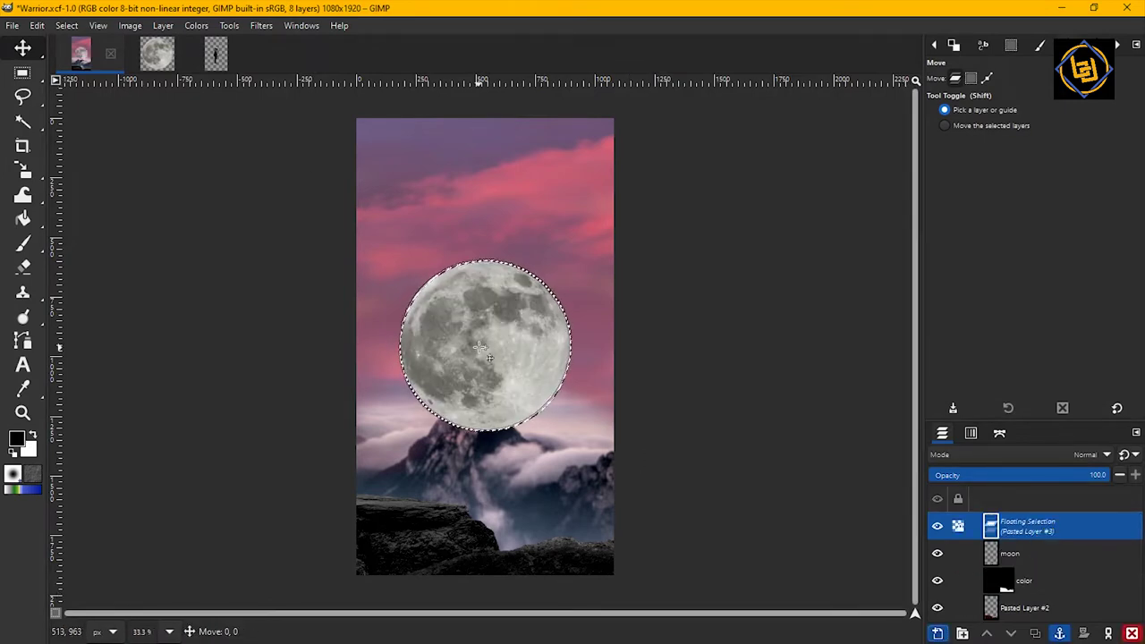
pyautogui.moveTo(476, 367); pyautogui.dragTo(481, 257)
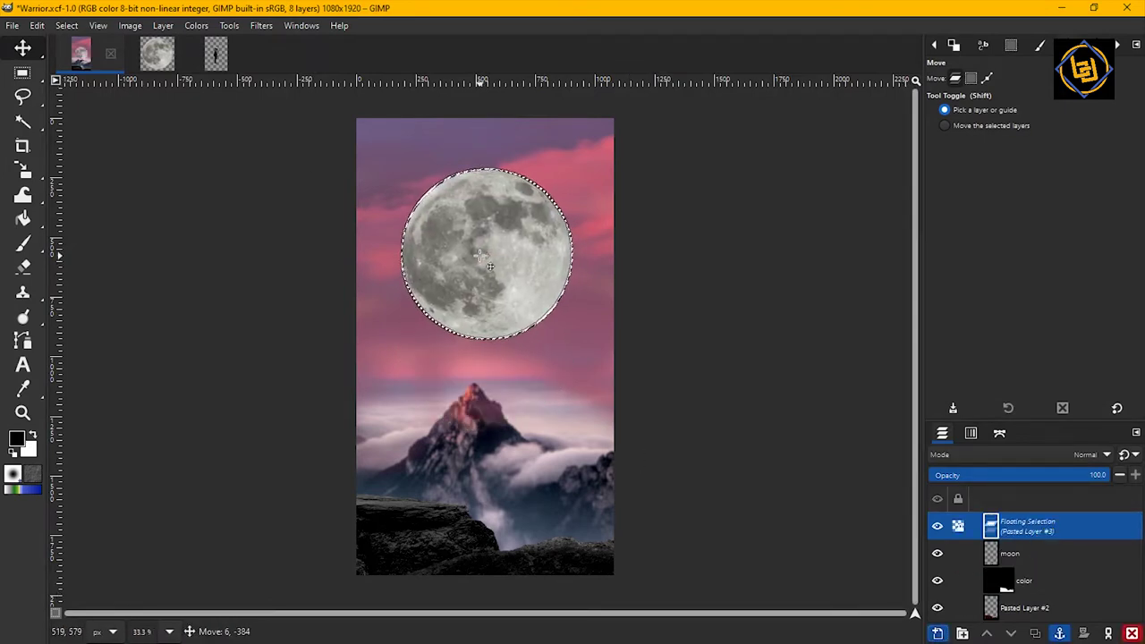
pyautogui.click(1059, 633)
# Close the moon source image without saving and copy the whole warrior image
pyautogui.click(145, 52)
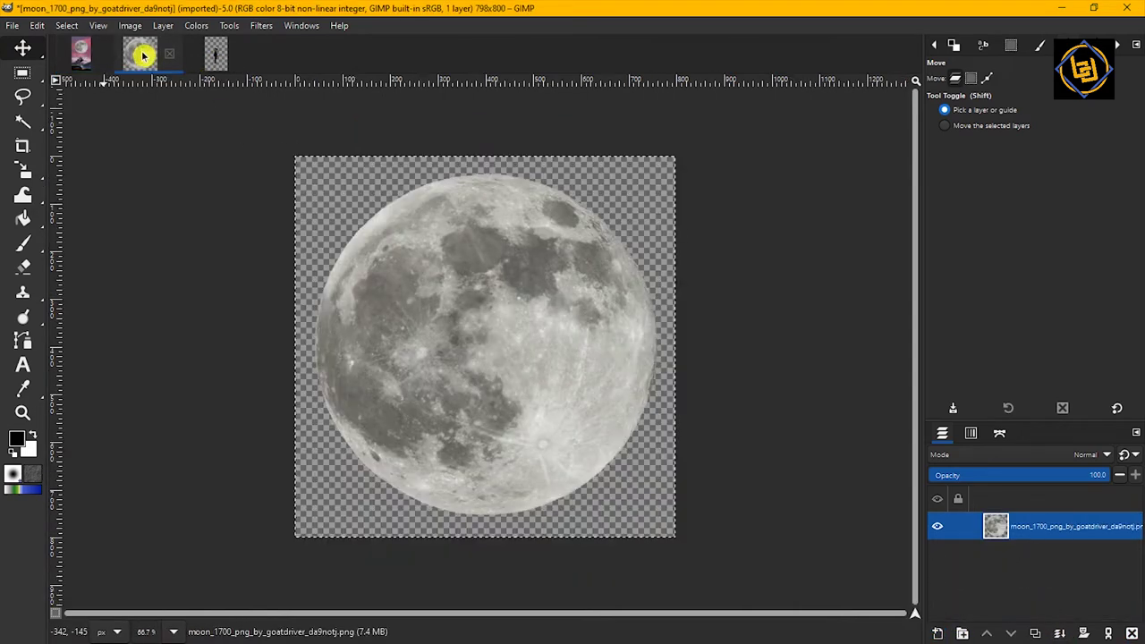
pyautogui.click(169, 55)
pyautogui.click(618, 399)
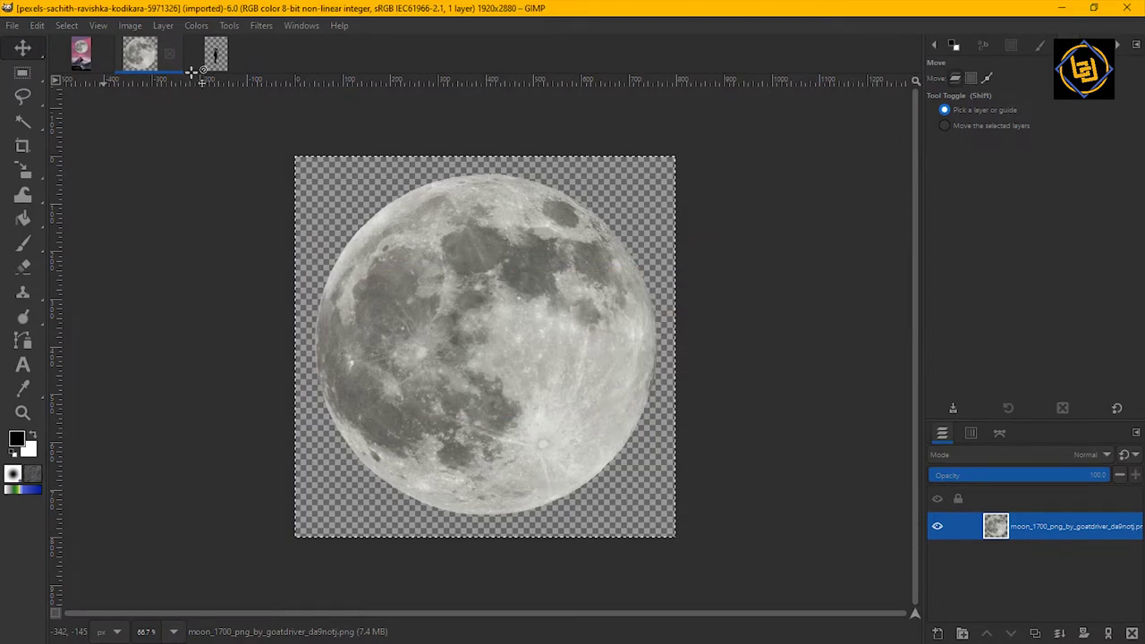
pyautogui.hotkey('ctrl', 'a')
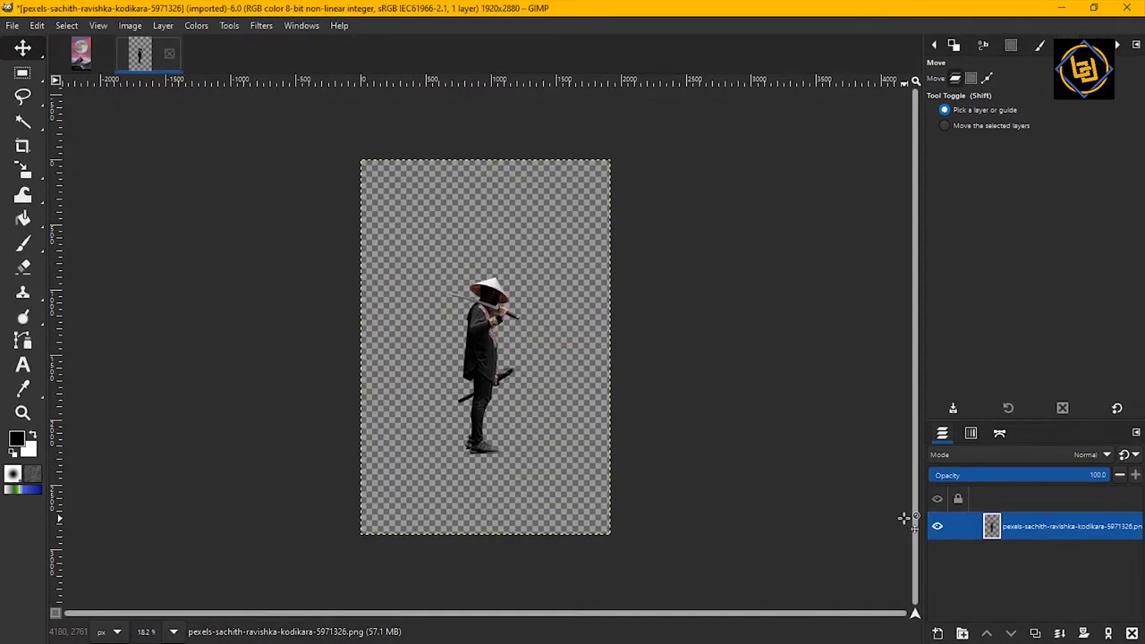
pyautogui.hotkey('ctrl', 'c')
pyautogui.click(80, 52)
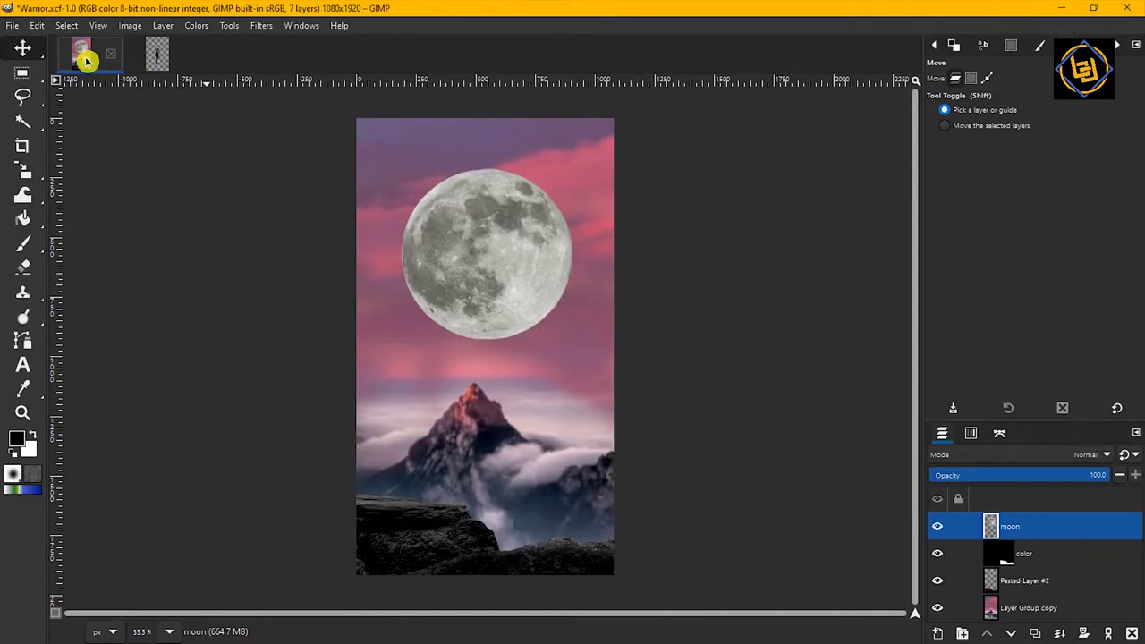
# Add a new layer and duplicate it as moon #1 above the moon layer
pyautogui.click(938, 633)
pyautogui.click(996, 535)
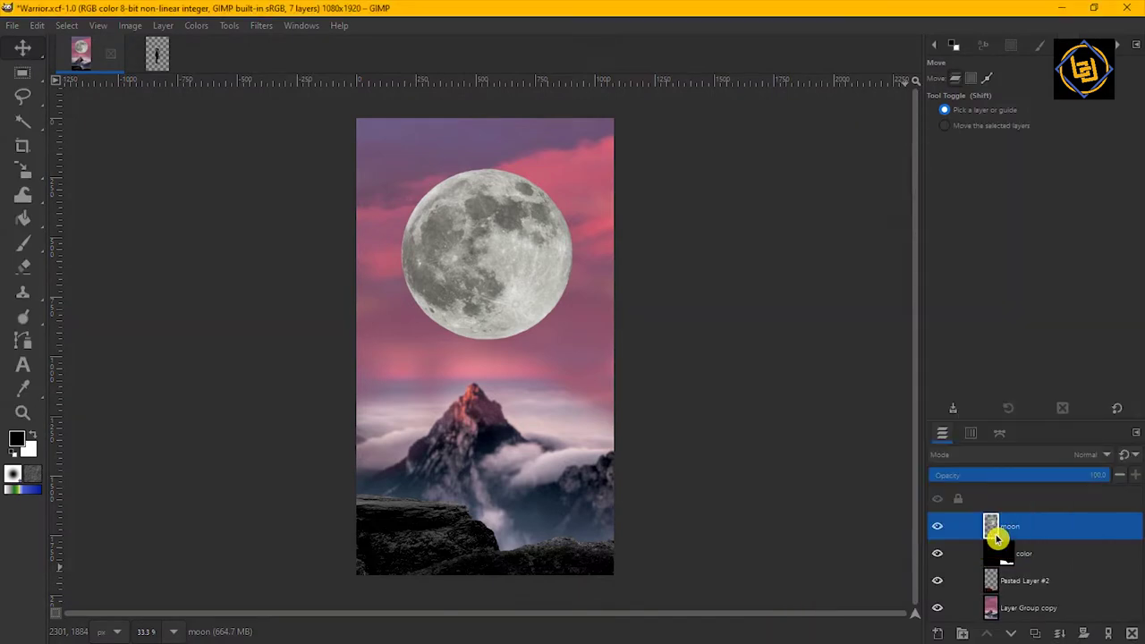
pyautogui.hotkey('shift', 'ctrl', 'd')
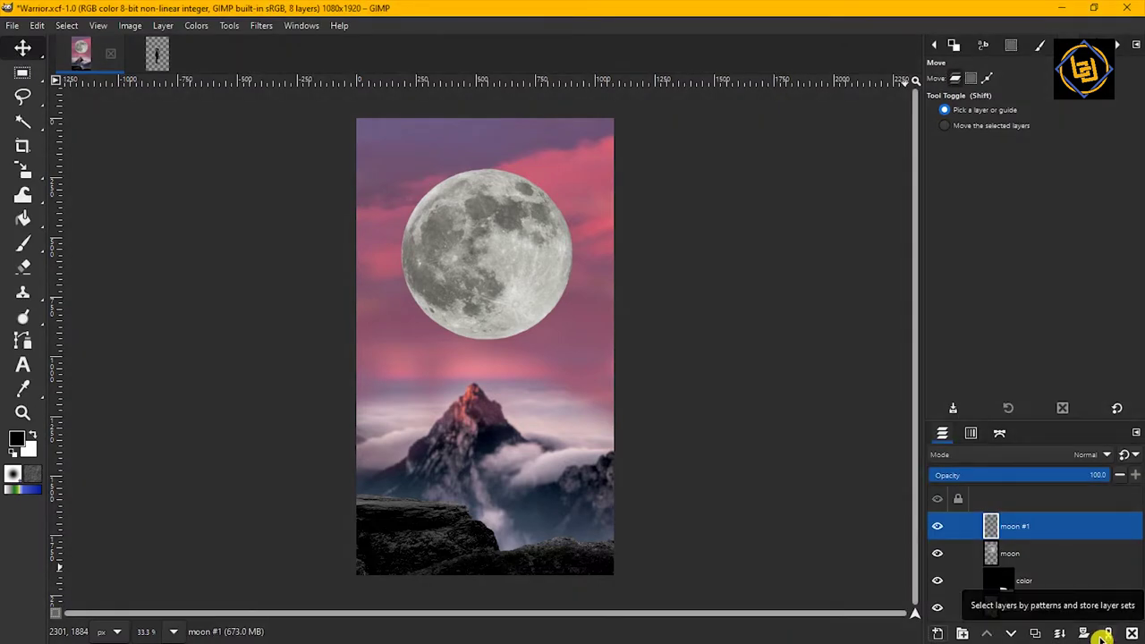
# Paste the warrior figure as its own new layer, Pasted Layer #3
pyautogui.hotkey('ctrl', 'v')
pyautogui.click(938, 633)
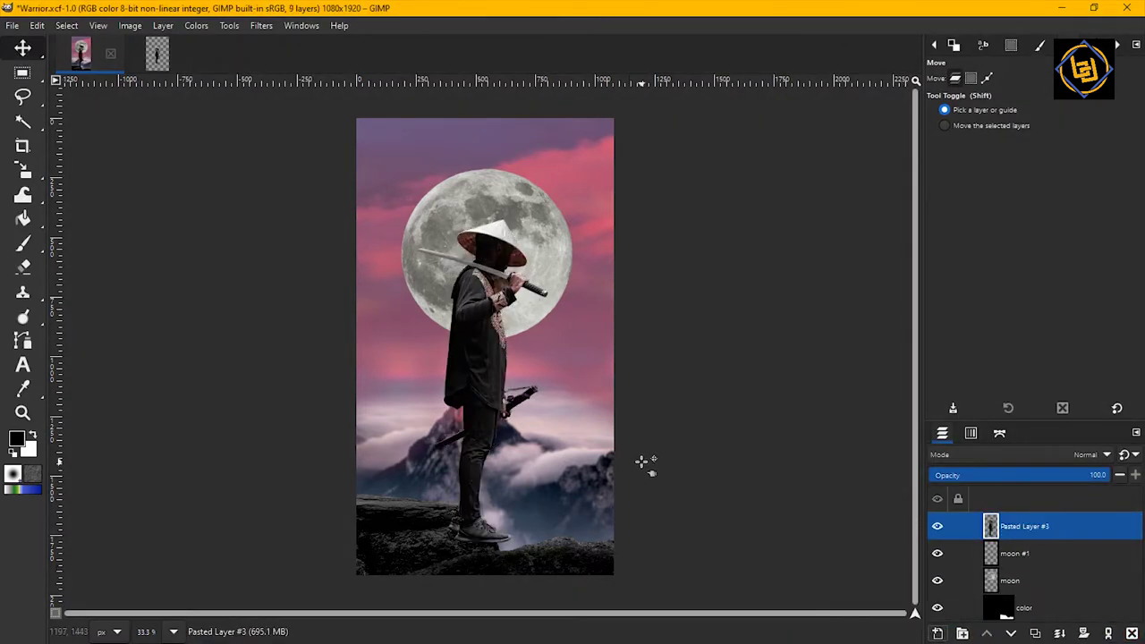
pyautogui.click(1010, 537)
pyautogui.click(24, 172)
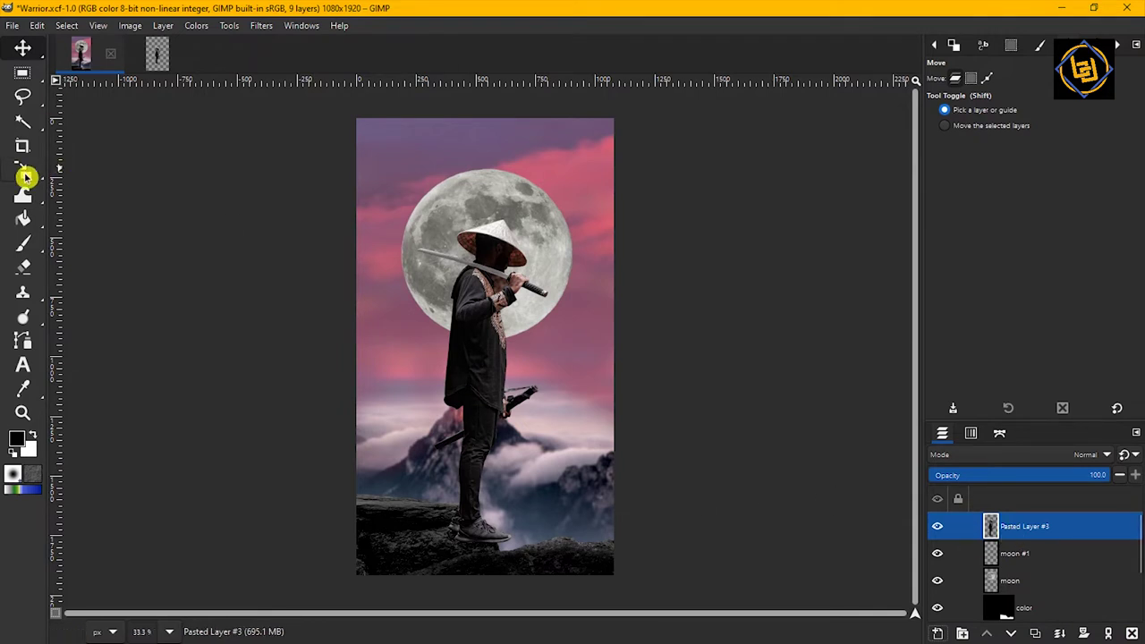
# Scale the warrior proportionally to 1112×1684 px and place it left on the rock ledge
pyautogui.click(409, 169)
pyautogui.moveTo(409, 169); pyautogui.dragTo(381, 457)
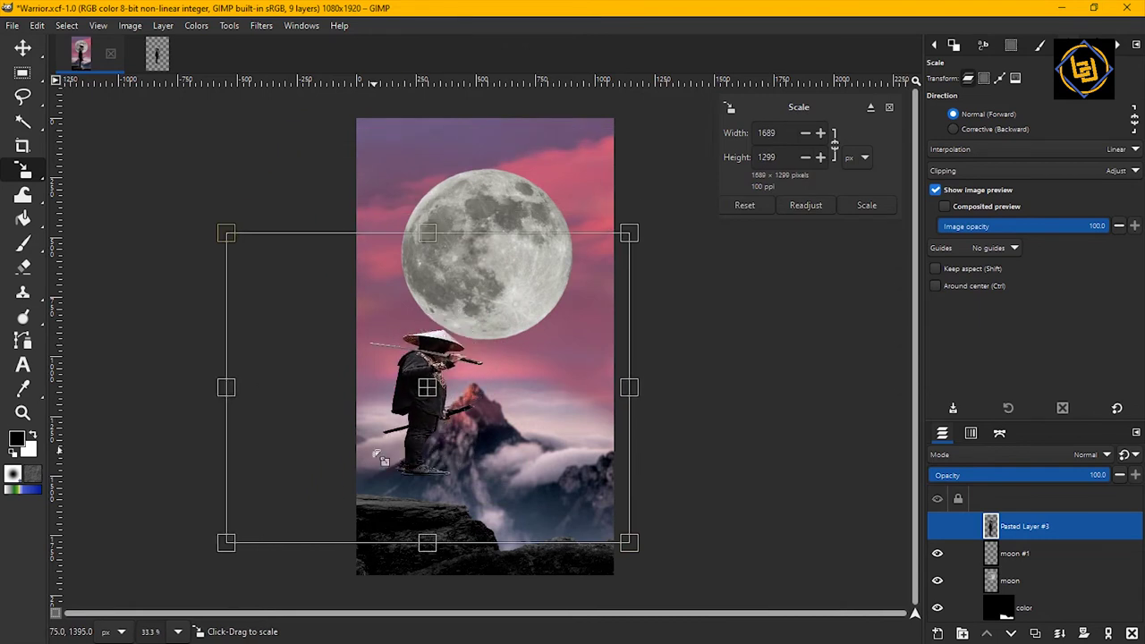
pyautogui.hotkey('ctrl', 'z')
pyautogui.click(835, 145)
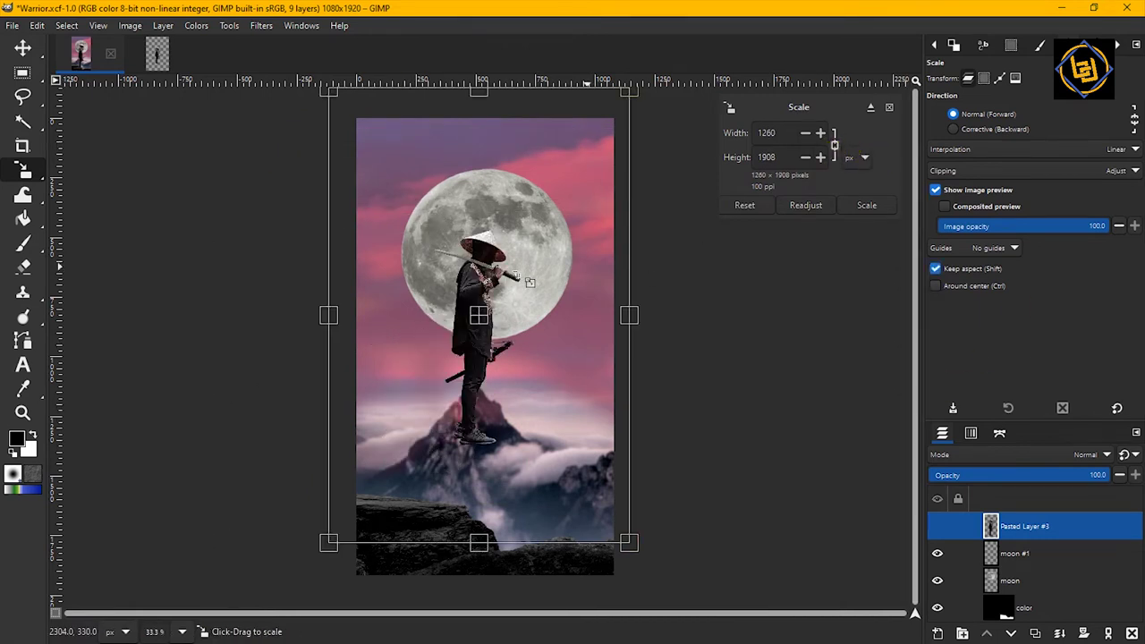
pyautogui.moveTo(479, 314); pyautogui.dragTo(415, 378)
pyautogui.moveTo(584, 162); pyautogui.dragTo(565, 185)
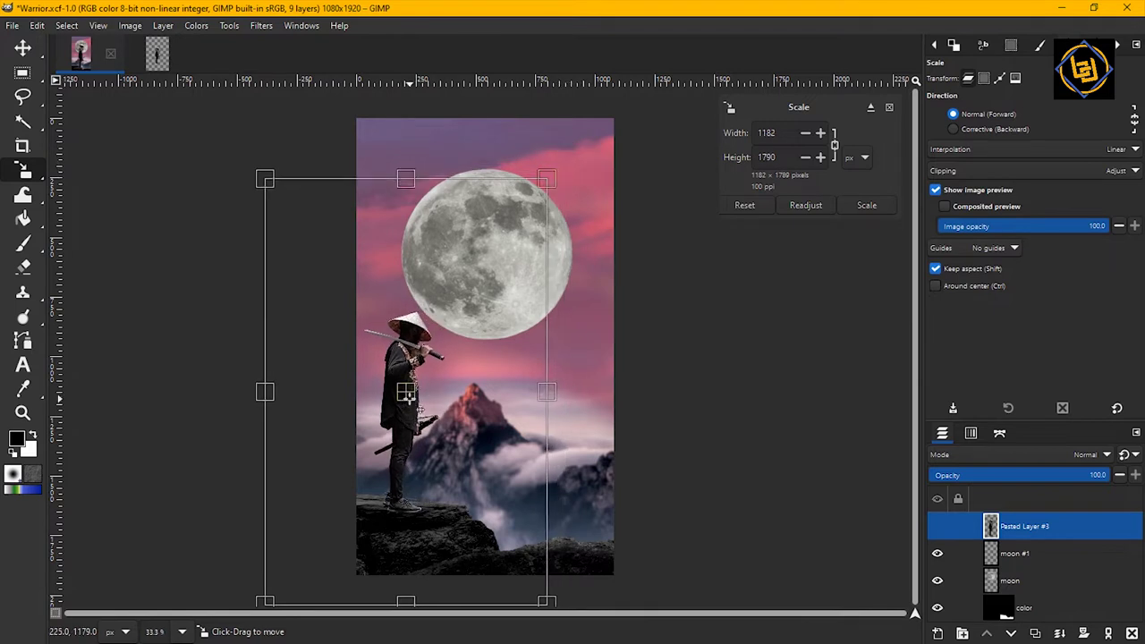
pyautogui.moveTo(408, 388); pyautogui.dragTo(400, 391)
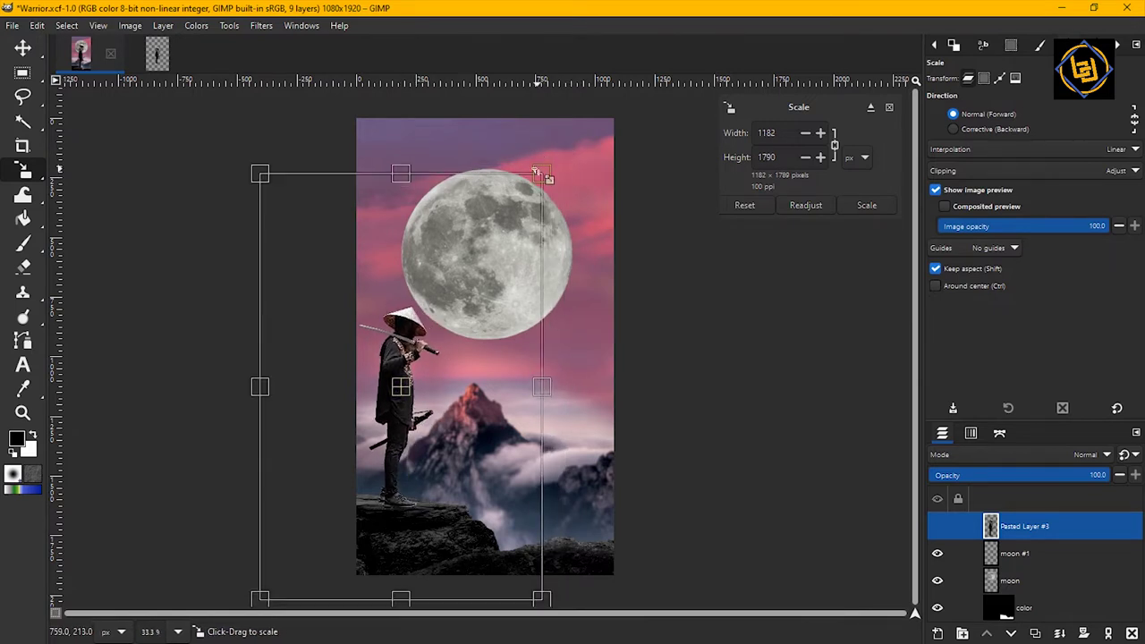
pyautogui.moveTo(544, 176); pyautogui.dragTo(527, 196)
pyautogui.moveTo(403, 409); pyautogui.dragTo(415, 408)
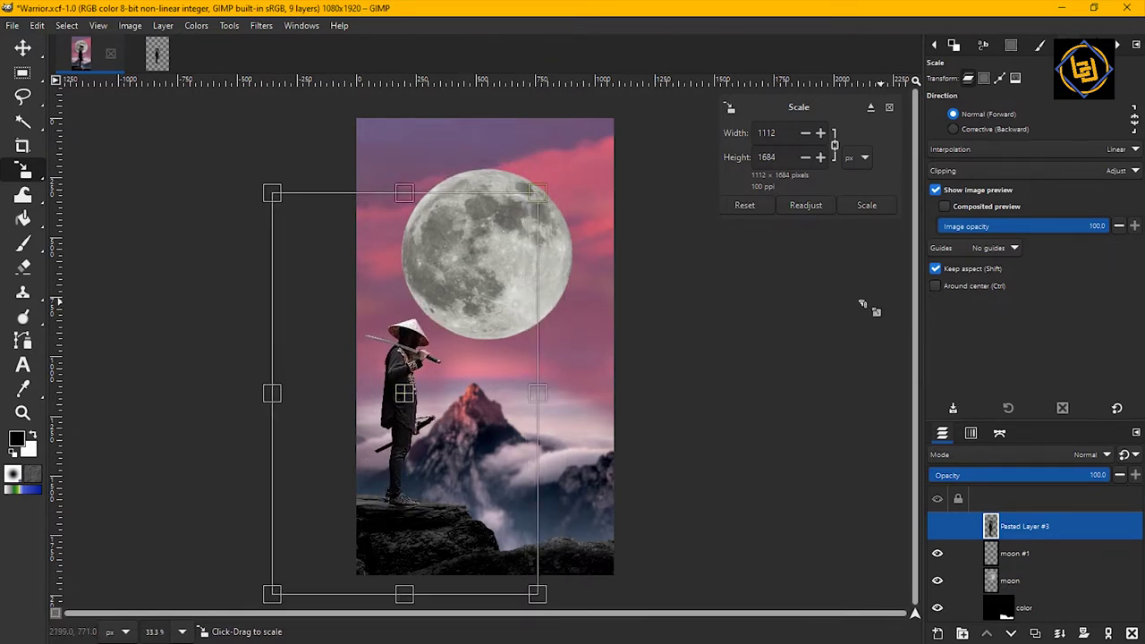
pyautogui.click(860, 209)
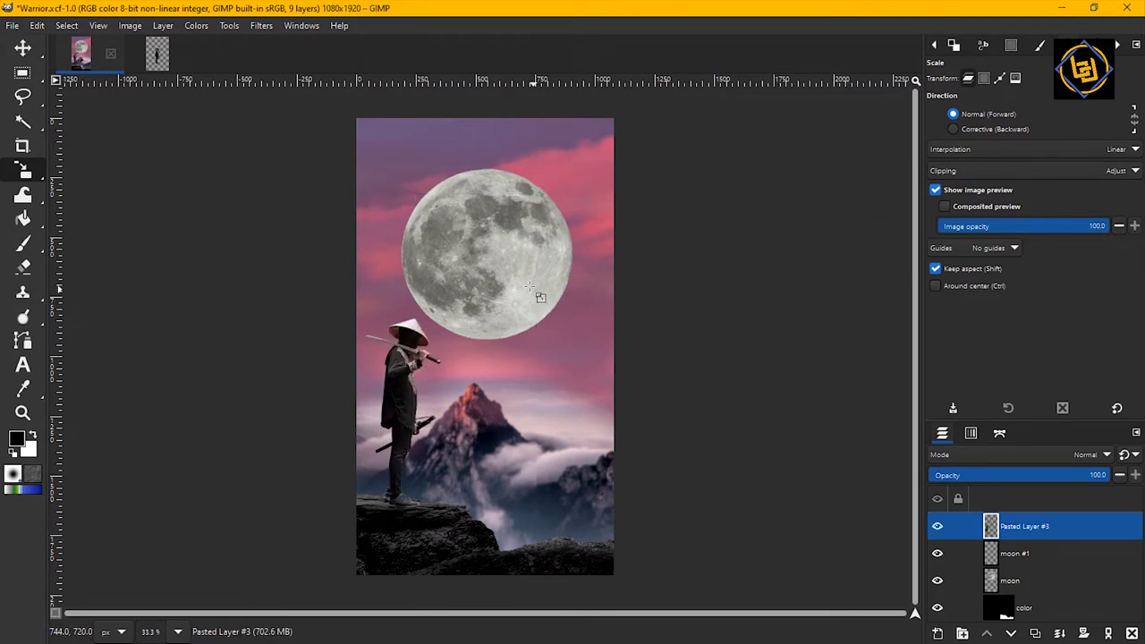
pyautogui.click(1027, 583)
# Delete the duplicate moon #1 layer and scale the moon down to about 908×1614 px
pyautogui.click(1034, 553)
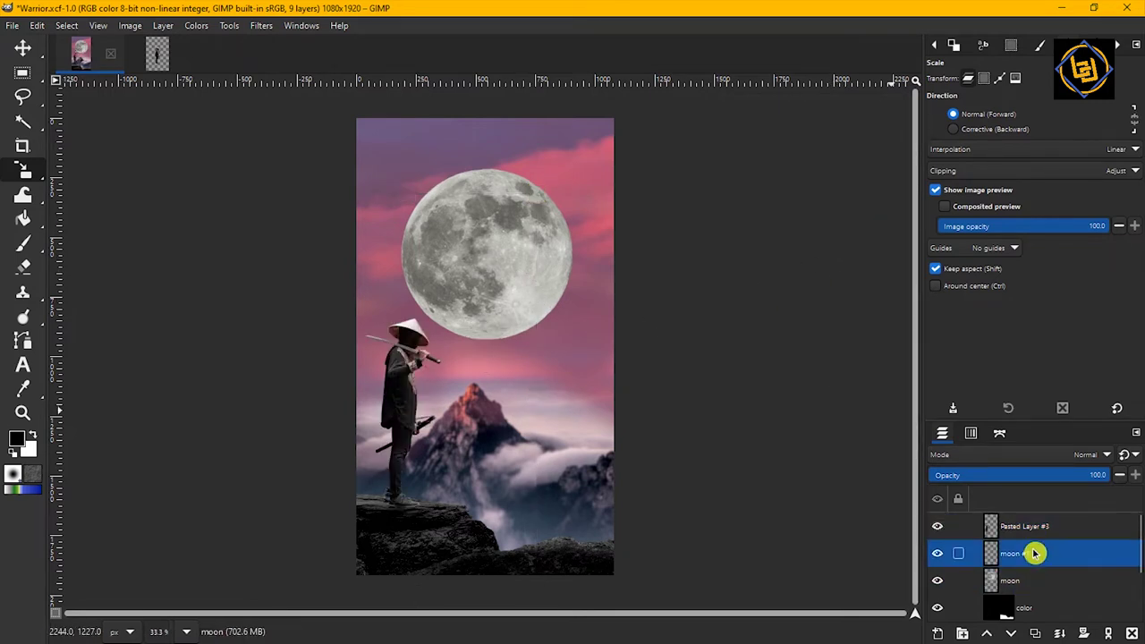
pyautogui.click(1123, 634)
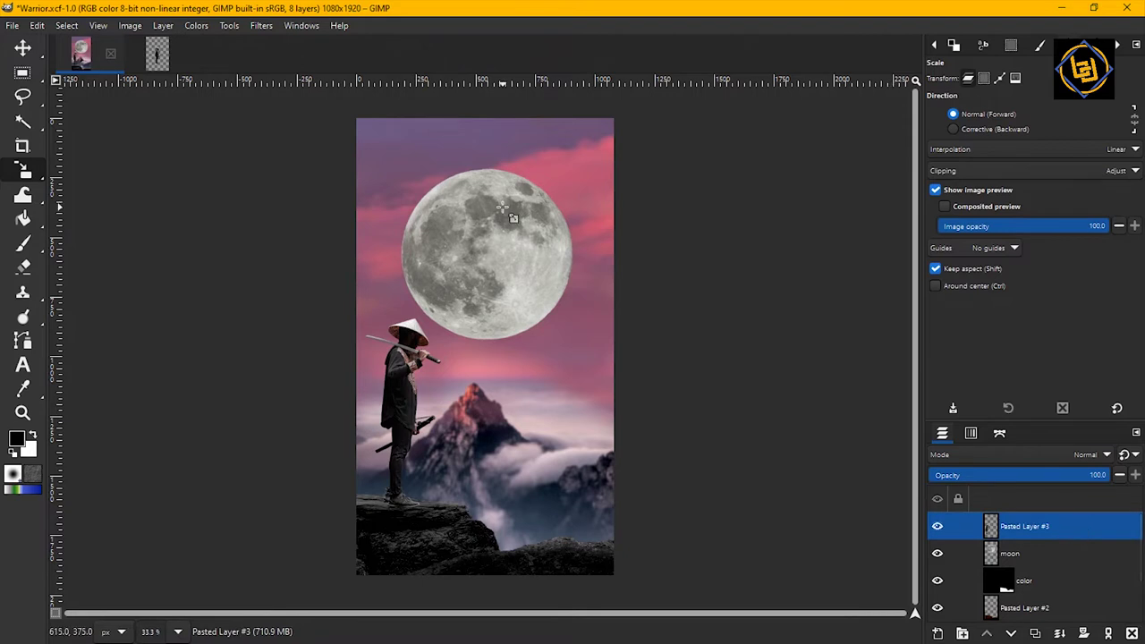
pyautogui.click(828, 482)
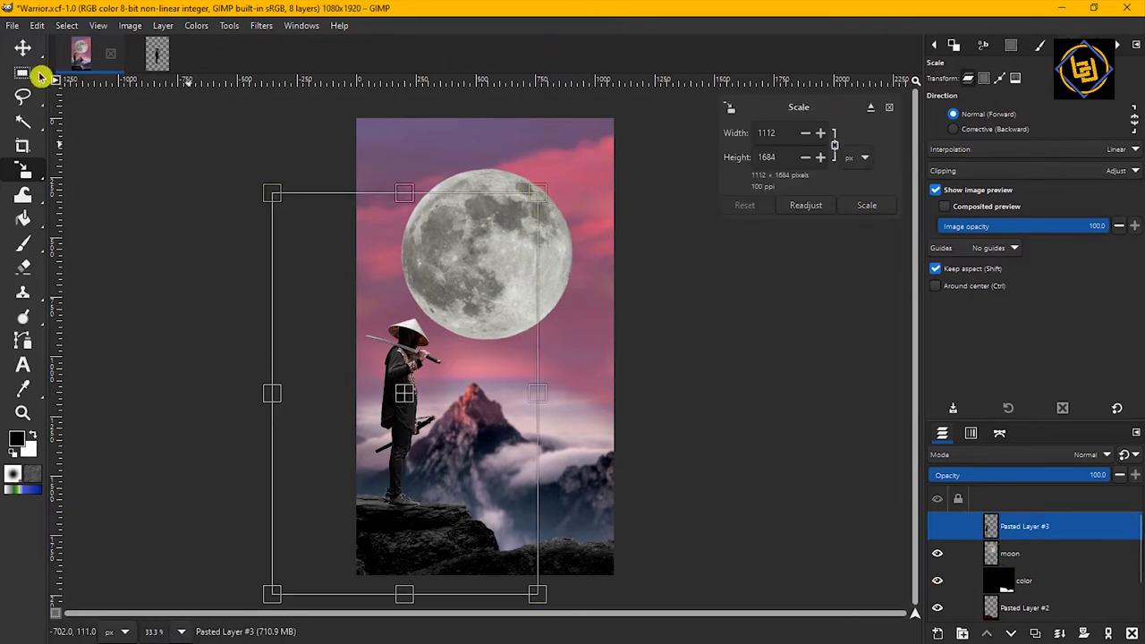
pyautogui.click(1037, 556)
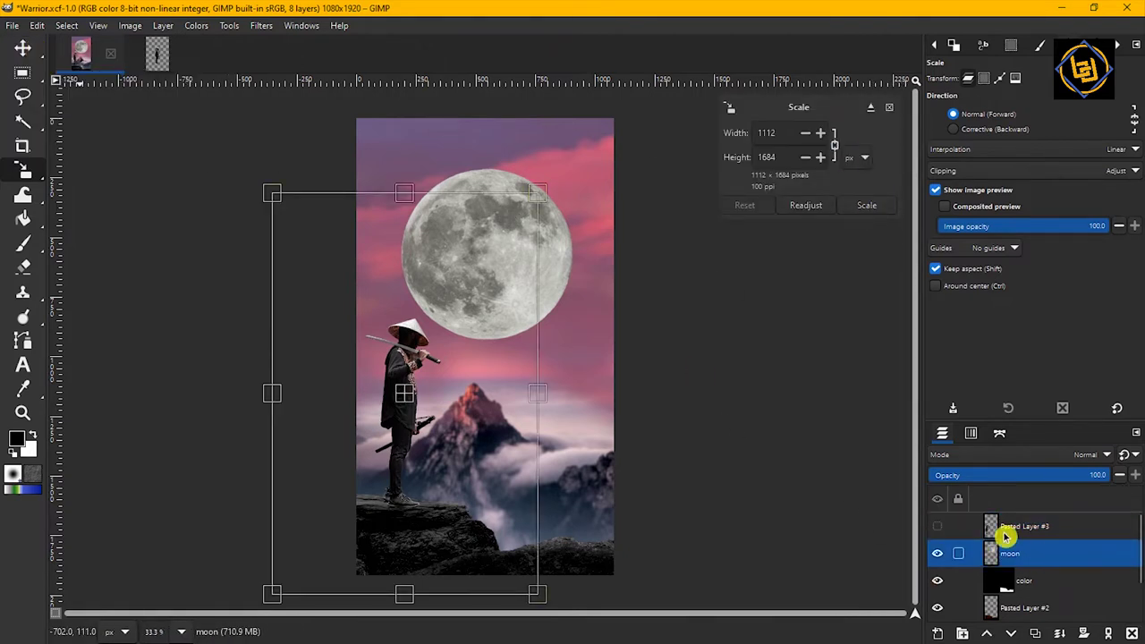
pyautogui.click(874, 211)
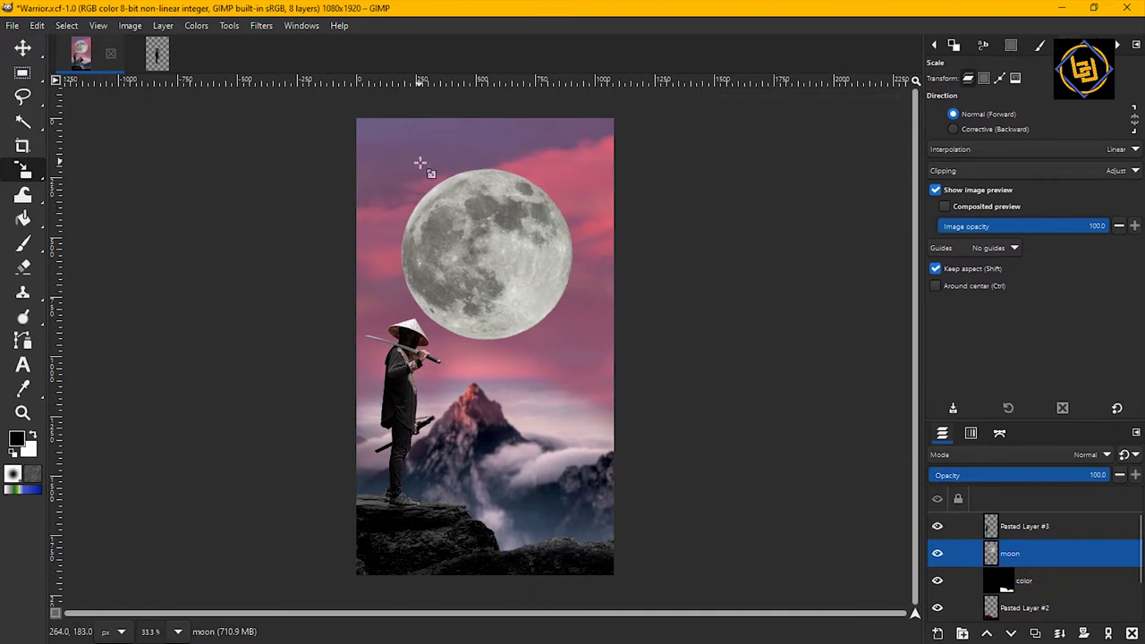
pyautogui.click(498, 248)
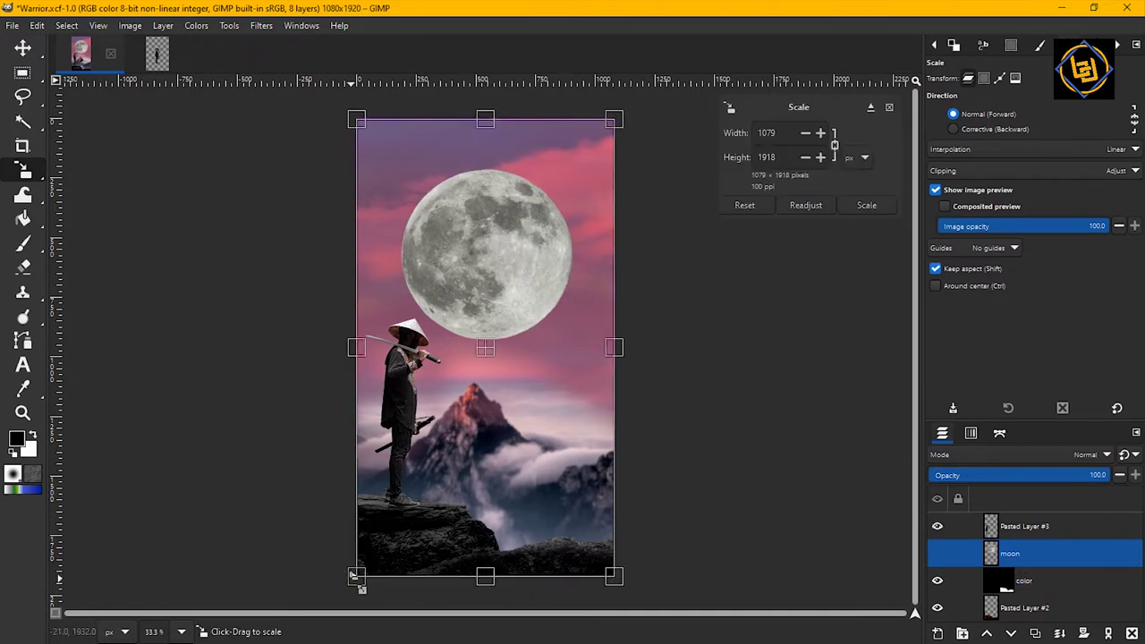
pyautogui.moveTo(356, 575); pyautogui.dragTo(397, 504)
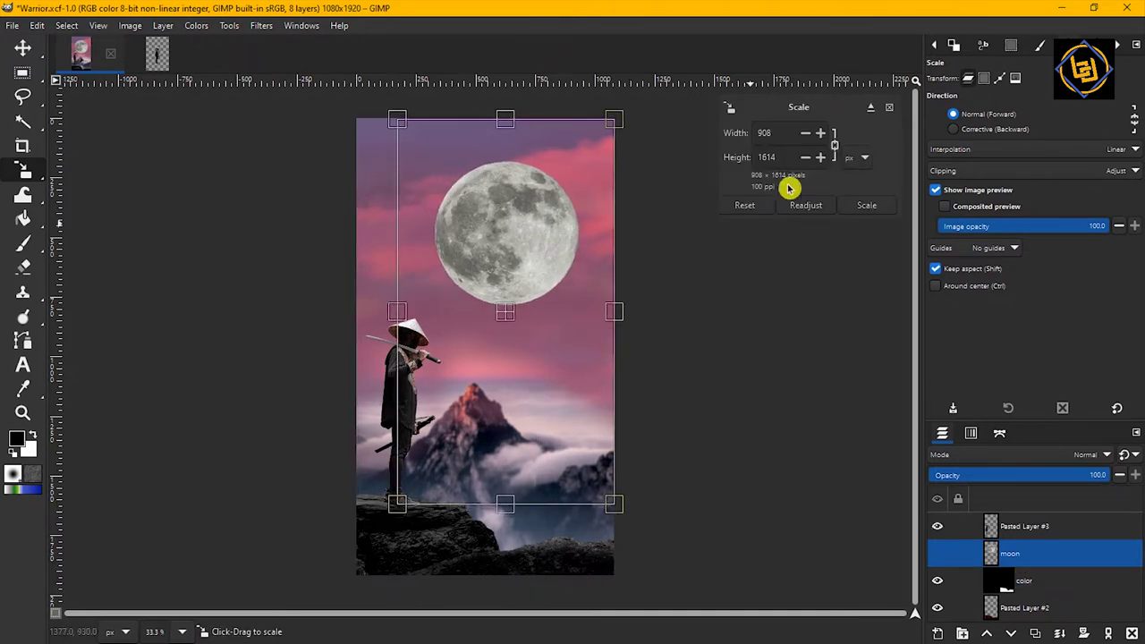
pyautogui.click(874, 213)
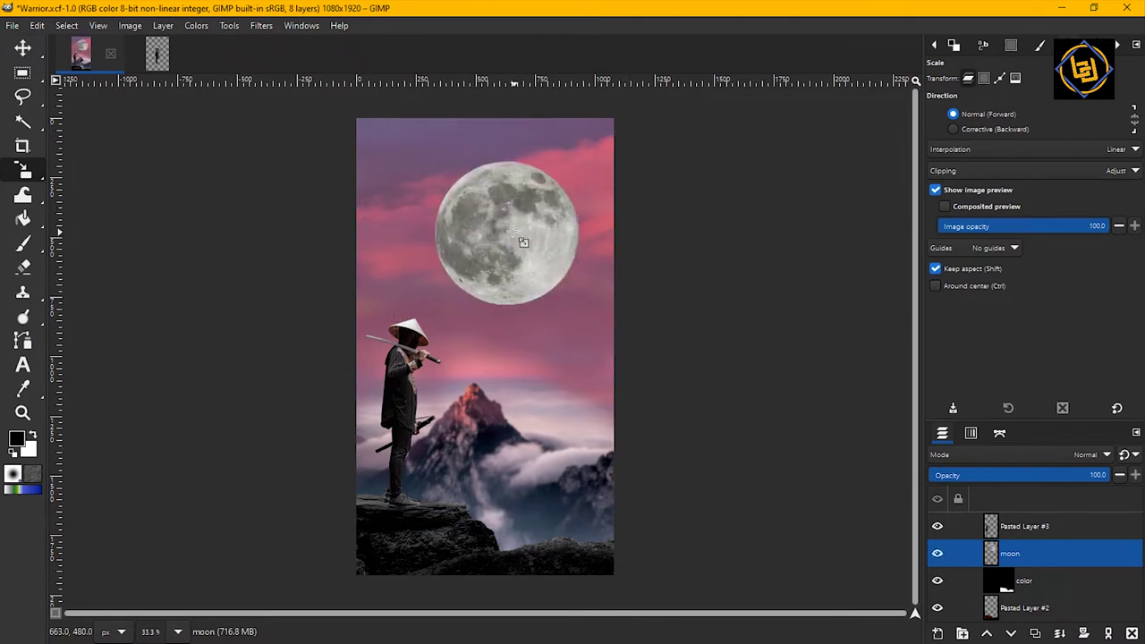
# Reposition the shrunken moon, then add a new HSL Color mode layer above it
pyautogui.press('m')
pyautogui.moveTo(502, 249); pyautogui.dragTo(481, 262)
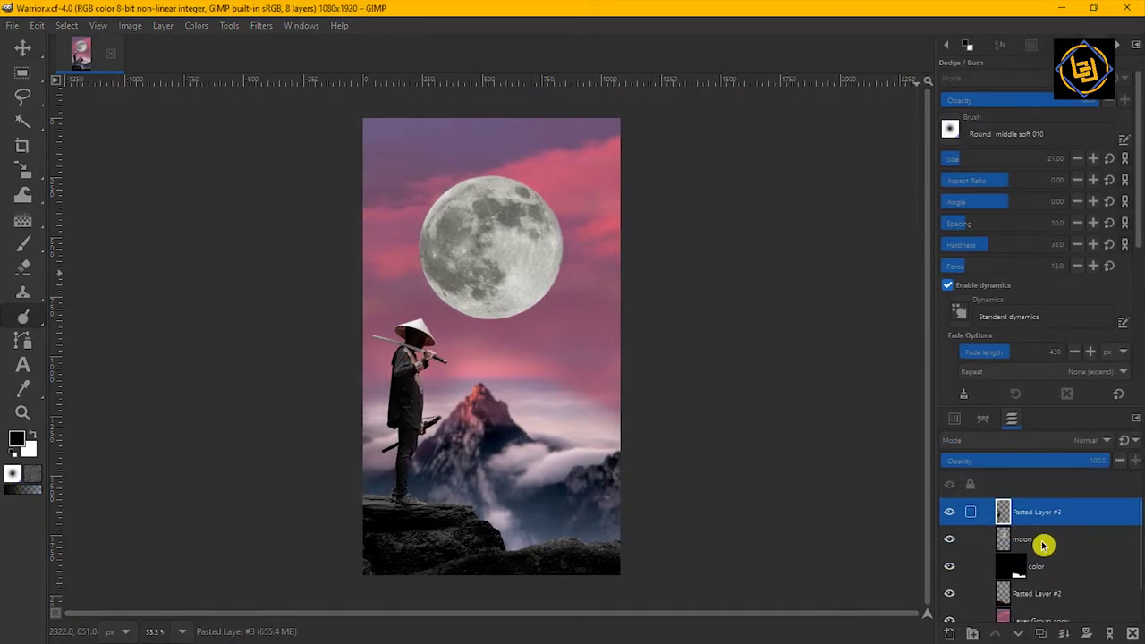
pyautogui.click(1003, 540)
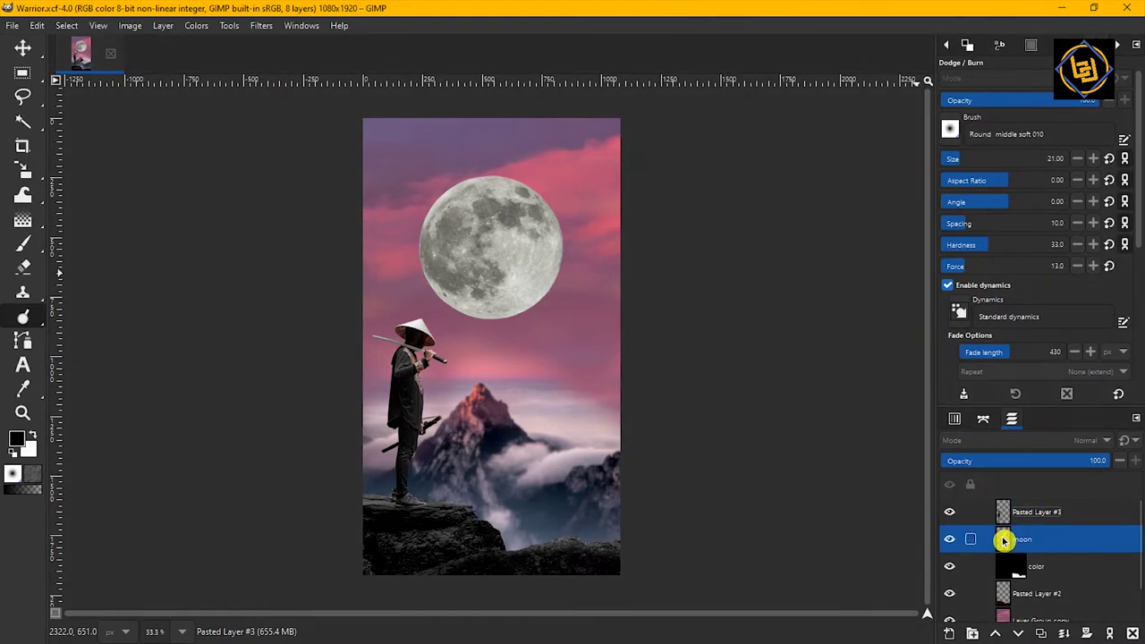
pyautogui.click(950, 633)
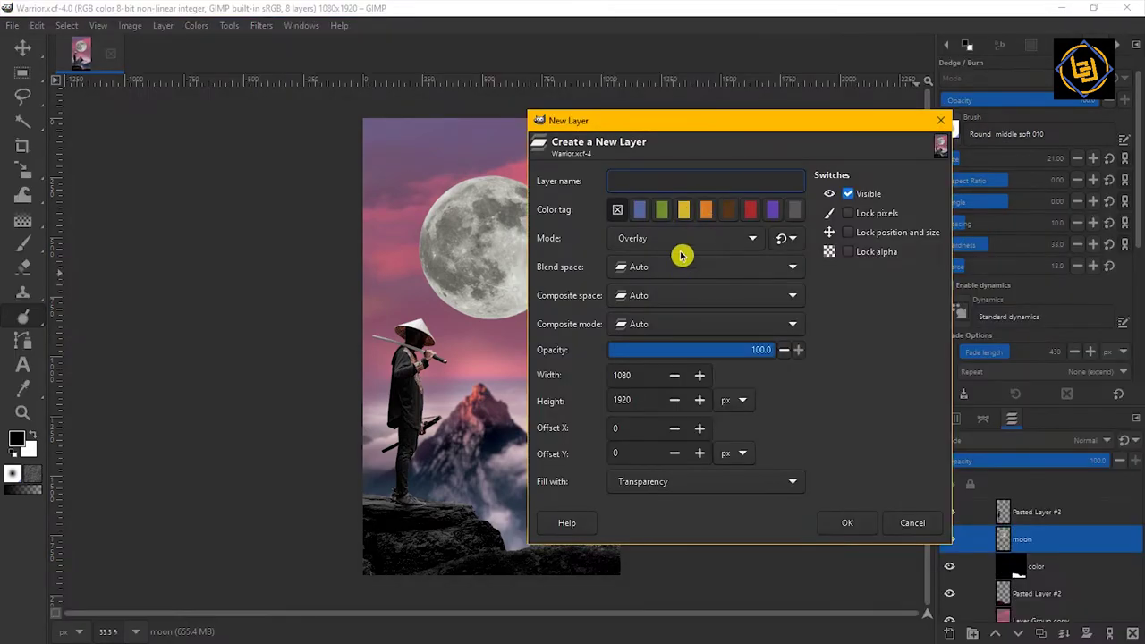
pyautogui.click(687, 238)
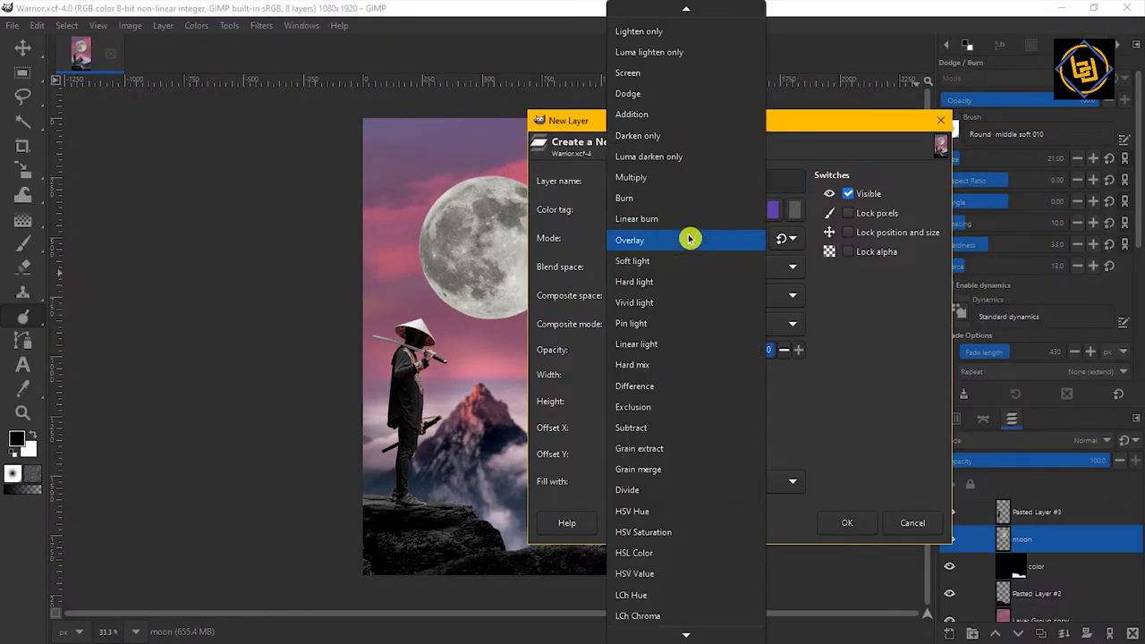
pyautogui.click(669, 554)
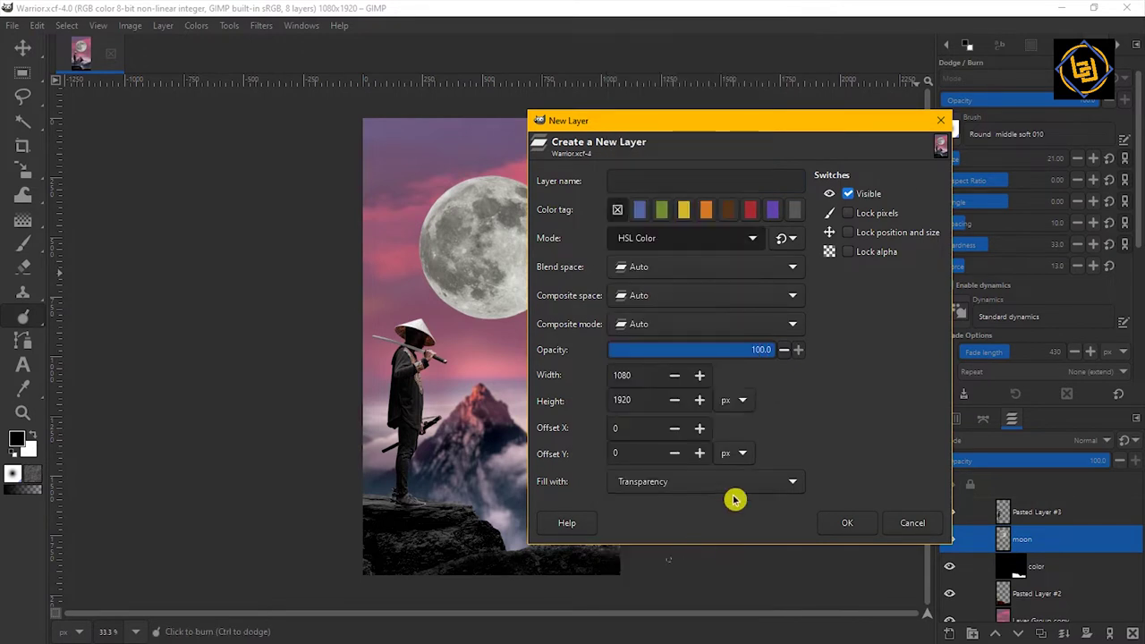
pyautogui.click(849, 526)
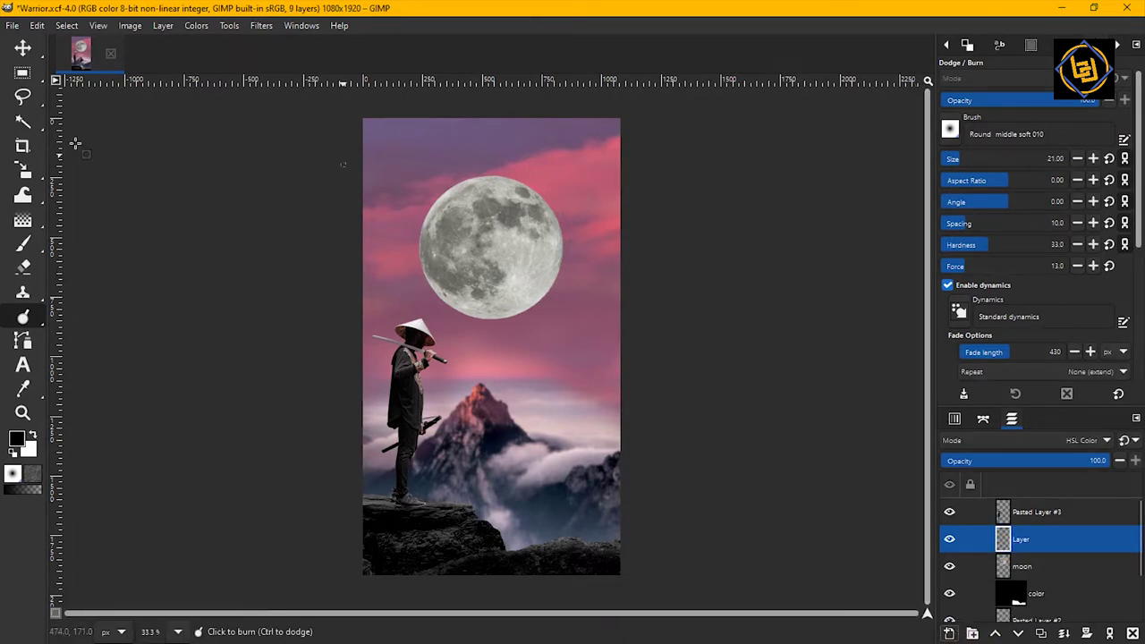
# Sample the pink sky as the foreground colour with an enlarged sample average
pyautogui.click(25, 391)
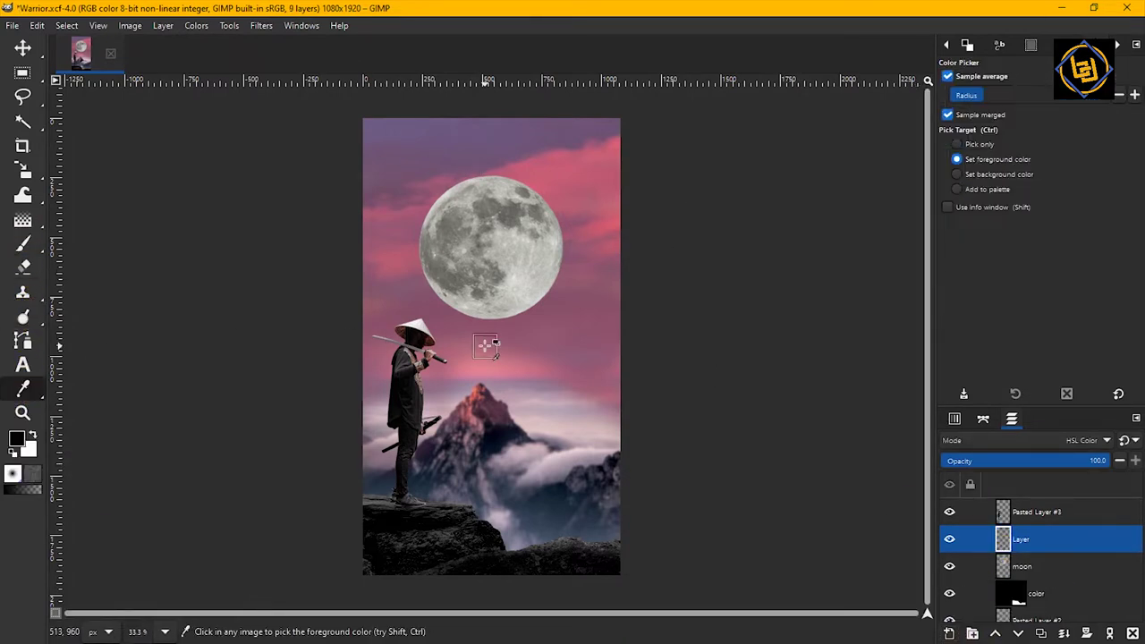
pyautogui.click(501, 254)
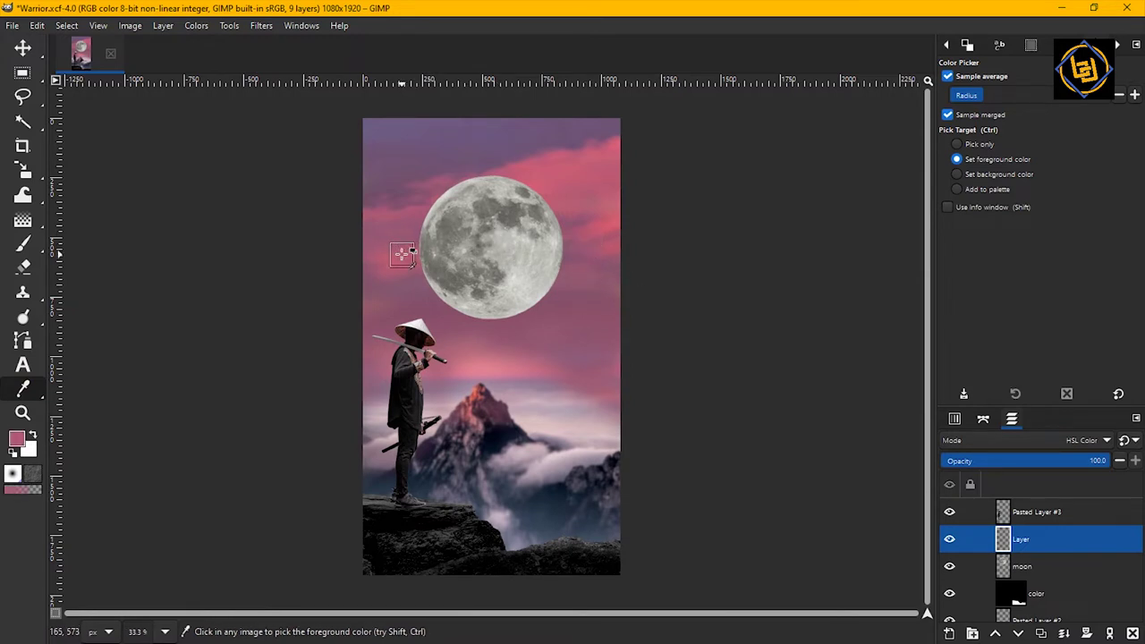
pyautogui.moveTo(982, 94); pyautogui.dragTo(1039, 94)
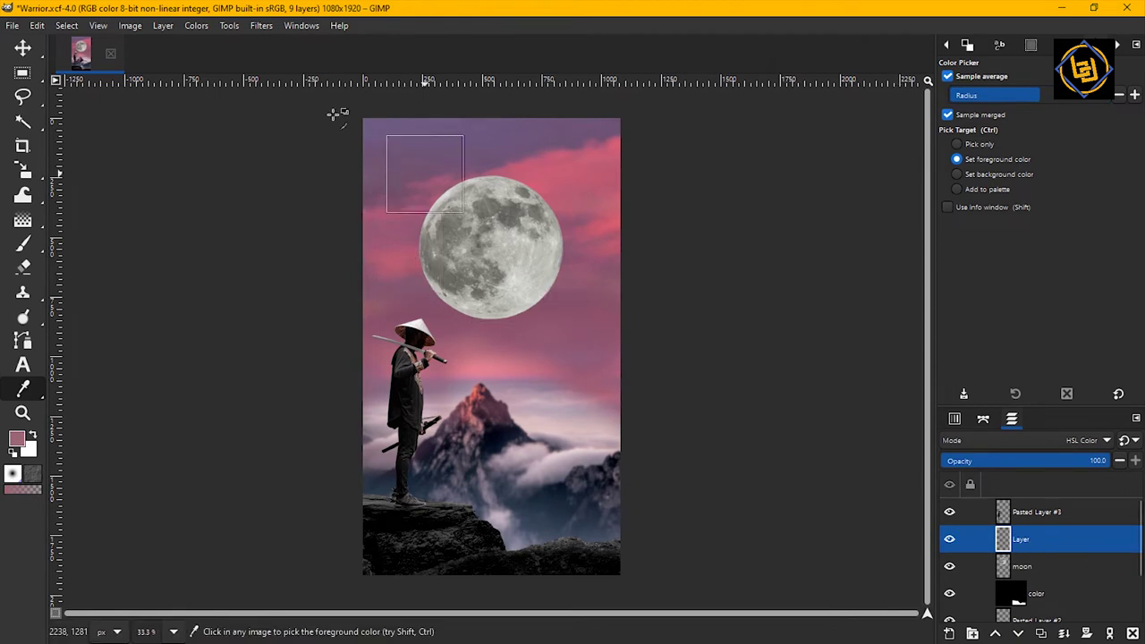
# Fill the moon's outline with the pink colour on the HSL Color layer, then deselect
pyautogui.keyDown('alt'); pyautogui.click(1004, 564); pyautogui.keyUp('alt')
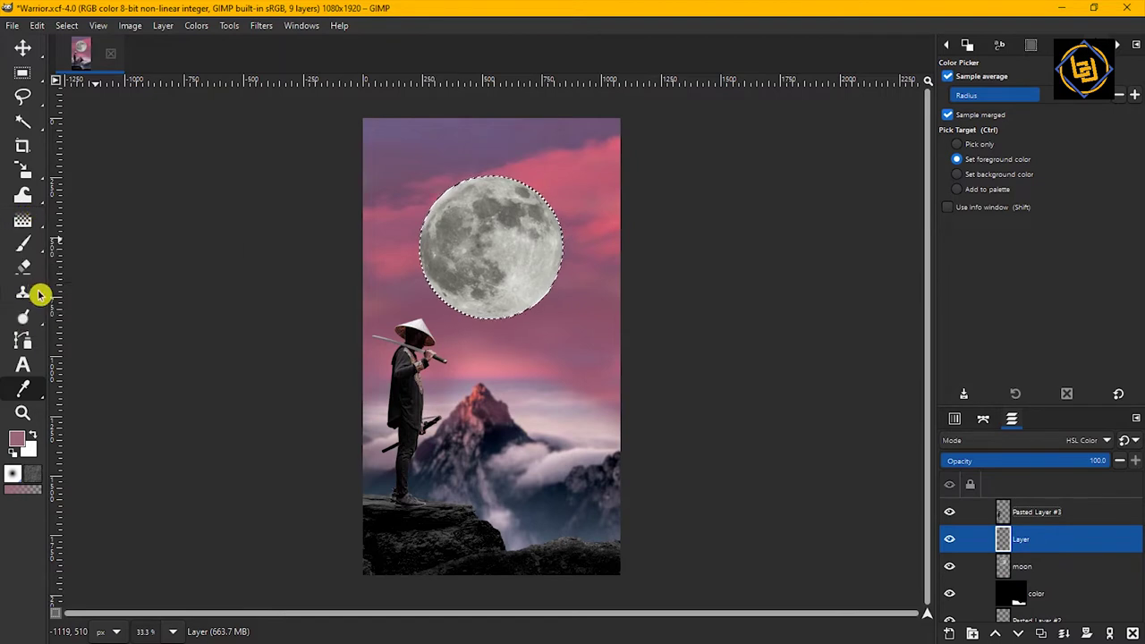
pyautogui.rightClick(30, 224)
pyautogui.click(85, 223)
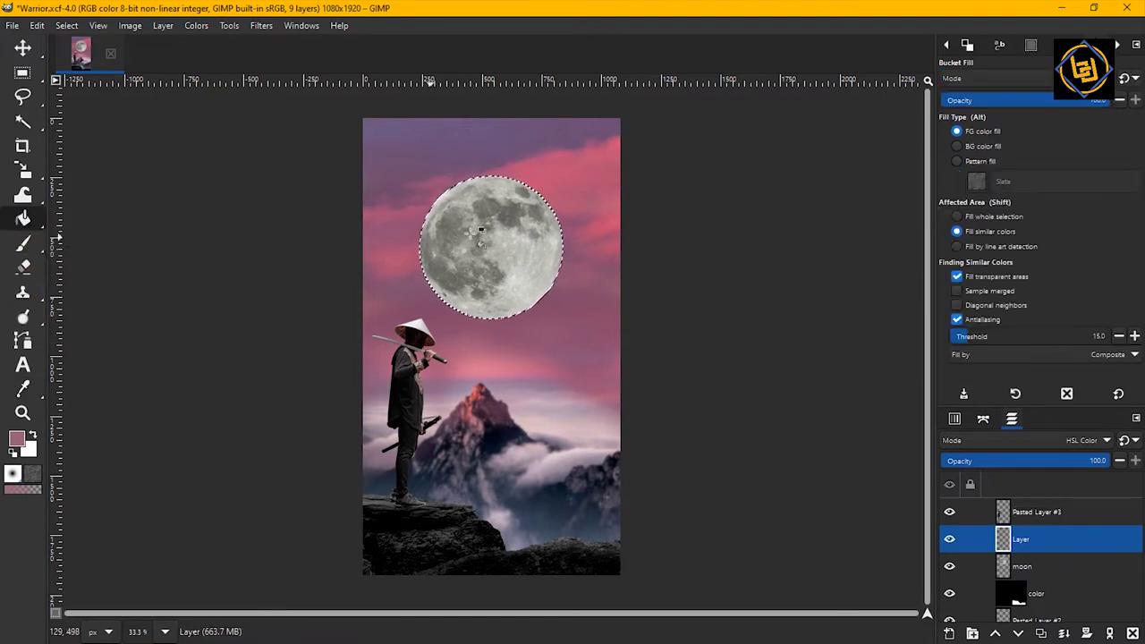
pyautogui.click(477, 236)
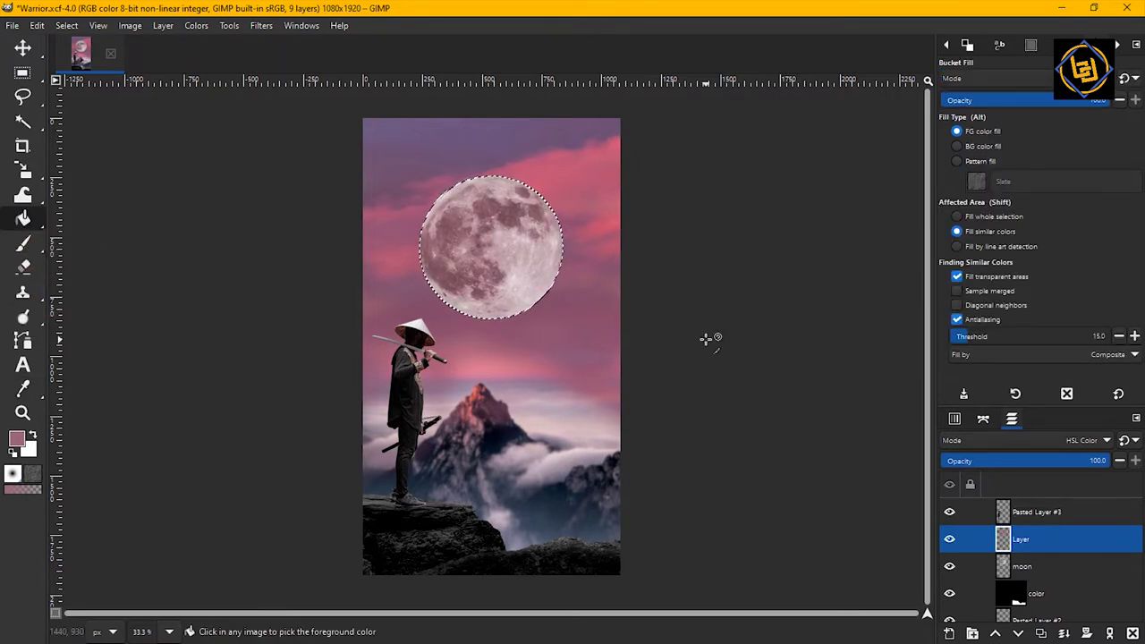
pyautogui.hotkey('shift', 'ctrl', 'a')
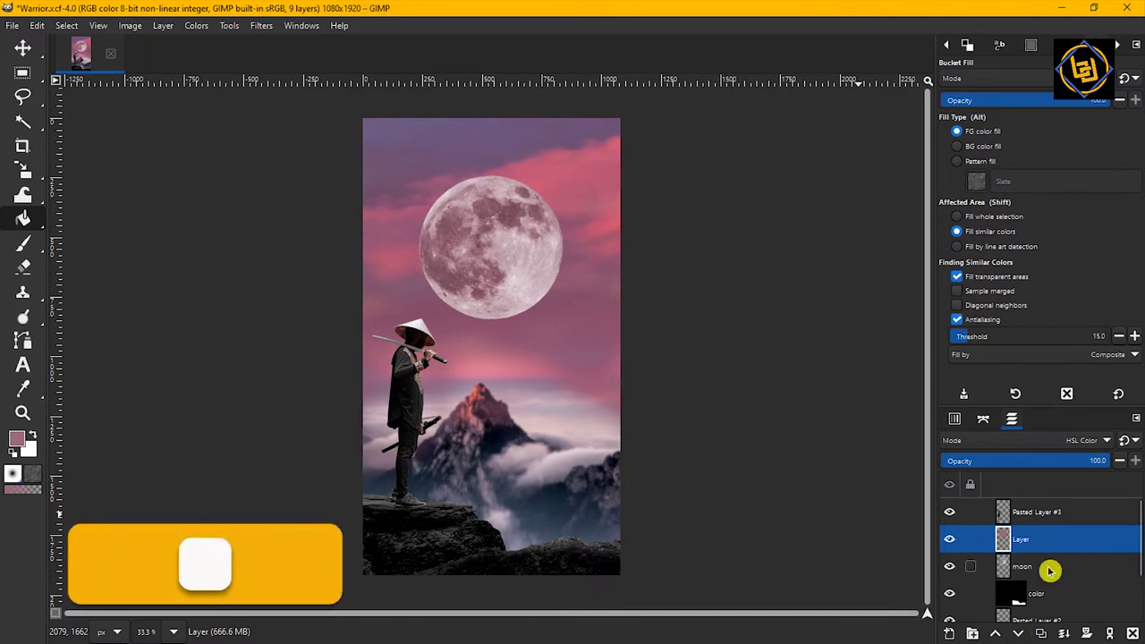
pyautogui.rightClick(976, 542)
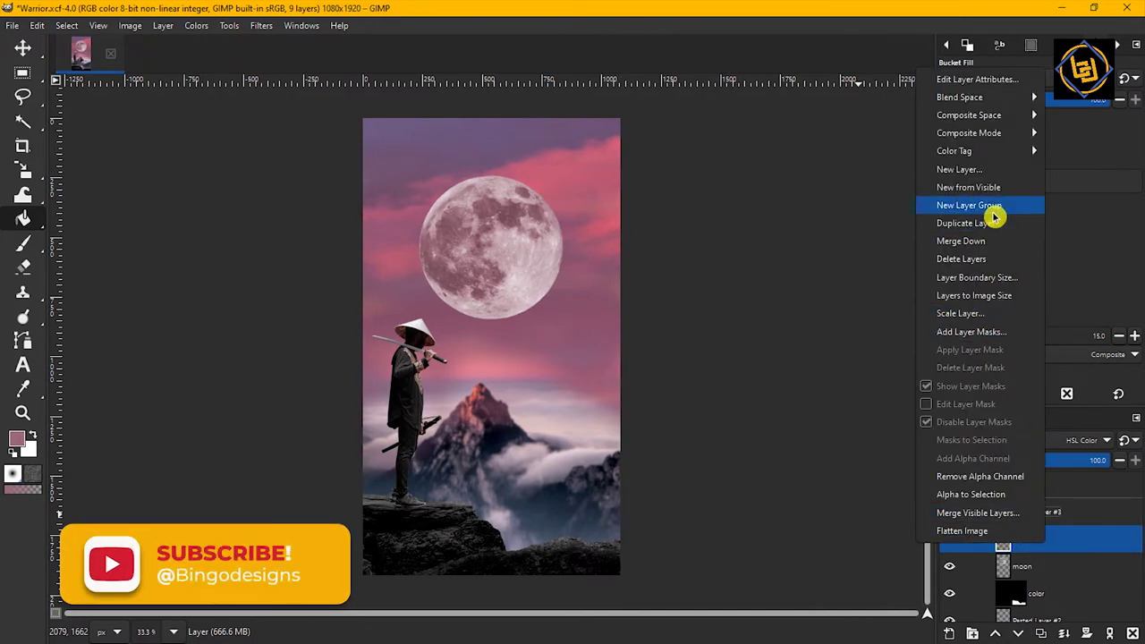
# Merge the pink tint layer into the moon layer and add a white layer mask to it
pyautogui.click(979, 240)
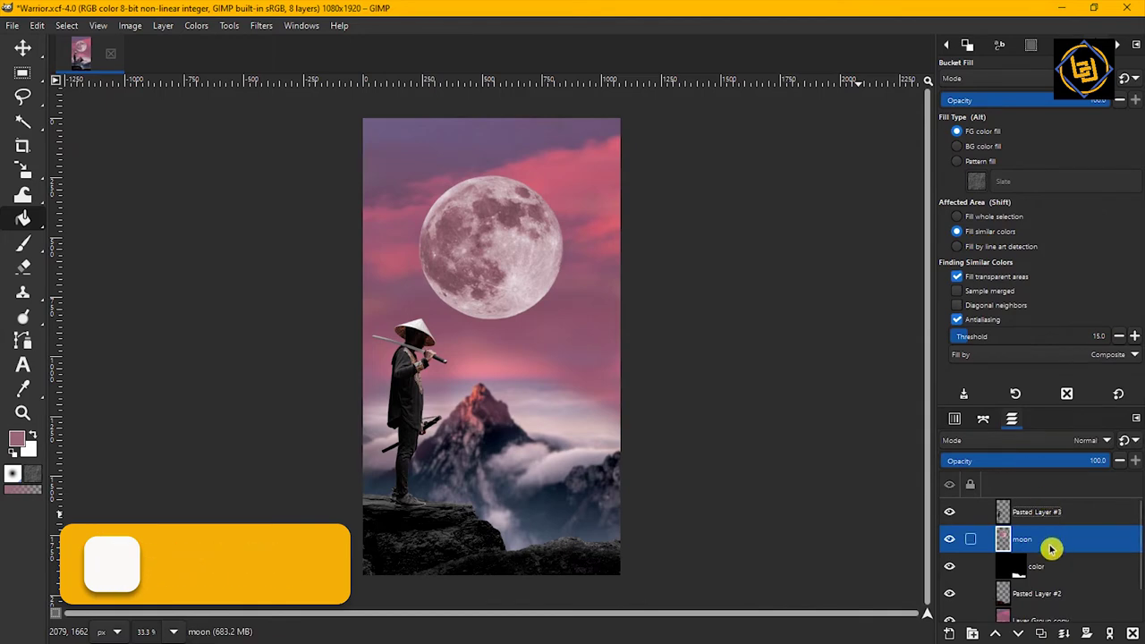
pyautogui.click(1086, 633)
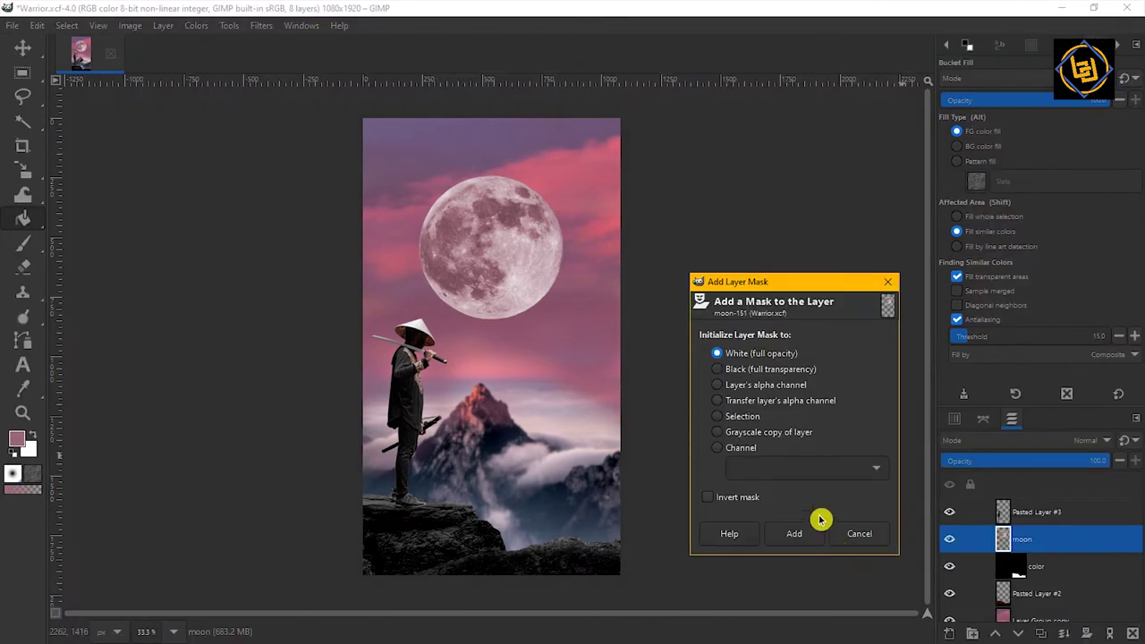
pyautogui.click(799, 535)
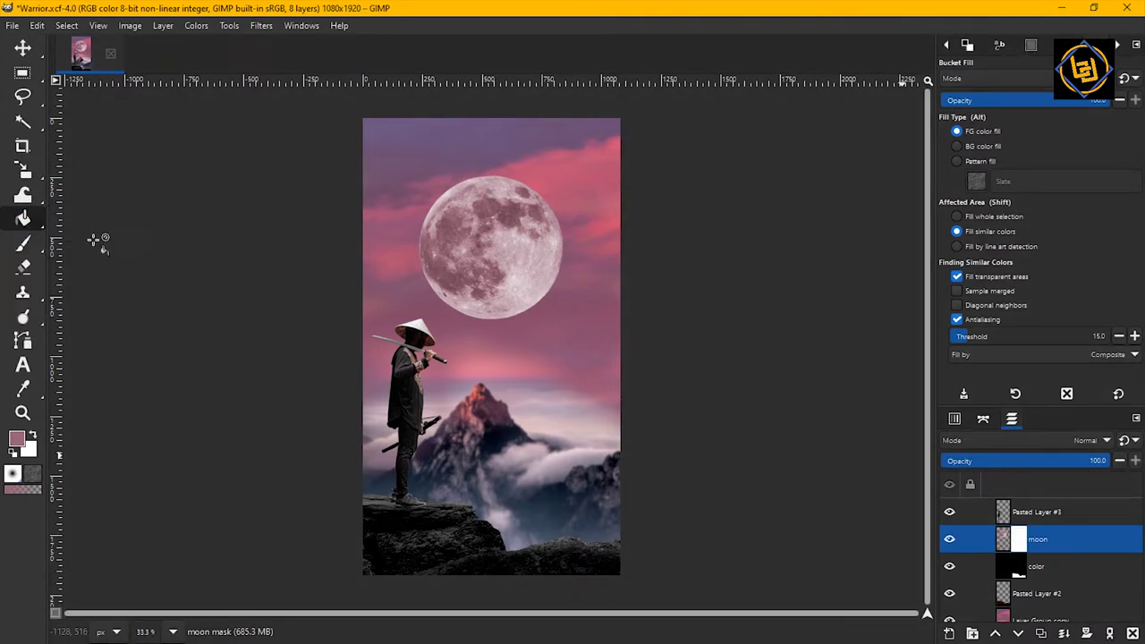
# Draw a black-to-white gradient on the moon's mask so its lower part fades out
pyautogui.click(12, 452)
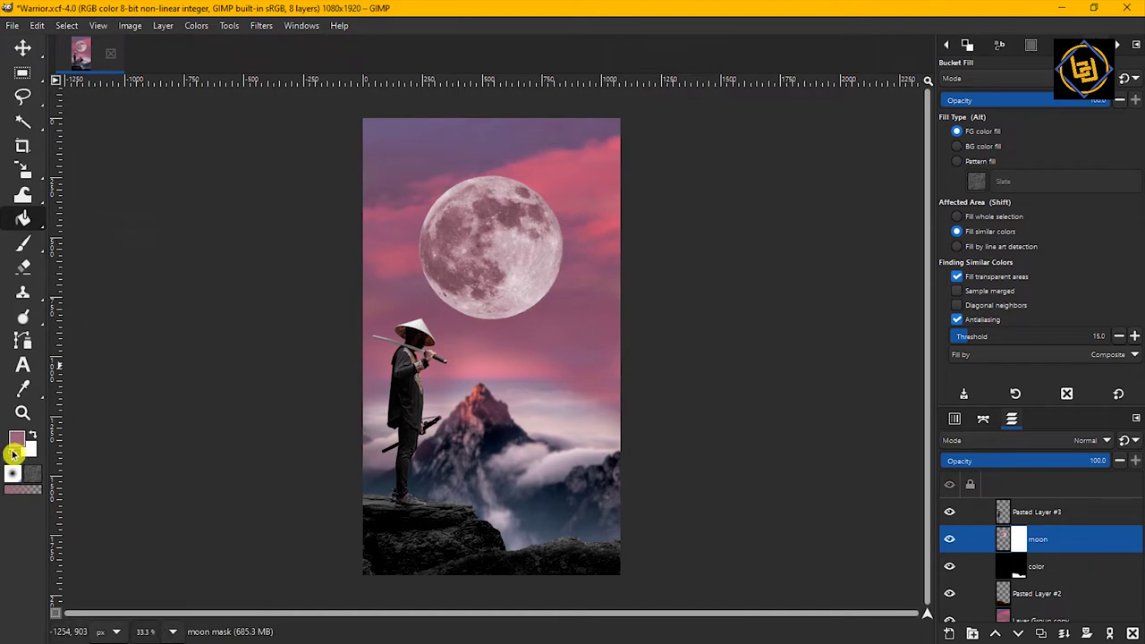
pyautogui.click(1024, 542)
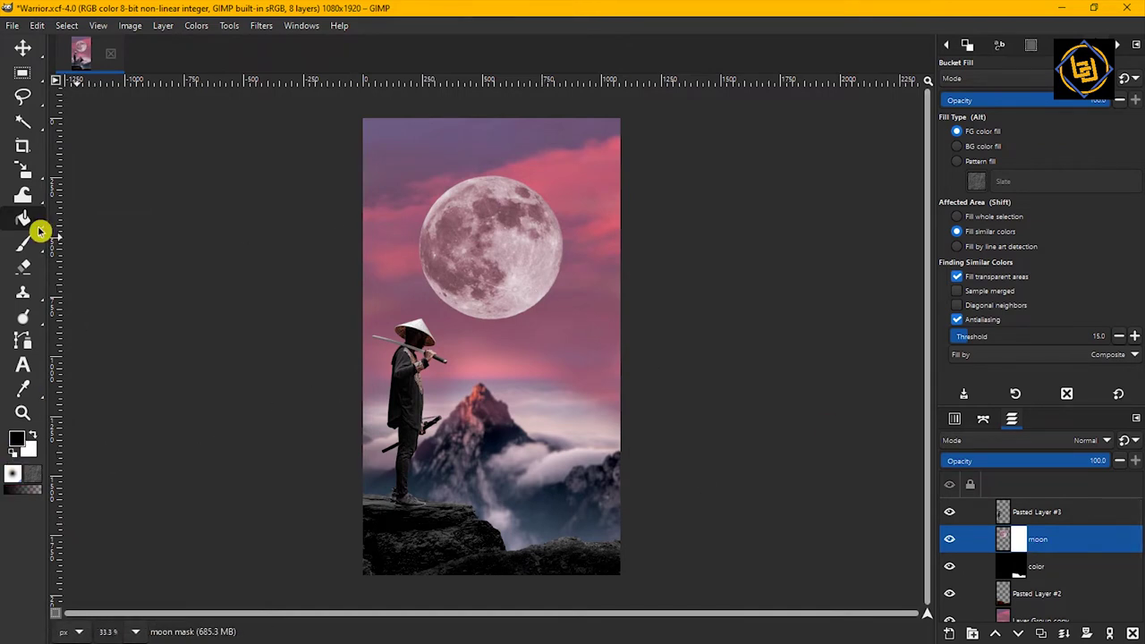
pyautogui.click(90, 237)
pyautogui.moveTo(526, 301); pyautogui.dragTo(460, 159)
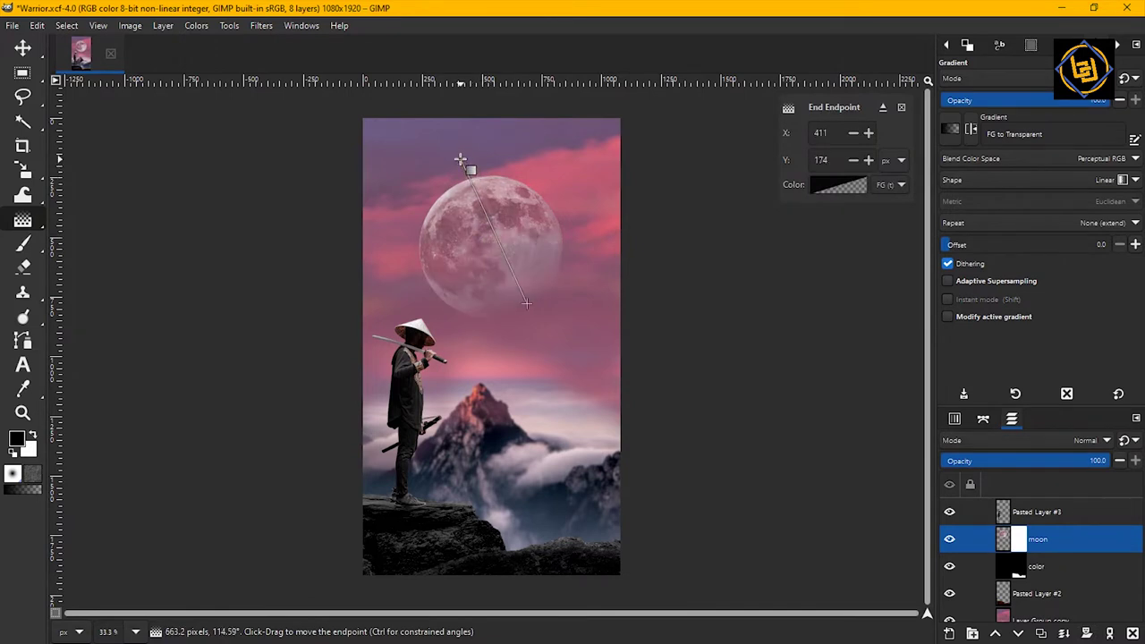
pyautogui.moveTo(526, 302); pyautogui.dragTo(504, 289)
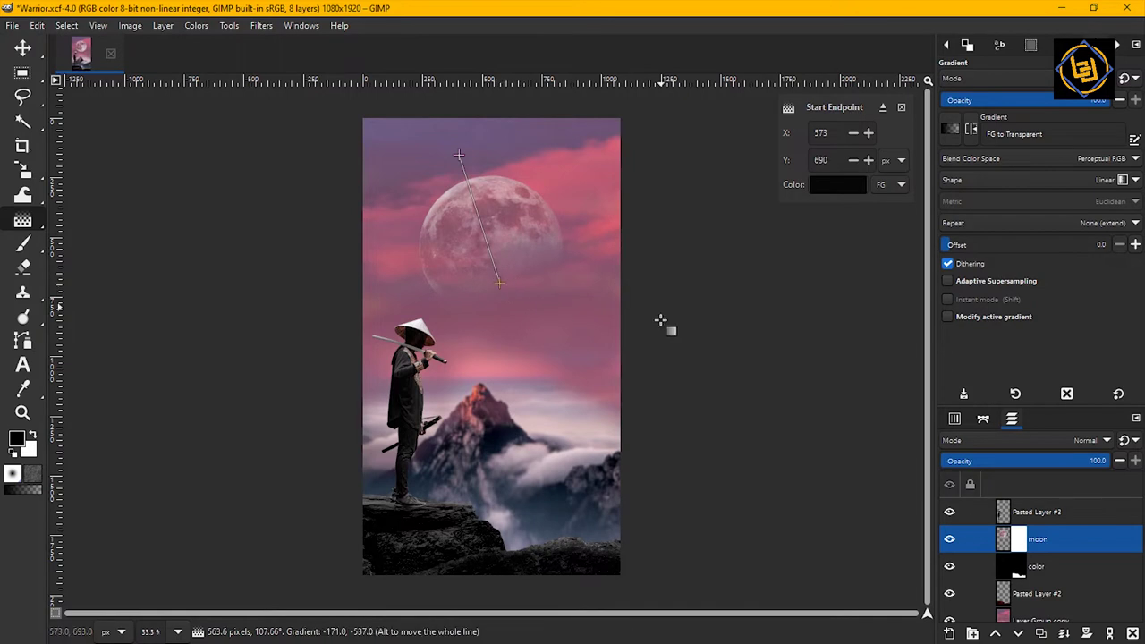
pyautogui.click(25, 47)
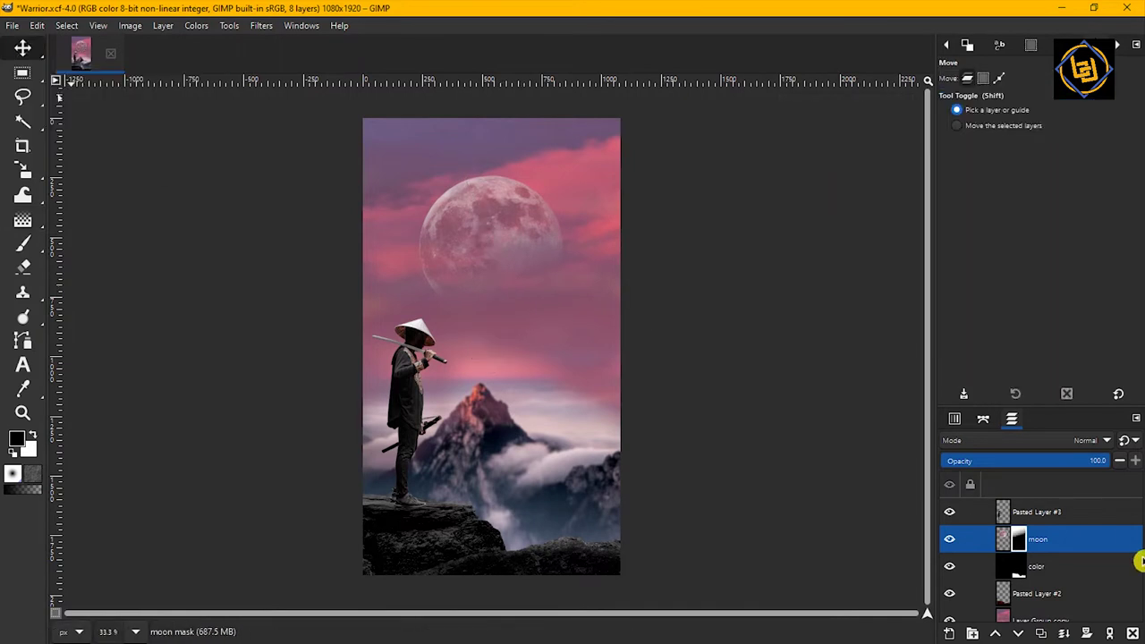
pyautogui.click(1087, 516)
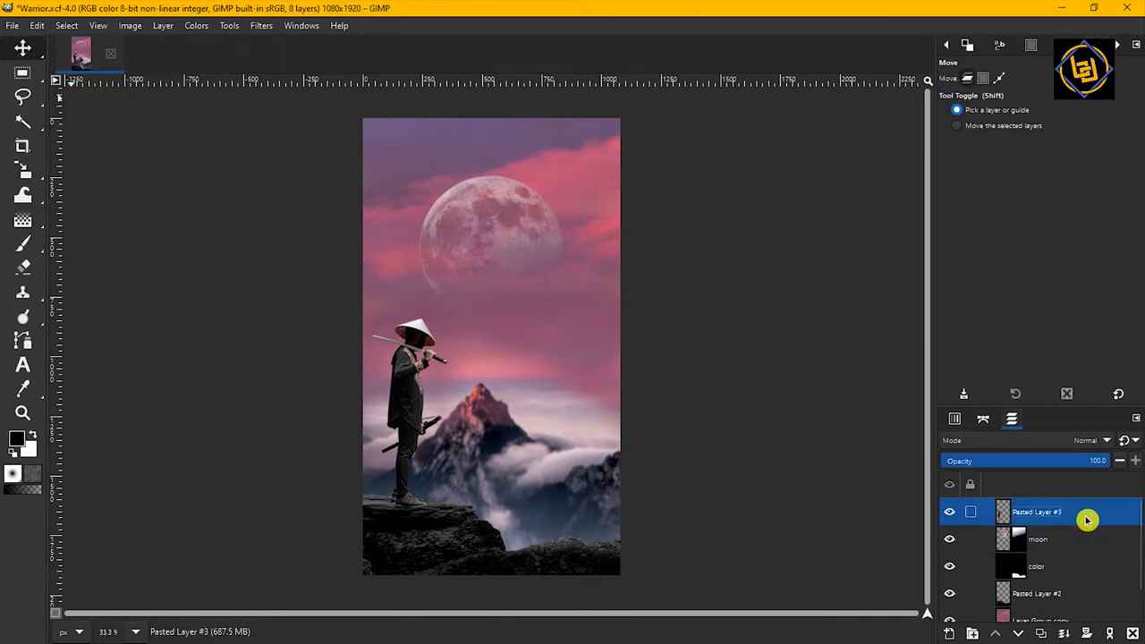
# Duplicate the warrior layer and name the copy 'dodge & burn'
pyautogui.click(23, 317)
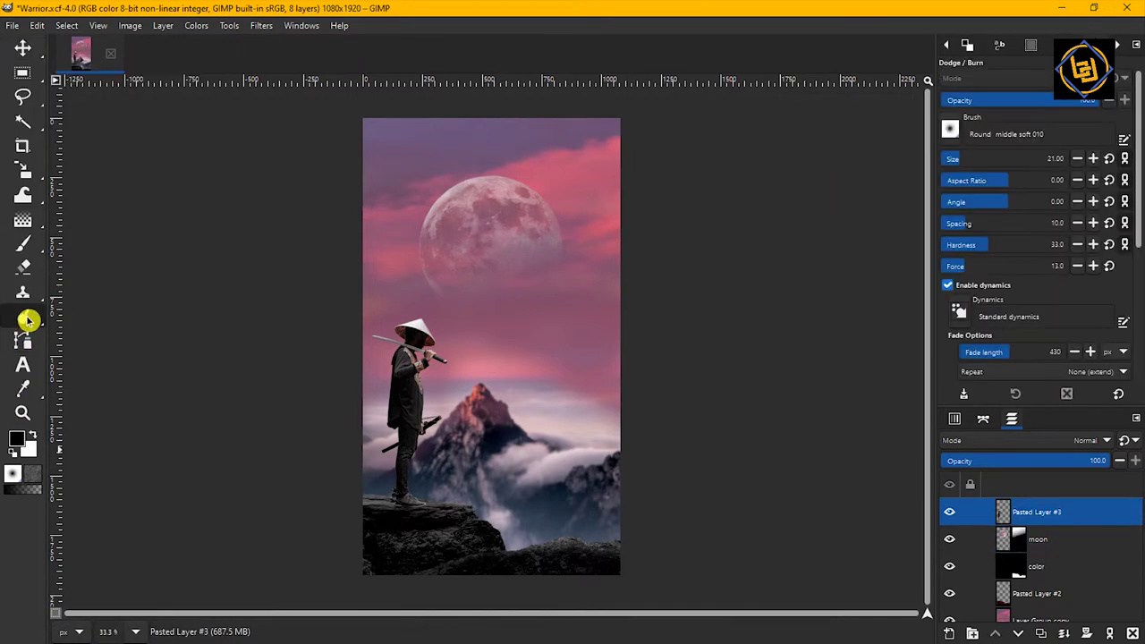
pyautogui.click(1038, 633)
pyautogui.click(949, 539)
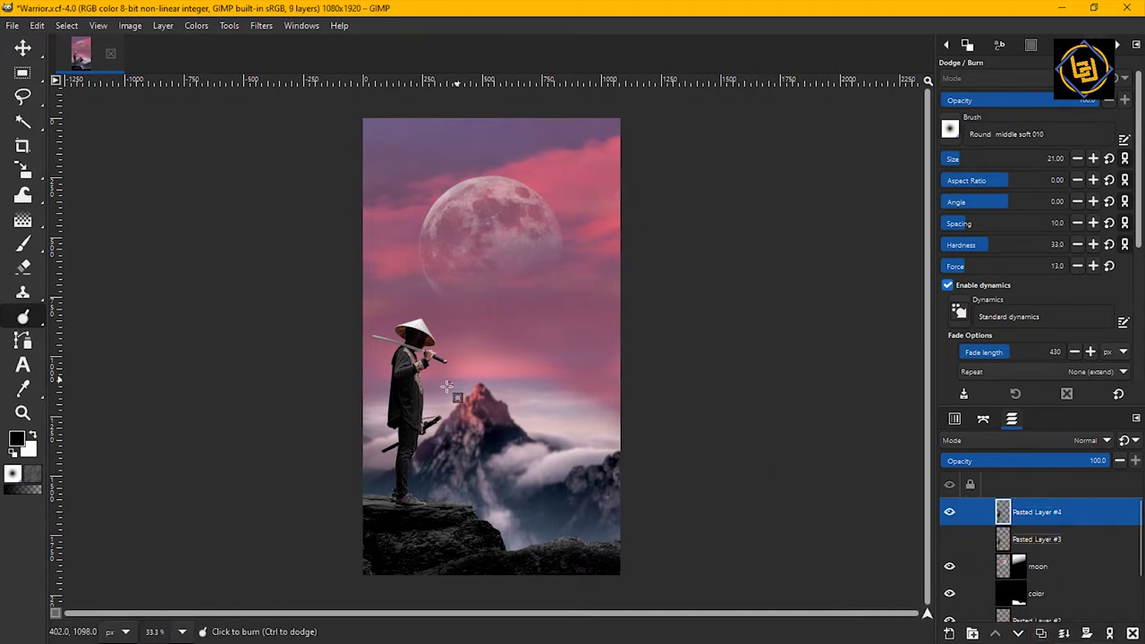
pyautogui.doubleClick(1038, 513)
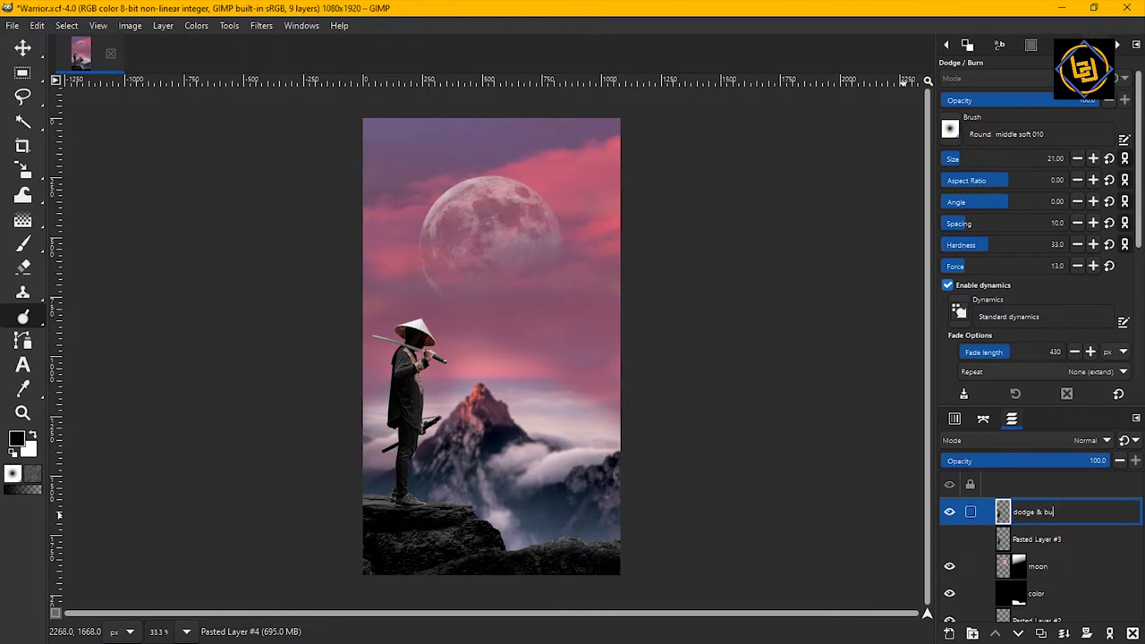
# Rename the original Pasted Layer #3 to 'model' and select the dodge & burn layer
pyautogui.doubleClick(1038, 543)
pyautogui.press('Escape')
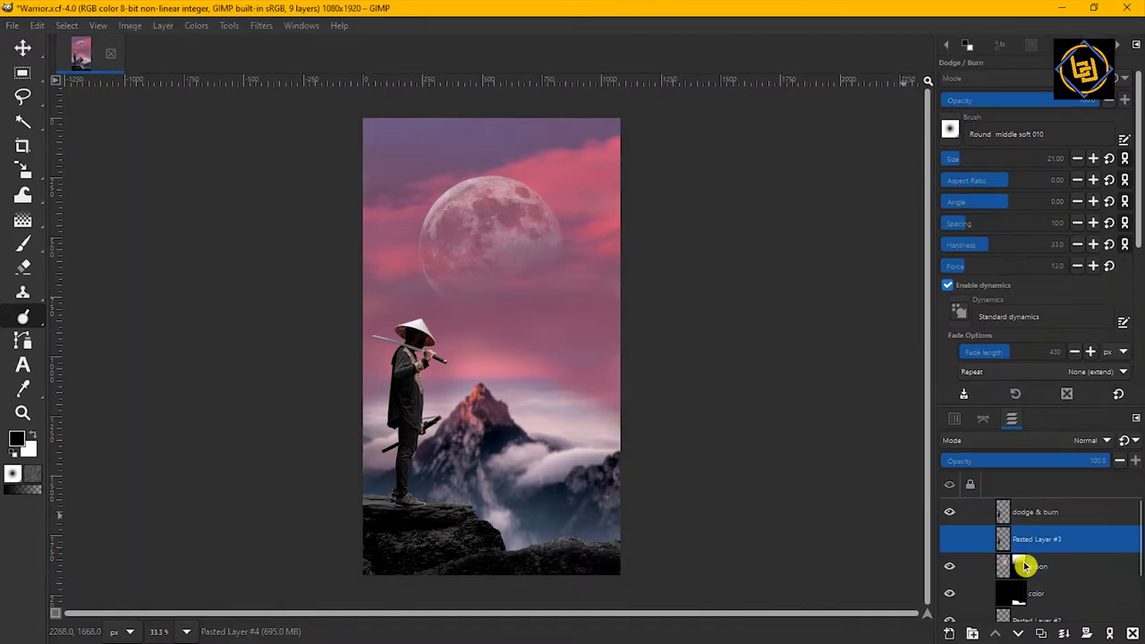
pyautogui.rightClick(1050, 544)
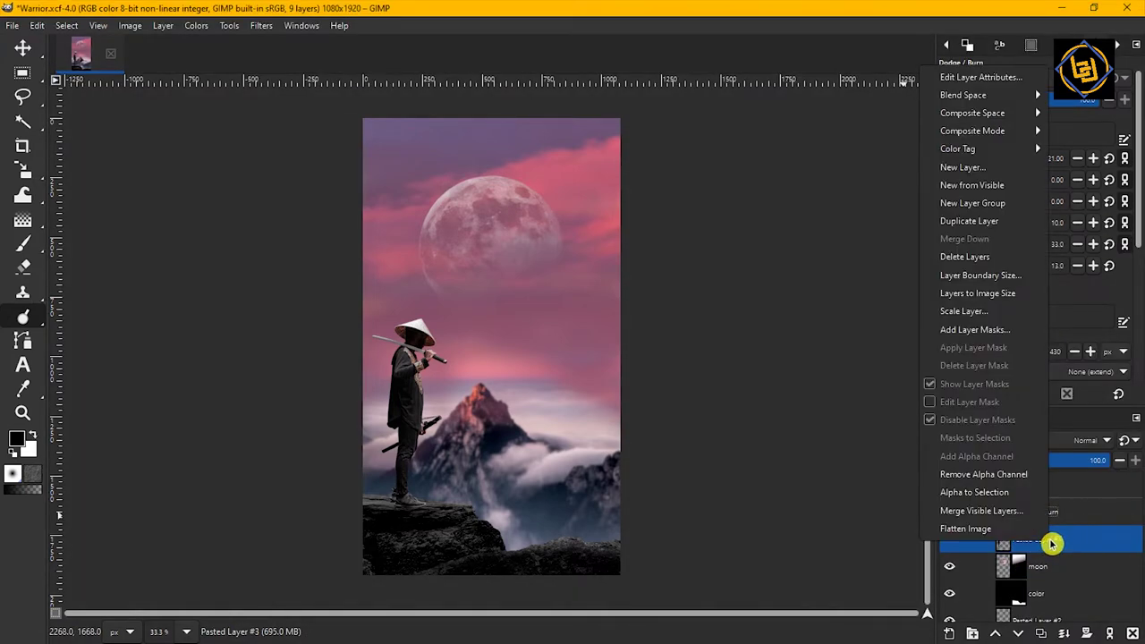
pyautogui.click(1045, 539)
pyautogui.doubleClick(1042, 541)
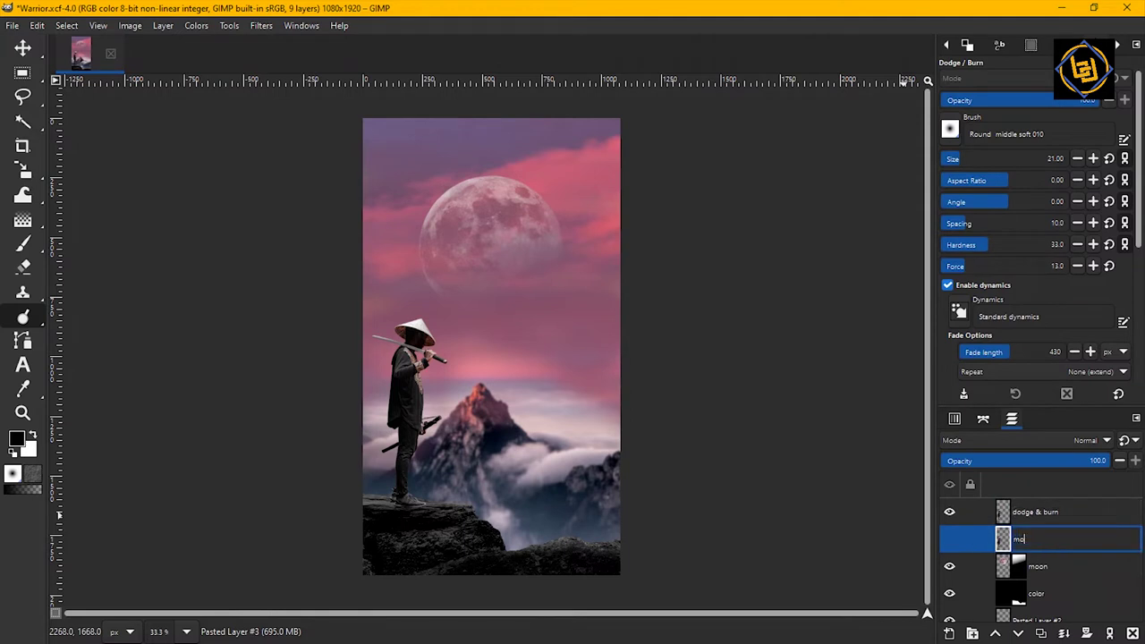
pyautogui.click(1043, 567)
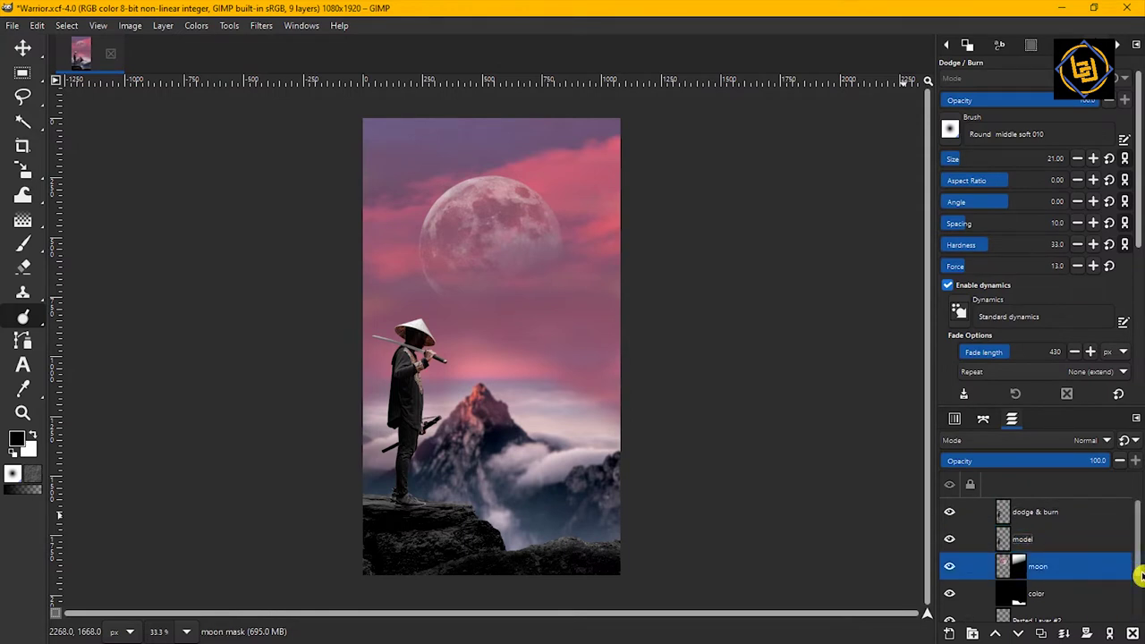
pyautogui.click(1077, 514)
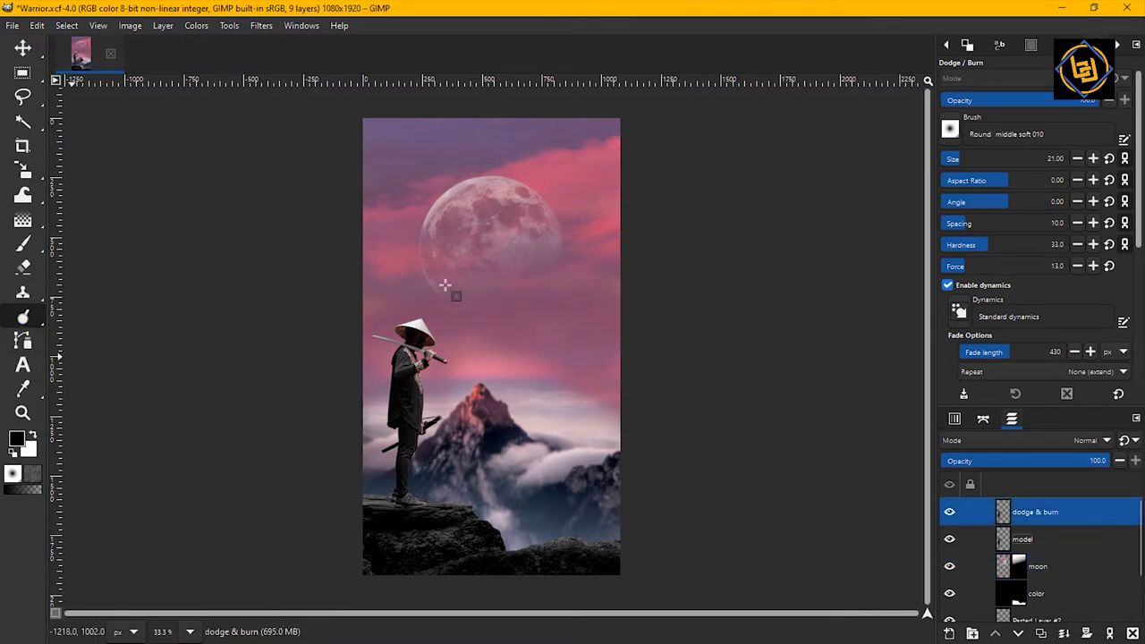
# Zoom to 200% and burn shading into the robe and legs at brush sizes 18 to 30
pyautogui.press('z')
pyautogui.click(405, 359)
pyautogui.click(405, 358)
pyautogui.click(405, 357)
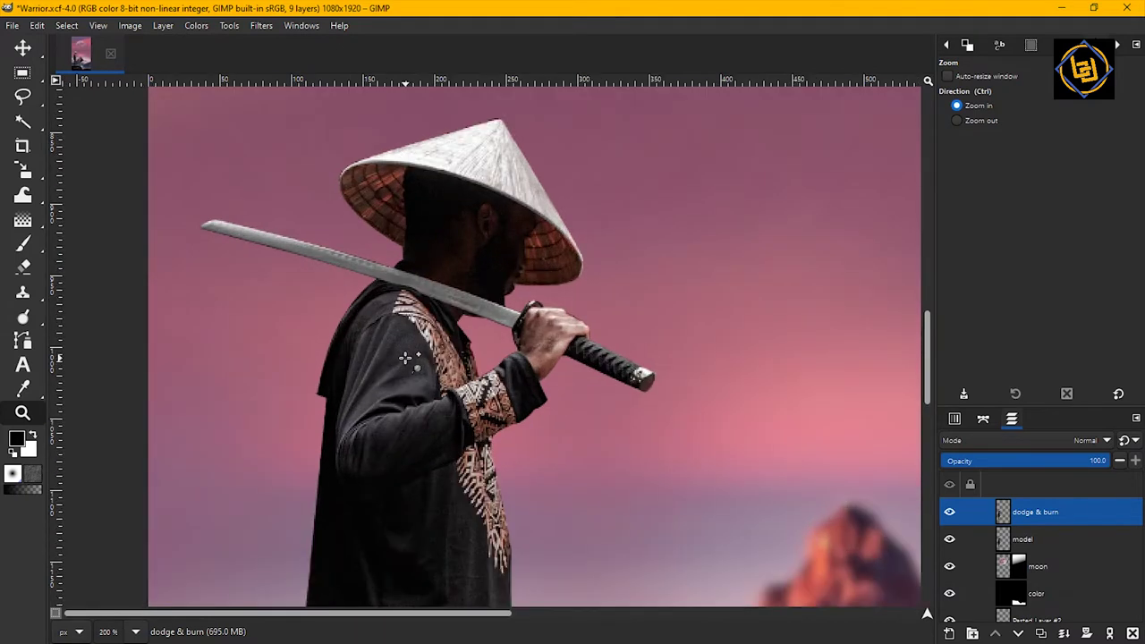
pyautogui.click(22, 316)
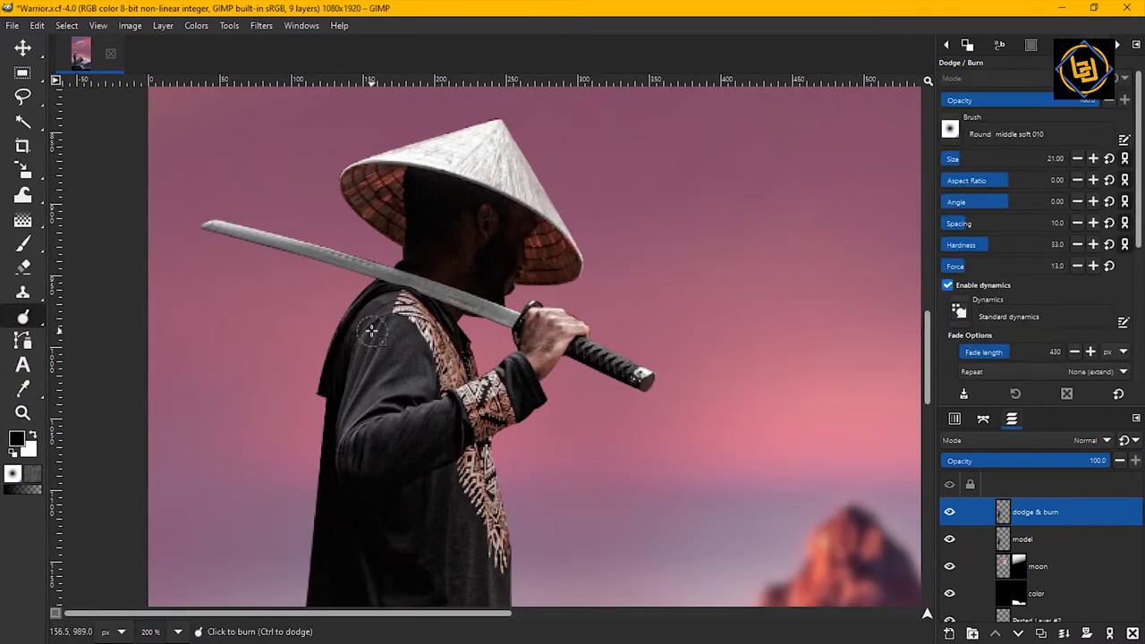
pyautogui.press('[')
pyautogui.press('[')
pyautogui.press('[')
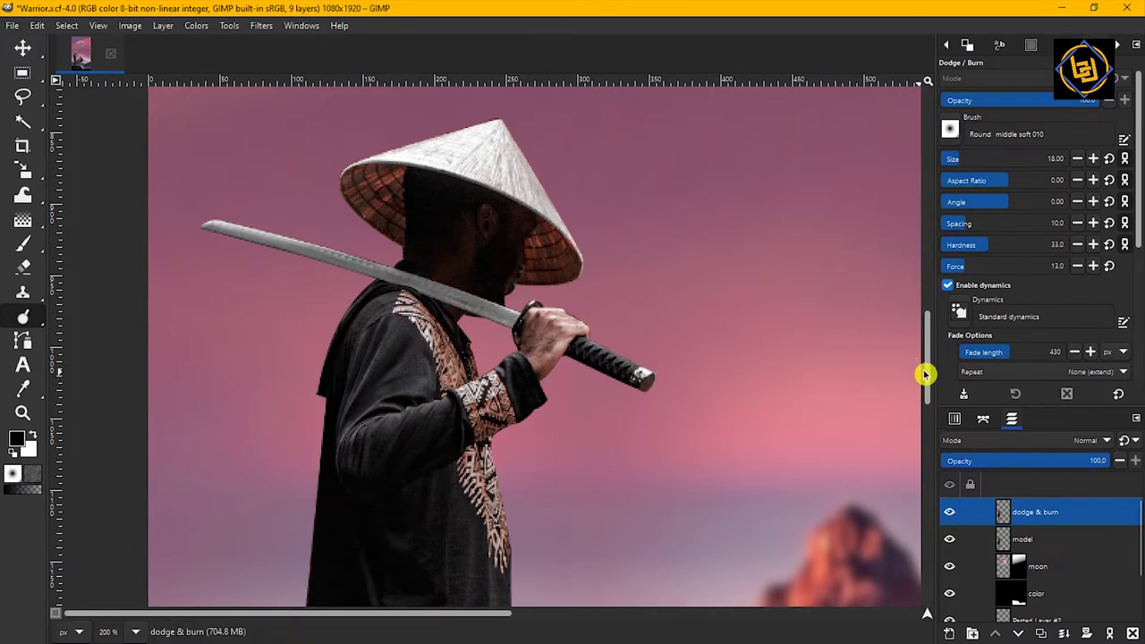
pyautogui.moveTo(926, 376); pyautogui.dragTo(927, 441)
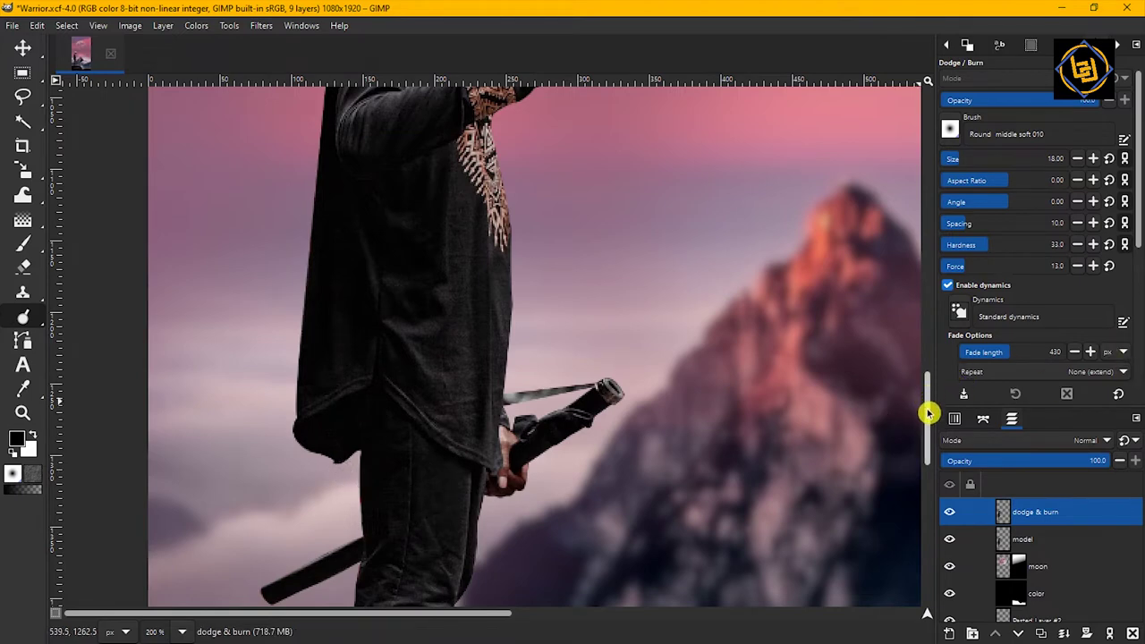
pyautogui.moveTo(928, 388); pyautogui.dragTo(927, 474)
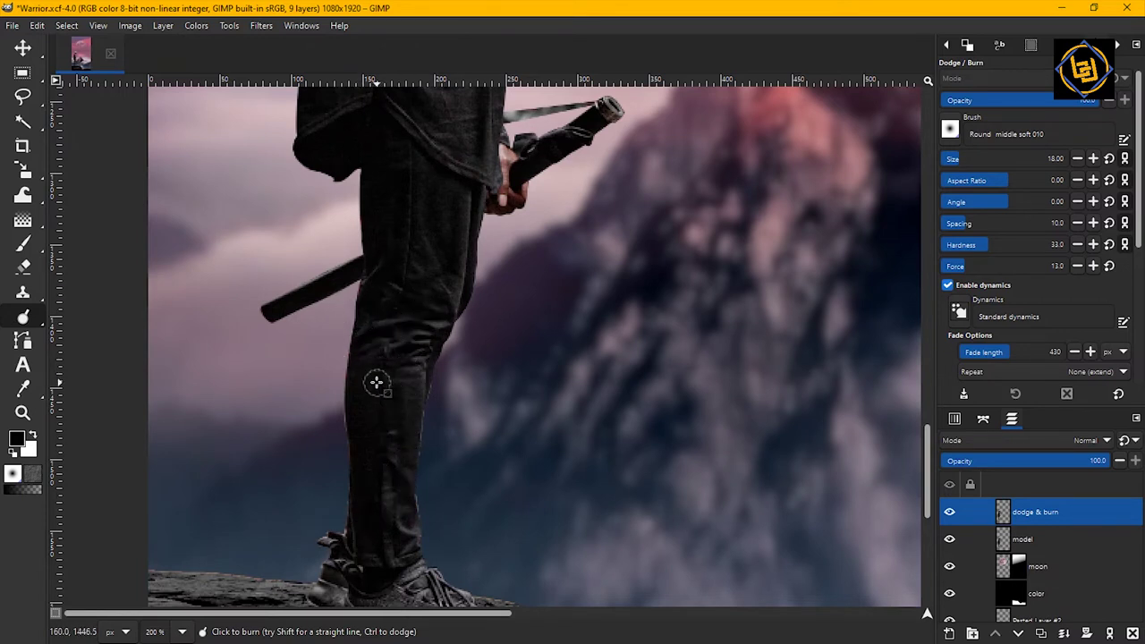
pyautogui.press(']')
pyautogui.press(']')
pyautogui.press(']')
pyautogui.press(']')
pyautogui.press(']')
pyautogui.press(']')
pyautogui.press(']')
pyautogui.press(']')
pyautogui.press(']')
pyautogui.press(']')
pyautogui.press(']')
pyautogui.press(']')
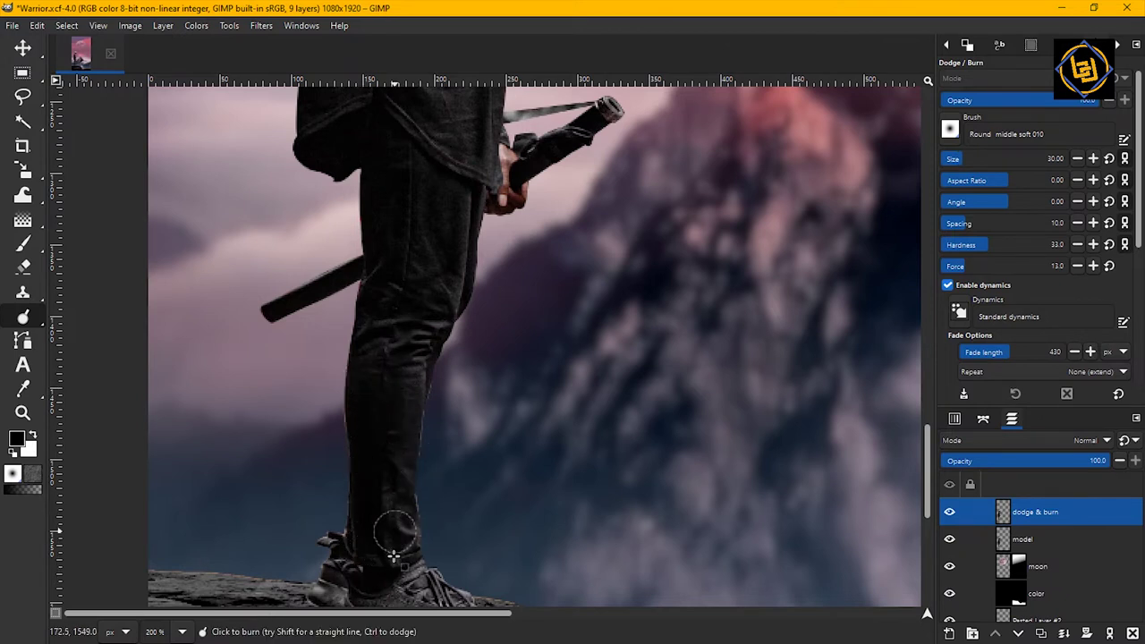
# Set the Eraser to the Round Soft 090 brush at size 7 and hide the model layer
pyautogui.click(27, 269)
pyautogui.click(952, 133)
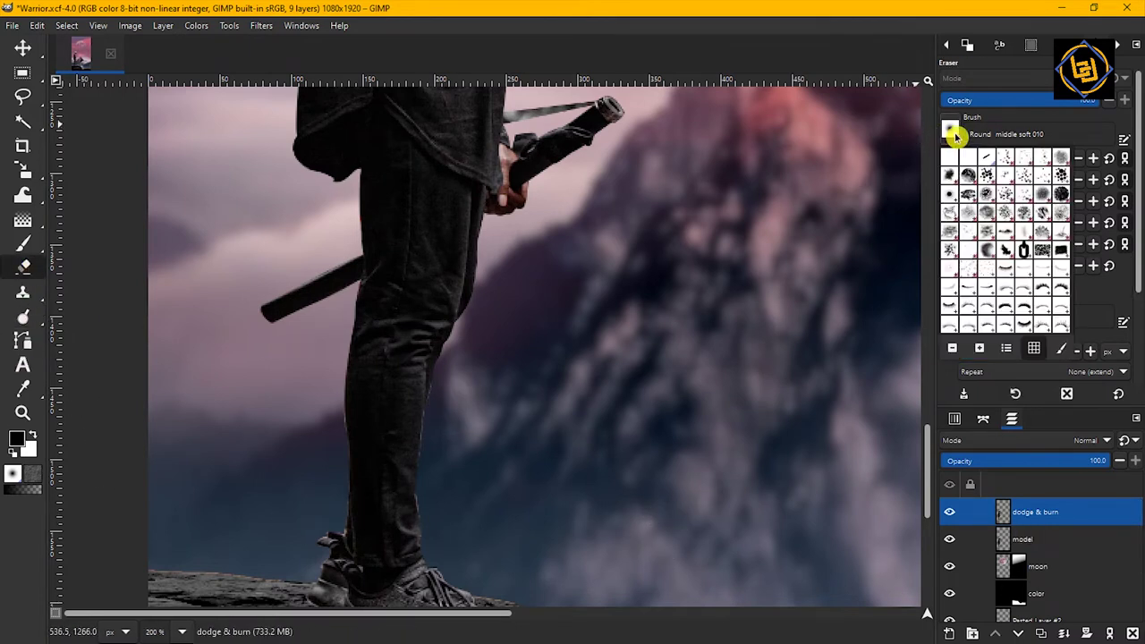
pyautogui.scroll(-3, 1072, 195)
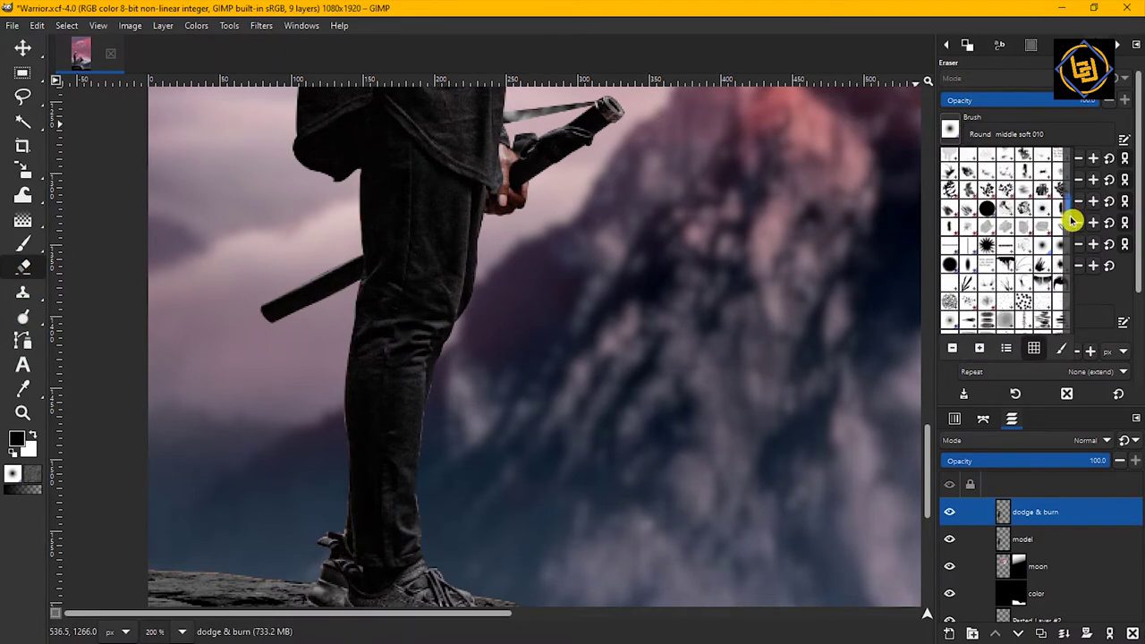
pyautogui.doubleClick(956, 268)
pyautogui.press('[')
pyautogui.press('[')
pyautogui.press('[')
pyautogui.press('[')
pyautogui.press('[')
pyautogui.press('[')
pyautogui.press('[')
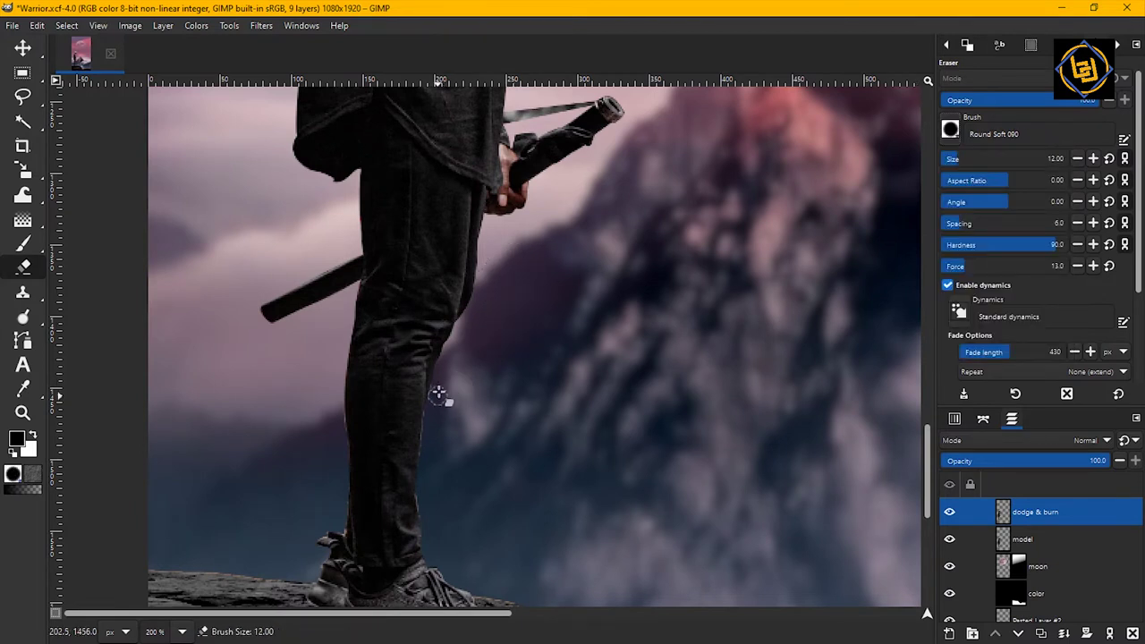
pyautogui.click(950, 538)
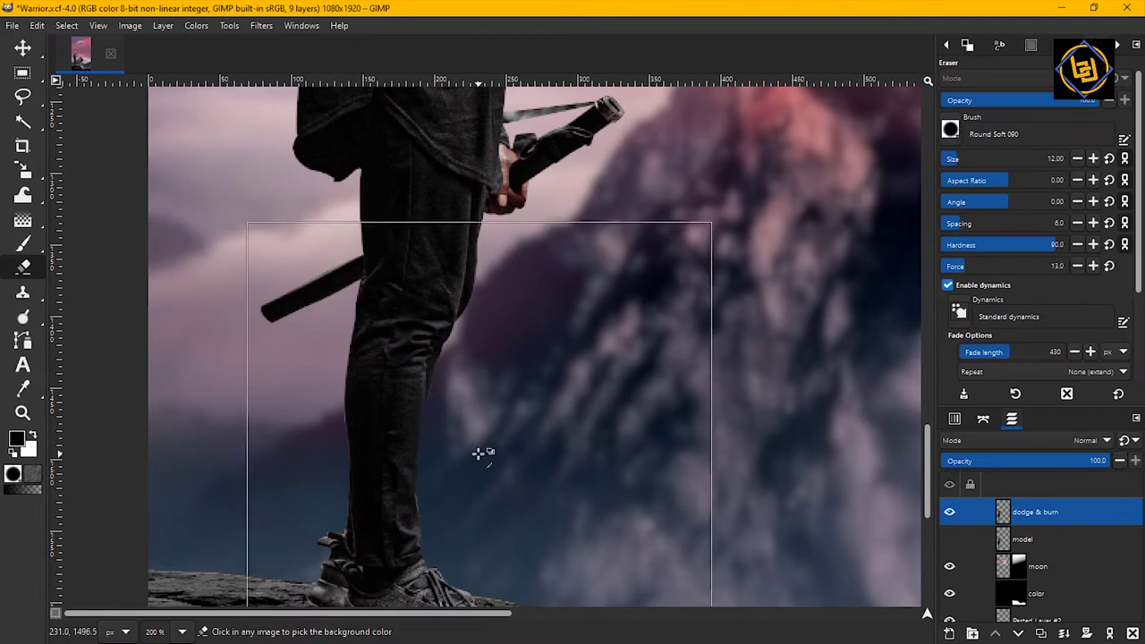
pyautogui.keyDown('ctrl'); pyautogui.scroll(3, 457, 417); pyautogui.keyUp('ctrl')
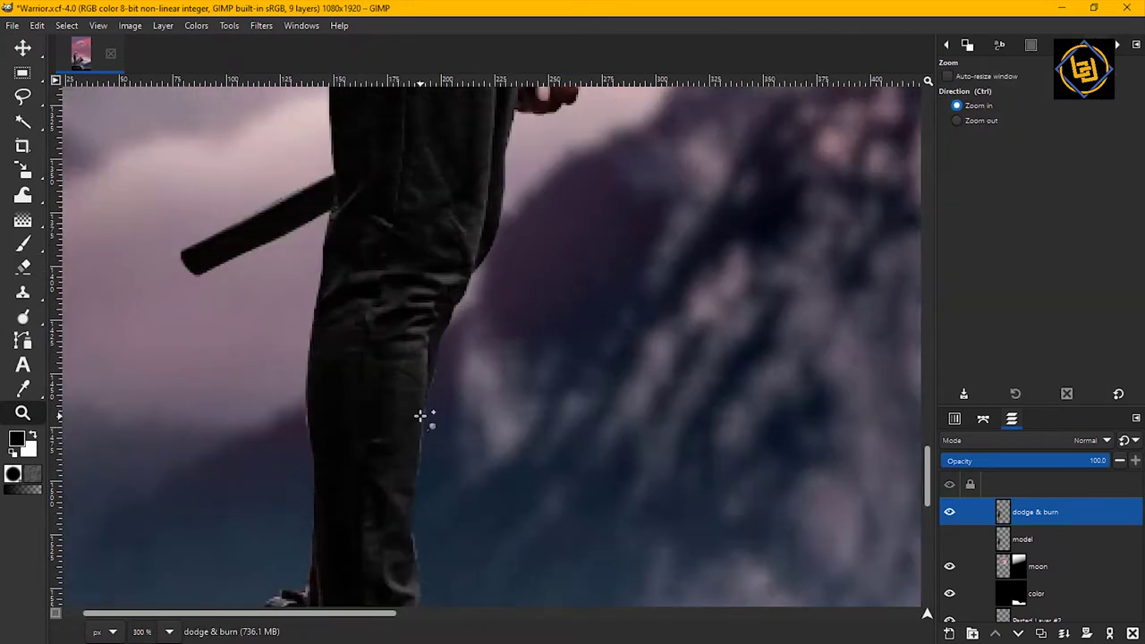
pyautogui.press('[')
pyautogui.press('[')
pyautogui.press('[')
pyautogui.press('[')
pyautogui.press('[')
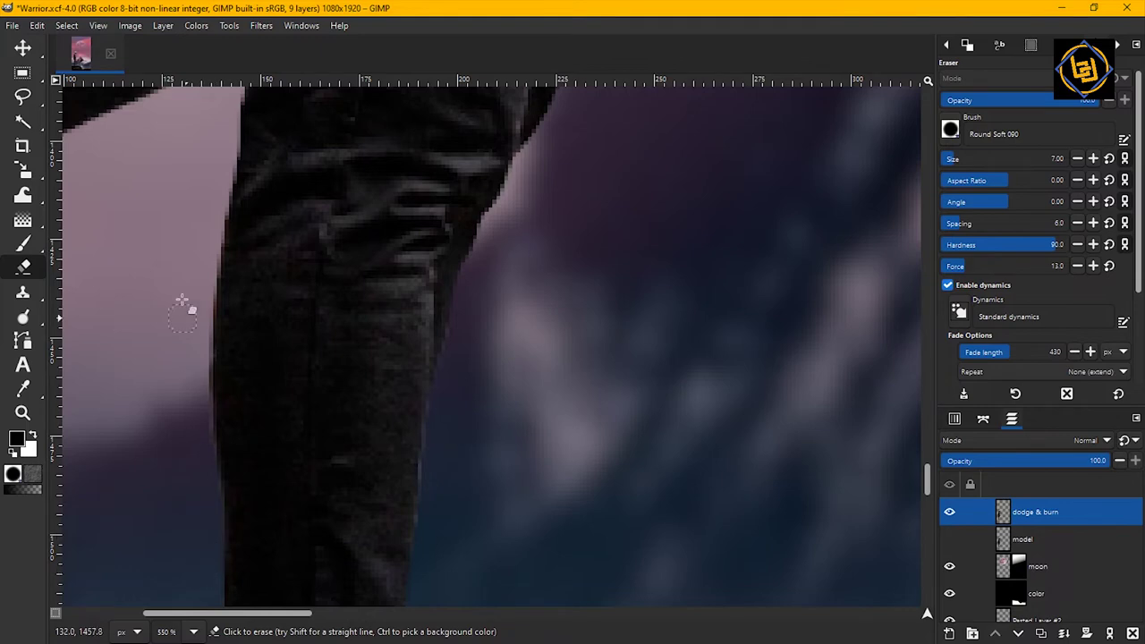
# Shrink the eraser to size 3 and raise its force much higher
pyautogui.moveTo(927, 470); pyautogui.dragTo(927, 497)
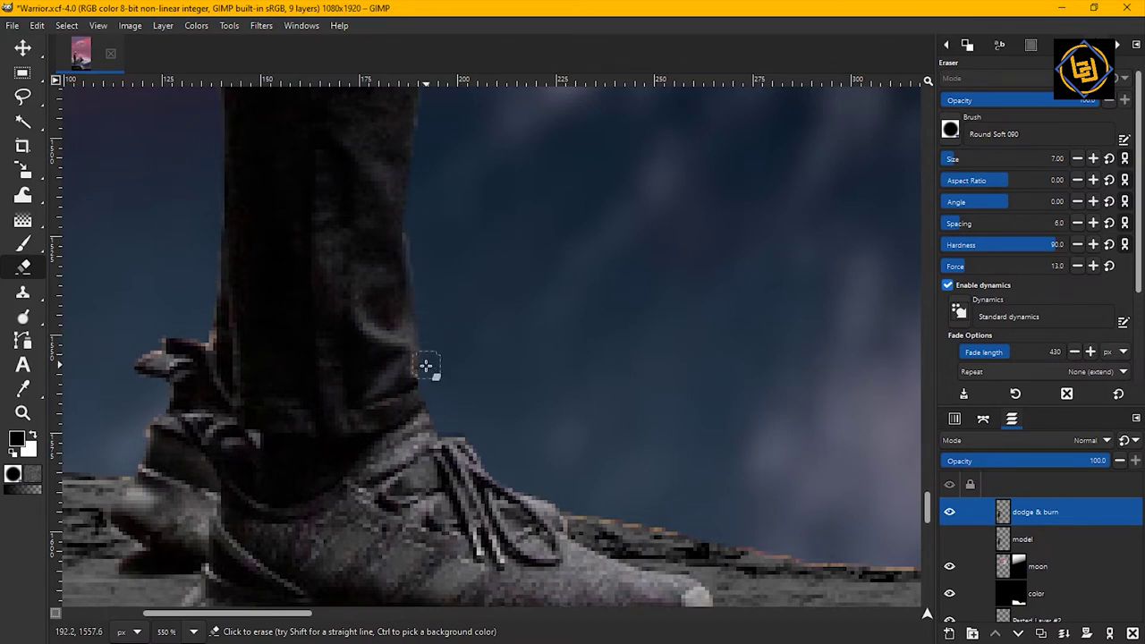
pyautogui.press('[')
pyautogui.press('[')
pyautogui.press('[')
pyautogui.press('[')
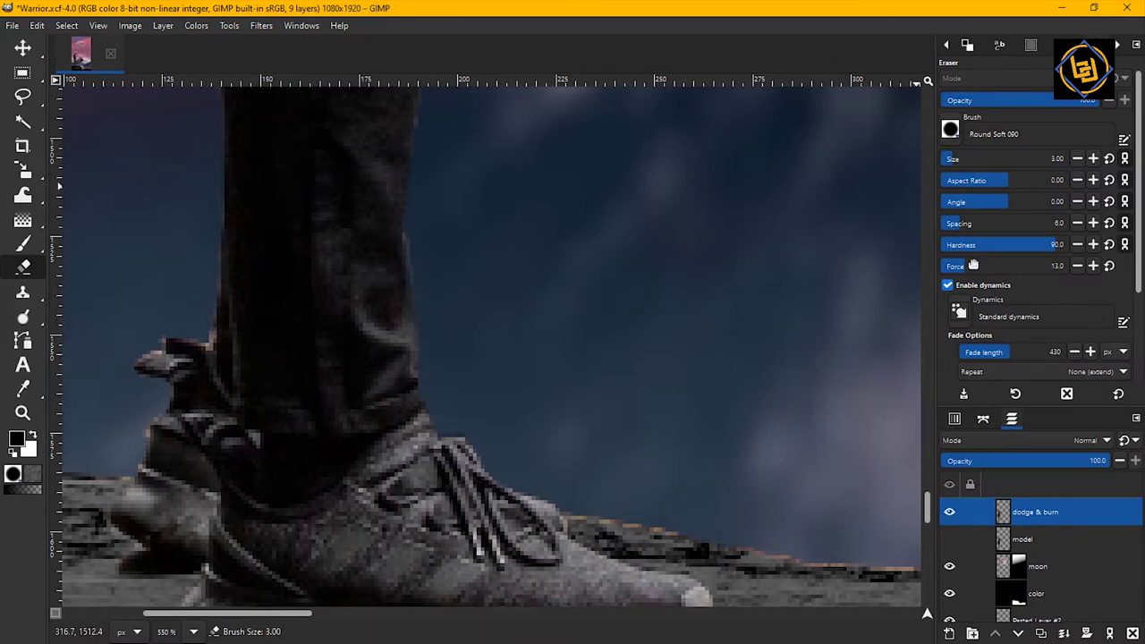
pyautogui.moveTo(973, 265); pyautogui.dragTo(1028, 267)
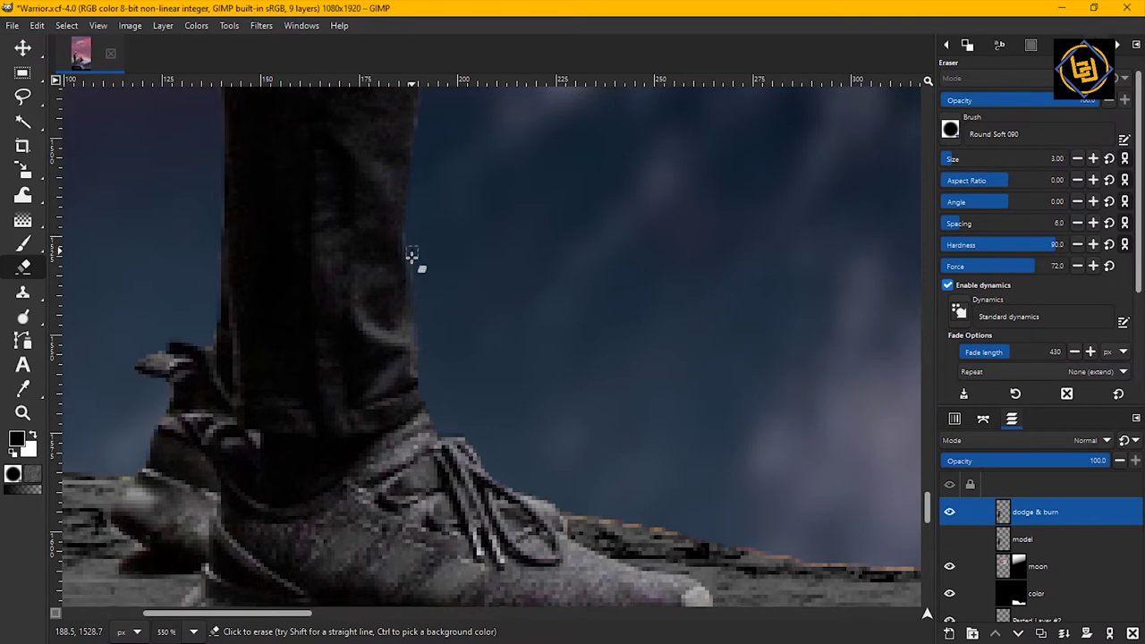
pyautogui.moveTo(927, 510); pyautogui.dragTo(921, 455)
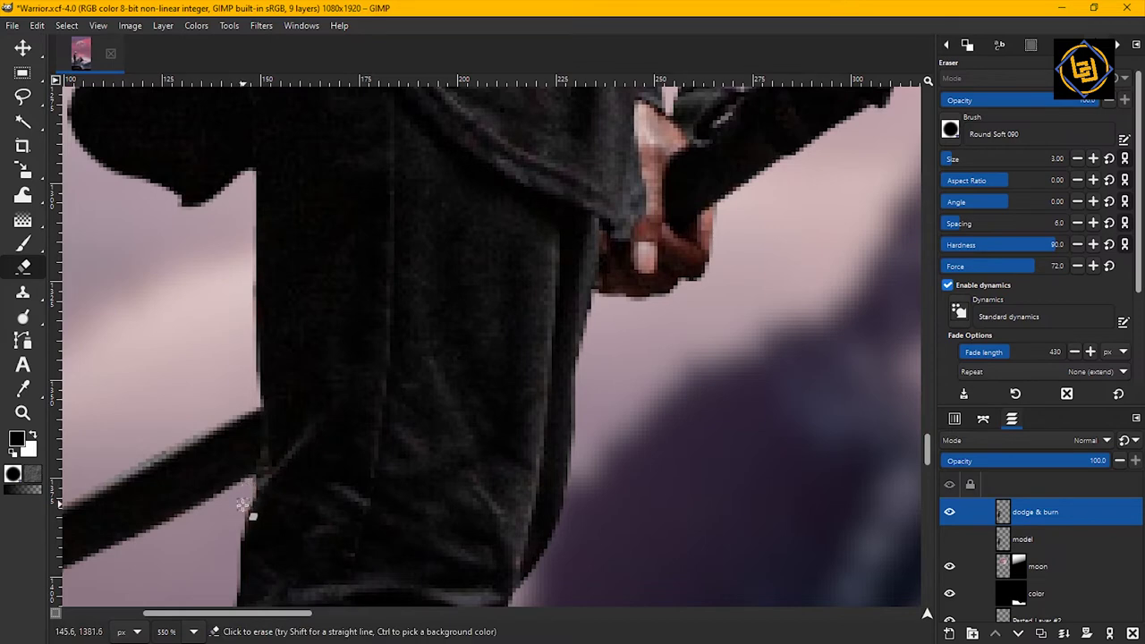
pyautogui.moveTo(926, 444); pyautogui.dragTo(912, 507)
pyautogui.scroll(-2, 1078, 586)
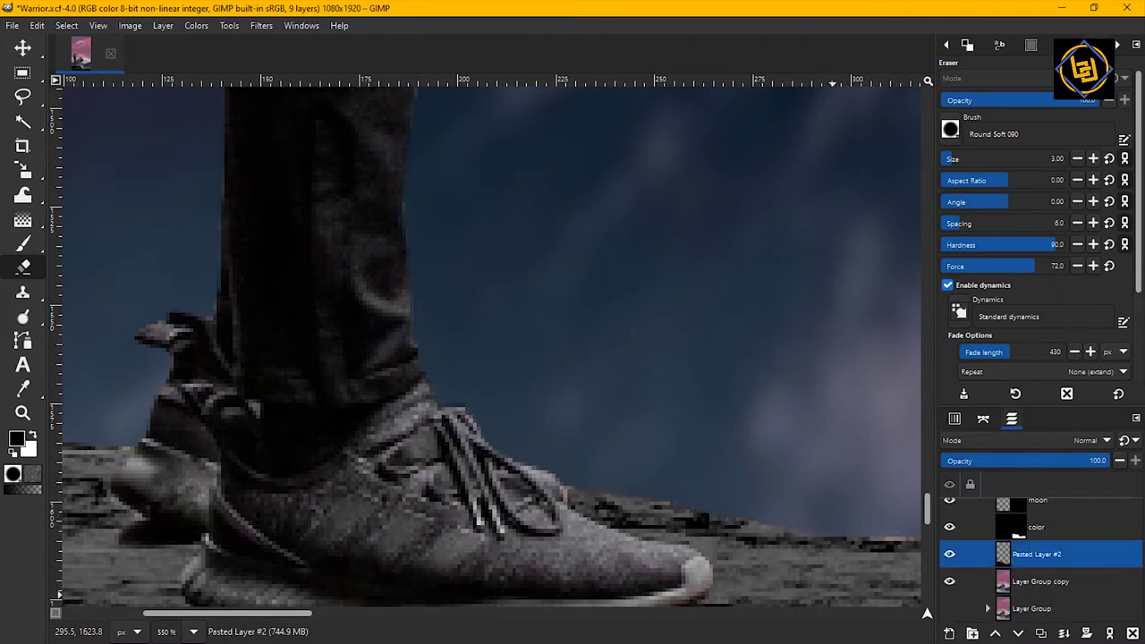
# Erase the light tan fringe along the top edge of the rock ledge
pyautogui.moveTo(308, 614); pyautogui.dragTo(431, 614)
pyautogui.moveTo(291, 534); pyautogui.dragTo(456, 541)
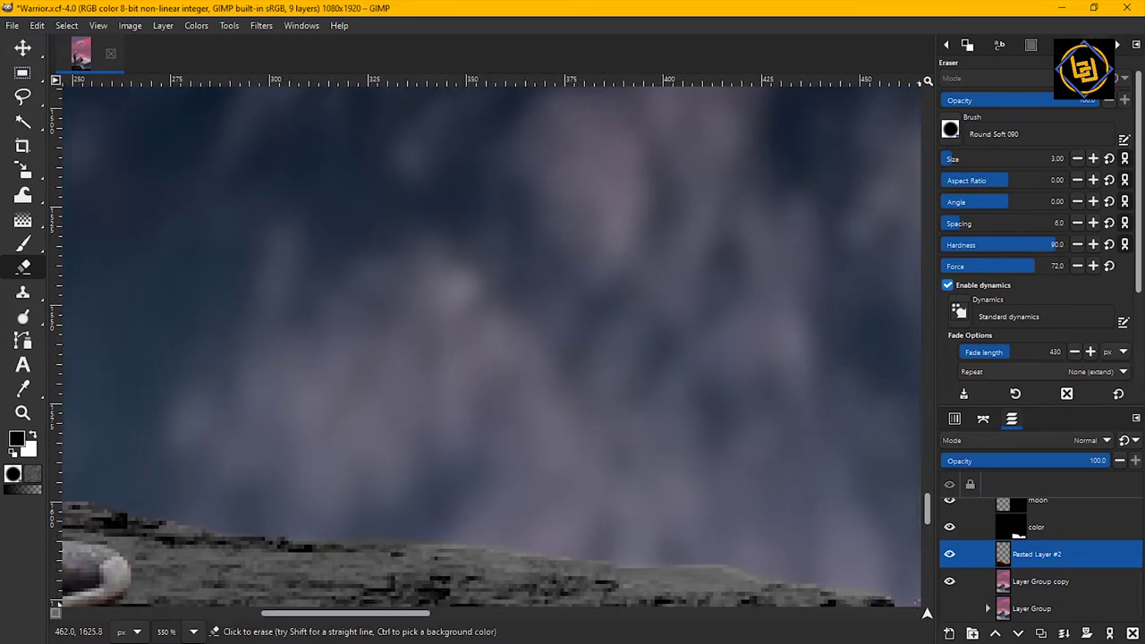
pyautogui.moveTo(475, 614); pyautogui.dragTo(515, 613)
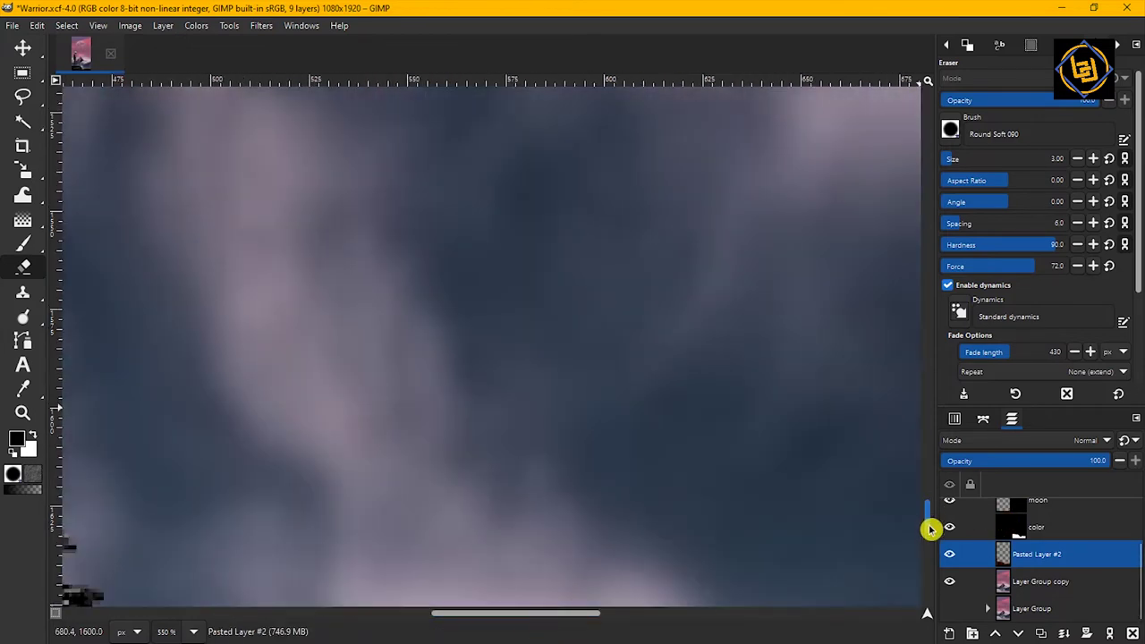
pyautogui.moveTo(930, 528); pyautogui.dragTo(930, 582)
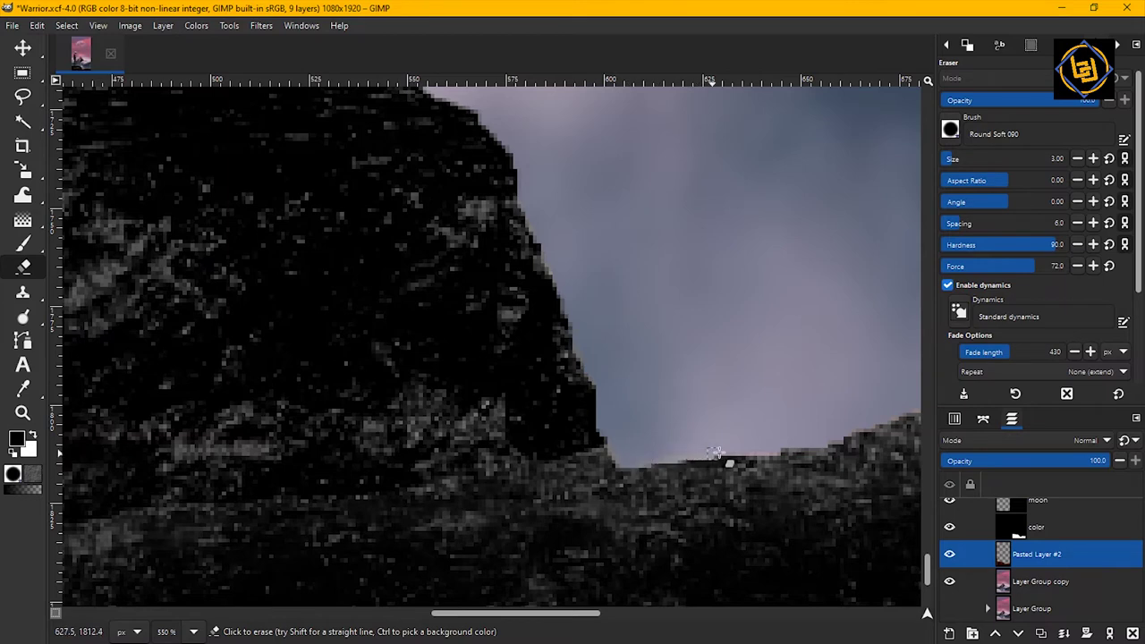
pyautogui.moveTo(568, 614); pyautogui.dragTo(711, 613)
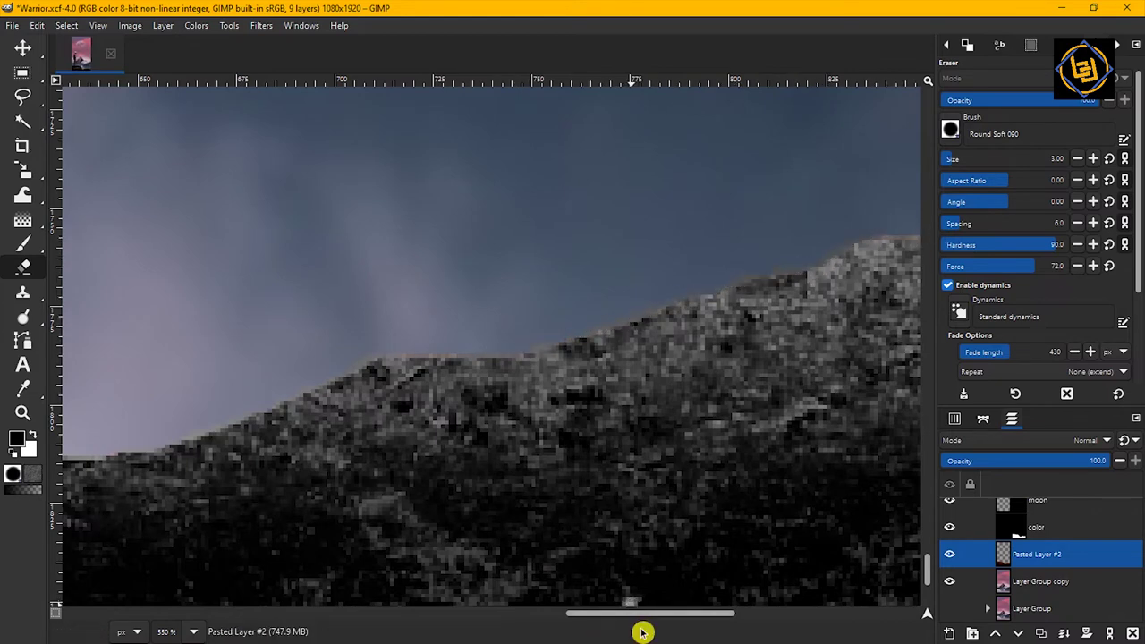
pyautogui.moveTo(641, 615); pyautogui.dragTo(877, 614)
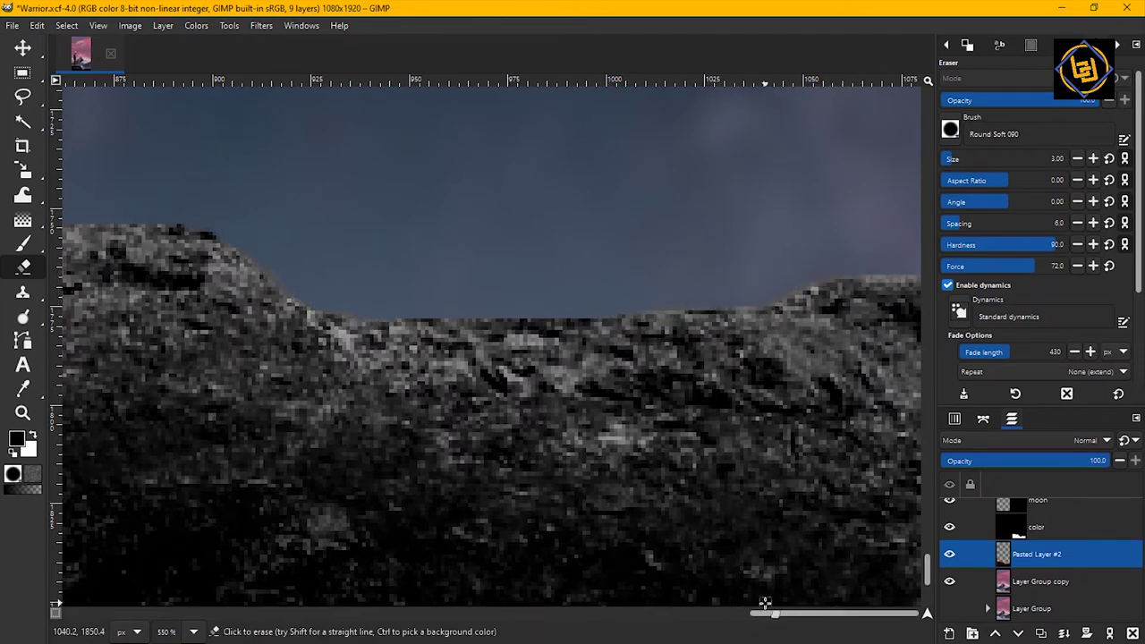
pyautogui.moveTo(805, 614); pyautogui.dragTo(77, 617)
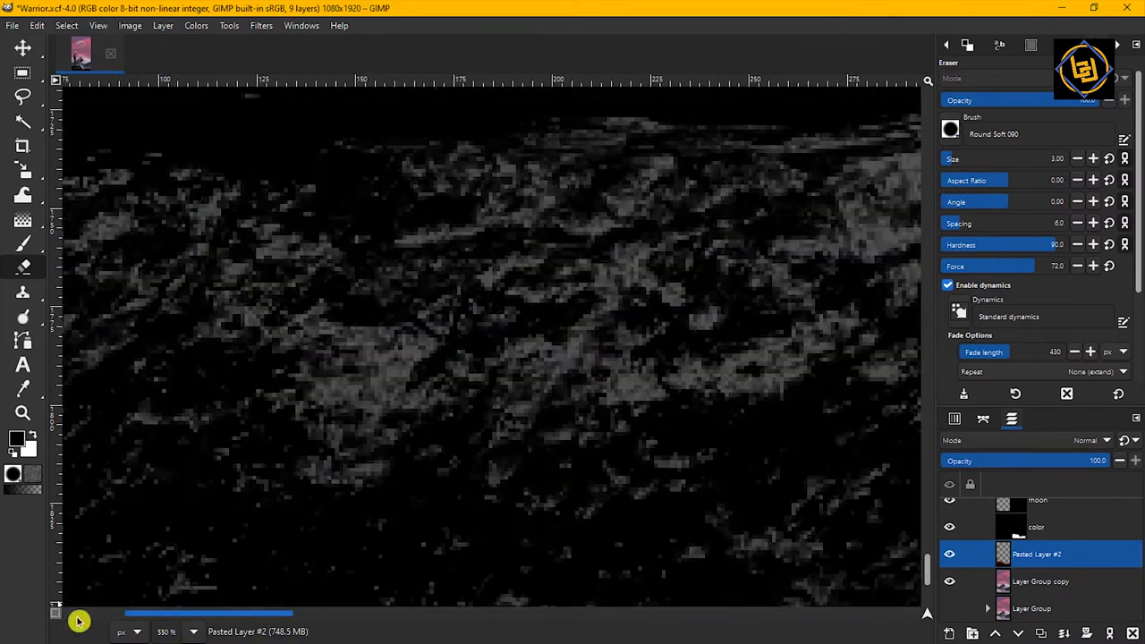
pyautogui.moveTo(928, 552); pyautogui.dragTo(928, 524)
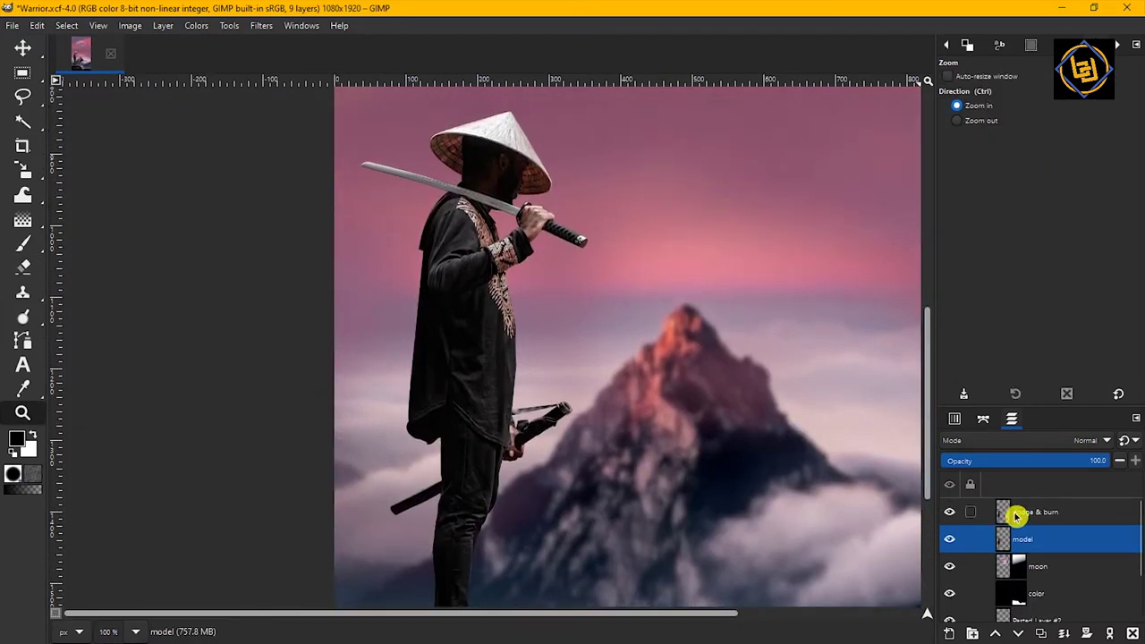
# Dodge highlights on the warrior's legs with force 14 and the 2. Hardness 025 brush
pyautogui.click(1017, 512)
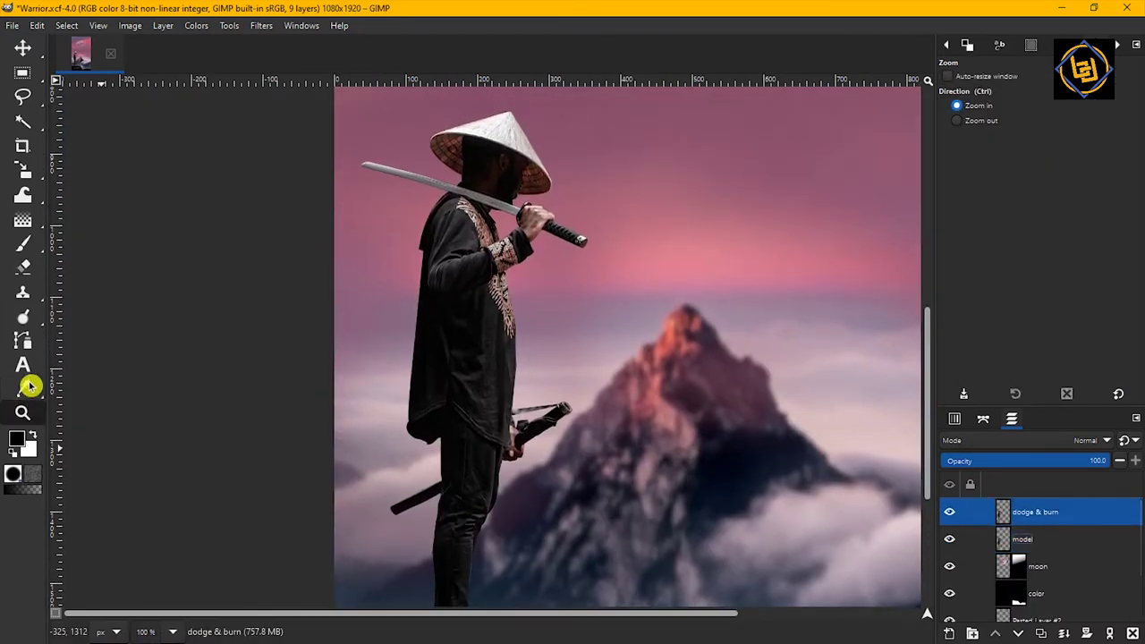
pyautogui.click(24, 314)
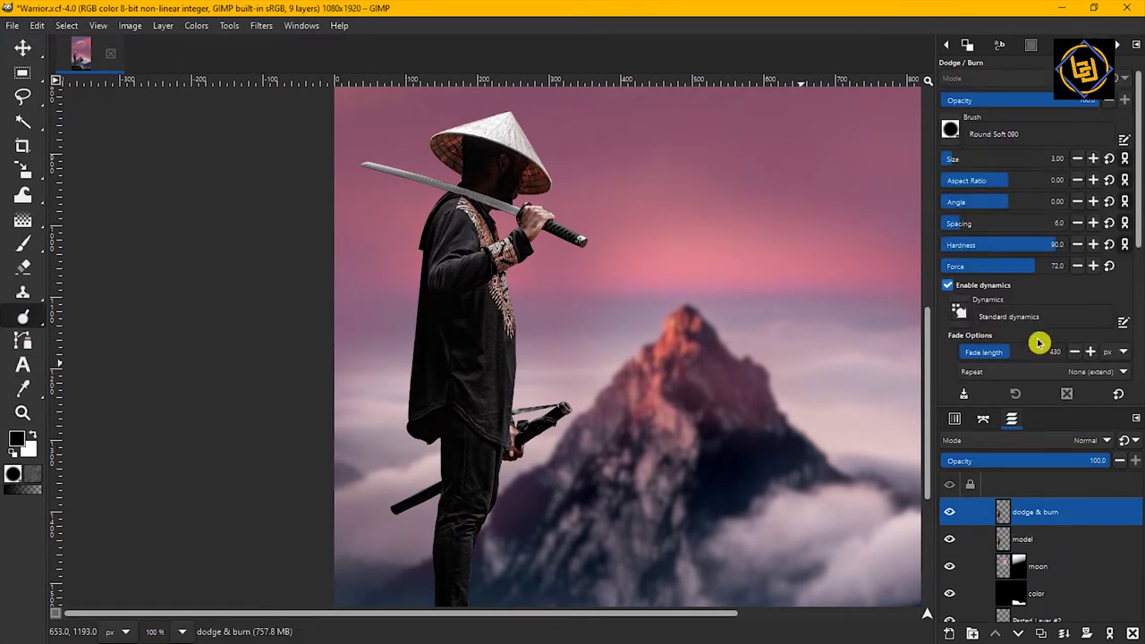
pyautogui.moveTo(1032, 260); pyautogui.dragTo(1002, 260)
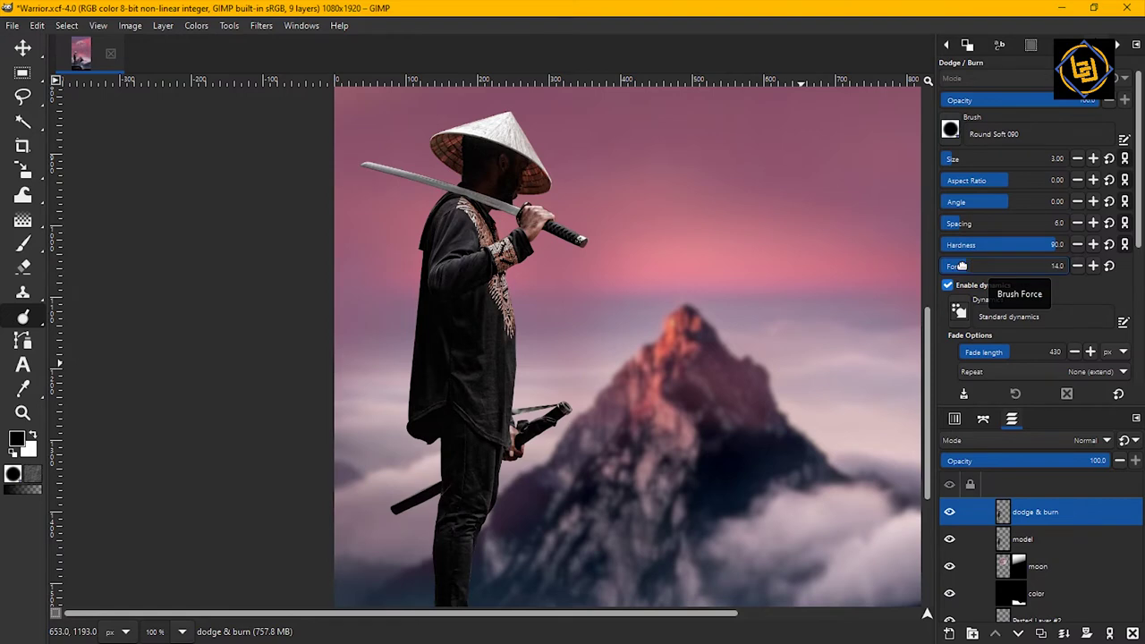
pyautogui.click(952, 132)
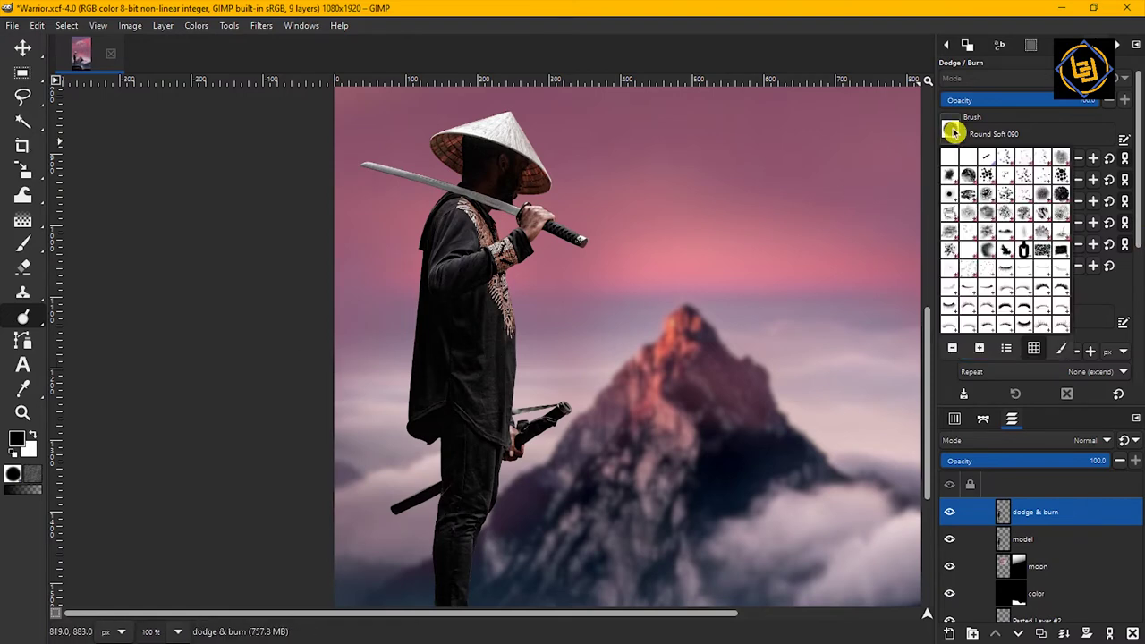
pyautogui.moveTo(1070, 171)
pyautogui.mouseDown()
pyautogui.moveTo(1071, 250)
pyautogui.moveTo(1050, 255)
pyautogui.mouseUp()
pyautogui.click(1042, 244)
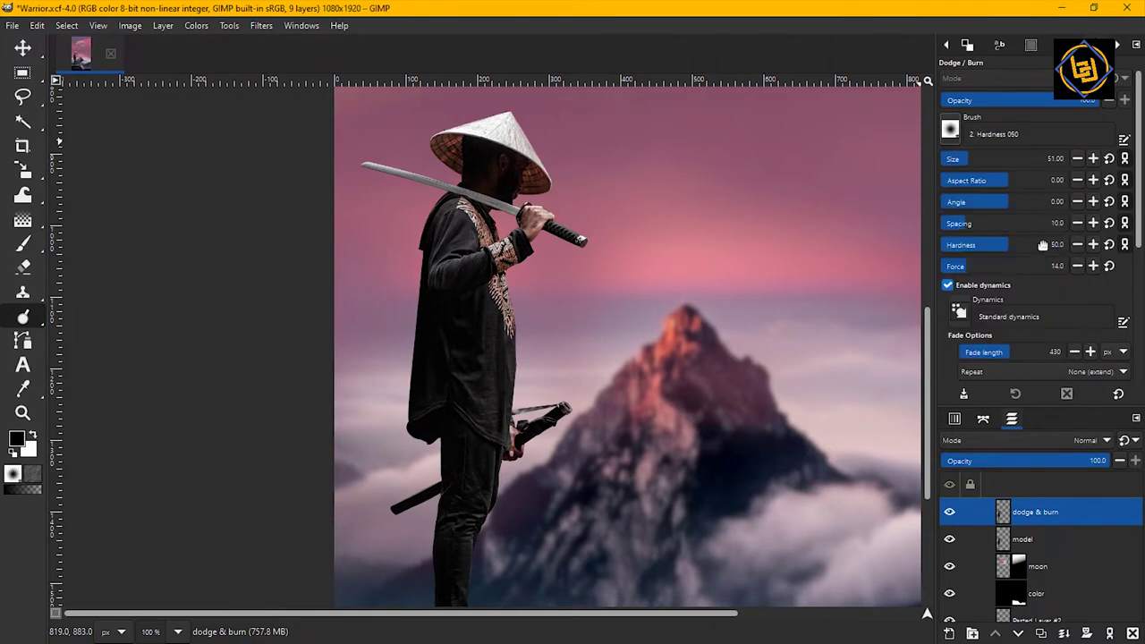
pyautogui.click(951, 129)
pyautogui.moveTo(1076, 178); pyautogui.dragTo(1076, 250)
pyautogui.click(1020, 304)
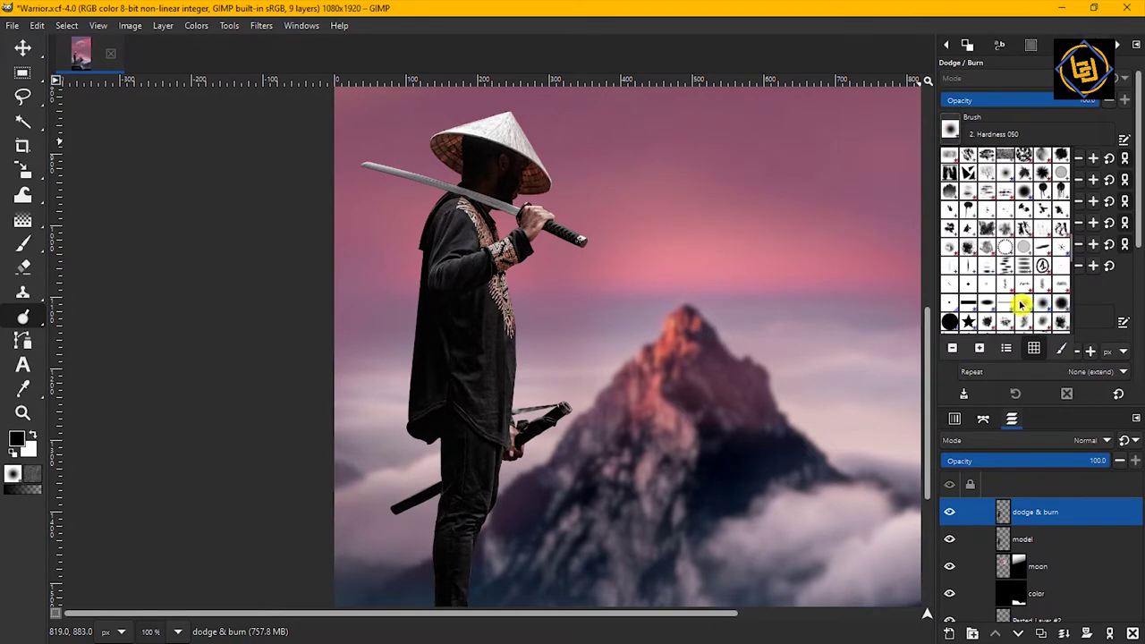
pyautogui.moveTo(417, 367)
pyautogui.mouseDown()
pyautogui.moveTo(410, 455)
pyautogui.moveTo(479, 493)
pyautogui.moveTo(476, 456)
pyautogui.moveTo(464, 521)
pyautogui.mouseUp()
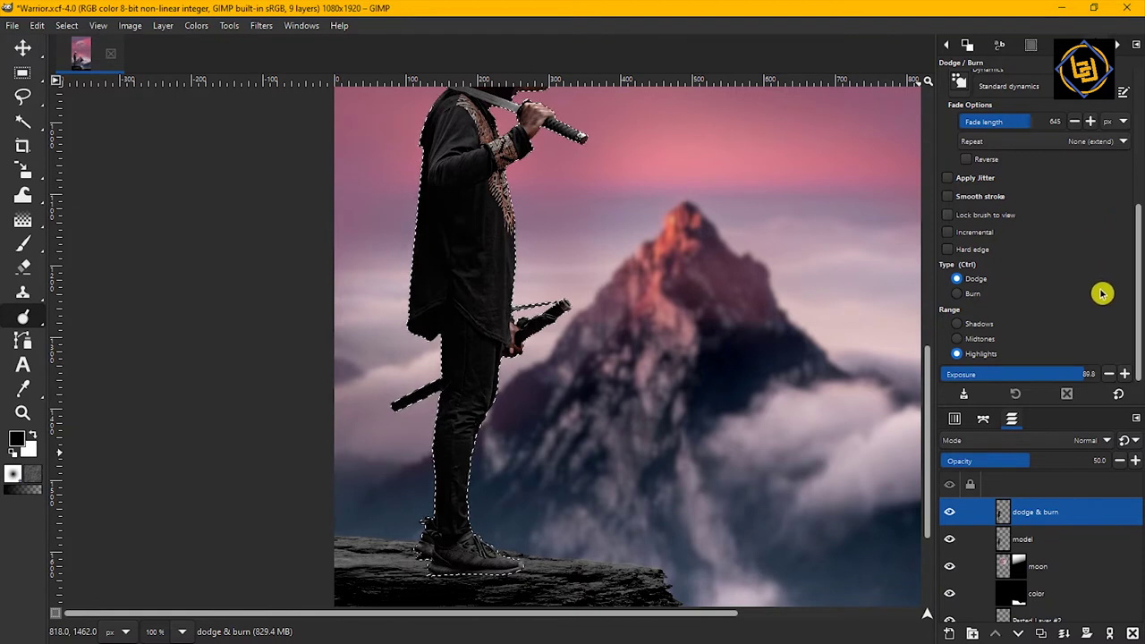
# Set the dodge & burn layer's opacity to 60
pyautogui.moveTo(1029, 461)
pyautogui.mouseDown()
pyautogui.moveTo(1069, 460)
pyautogui.moveTo(1043, 460)
pyautogui.mouseUp()
pyautogui.click(1106, 462)
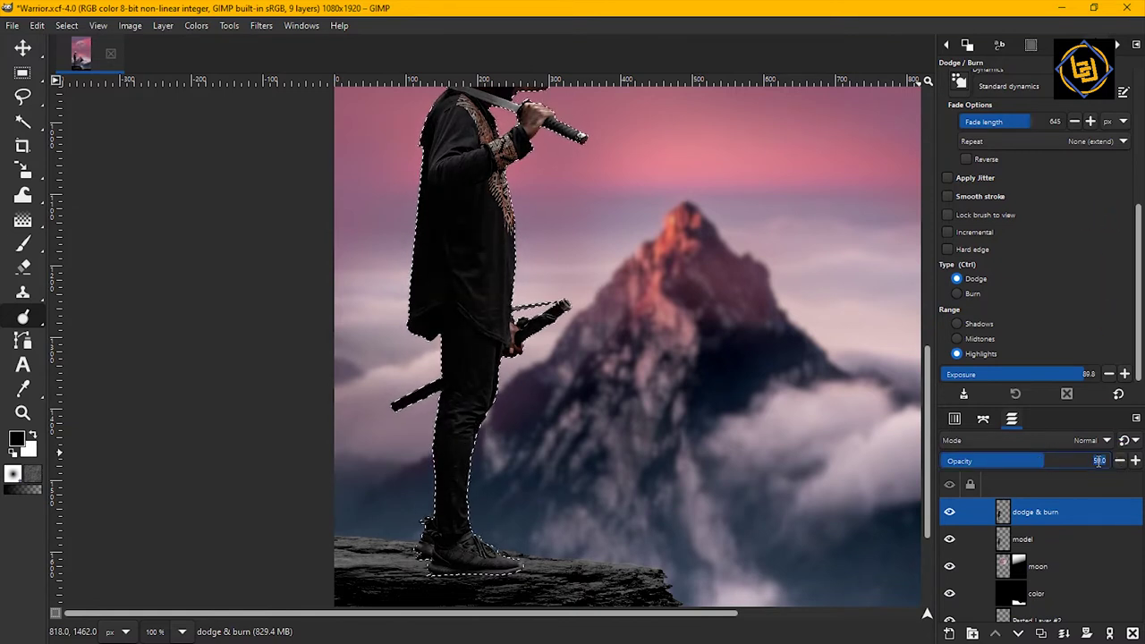
pyautogui.write('60')
pyautogui.press('Return')
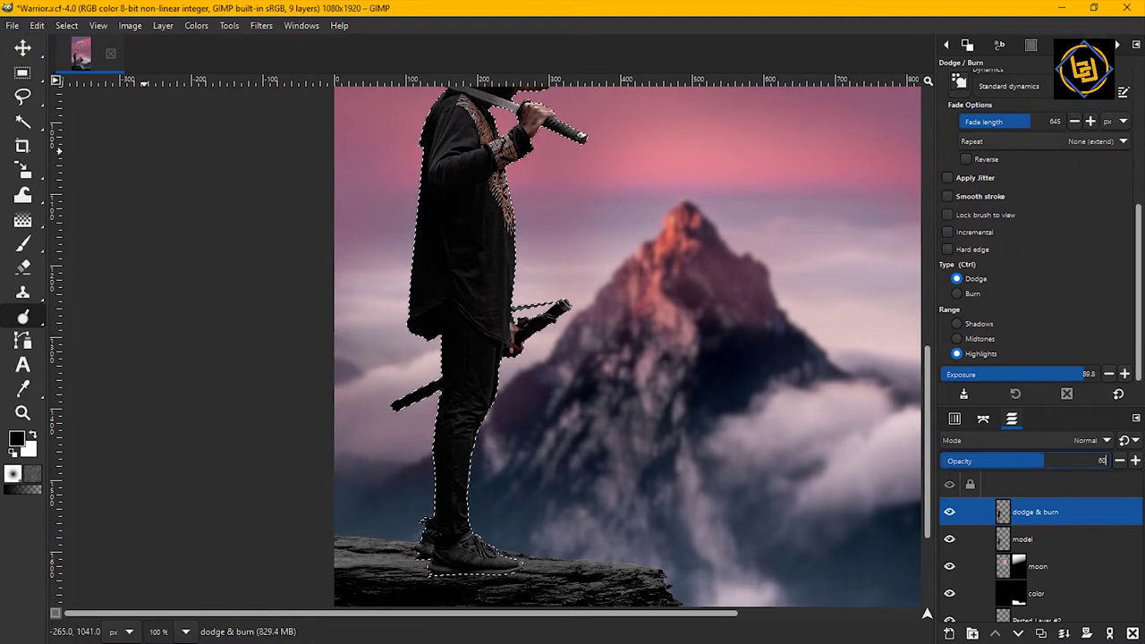
pyautogui.click(22, 47)
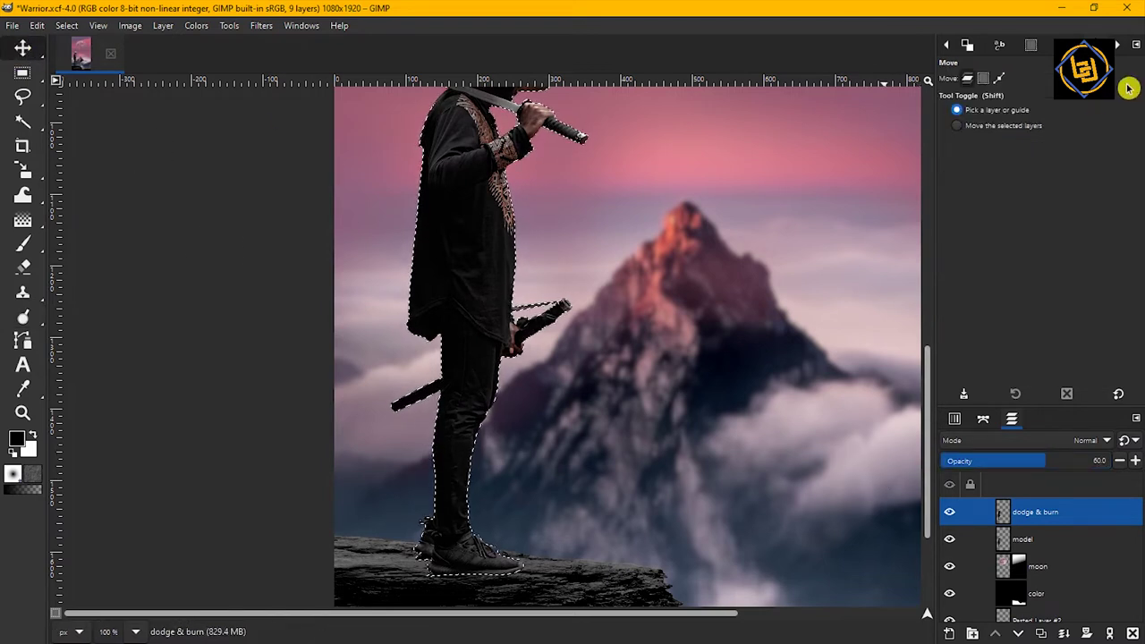
# Add a new layer named 'shadow' above moon and clear the selection
pyautogui.click(1063, 568)
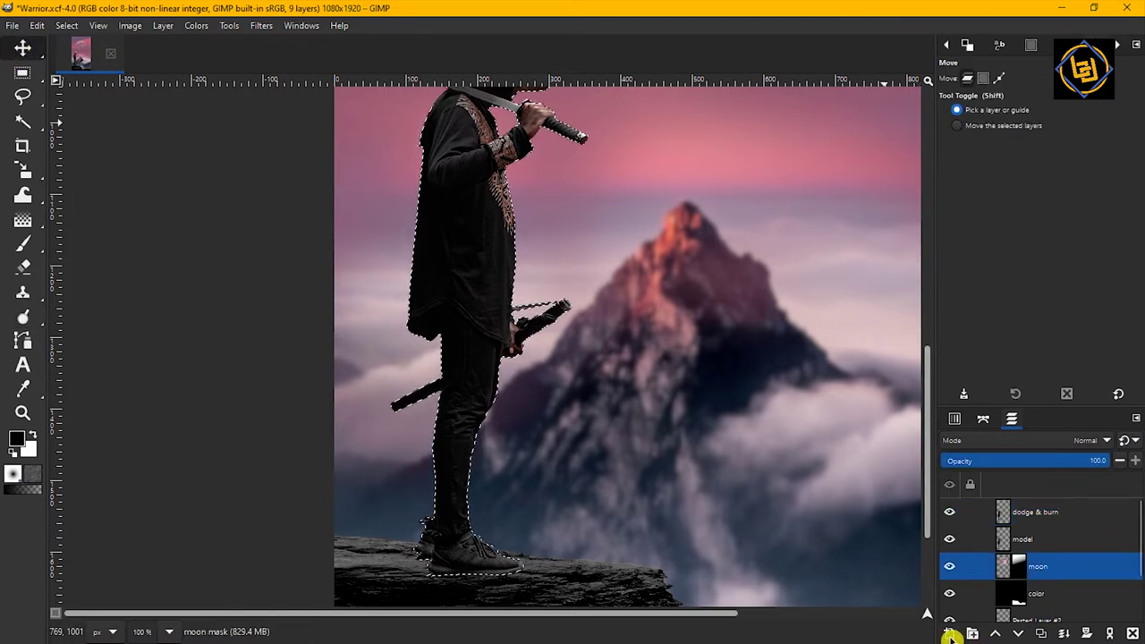
pyautogui.click(950, 635)
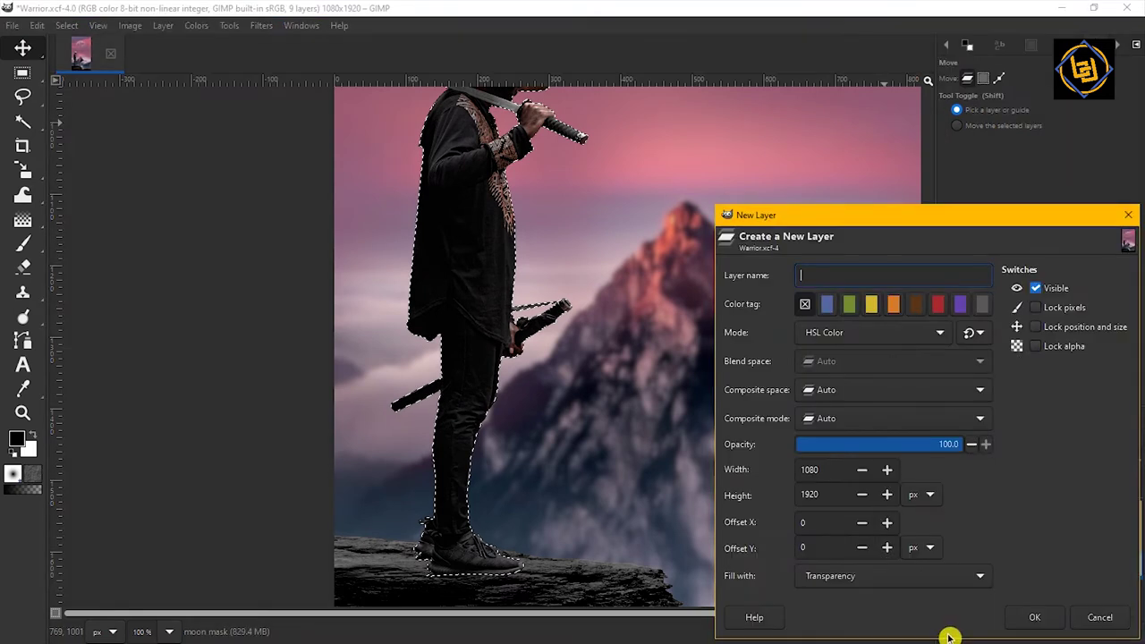
pyautogui.write('shadow')
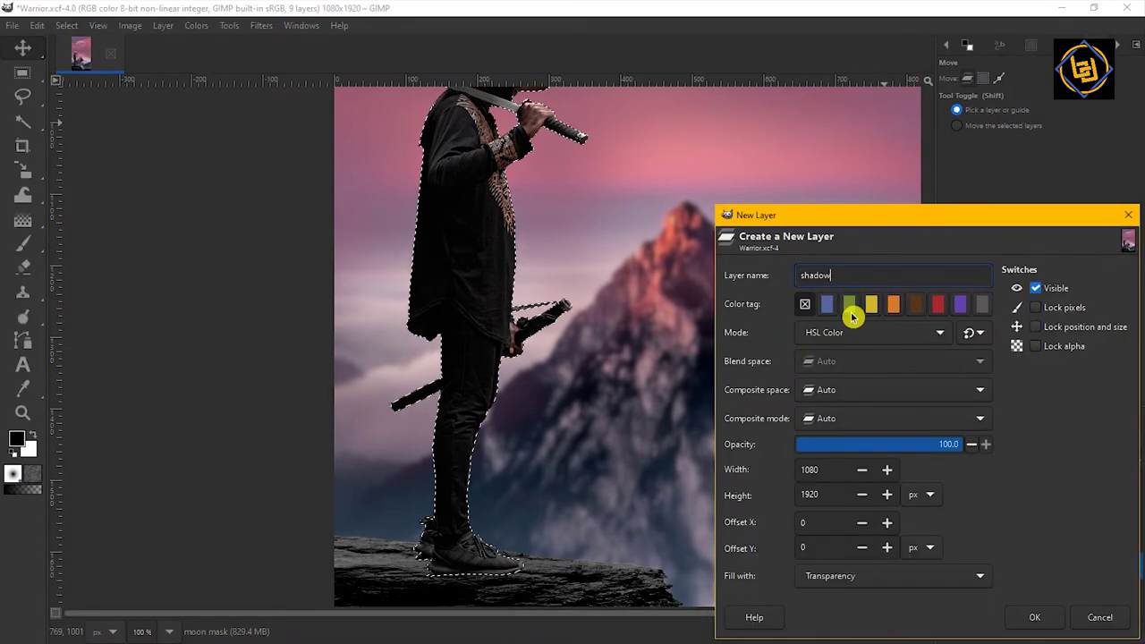
pyautogui.click(1026, 616)
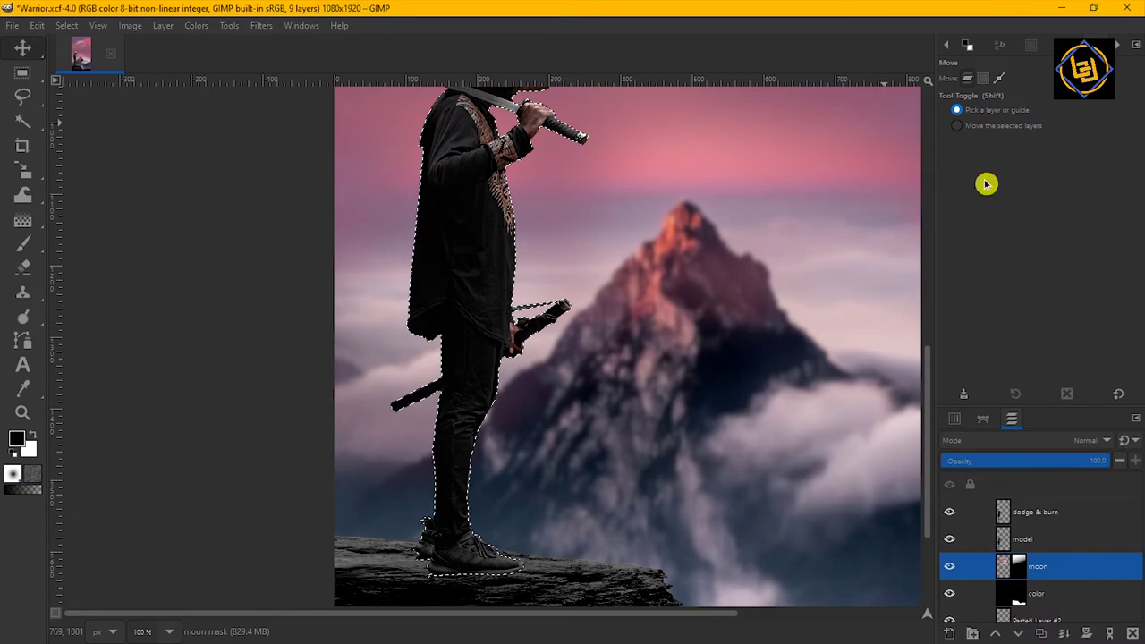
pyautogui.click(27, 243)
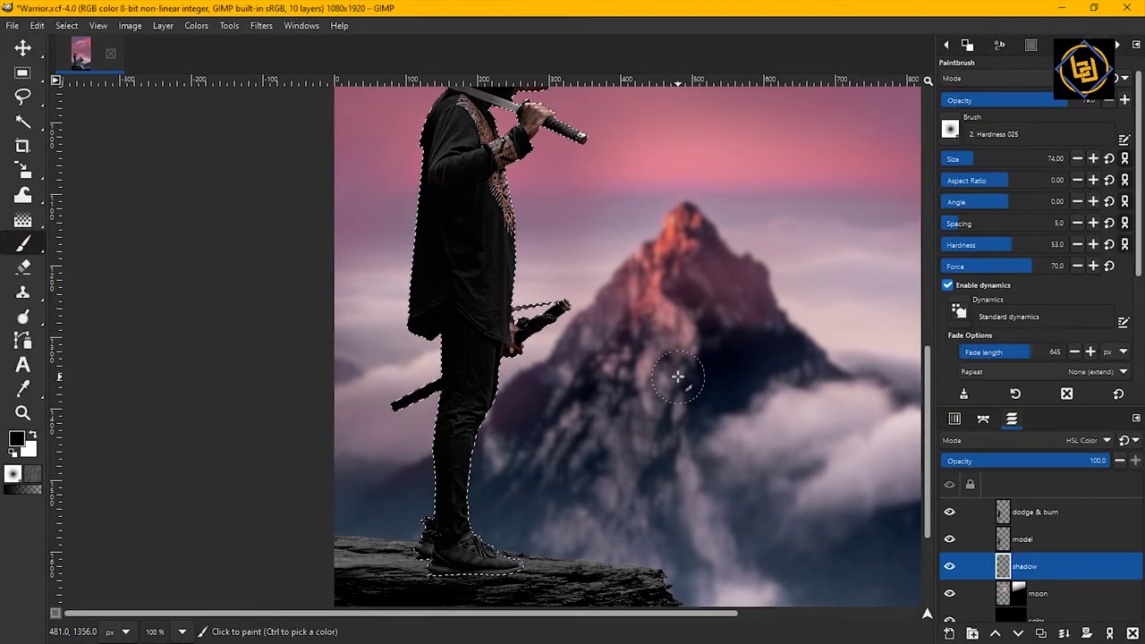
pyautogui.hotkey('ctrl', 'shift', 'a')
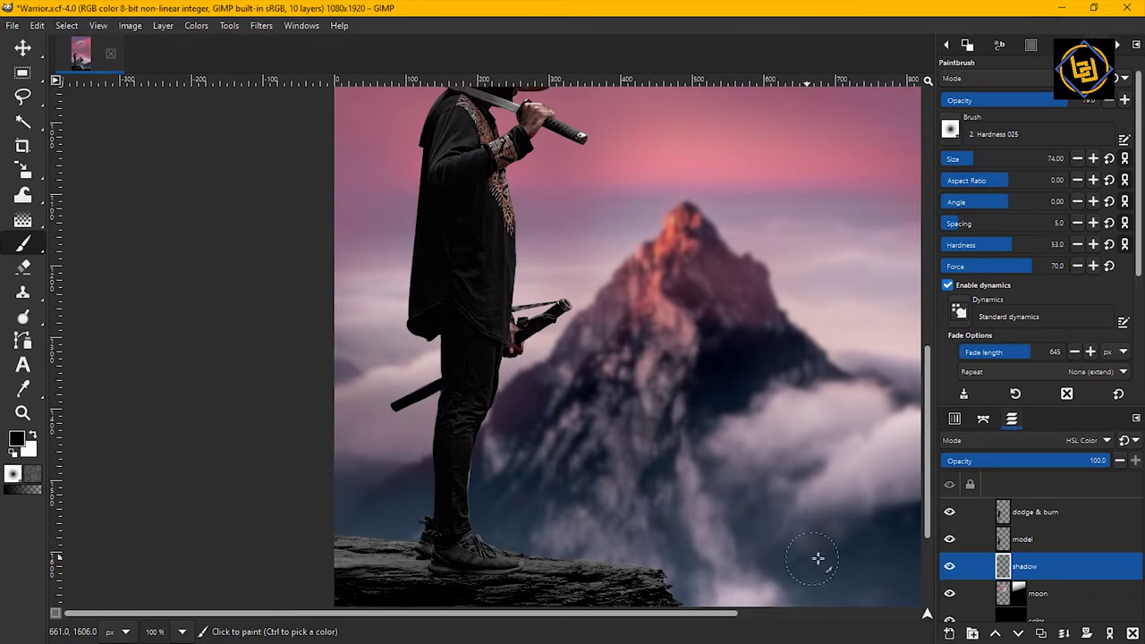
# Set the Paintbrush to 2. Block 02 at size 70, hardness 43 and force 58
pyautogui.moveTo(928, 472); pyautogui.dragTo(928, 506)
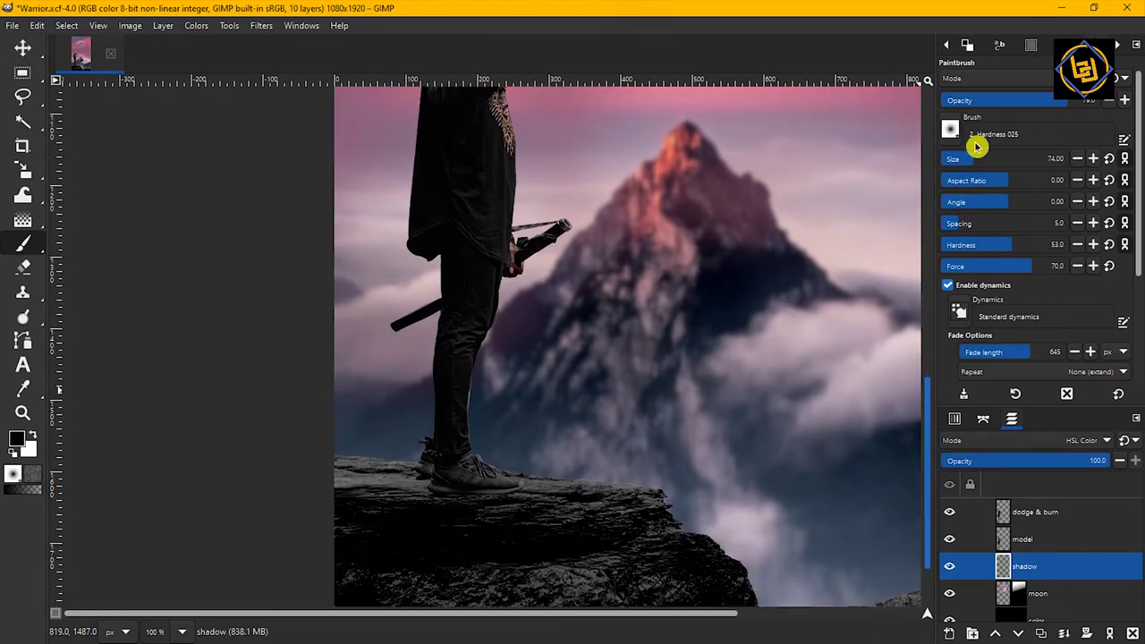
pyautogui.click(951, 130)
pyautogui.scroll(-7, 1069, 236)
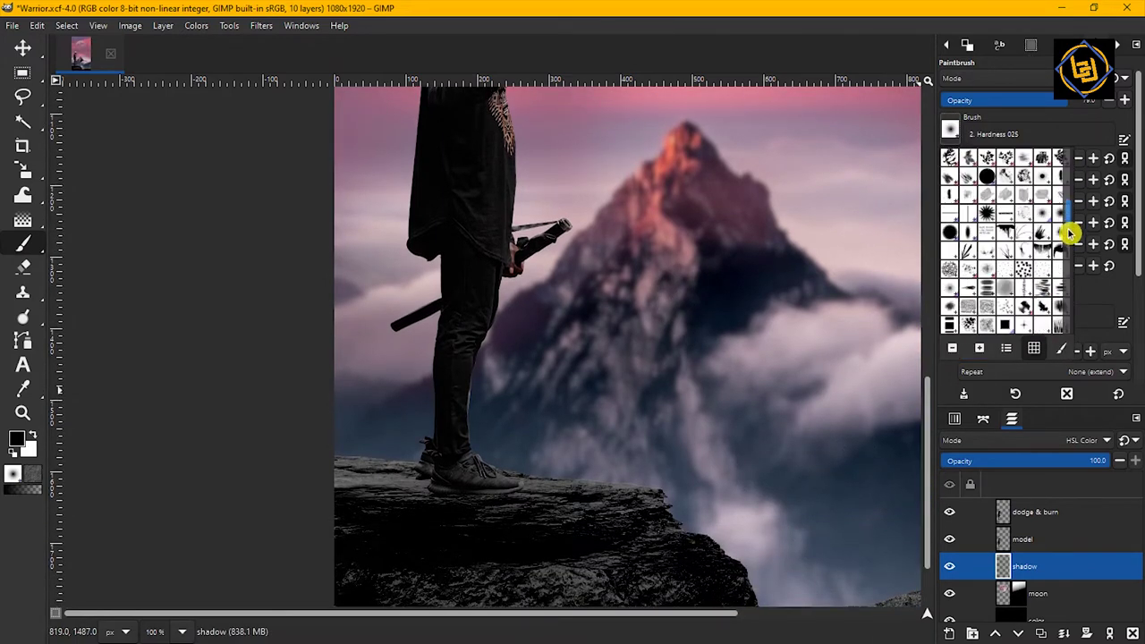
pyautogui.click(997, 286)
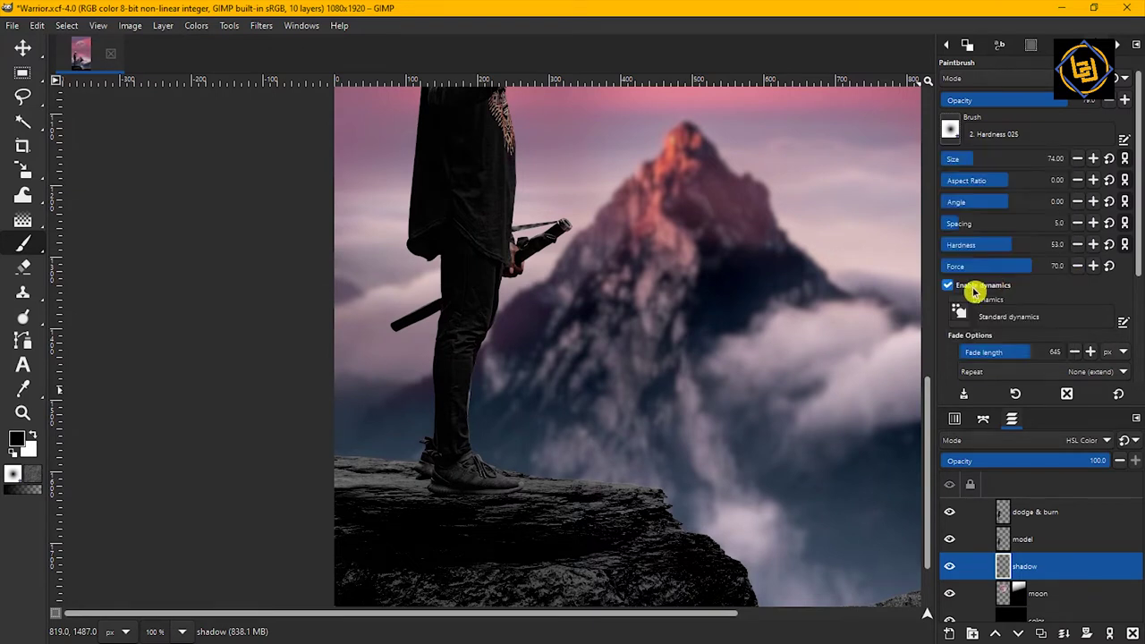
pyautogui.press(']')
pyautogui.press(']')
pyautogui.press(']')
pyautogui.press(']')
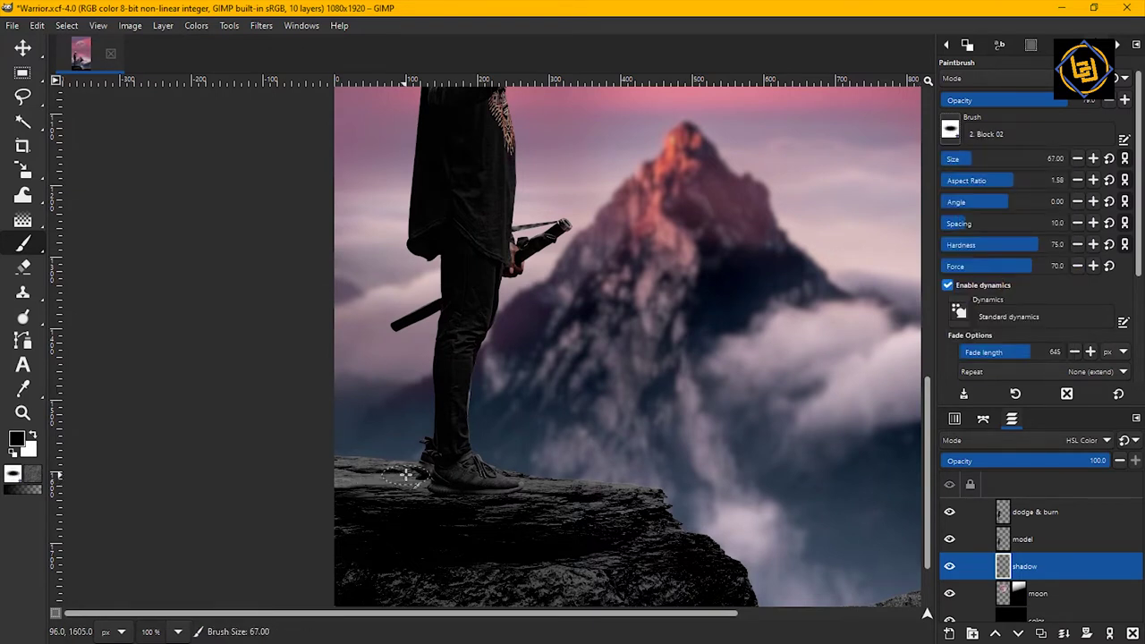
pyautogui.press(']')
pyautogui.press(']')
pyautogui.press(']')
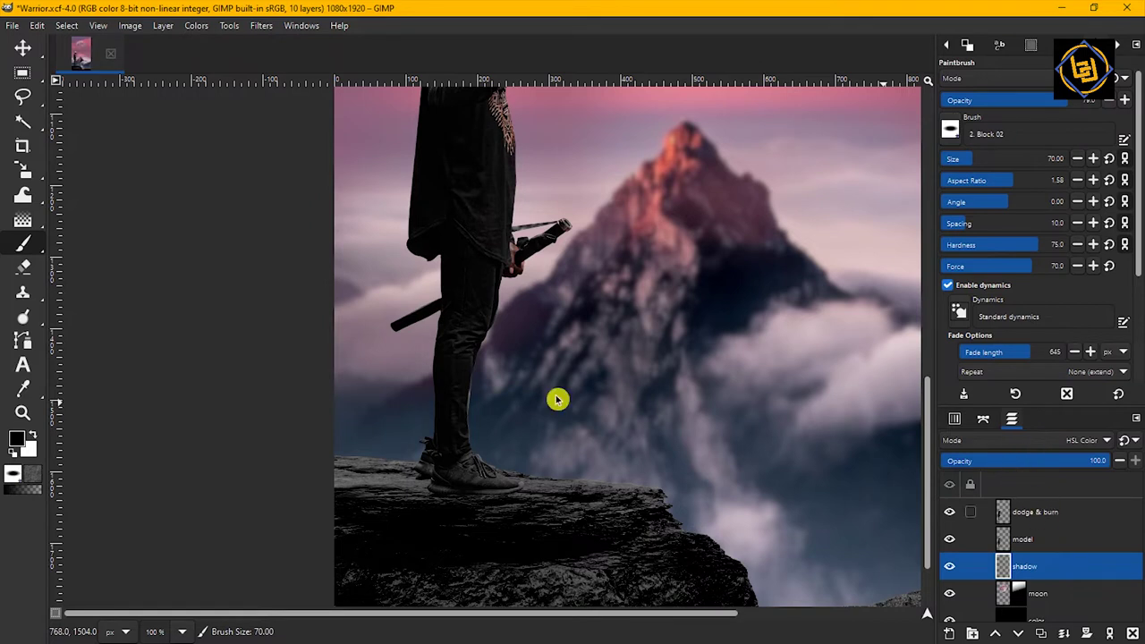
pyautogui.click(996, 245)
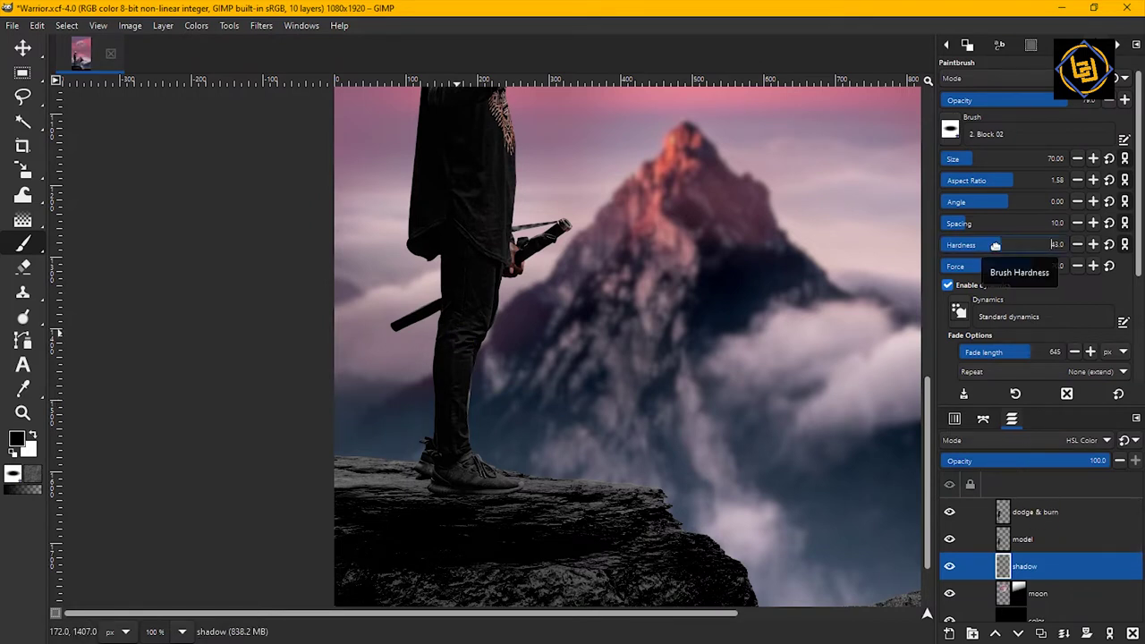
pyautogui.click(1013, 266)
pyautogui.click(1009, 422)
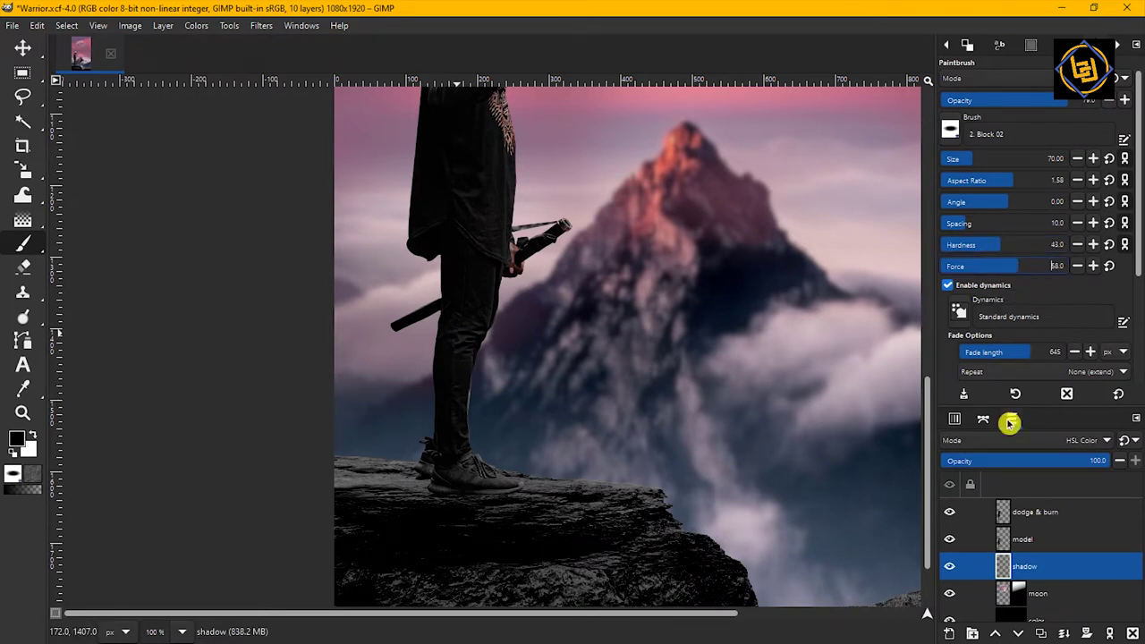
pyautogui.click(1014, 445)
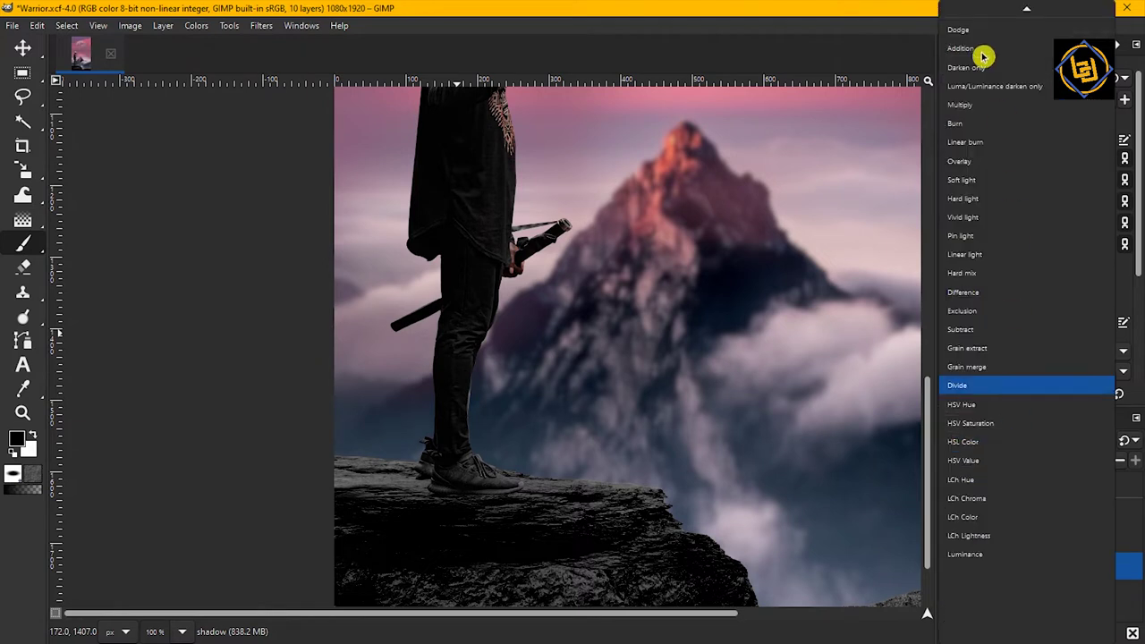
pyautogui.click(488, 456)
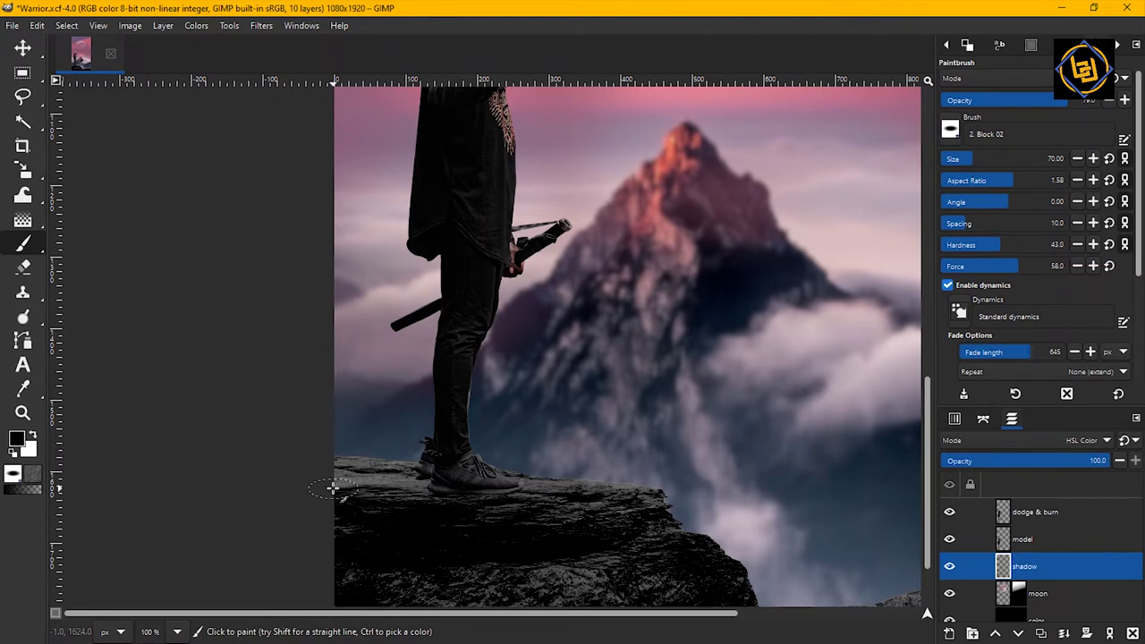
# Switch the shadow layer's mode to Multiply and drop its opacity to 68
pyautogui.click(1038, 447)
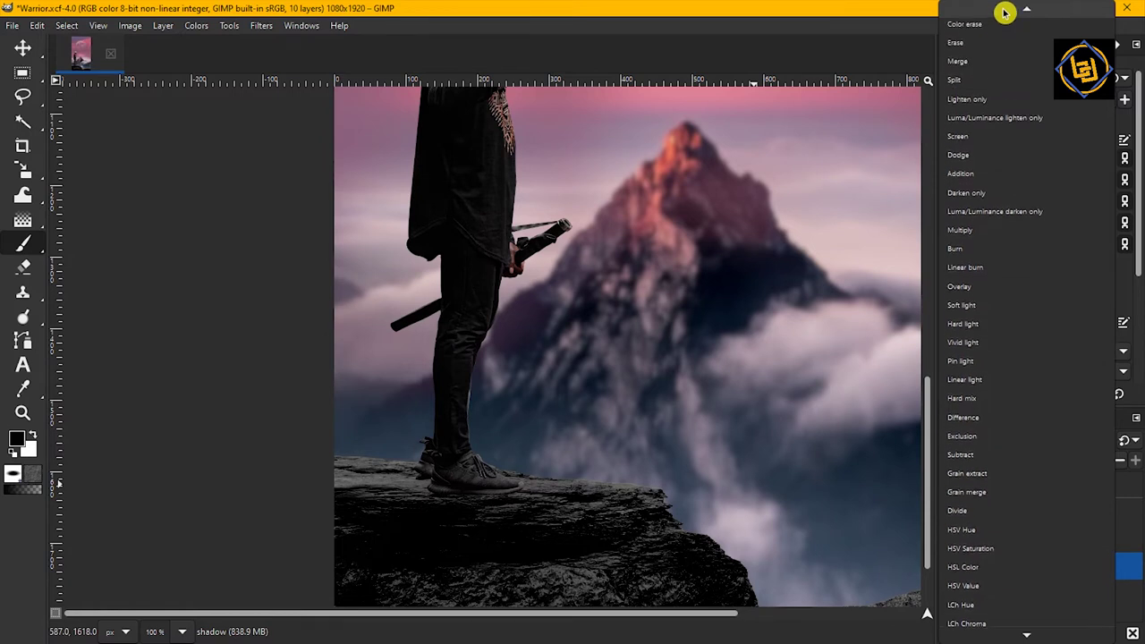
pyautogui.press('Escape')
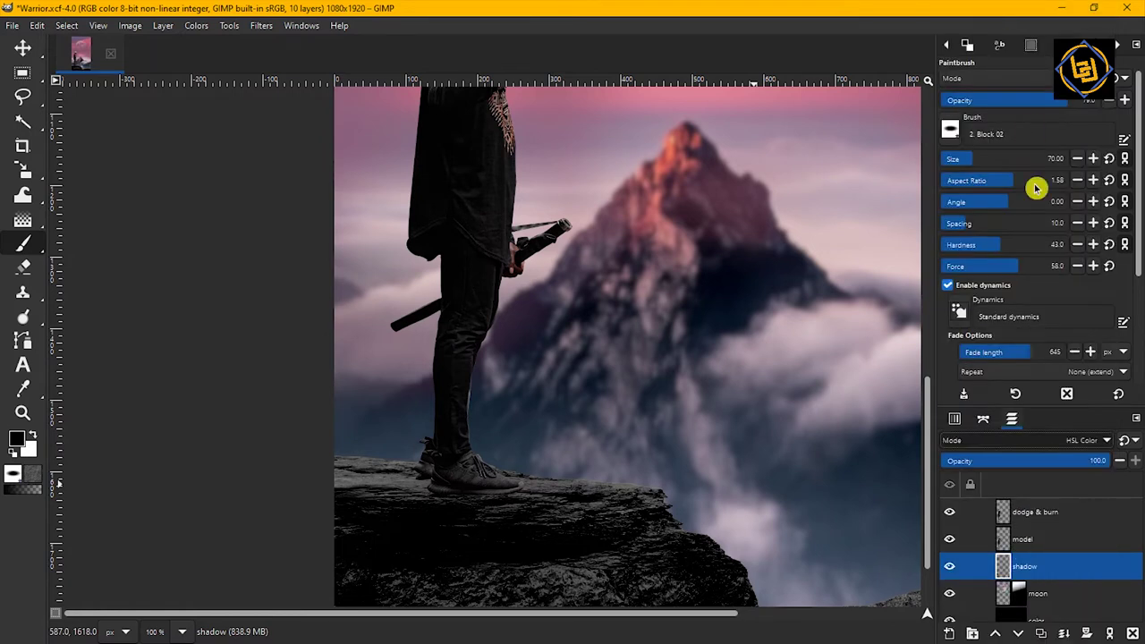
pyautogui.click(1044, 447)
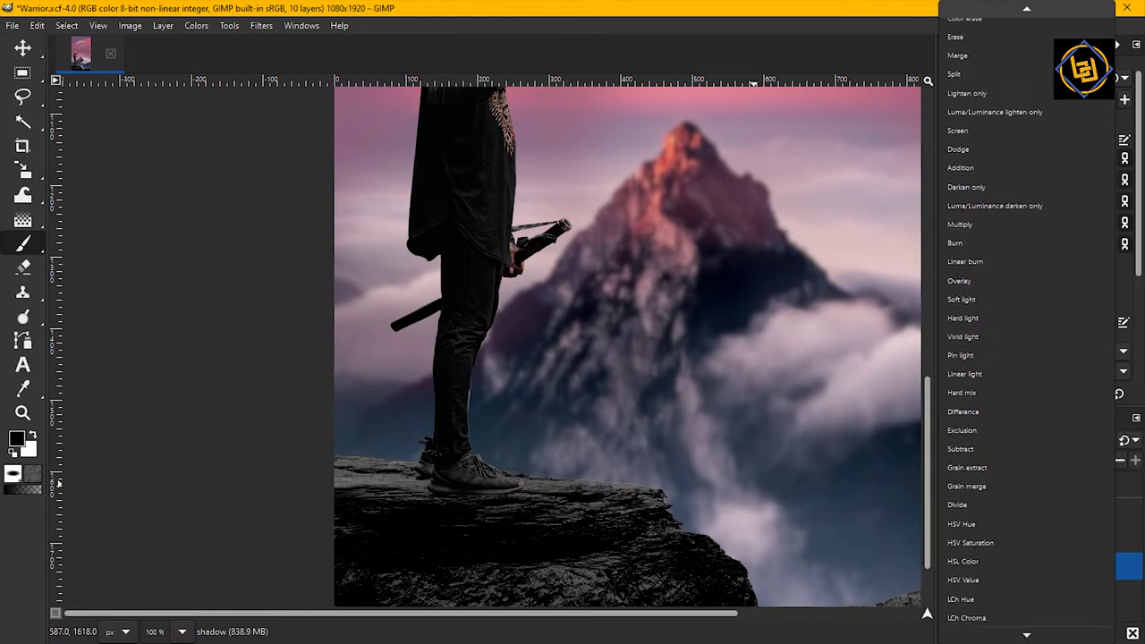
pyautogui.press('Escape')
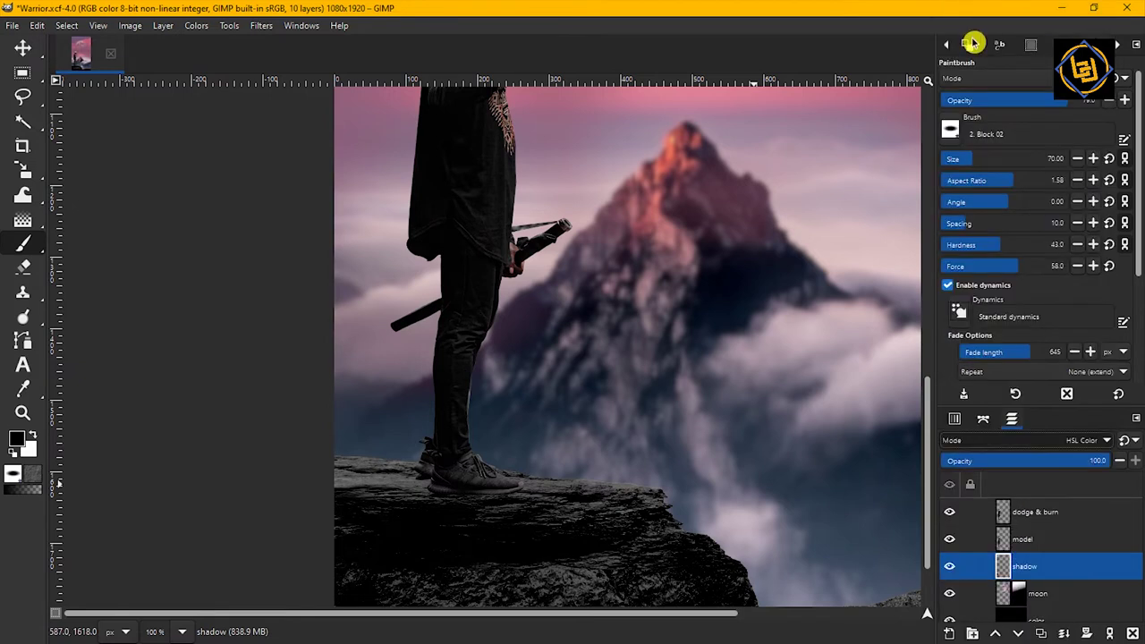
pyautogui.click(1107, 442)
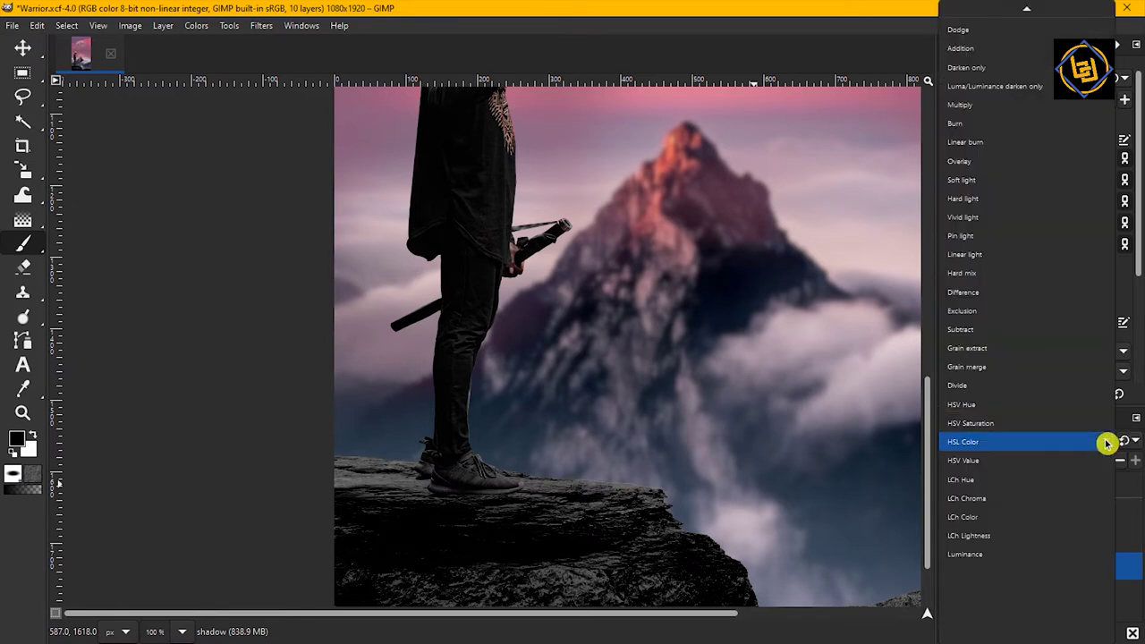
pyautogui.click(966, 111)
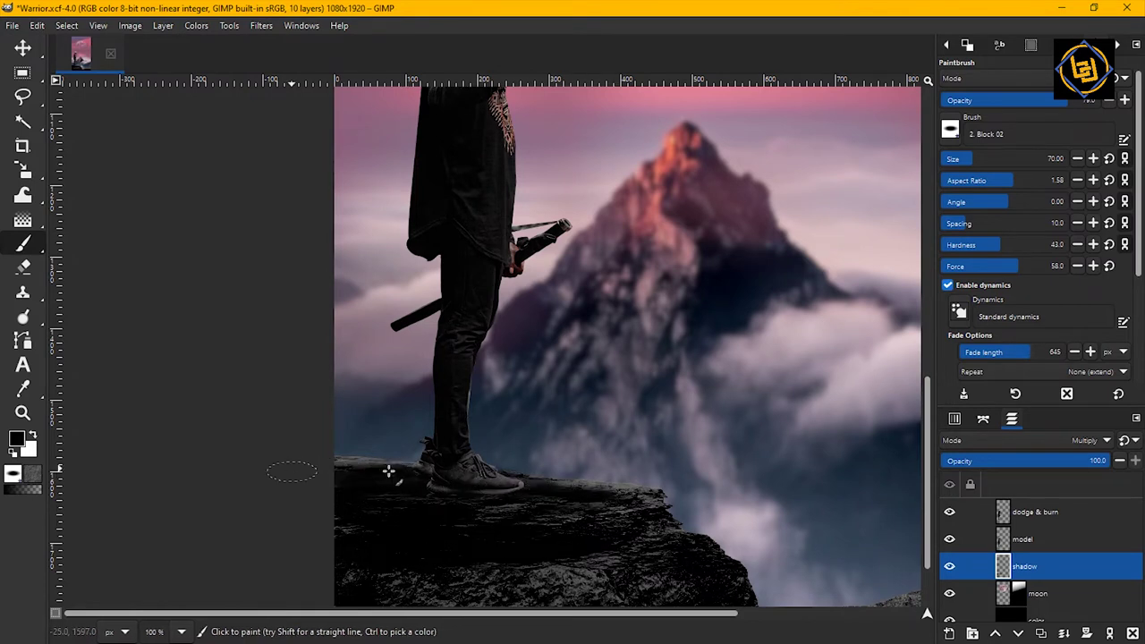
pyautogui.moveTo(1100, 461)
pyautogui.mouseDown()
pyautogui.moveTo(1046, 460)
pyautogui.moveTo(1116, 459)
pyautogui.moveTo(1079, 459)
pyautogui.mouseUp()
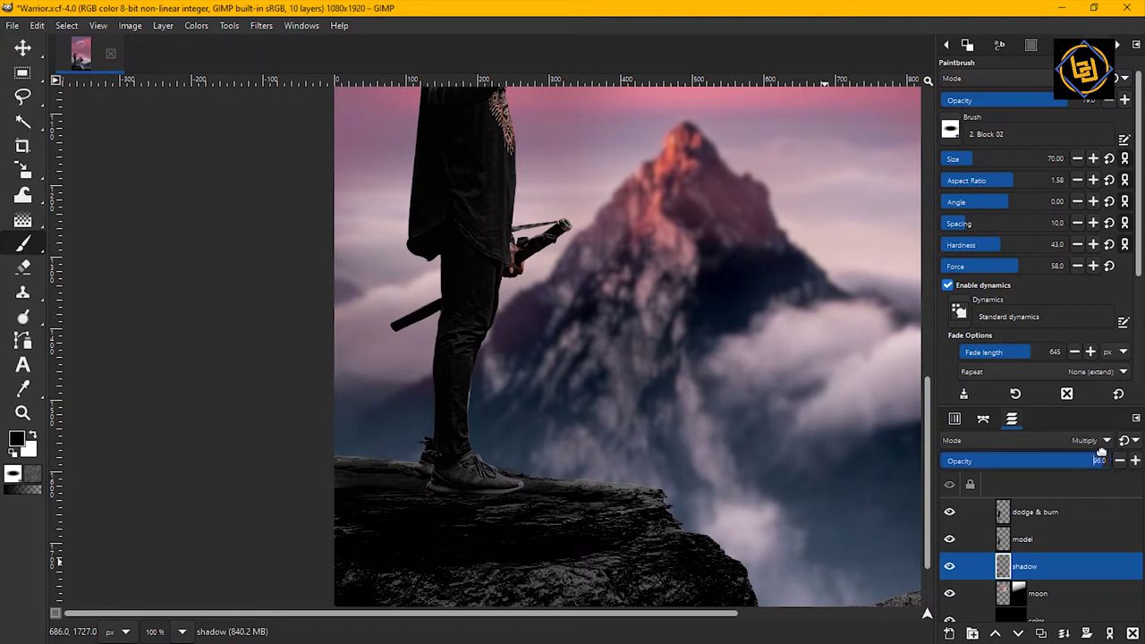
pyautogui.click(1003, 512)
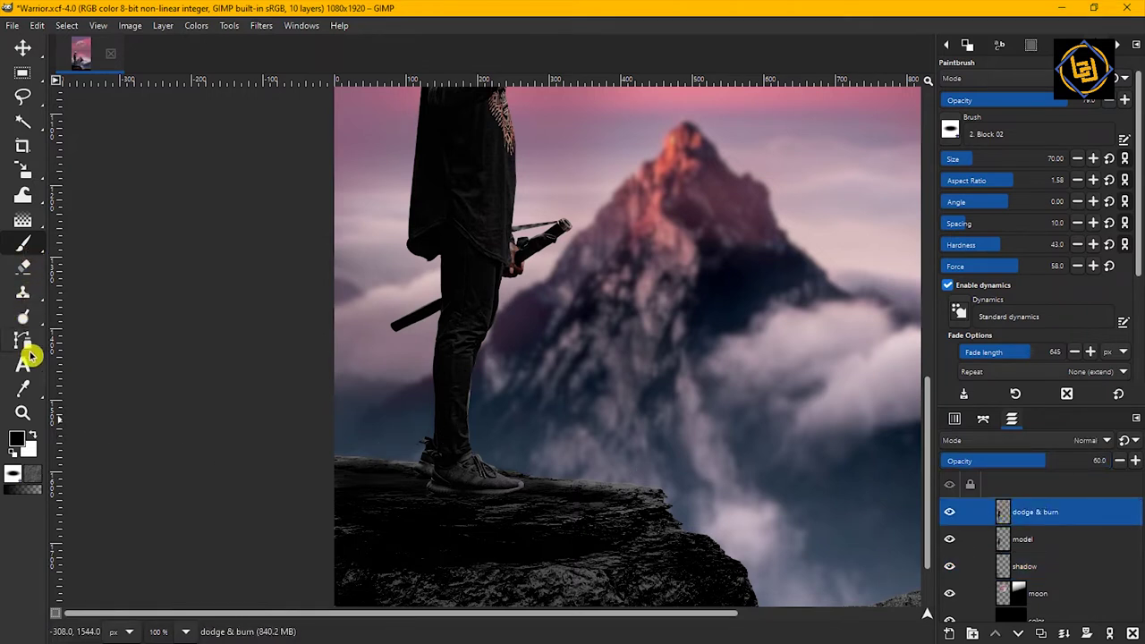
# Select Dodge/Burn with the 2. Hardness 025 brush and a longer fade length
pyautogui.moveTo(33, 316)
pyautogui.click(97, 365)
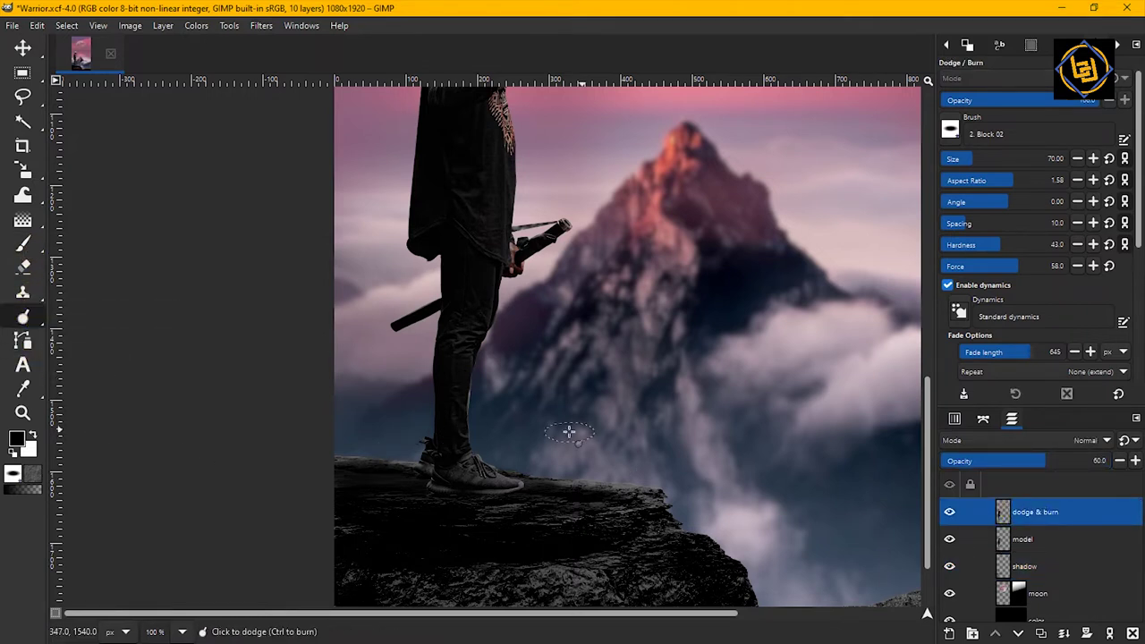
pyautogui.click(956, 130)
pyautogui.moveTo(1068, 170); pyautogui.dragTo(1068, 263)
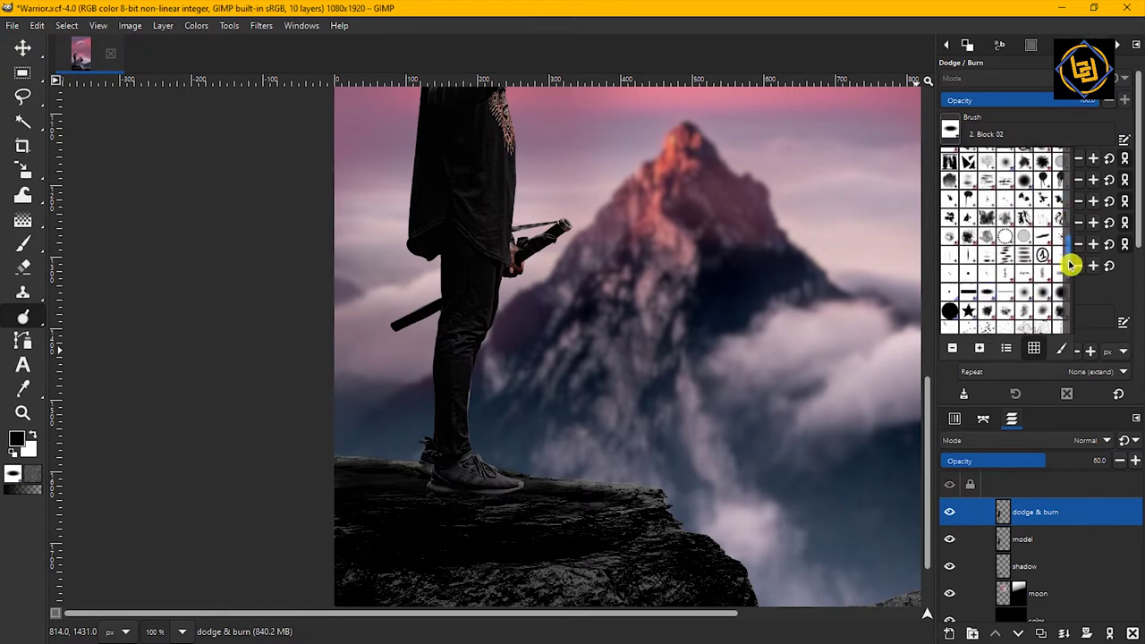
pyautogui.click(1023, 251)
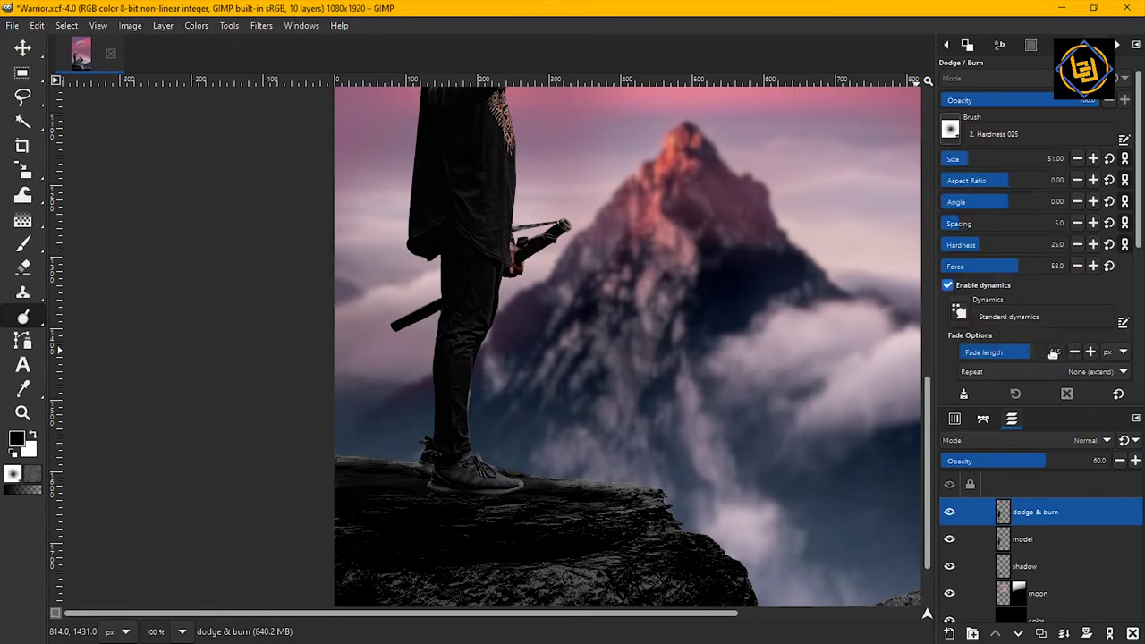
pyautogui.click(1053, 353)
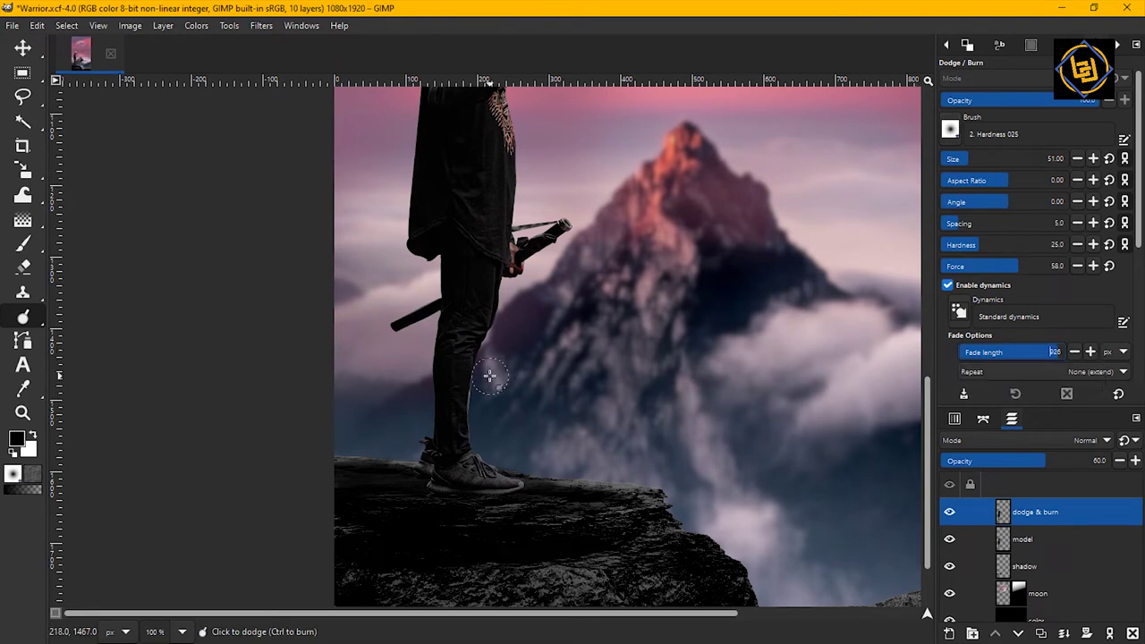
# Use Alpha to Selection on the model layer to confine edits to the warrior
pyautogui.keyDown('alt'); pyautogui.click(1005, 521); pyautogui.keyUp('alt')
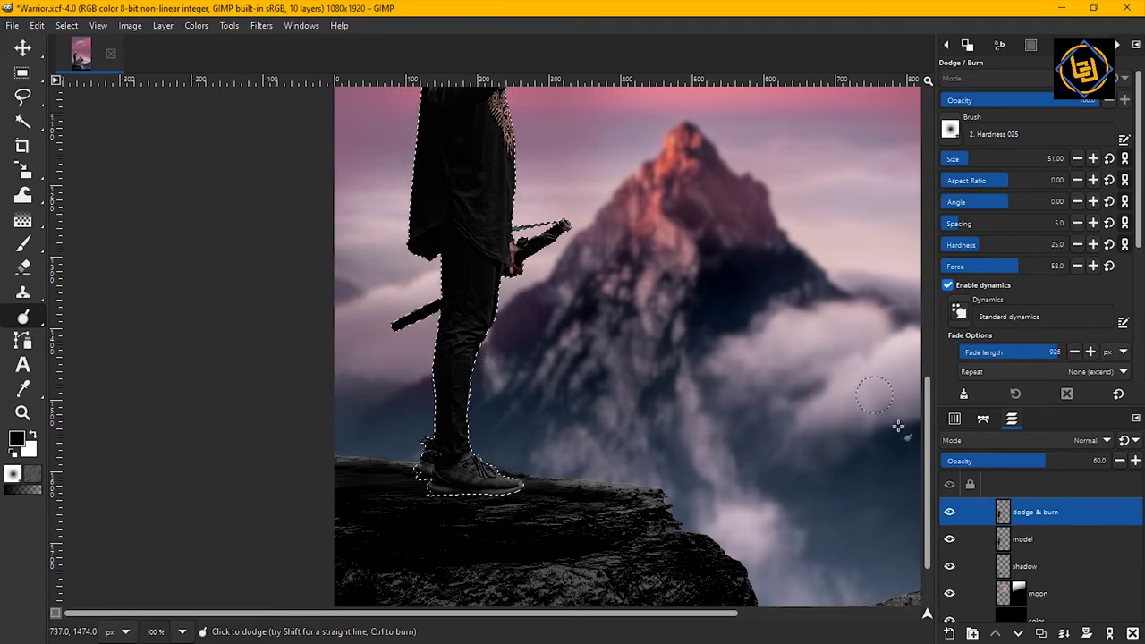
pyautogui.moveTo(927, 421); pyautogui.dragTo(930, 313)
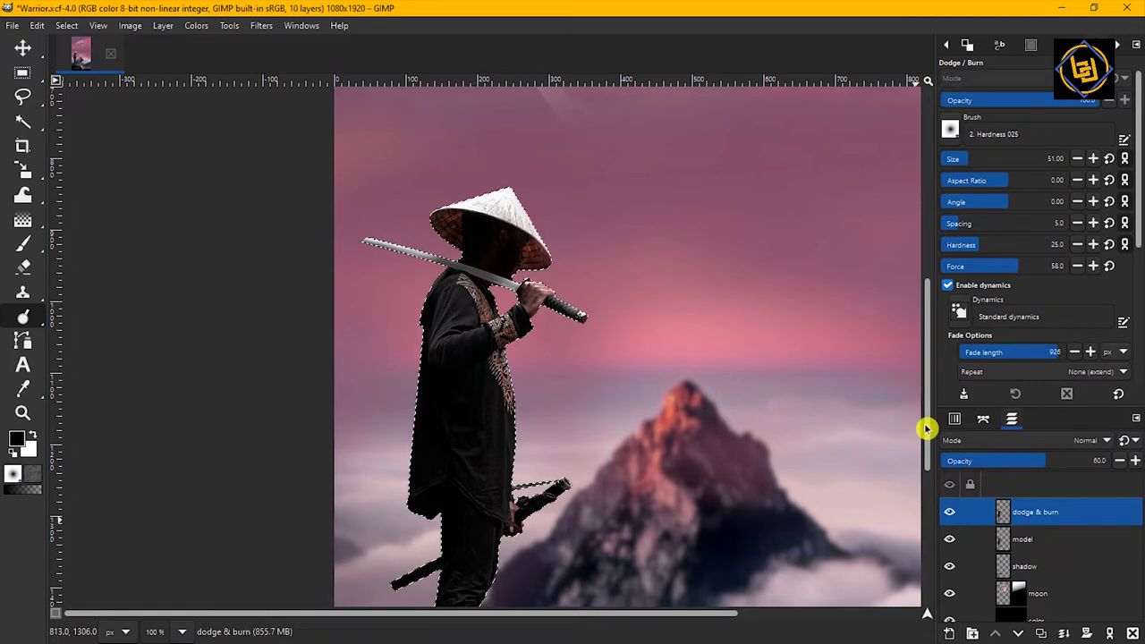
pyautogui.moveTo(926, 427); pyautogui.dragTo(928, 449)
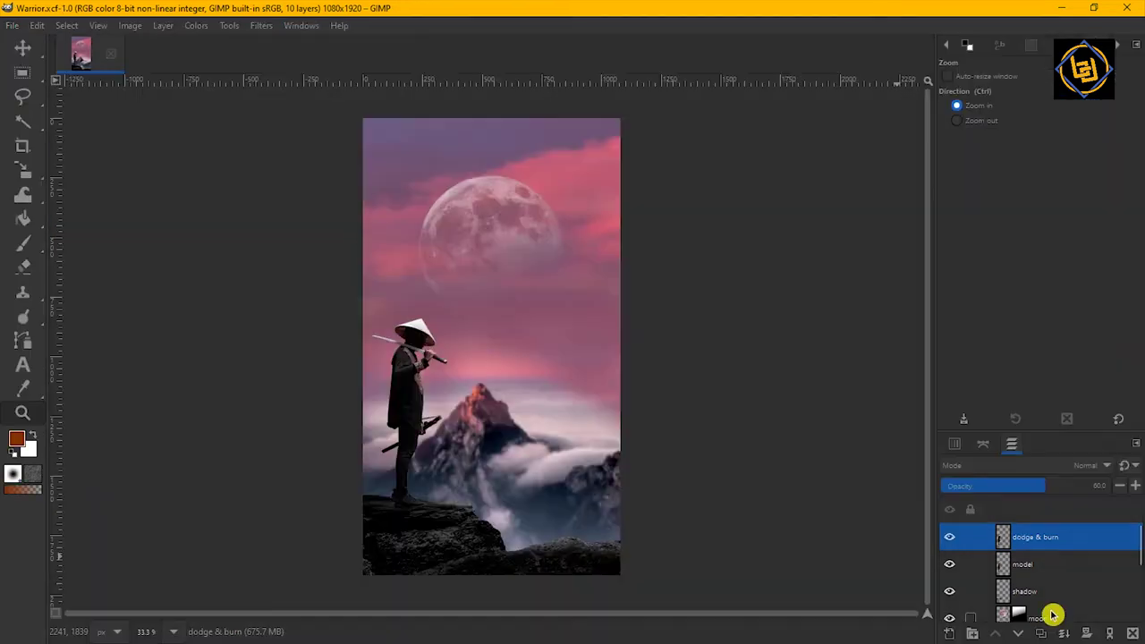
pyautogui.click(1050, 613)
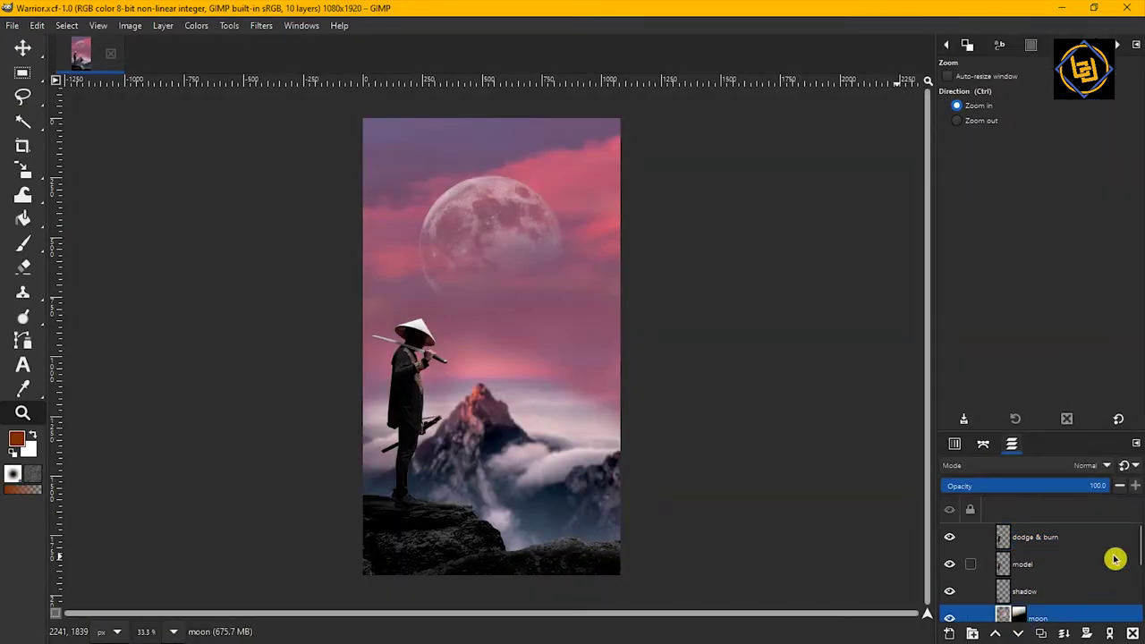
# Apply a Curves S-curve to the moon, with the upper point at 187→211
pyautogui.scroll(-1, 1101, 568)
pyautogui.scroll(-2, 1101, 568)
pyautogui.scroll(3, 1101, 590)
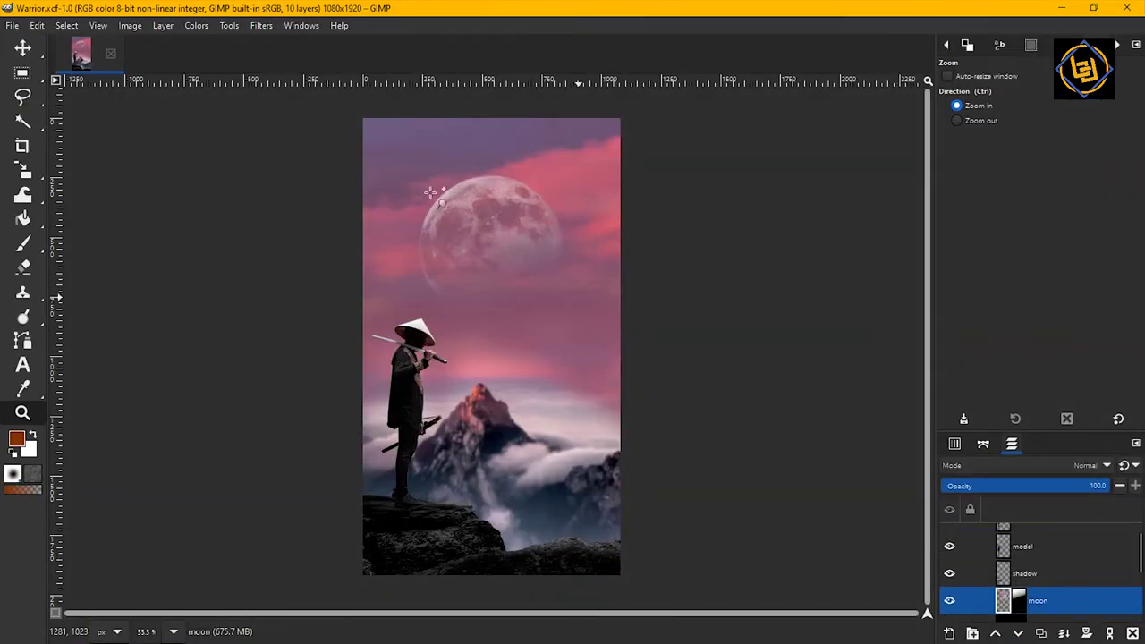
pyautogui.click(188, 25)
pyautogui.click(219, 206)
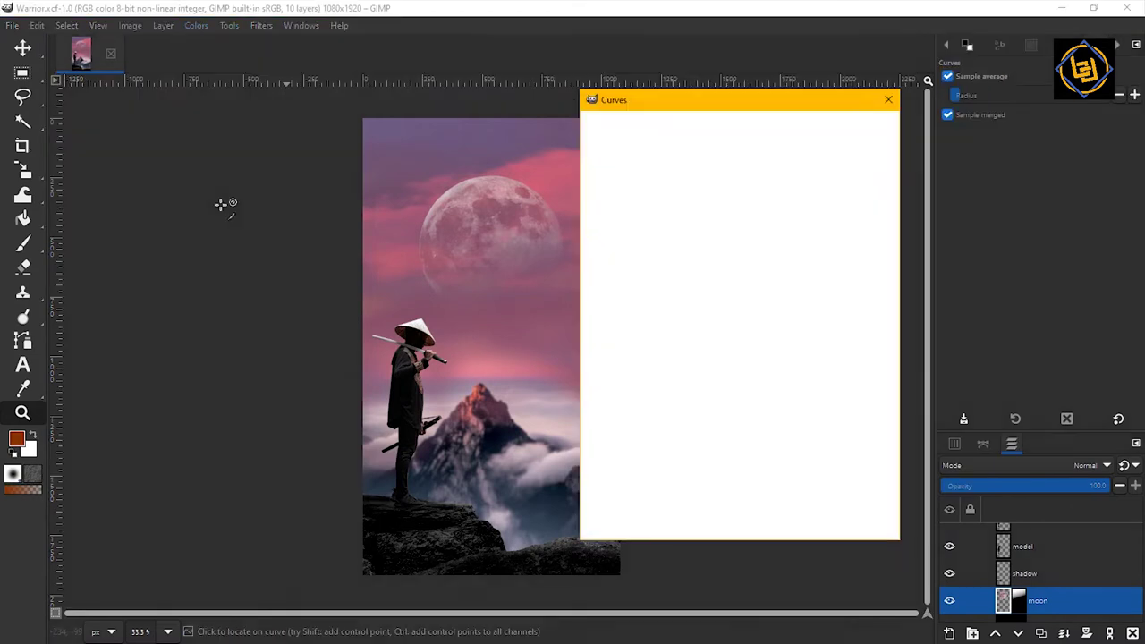
pyautogui.moveTo(746, 304); pyautogui.dragTo(729, 367)
pyautogui.moveTo(843, 255); pyautogui.dragTo(827, 230)
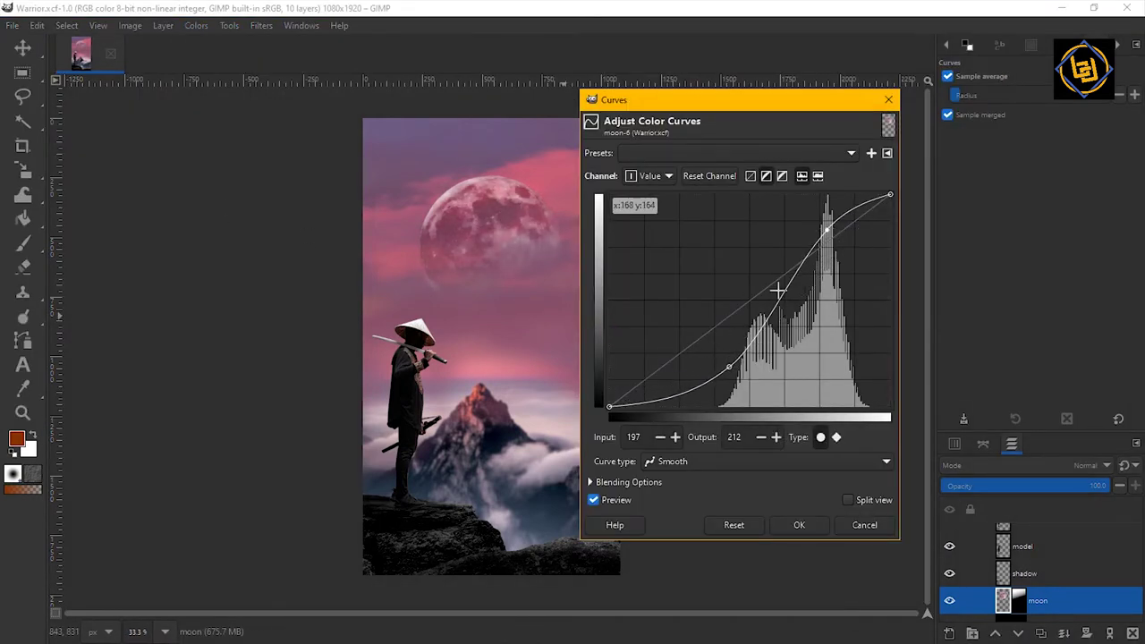
pyautogui.moveTo(726, 367); pyautogui.dragTo(706, 357)
pyautogui.moveTo(826, 230); pyautogui.dragTo(814, 235)
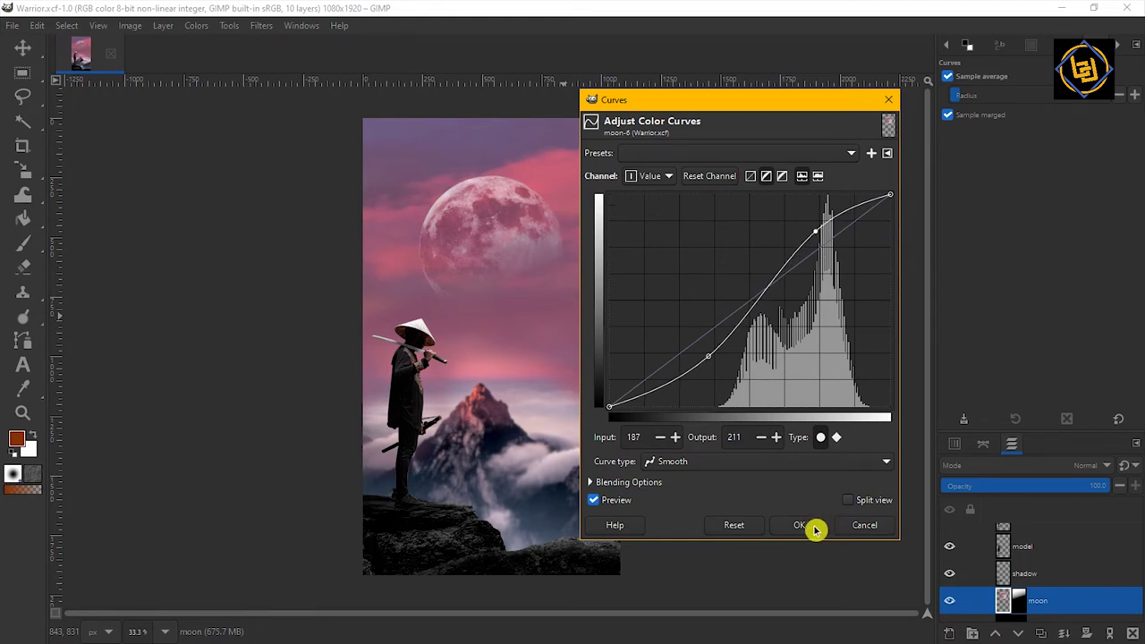
pyautogui.click(594, 500)
pyautogui.click(594, 500)
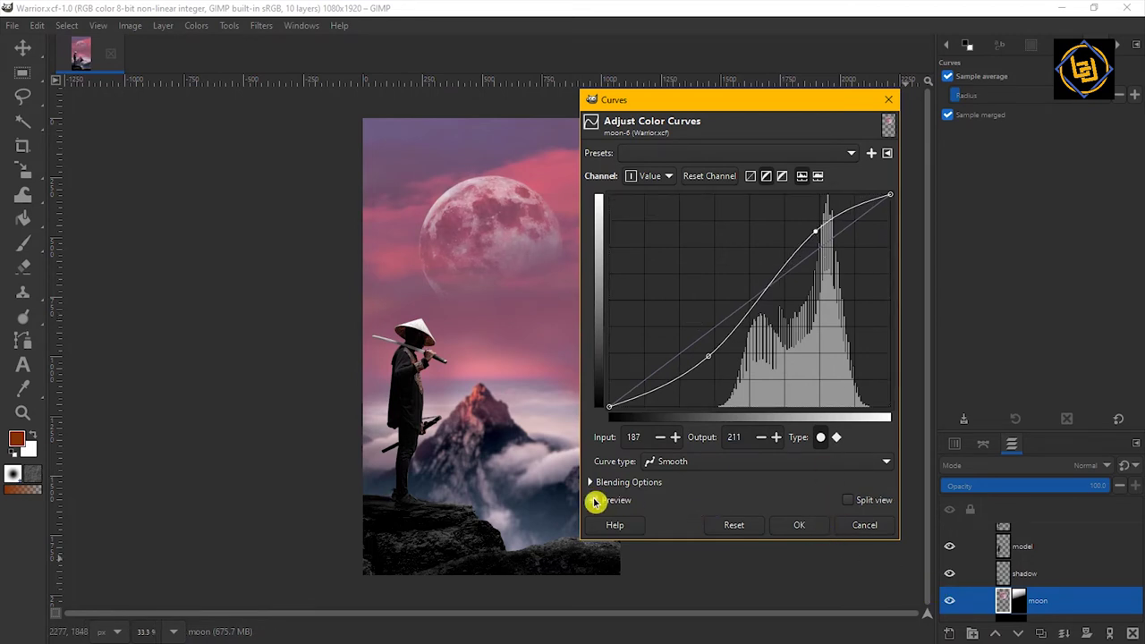
pyautogui.click(793, 520)
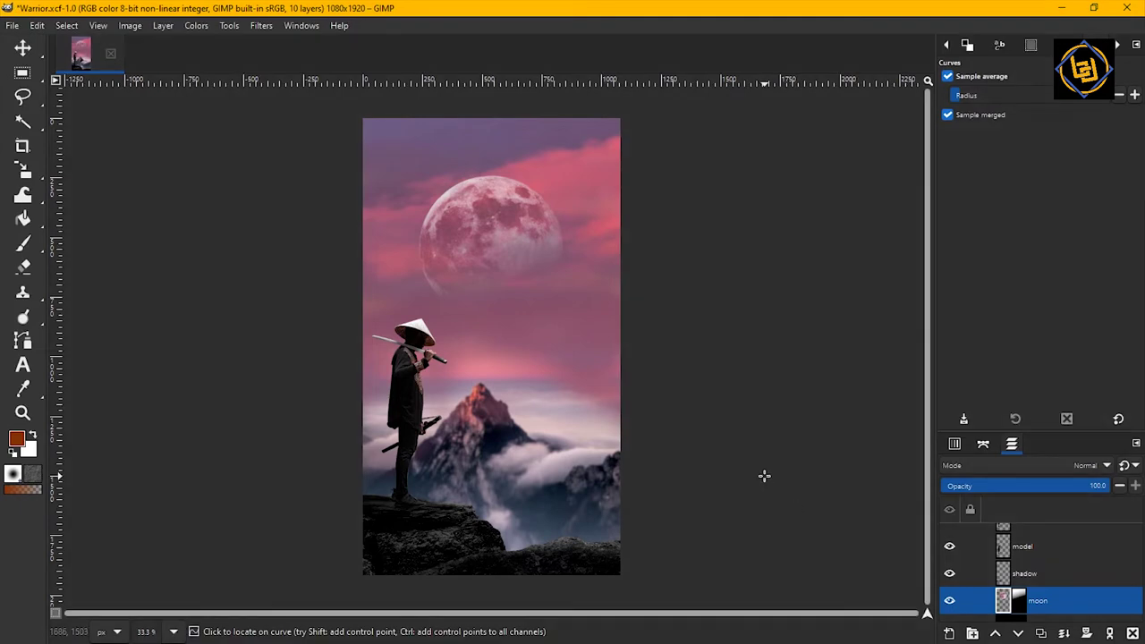
# Open the toa-heftiba bonfire JPG from the warrior folder in Downloads
pyautogui.click(13, 25)
pyautogui.click(40, 75)
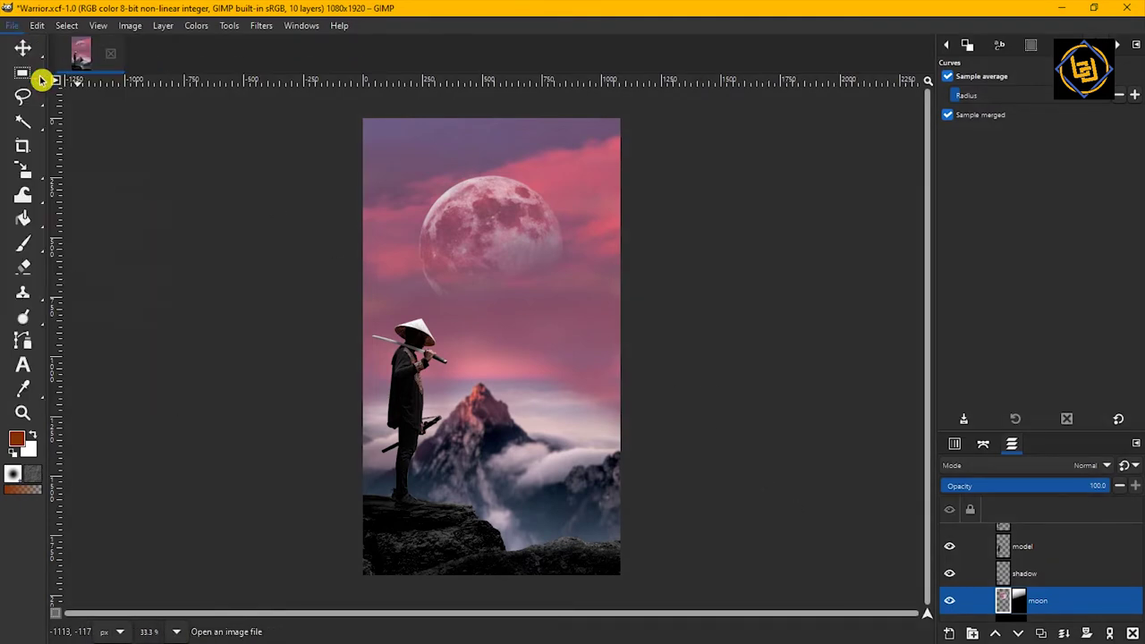
pyautogui.click(277, 258)
pyautogui.doubleClick(400, 203)
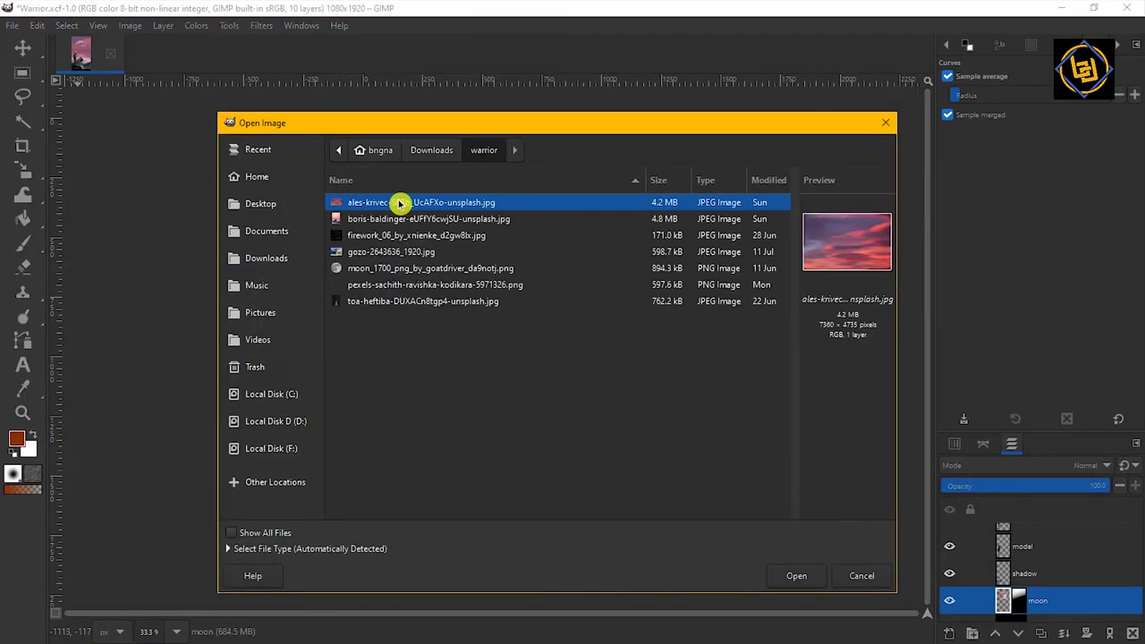
pyautogui.click(424, 301)
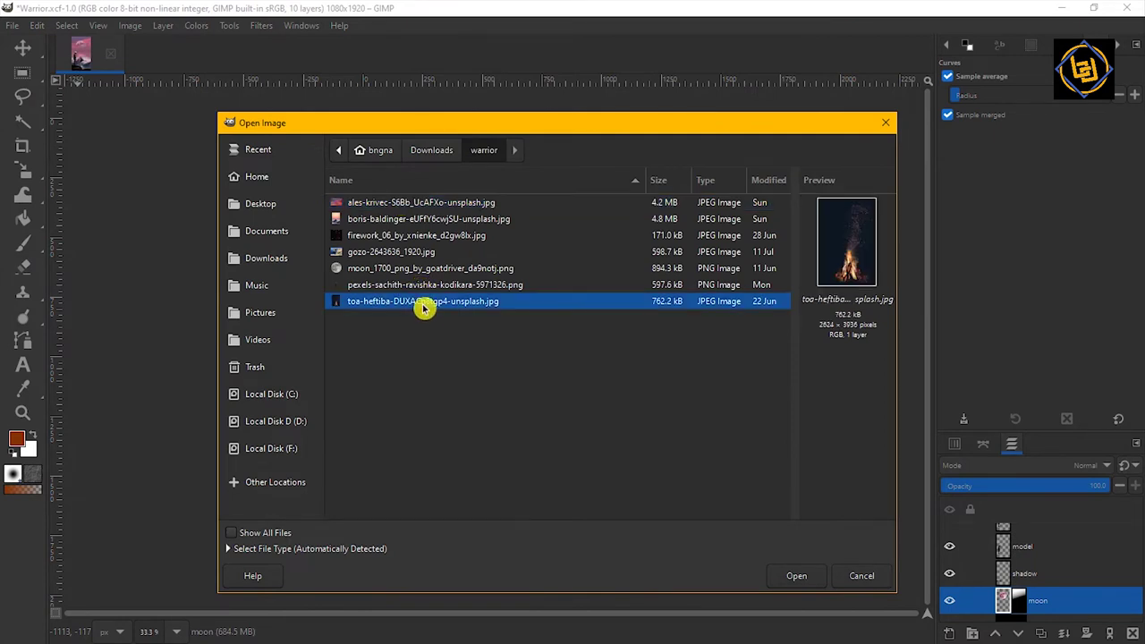
pyautogui.click(799, 582)
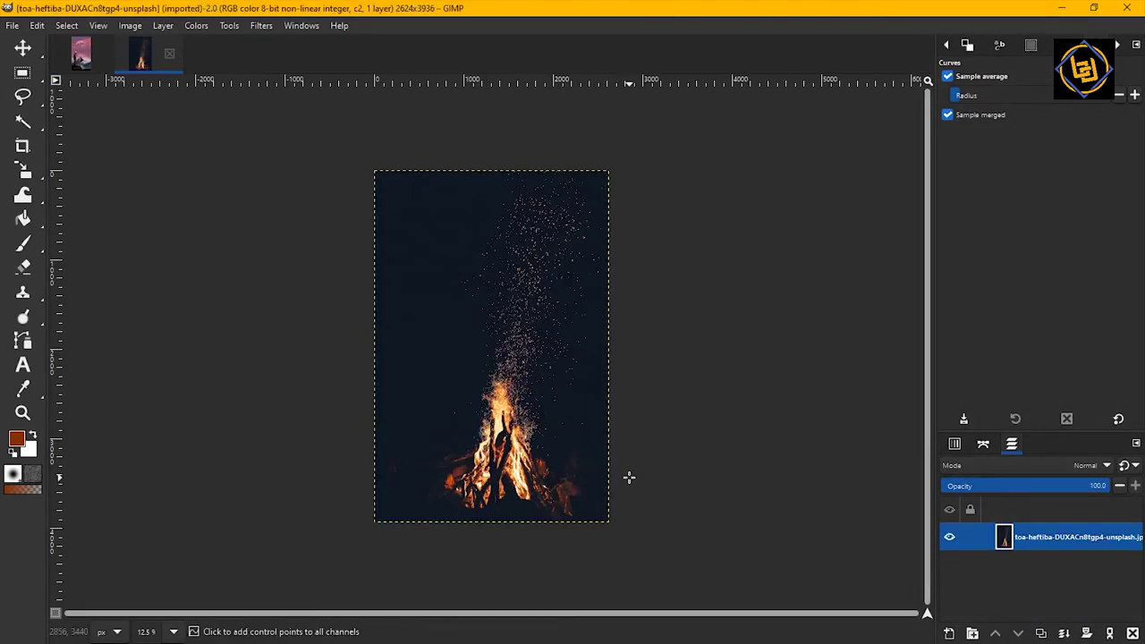
# Copy the entire bonfire image, then select Layer Group copy in the Warrior composite
pyautogui.hotkey('ctrl', 'a')
pyautogui.hotkey('ctrl', 'c')
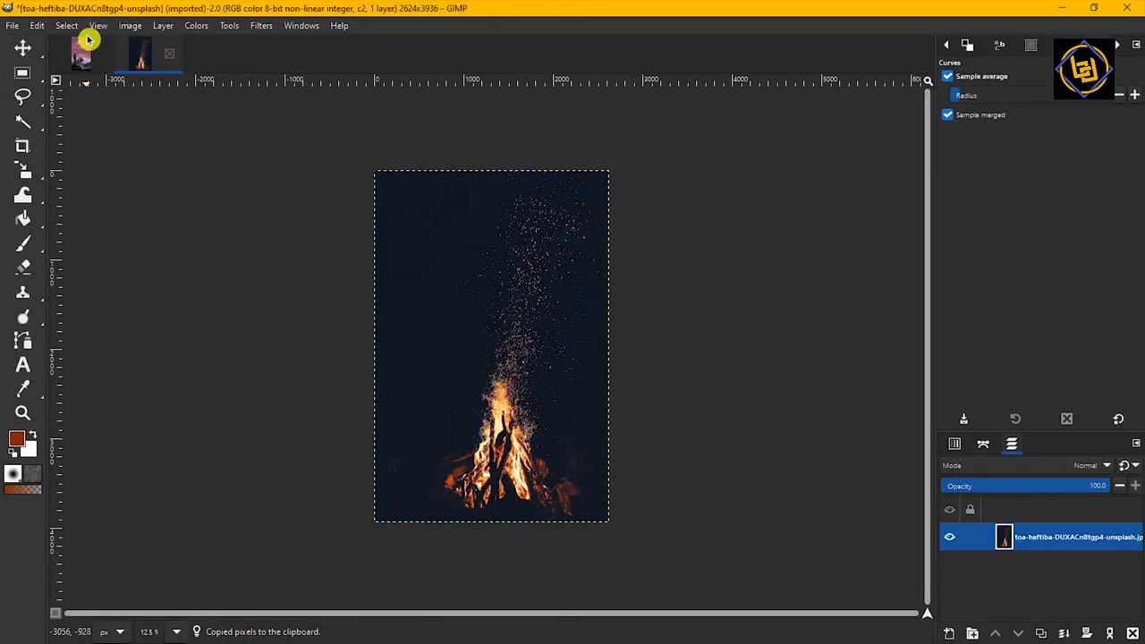
pyautogui.click(82, 52)
pyautogui.click(1063, 617)
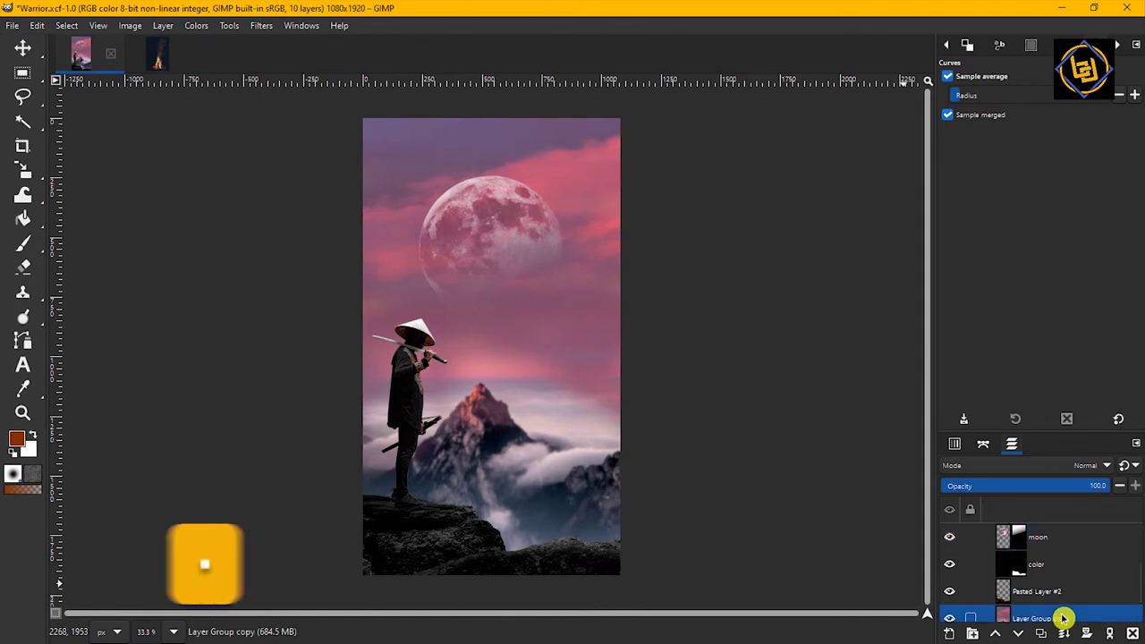
# Paste the bonfire sparks image into the composite and set its blend mode to Screen
pyautogui.hotkey('ctrl', 'v')
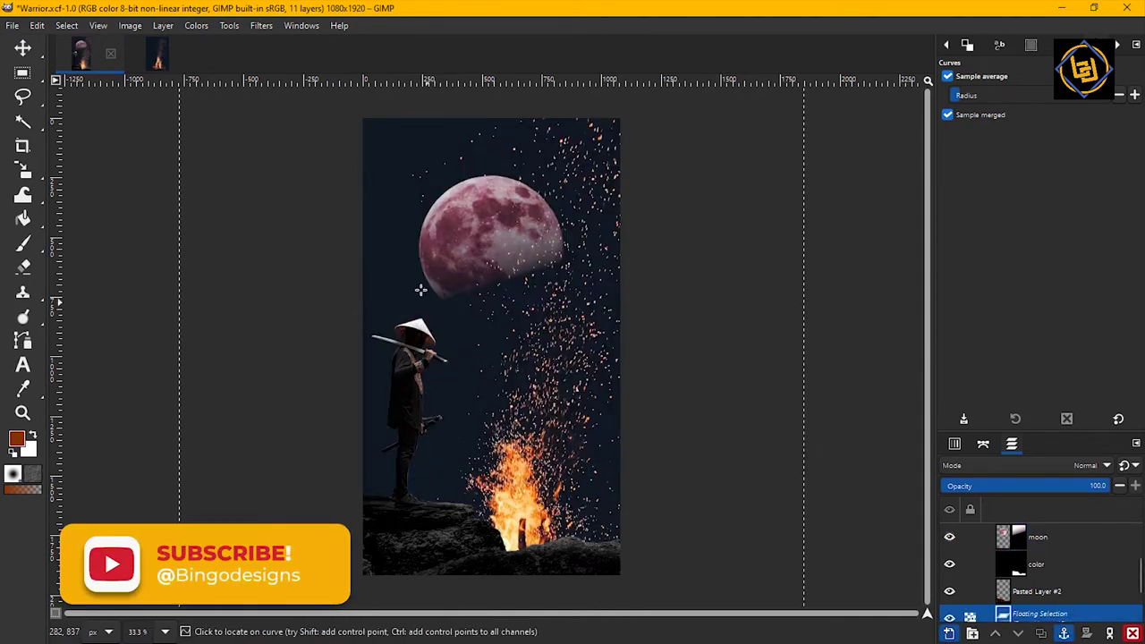
pyautogui.click(1024, 467)
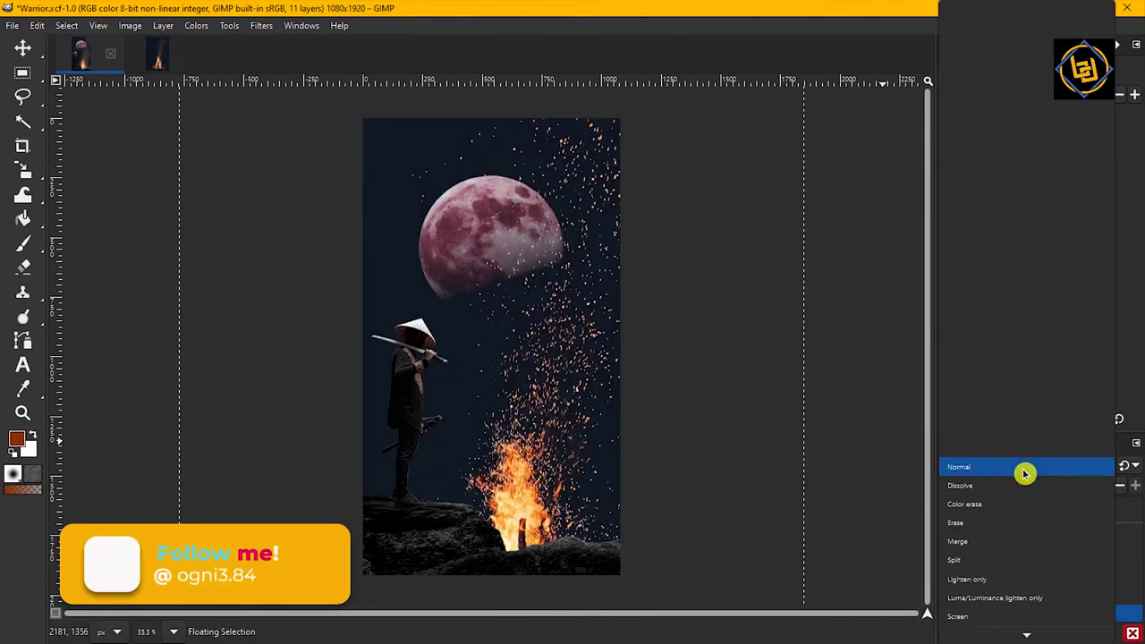
pyautogui.click(985, 616)
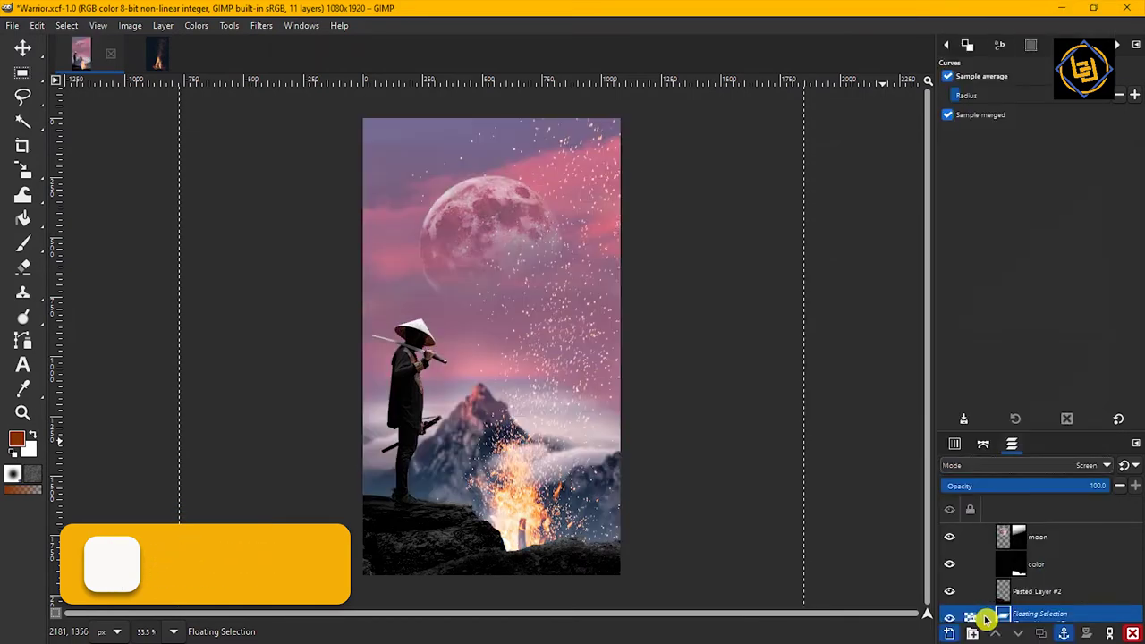
# Darken the sparks with a sagging Curves adjustment, then make the floating selection Pasted Layer #3
pyautogui.click(195, 25)
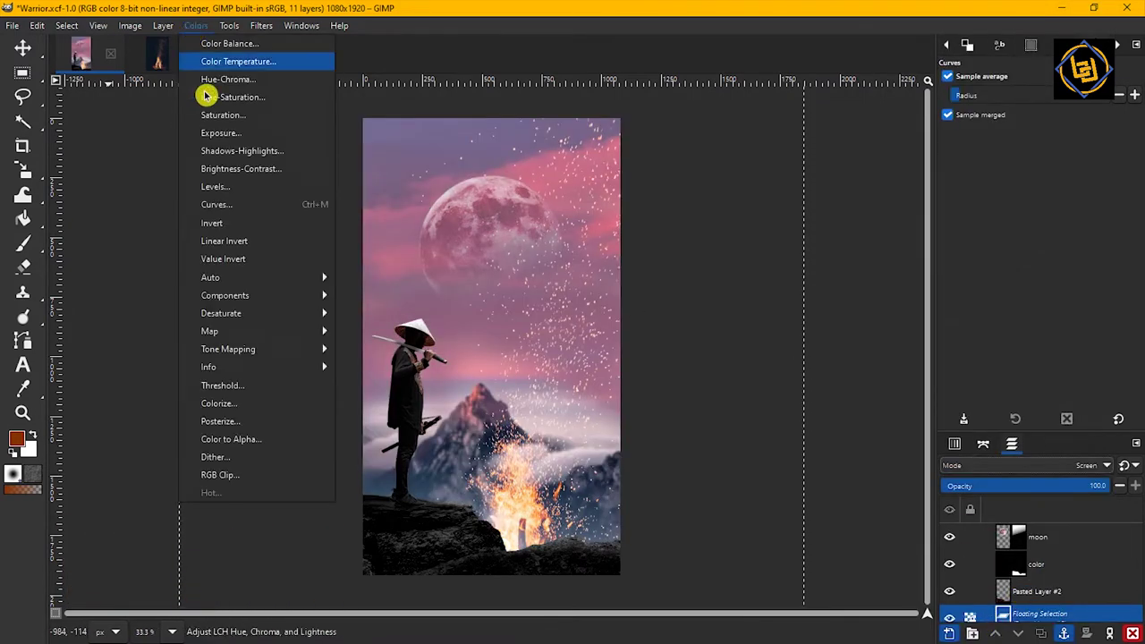
pyautogui.click(216, 204)
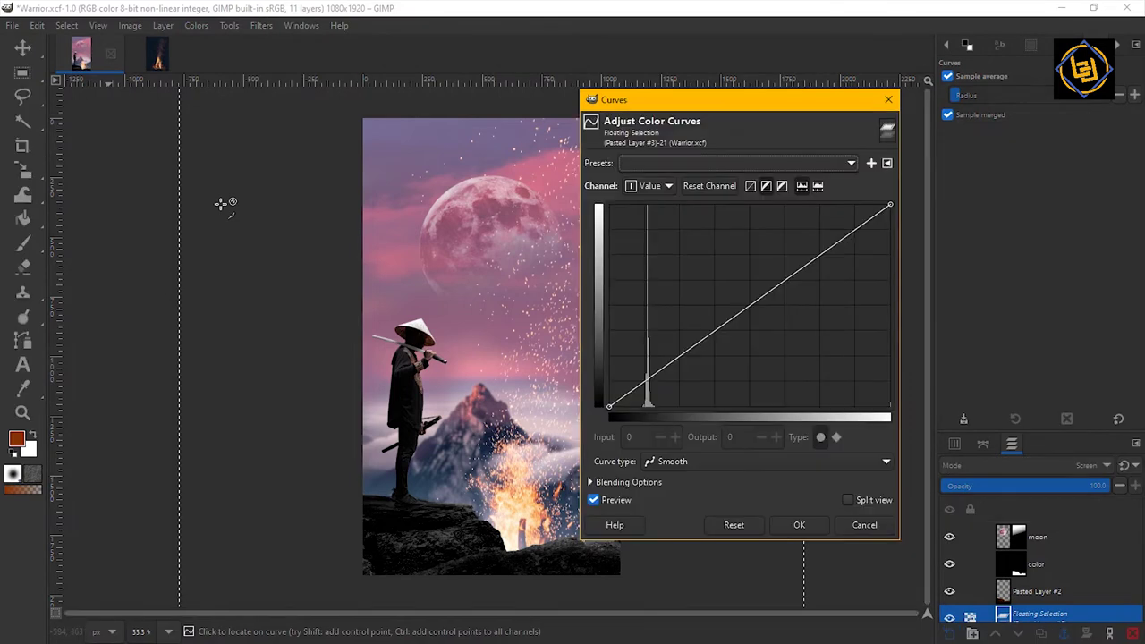
pyautogui.moveTo(669, 354); pyautogui.dragTo(769, 358)
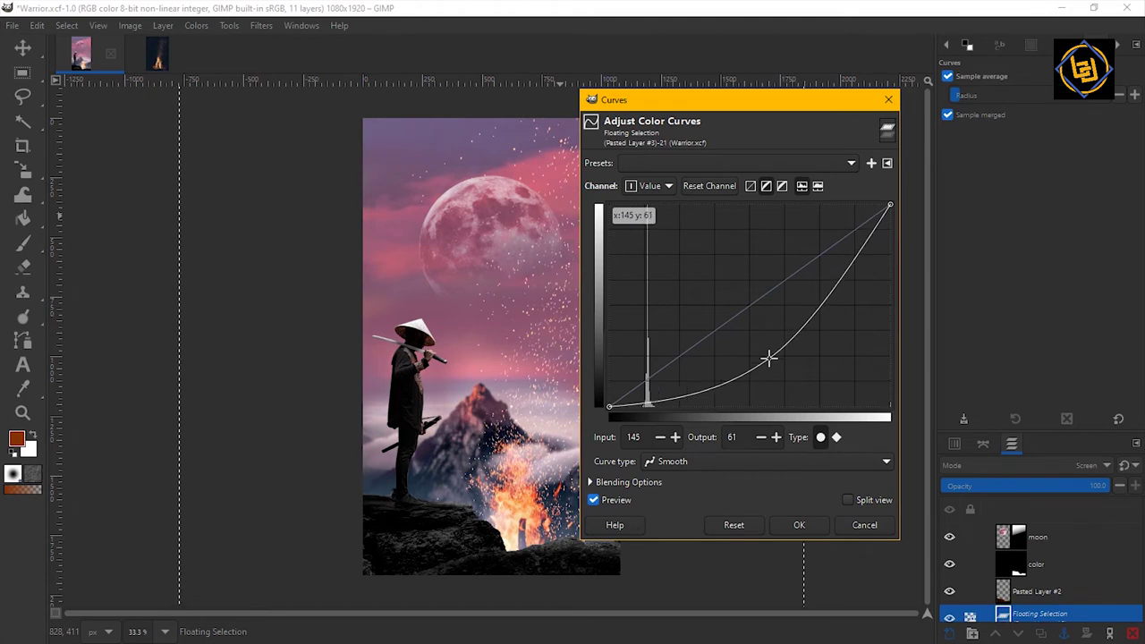
pyautogui.moveTo(891, 209); pyautogui.dragTo(892, 220)
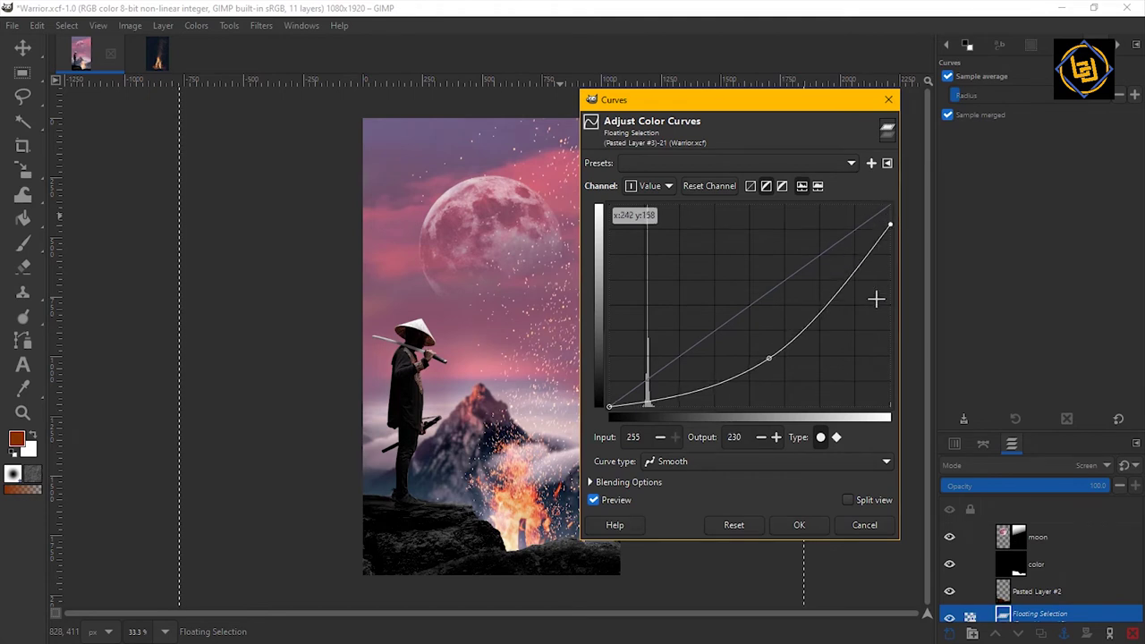
pyautogui.click(814, 525)
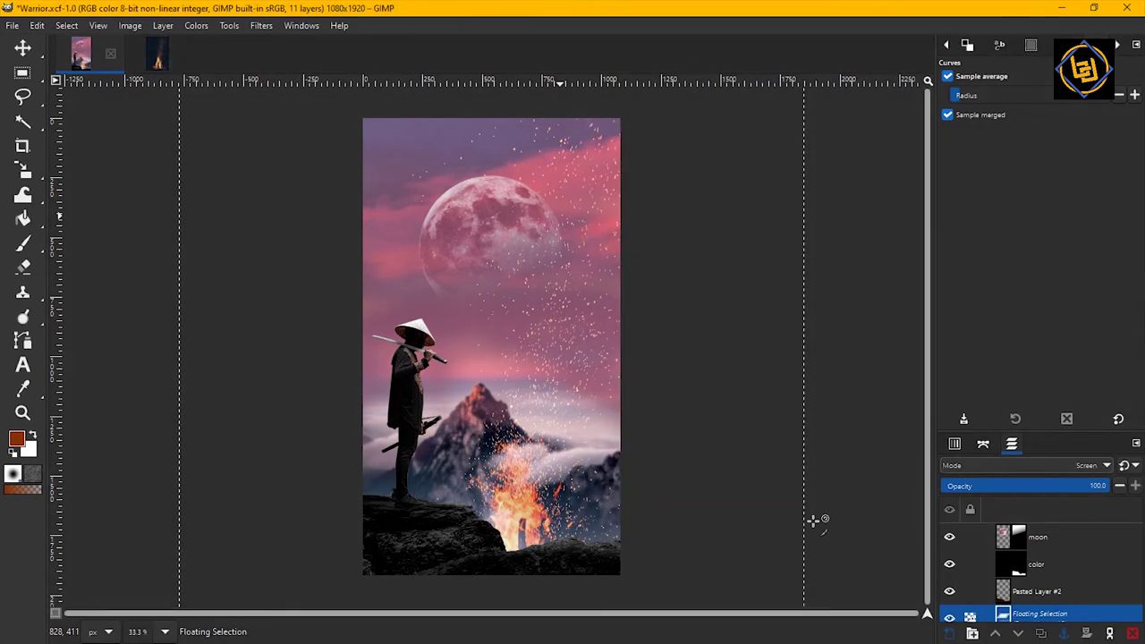
pyautogui.scroll(2, 1079, 572)
pyautogui.scroll(-5, 1080, 572)
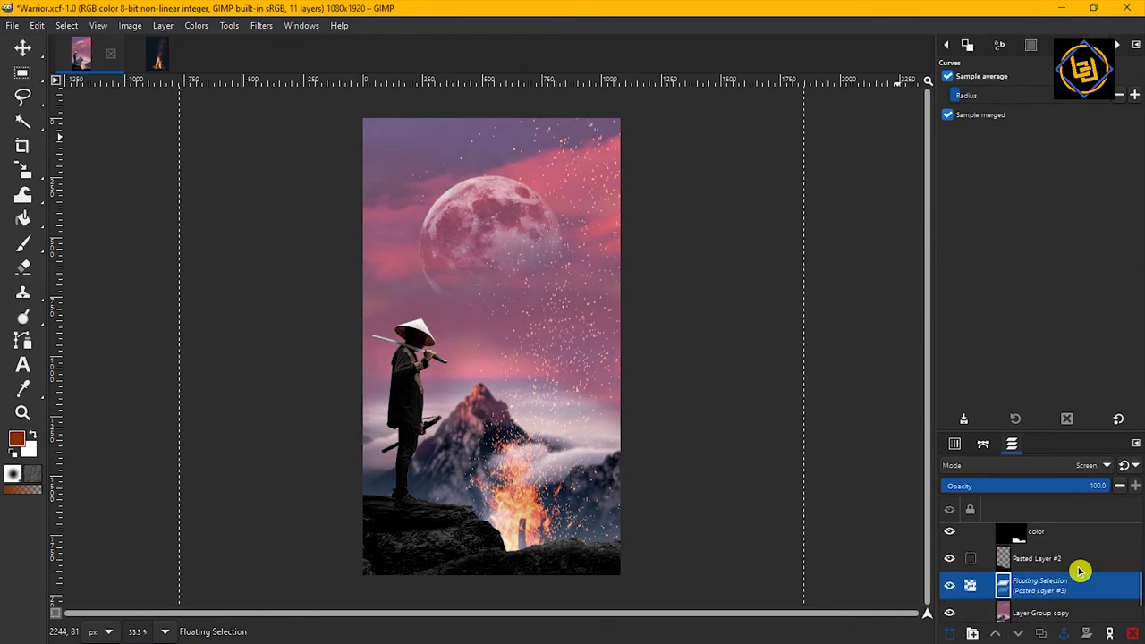
pyautogui.hotkey('shift', 'ctrl', 'n')
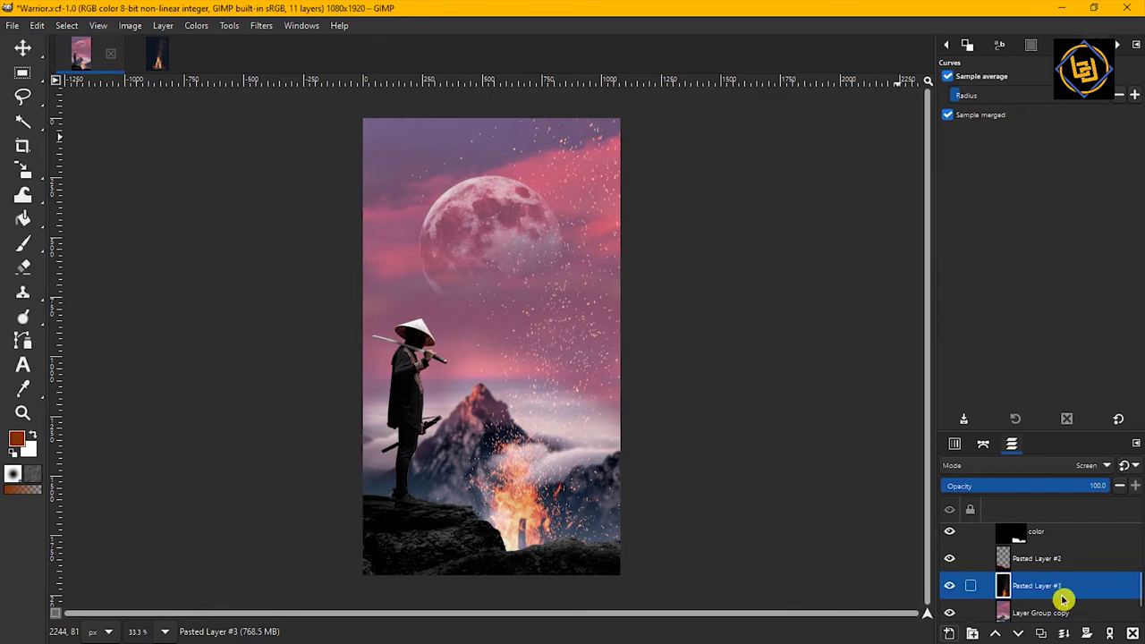
# Create a new transparent layer named 'highlight' above the color layer
pyautogui.click(1070, 558)
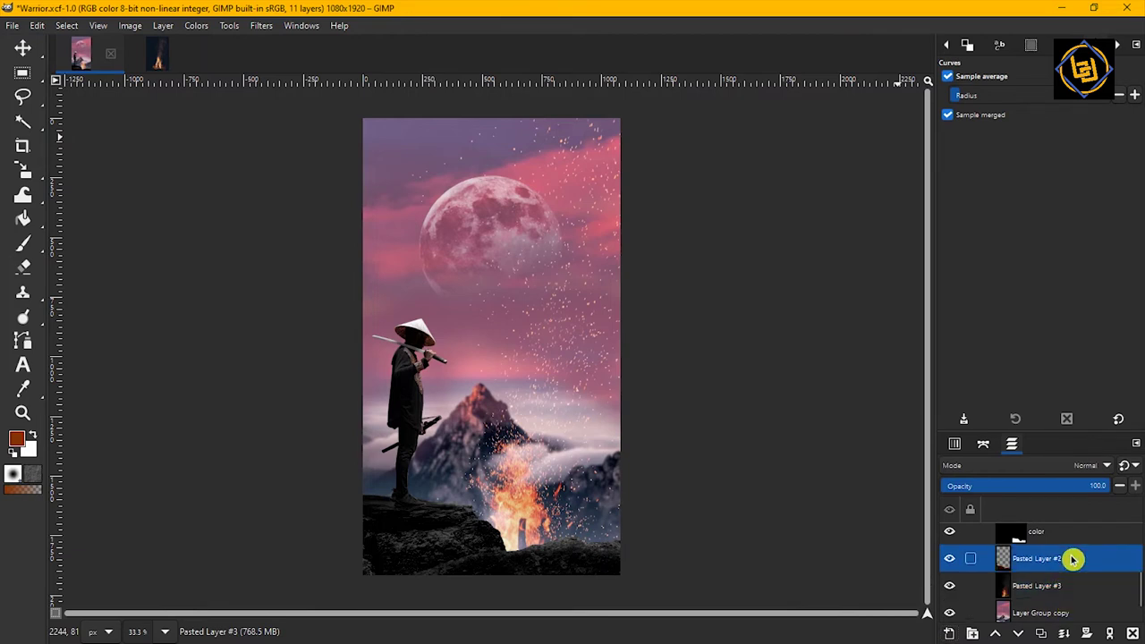
pyautogui.scroll(2, 1070, 557)
pyautogui.click(1070, 574)
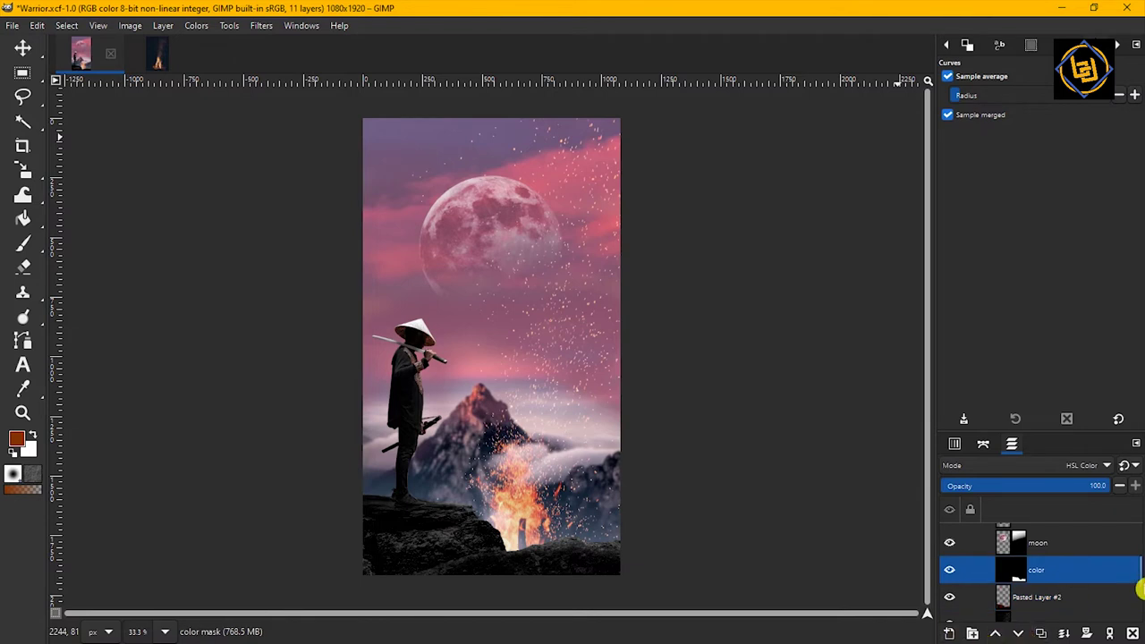
pyautogui.click(949, 634)
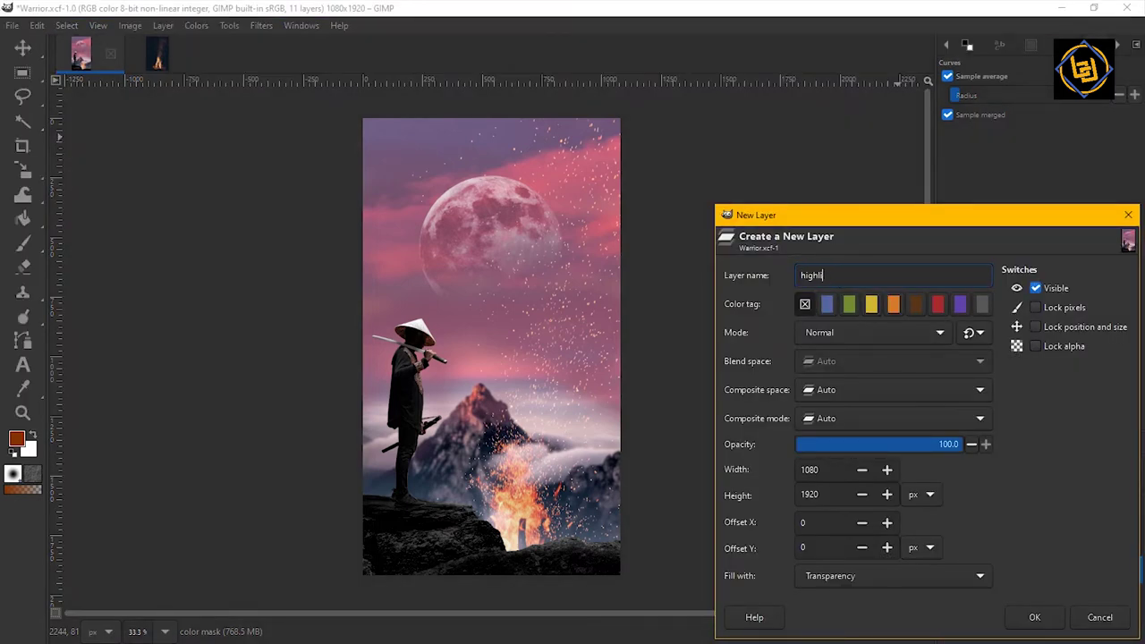
pyautogui.click(1046, 619)
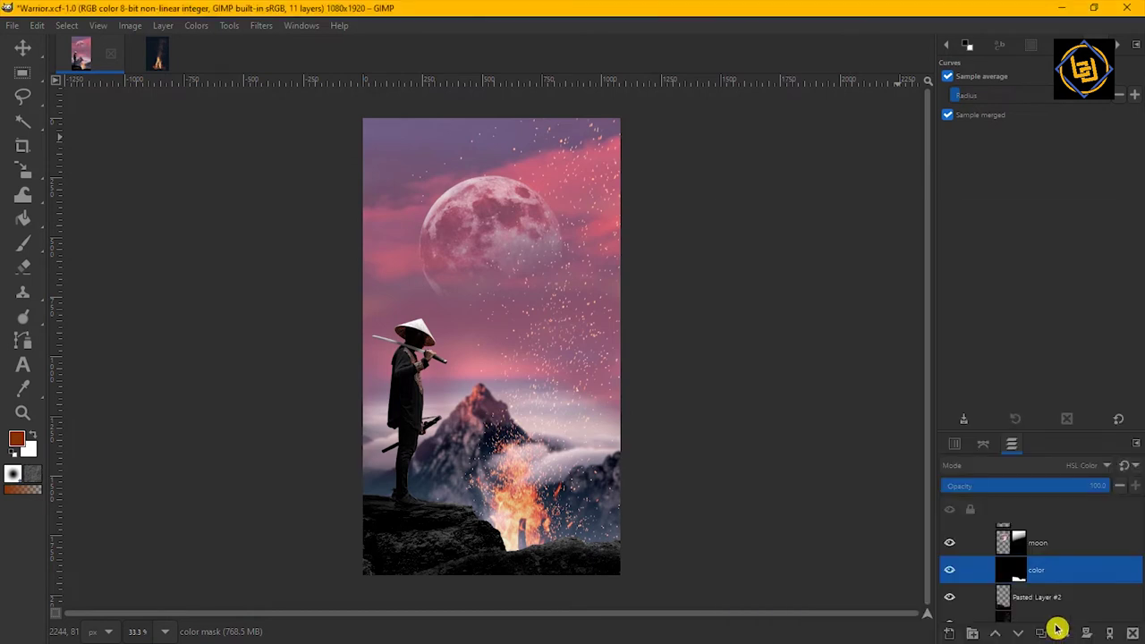
# Set the foreground colour to orange 9d6609, put the highlight layer in Dodge mode, and select the Paintbrush
pyautogui.click(15, 437)
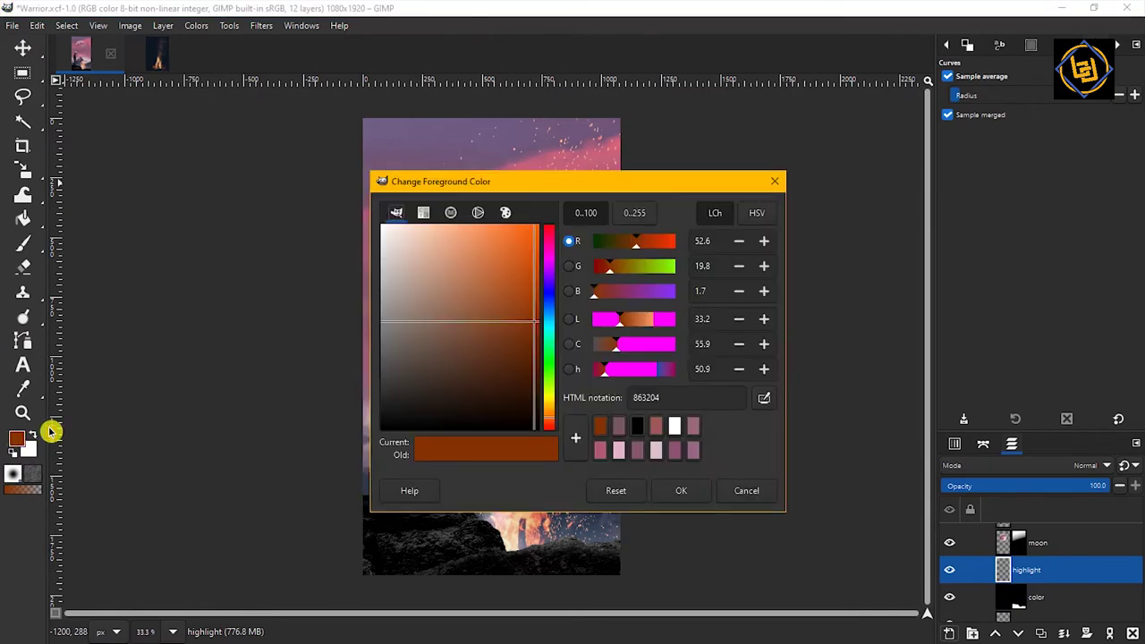
pyautogui.moveTo(547, 419); pyautogui.dragTo(531, 307)
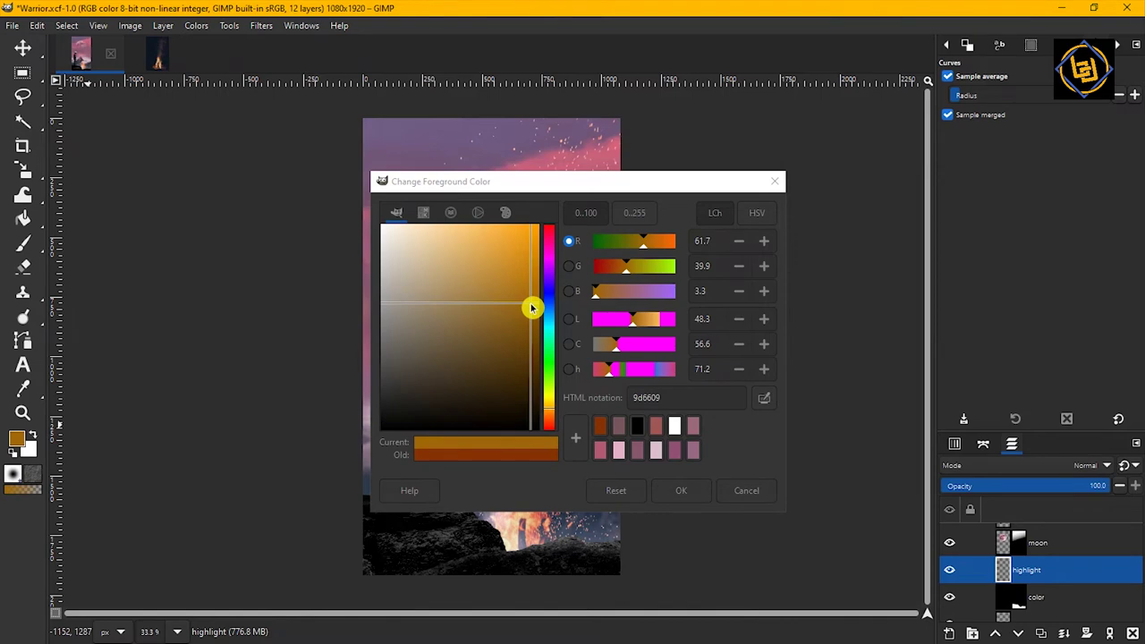
pyautogui.click(680, 490)
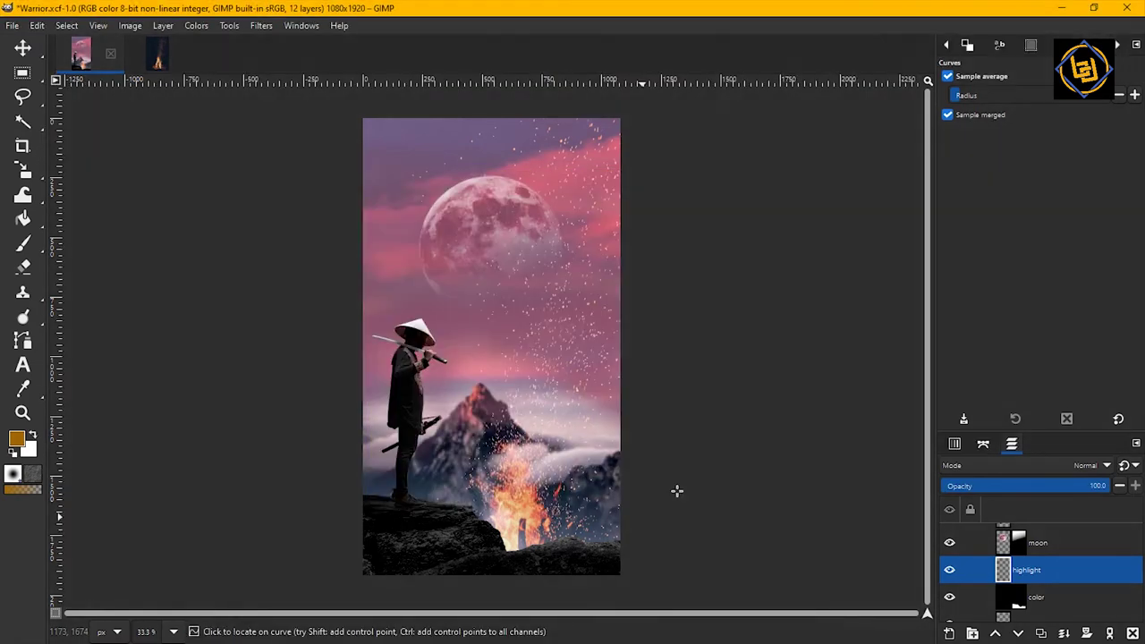
pyautogui.click(1003, 474)
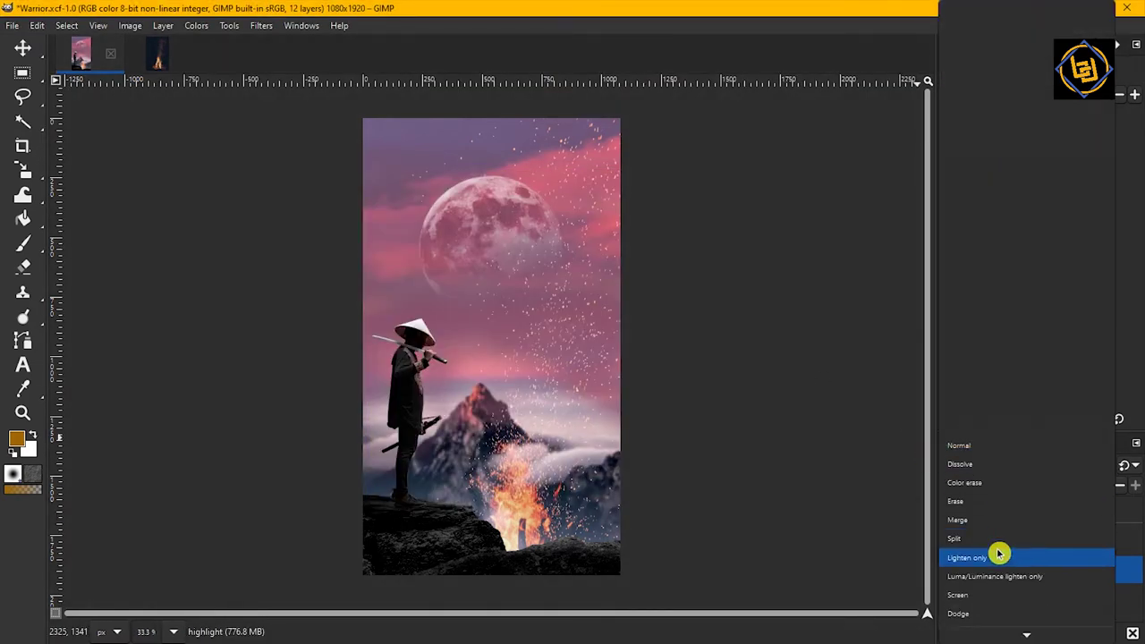
pyautogui.click(989, 618)
pyautogui.click(24, 244)
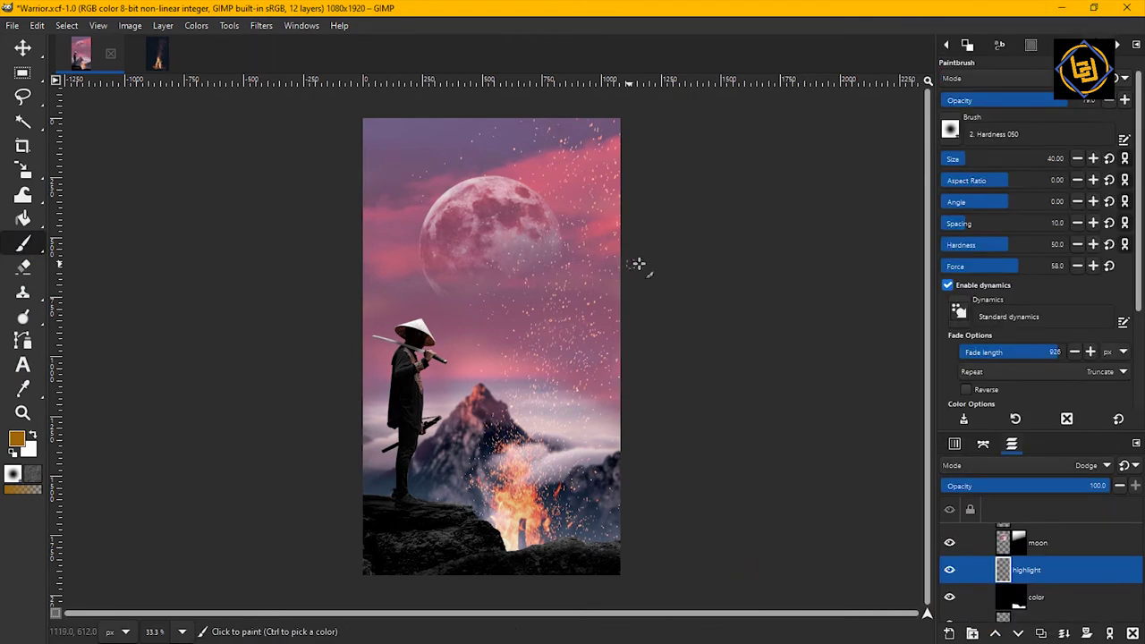
# Choose the soft '2. Hardness 025' brush
pyautogui.click(955, 130)
pyautogui.moveTo(1067, 184); pyautogui.dragTo(1071, 251)
pyautogui.click(1040, 258)
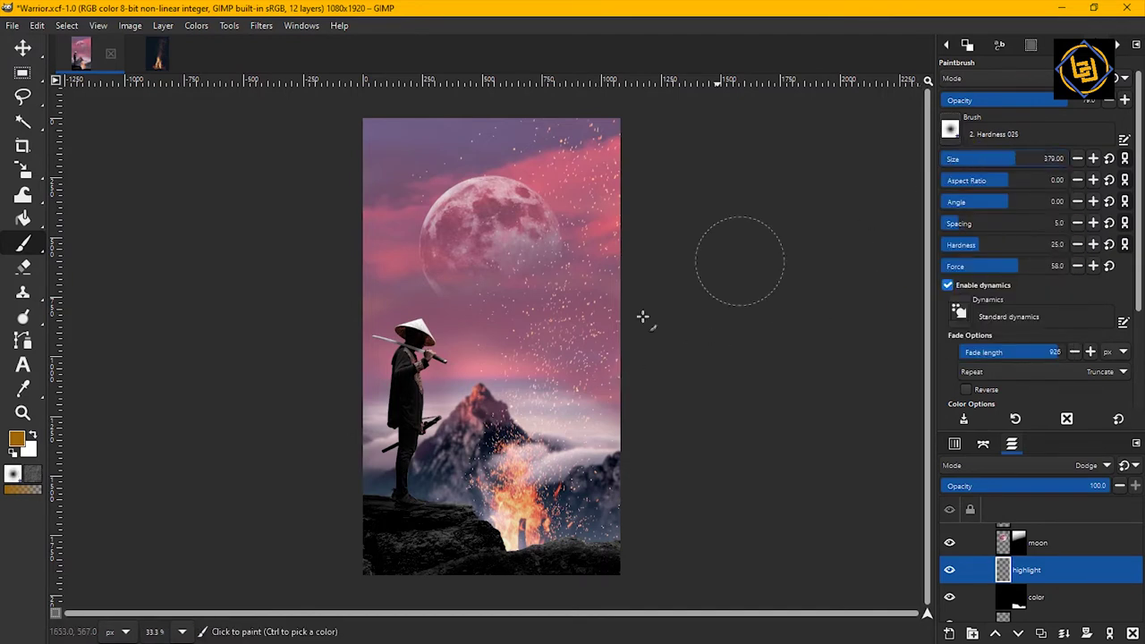
# Paint orange dodge strokes over the bonfire, smoke and mountain peak on the highlight layer
pyautogui.moveTo(483, 471)
pyautogui.mouseDown()
pyautogui.moveTo(695, 488)
pyautogui.moveTo(581, 527)
pyautogui.mouseUp()
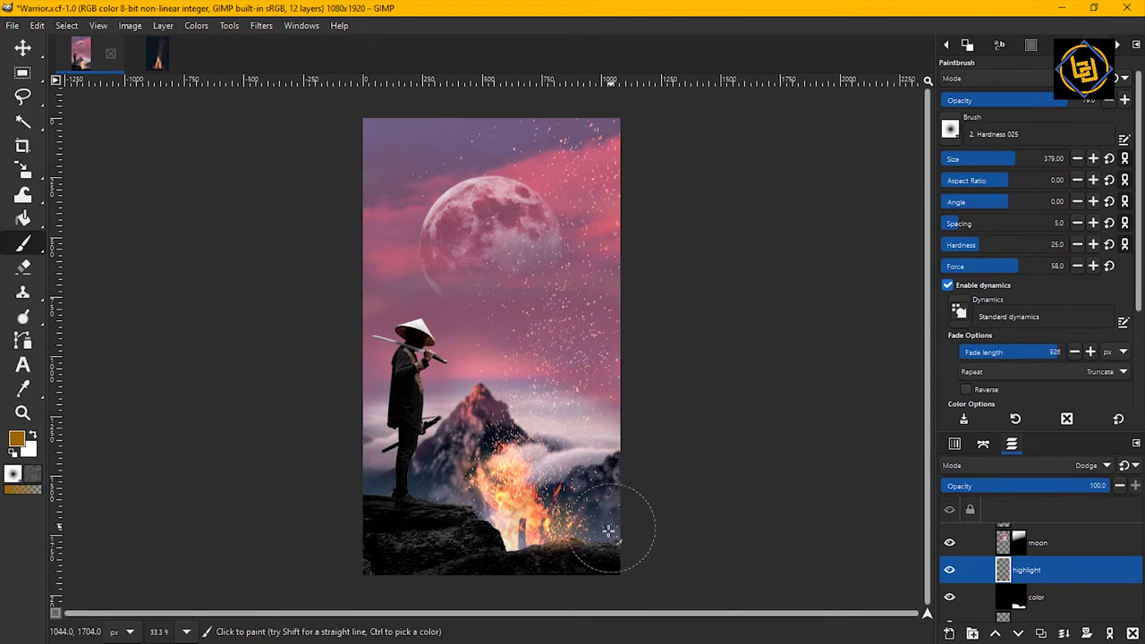
pyautogui.moveTo(550, 471); pyautogui.dragTo(565, 517)
pyautogui.moveTo(470, 492); pyautogui.dragTo(499, 422)
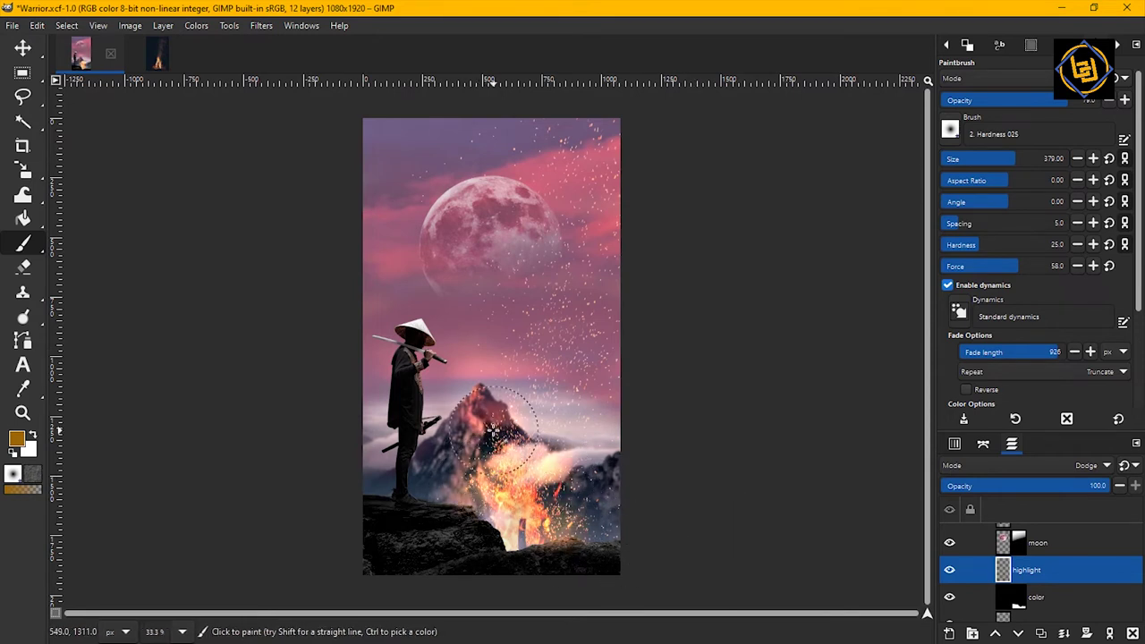
pyautogui.moveTo(581, 501)
pyautogui.mouseDown()
pyautogui.moveTo(641, 539)
pyautogui.moveTo(450, 507)
pyautogui.moveTo(497, 522)
pyautogui.moveTo(453, 542)
pyautogui.moveTo(460, 495)
pyautogui.mouseUp()
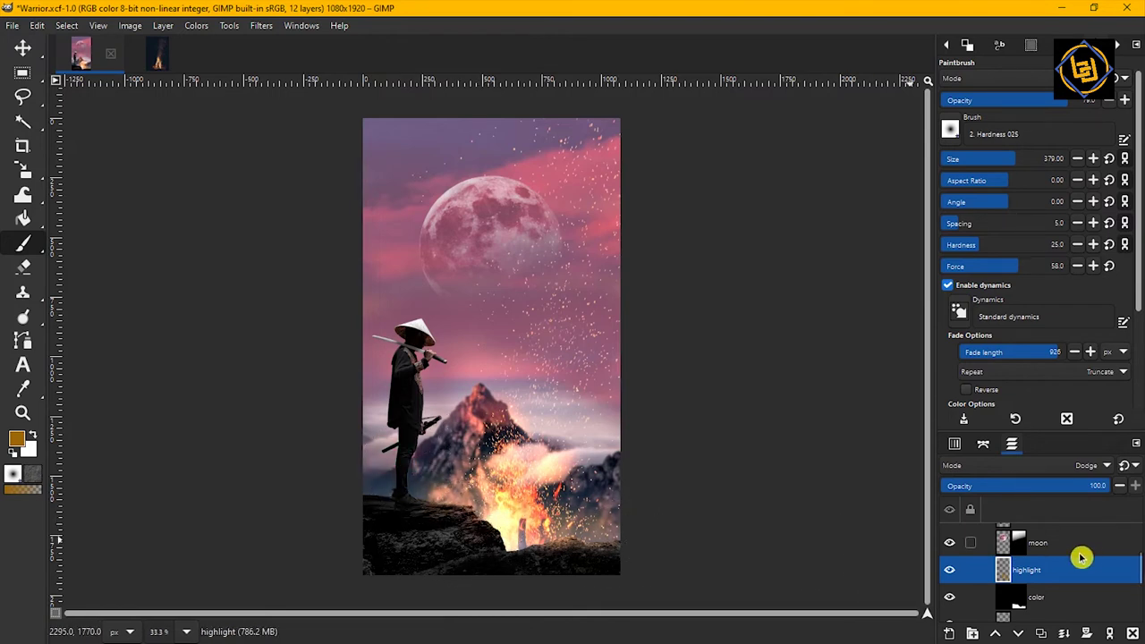
pyautogui.scroll(3, 1092, 558)
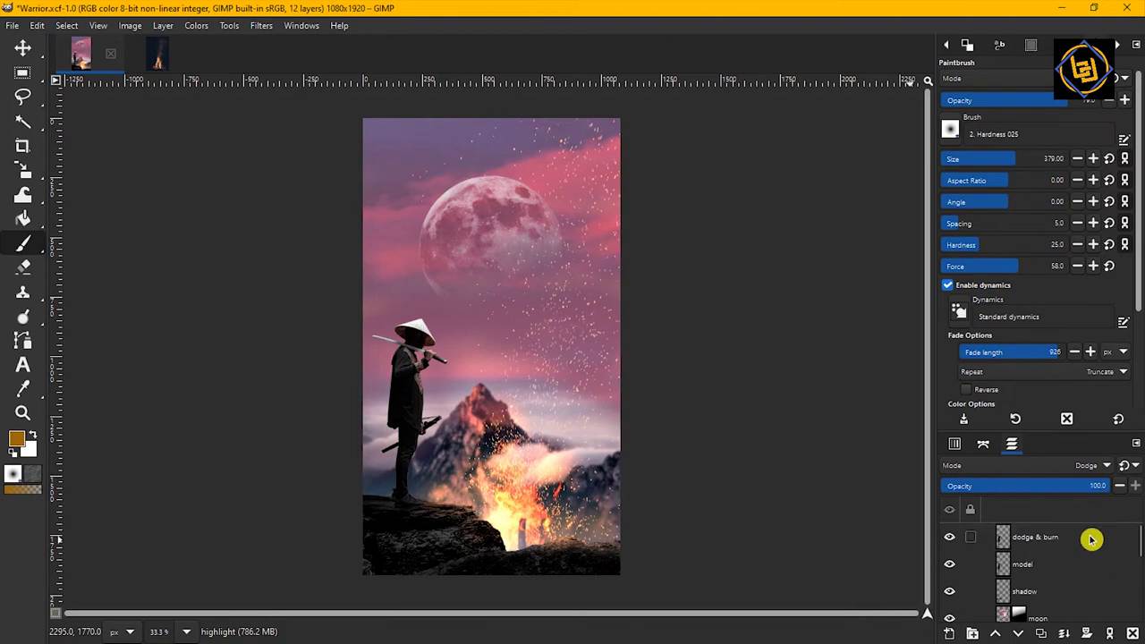
# Add a new 'highlight 2' layer above the dodge & burn layer, then zoom into the image
pyautogui.click(1091, 538)
pyautogui.click(950, 633)
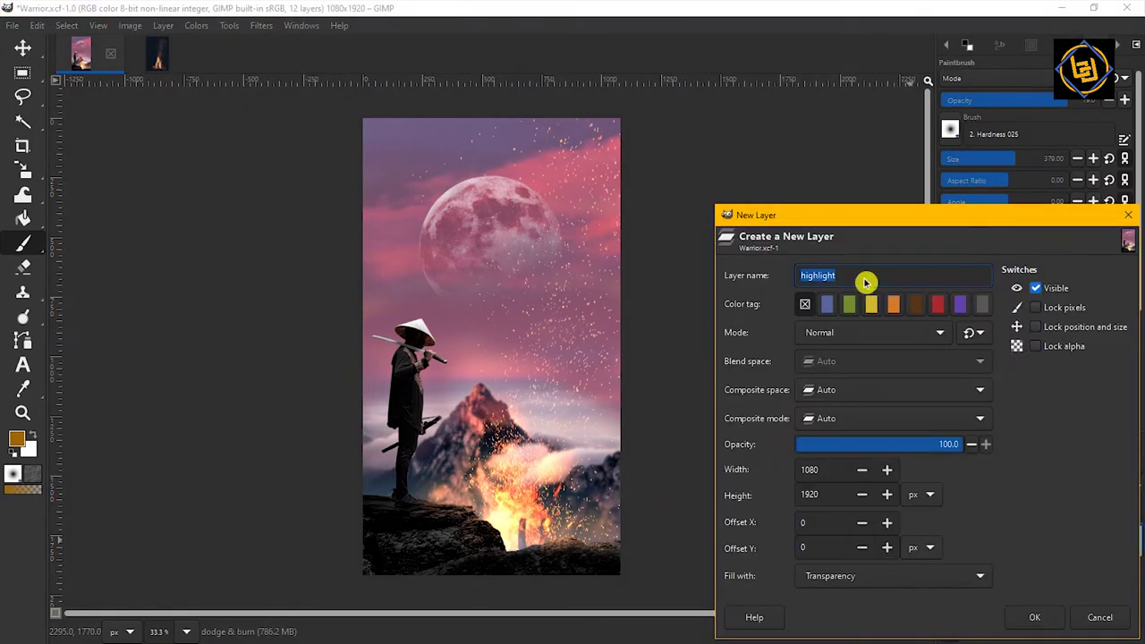
pyautogui.write('highlight')
pyautogui.press('Escape')
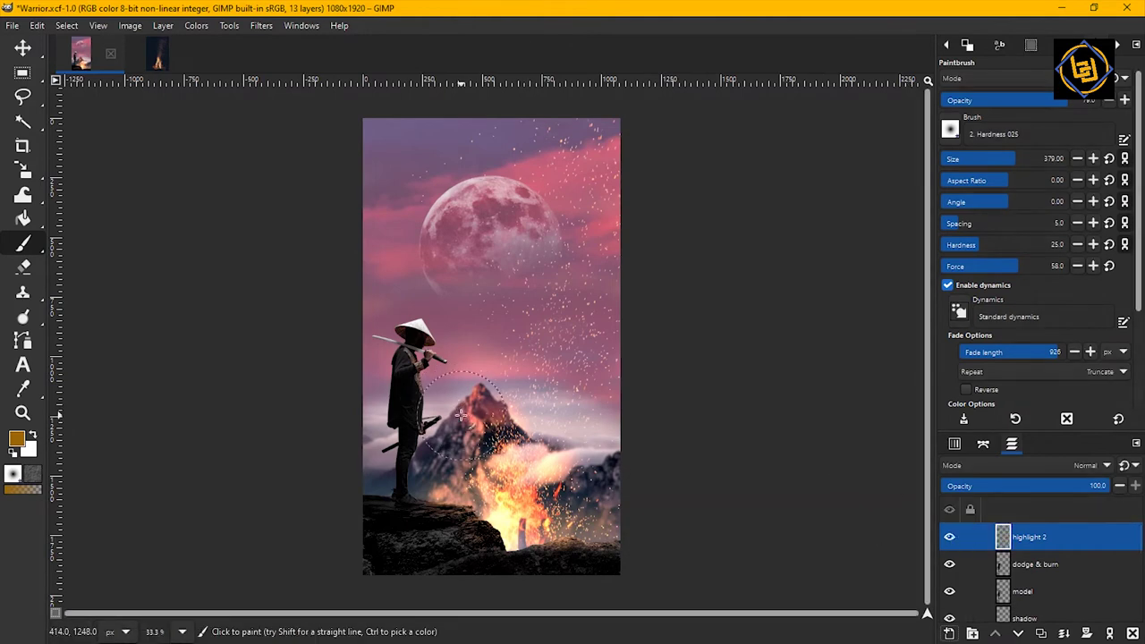
pyautogui.press('z')
pyautogui.scroll(4, 402, 537)
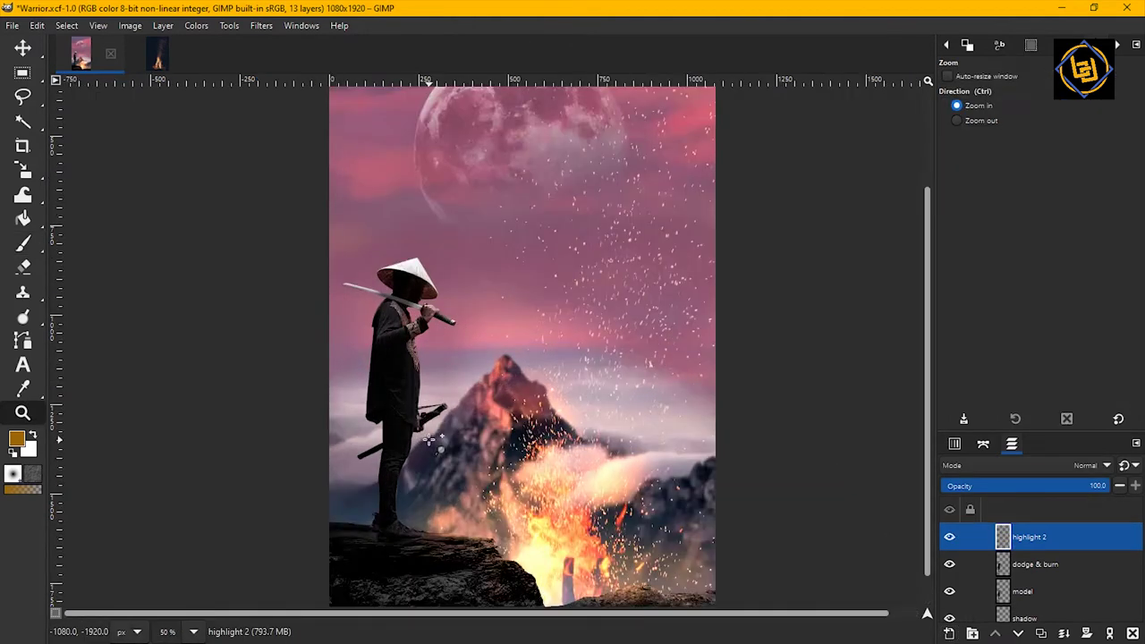
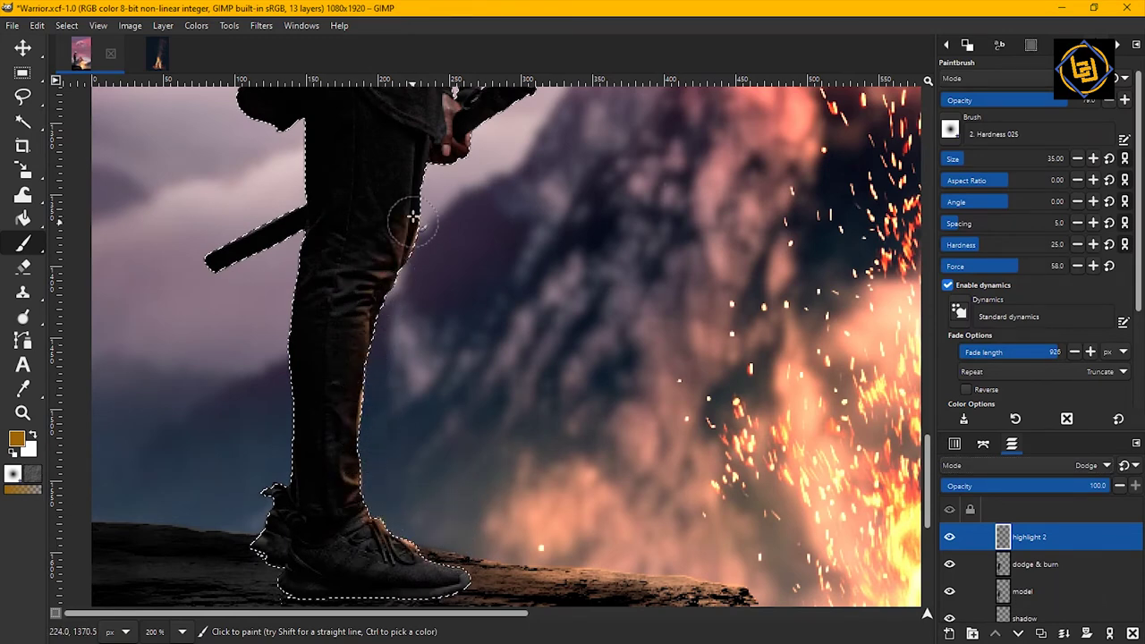
# Paint Dodge highlights on the sword hilt end and thin blade, shrinking the brush for detail
pyautogui.moveTo(927, 474); pyautogui.dragTo(927, 424)
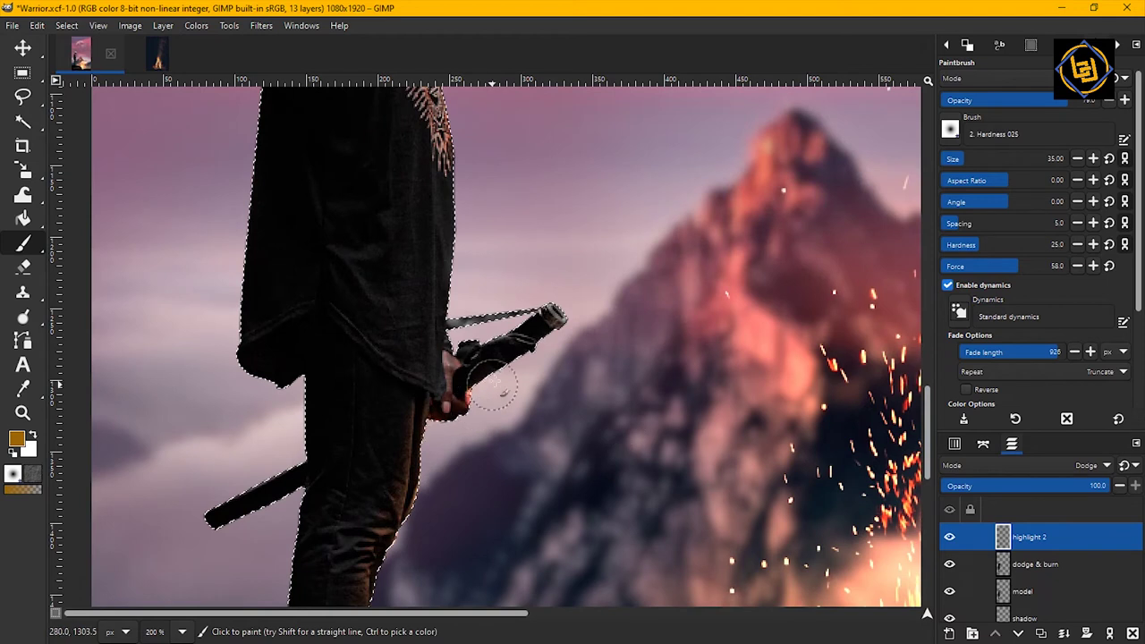
pyautogui.moveTo(470, 394)
pyautogui.mouseDown()
pyautogui.moveTo(540, 353)
pyautogui.moveTo(544, 343)
pyautogui.moveTo(486, 400)
pyautogui.moveTo(555, 305)
pyautogui.moveTo(501, 322)
pyautogui.mouseUp()
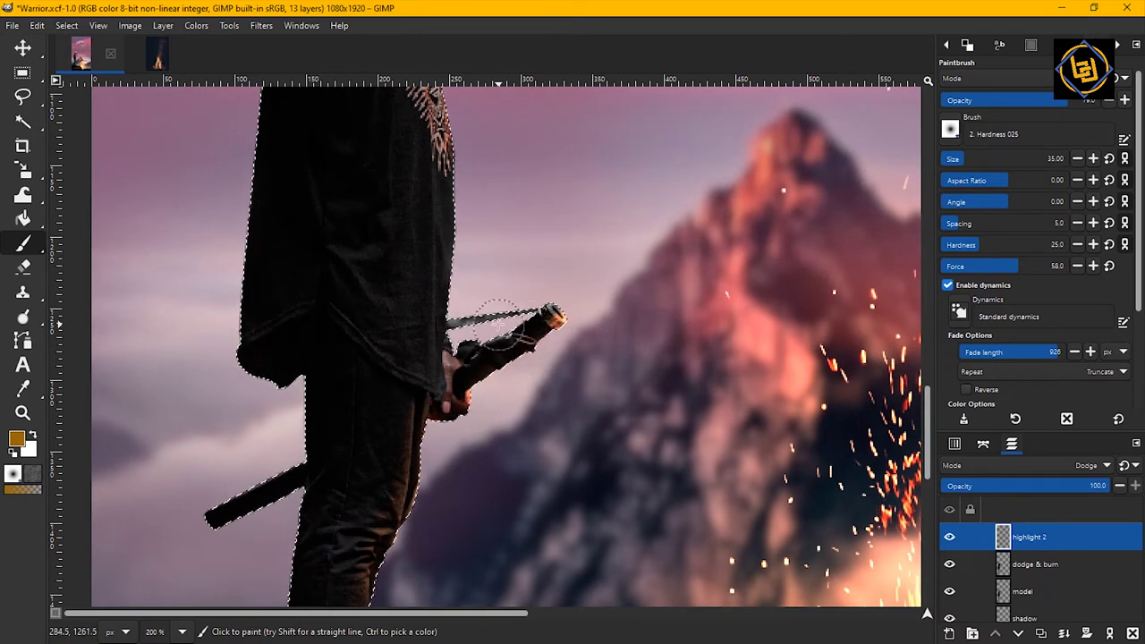
pyautogui.press('[')
pyautogui.press('[')
pyautogui.press('[')
pyautogui.press('[')
pyautogui.press('[')
pyautogui.press('[')
pyautogui.press('[')
pyautogui.press('[')
pyautogui.press('[')
pyautogui.press('[')
pyautogui.press('[')
pyautogui.press('[')
pyautogui.press('[')
pyautogui.press('[')
pyautogui.press('[')
pyautogui.press('[')
pyautogui.press('[')
pyautogui.press('[')
pyautogui.press('[')
pyautogui.press('[')
pyautogui.press('[')
pyautogui.press('[')
pyautogui.press('[')
pyautogui.press('[')
pyautogui.press('[')
pyautogui.press('[')
pyautogui.press('[')
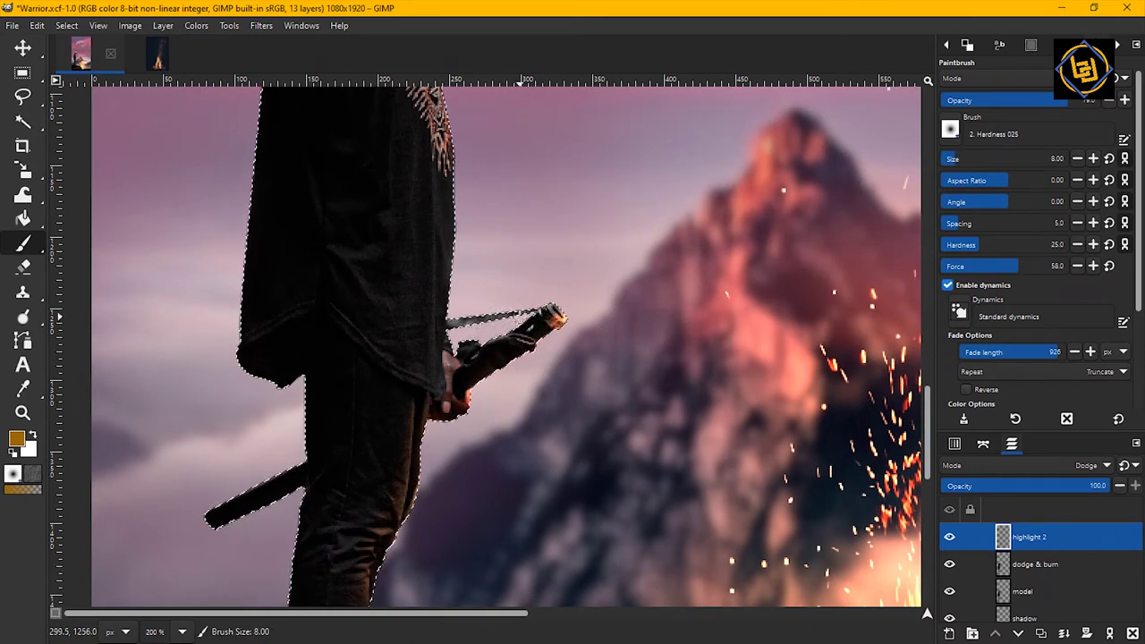
pyautogui.moveTo(440, 327); pyautogui.dragTo(548, 317)
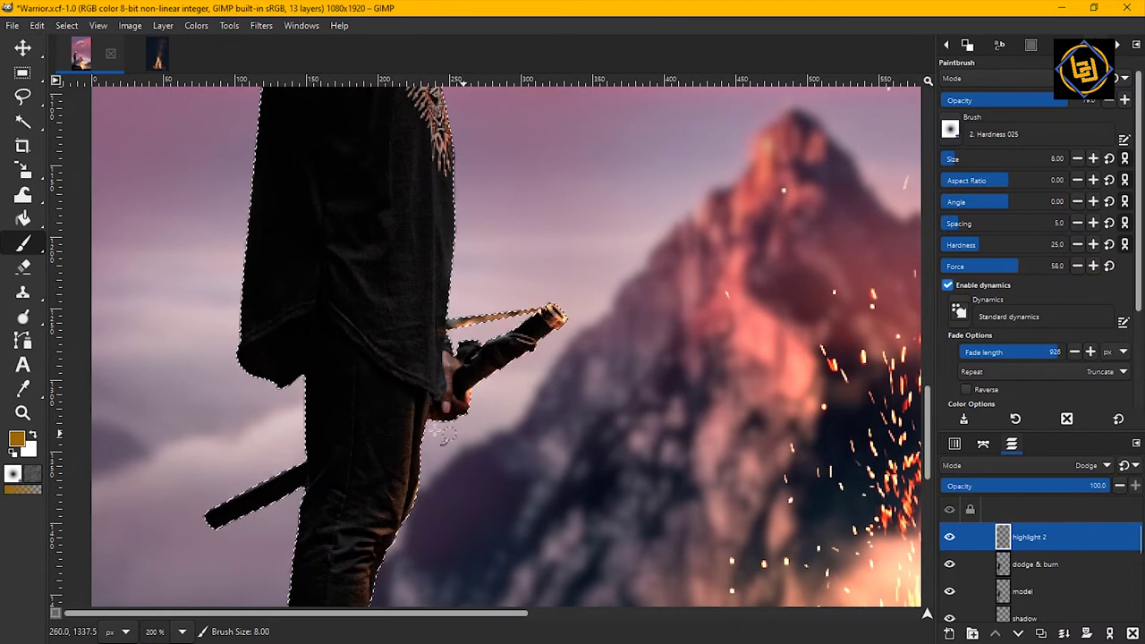
pyautogui.press(']')
pyautogui.press(']')
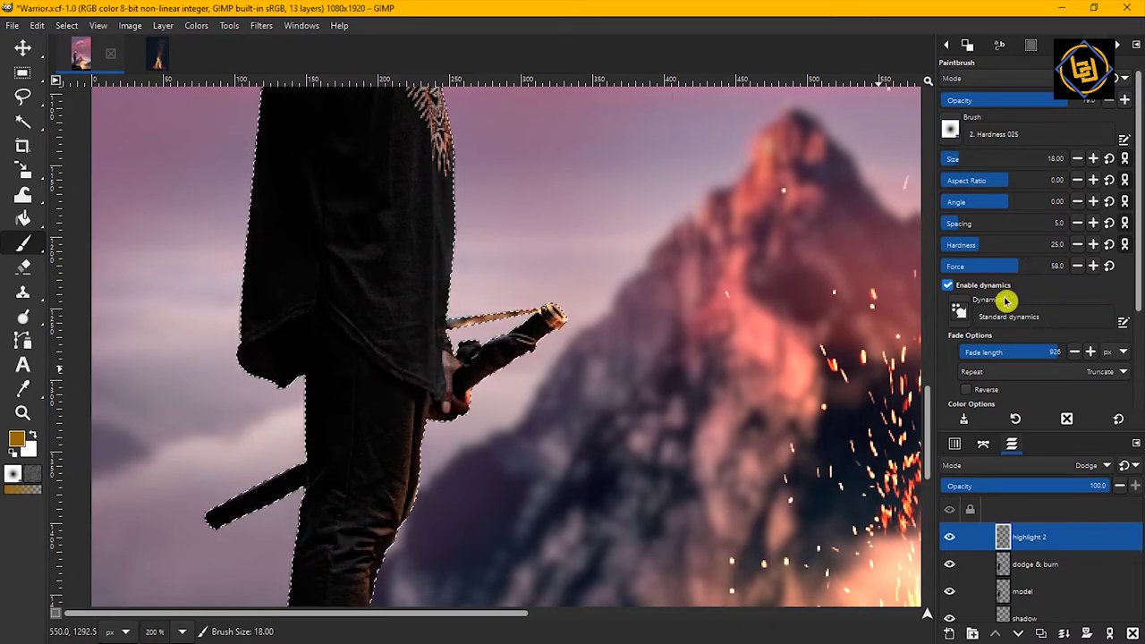
# At brush force 27, brighten the shirt's right edge, patterned strip, hilt tip and sleeve cuff
pyautogui.click(980, 262)
pyautogui.moveTo(439, 394); pyautogui.dragTo(438, 225)
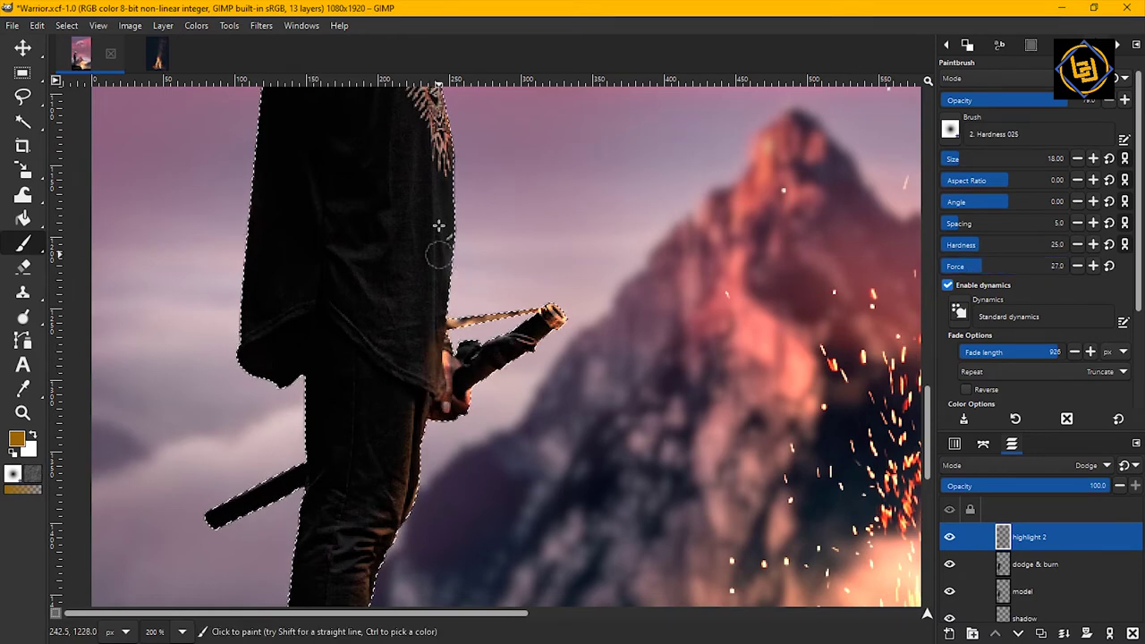
pyautogui.moveTo(926, 447); pyautogui.dragTo(926, 398)
pyautogui.moveTo(460, 444); pyautogui.dragTo(472, 478)
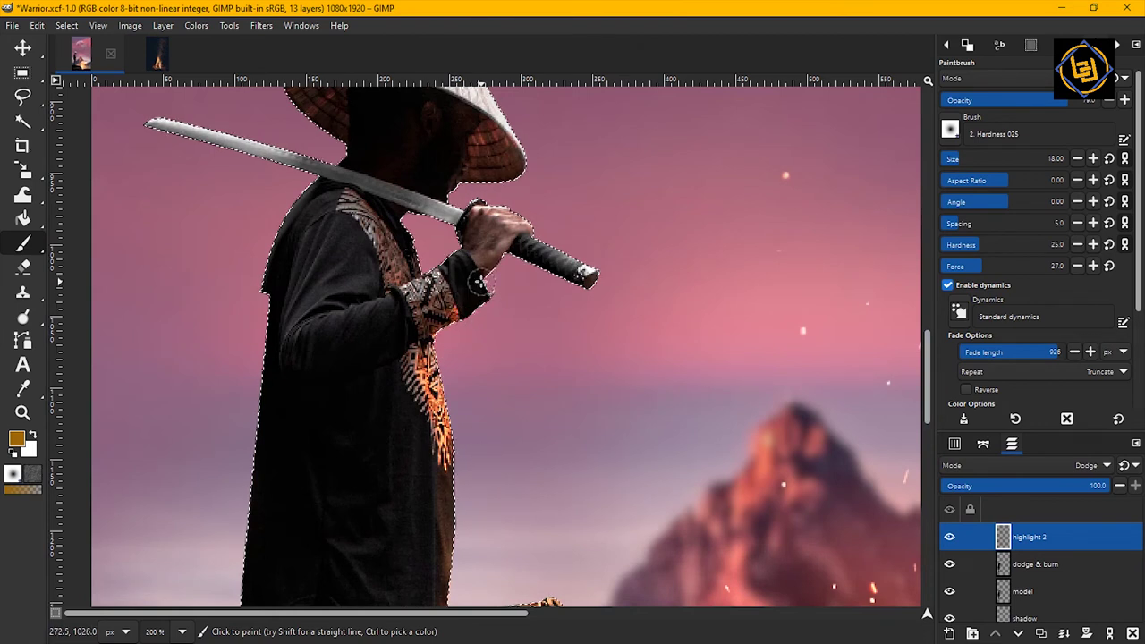
pyautogui.moveTo(523, 258)
pyautogui.mouseDown()
pyautogui.moveTo(567, 270)
pyautogui.moveTo(595, 279)
pyautogui.mouseUp()
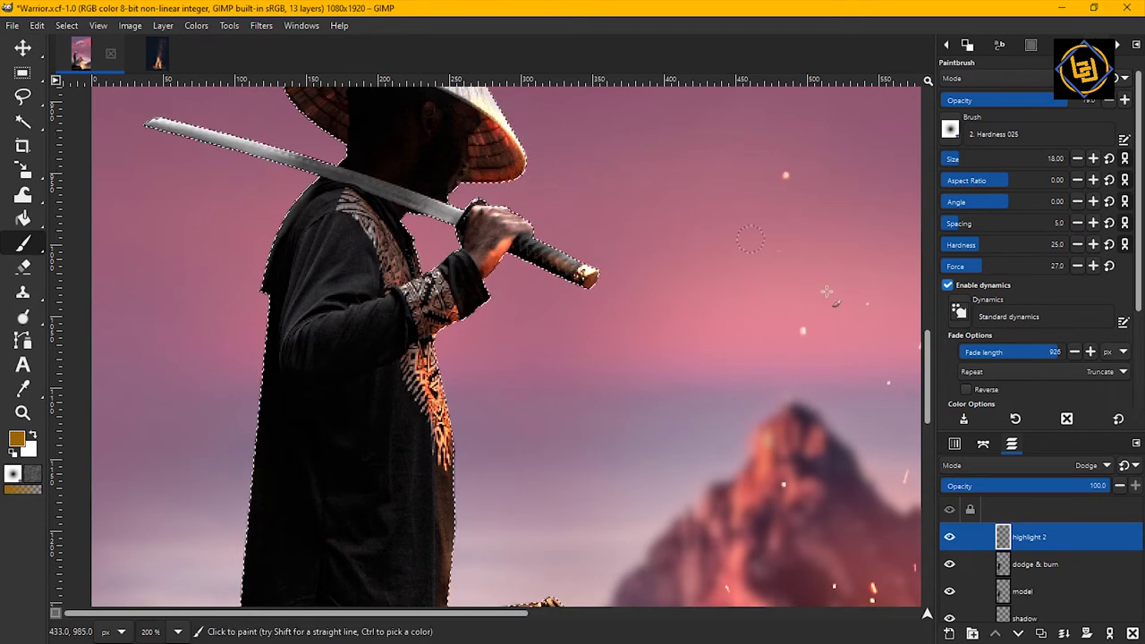
pyautogui.moveTo(417, 229)
pyautogui.mouseDown()
pyautogui.moveTo(447, 305)
pyautogui.moveTo(457, 413)
pyautogui.mouseUp()
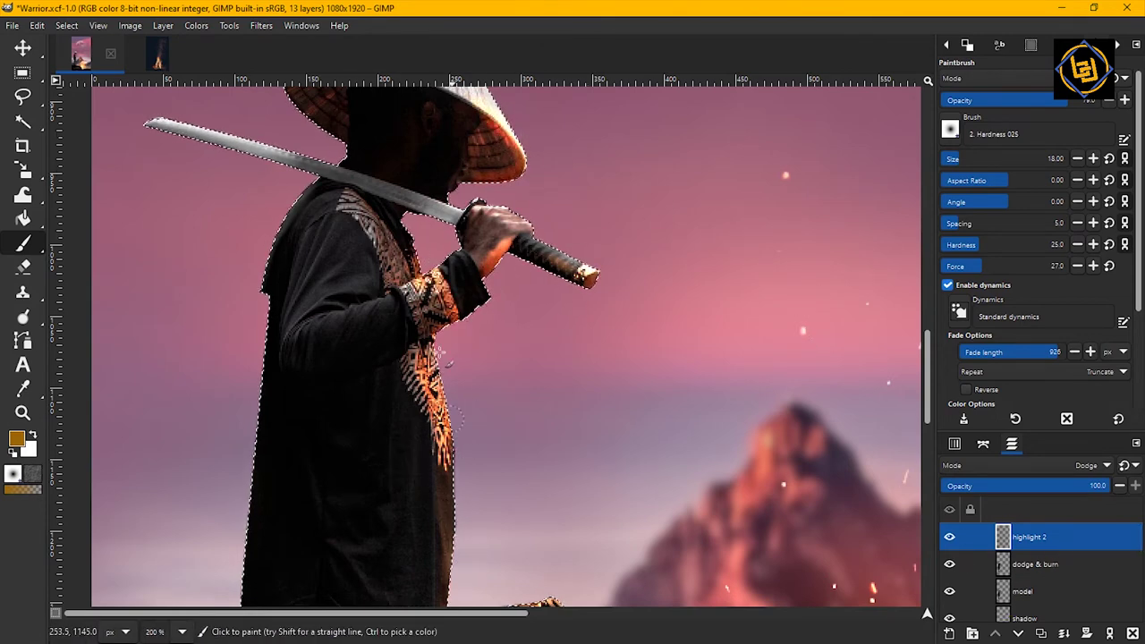
pyautogui.moveTo(928, 404); pyautogui.dragTo(927, 491)
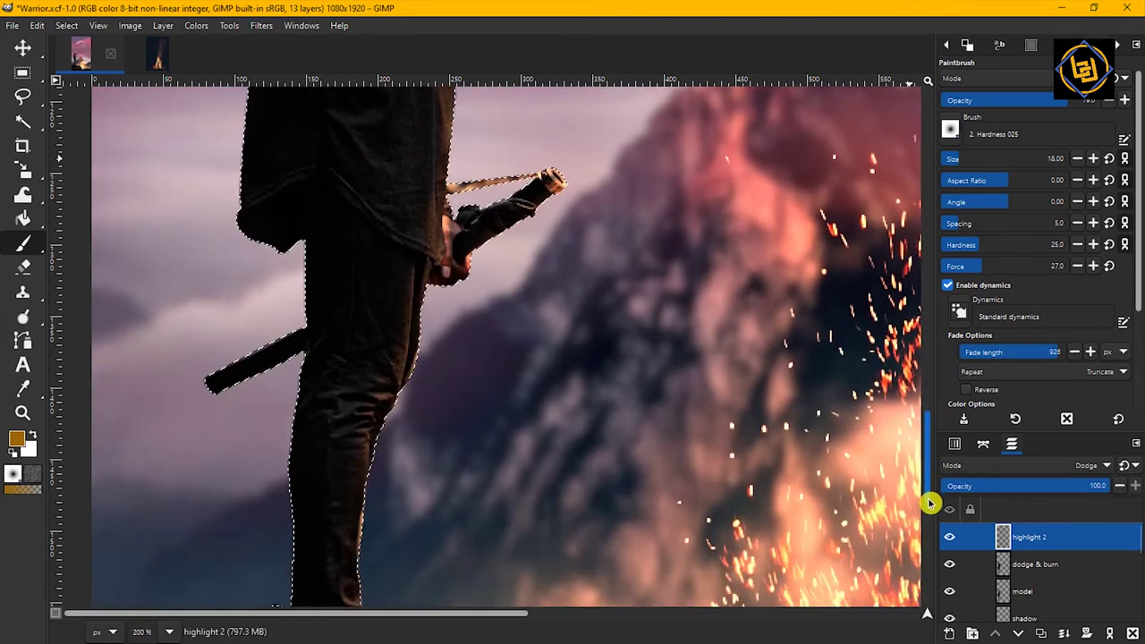
# Brighten the top of the shoe toe, then toggle to the eraser and back to the Paintbrush
pyautogui.moveTo(413, 522)
pyautogui.mouseDown()
pyautogui.moveTo(456, 544)
pyautogui.moveTo(420, 529)
pyautogui.mouseUp()
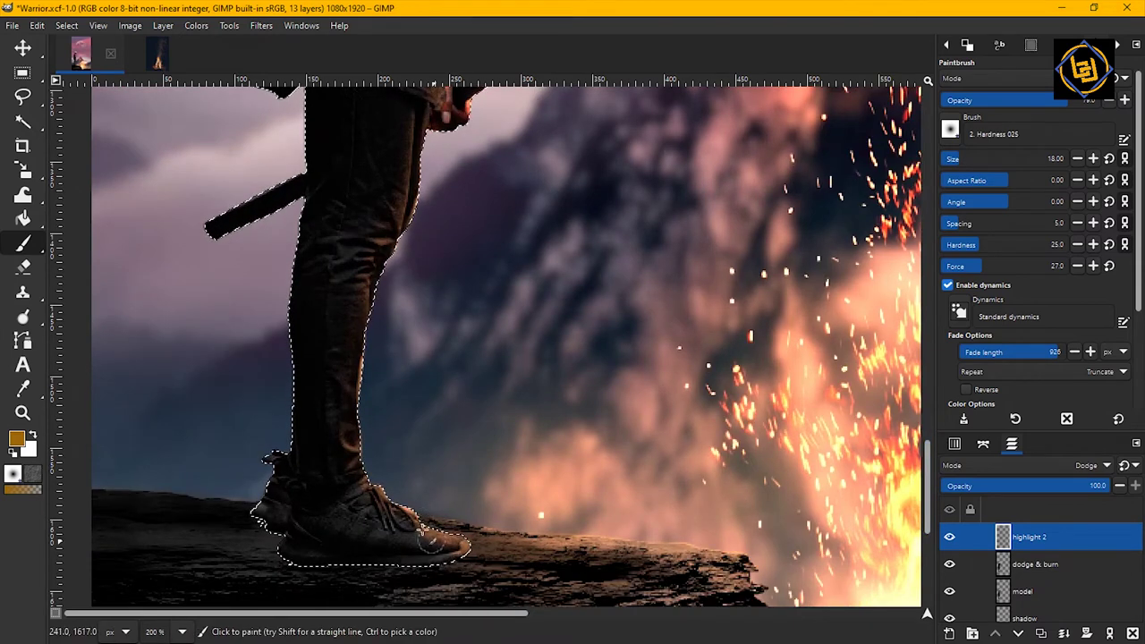
pyautogui.moveTo(927, 492); pyautogui.dragTo(938, 340)
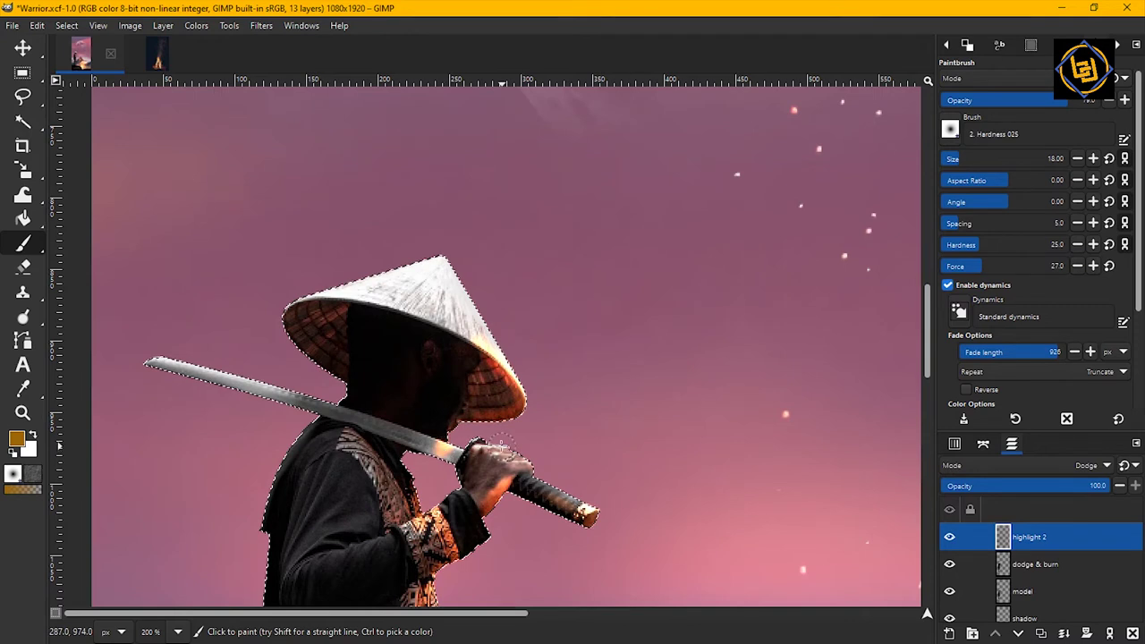
pyautogui.press('ctrl')
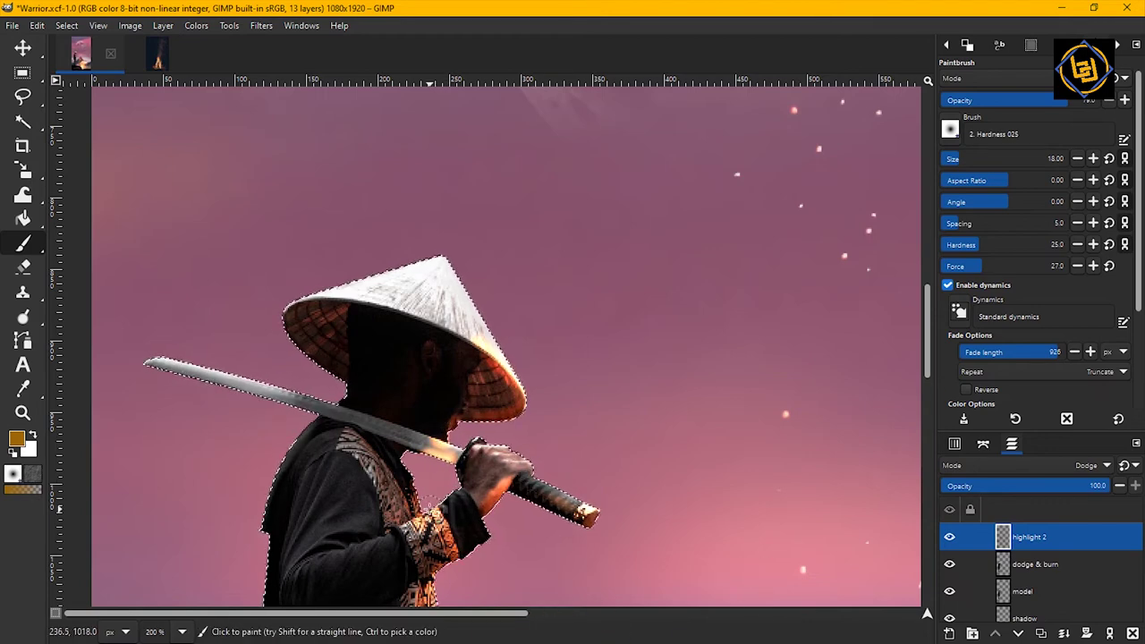
pyautogui.click(23, 267)
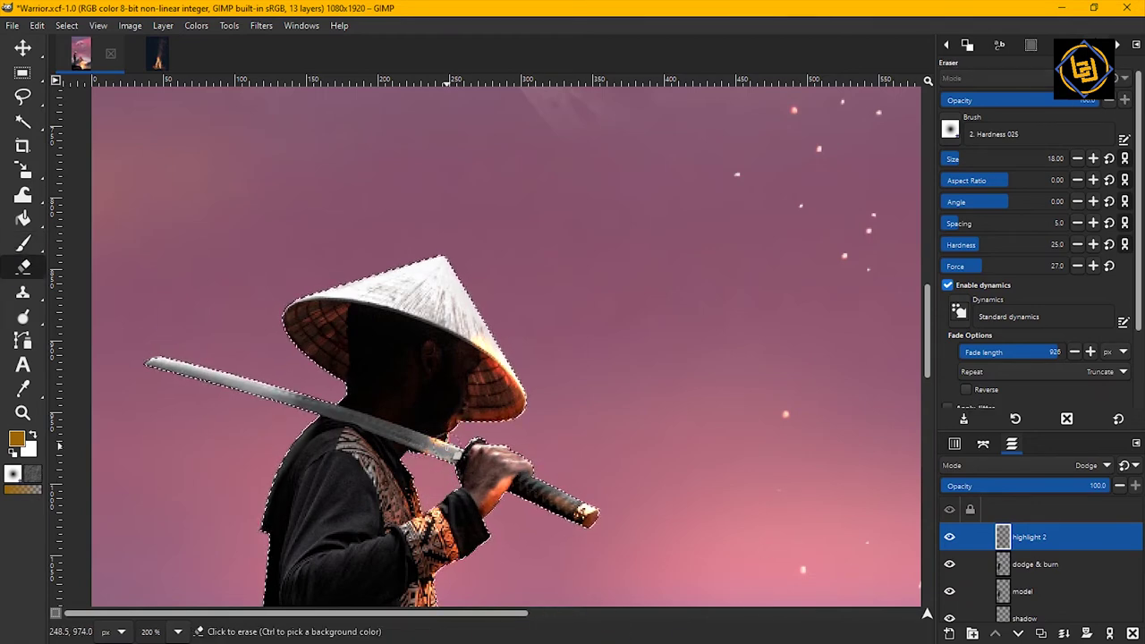
pyautogui.click(24, 243)
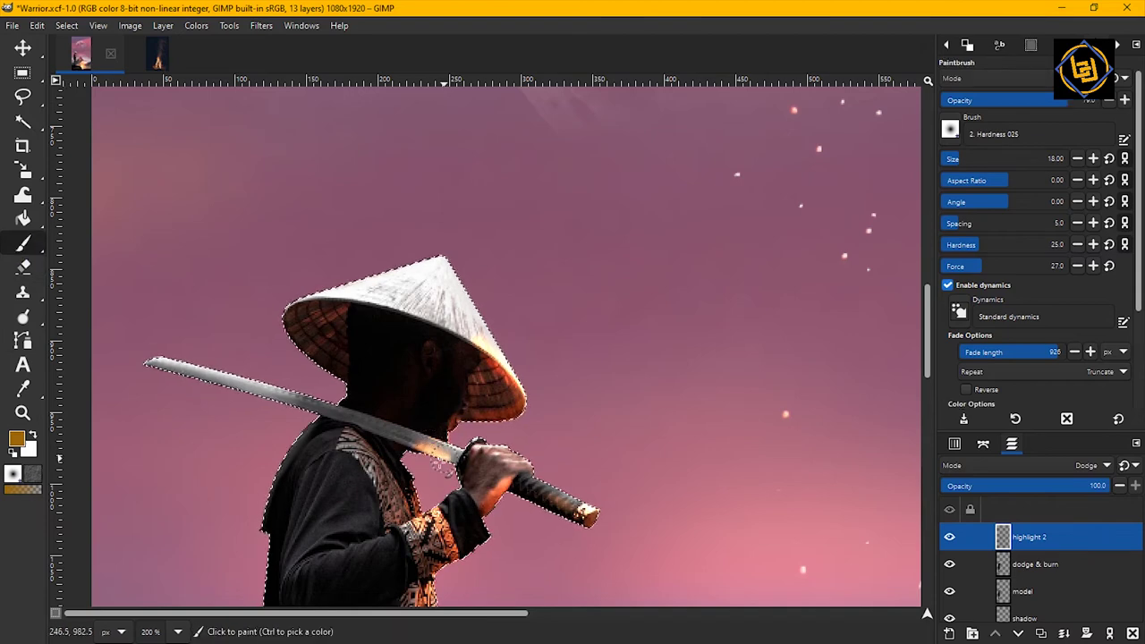
pyautogui.scroll(-1, 927, 381)
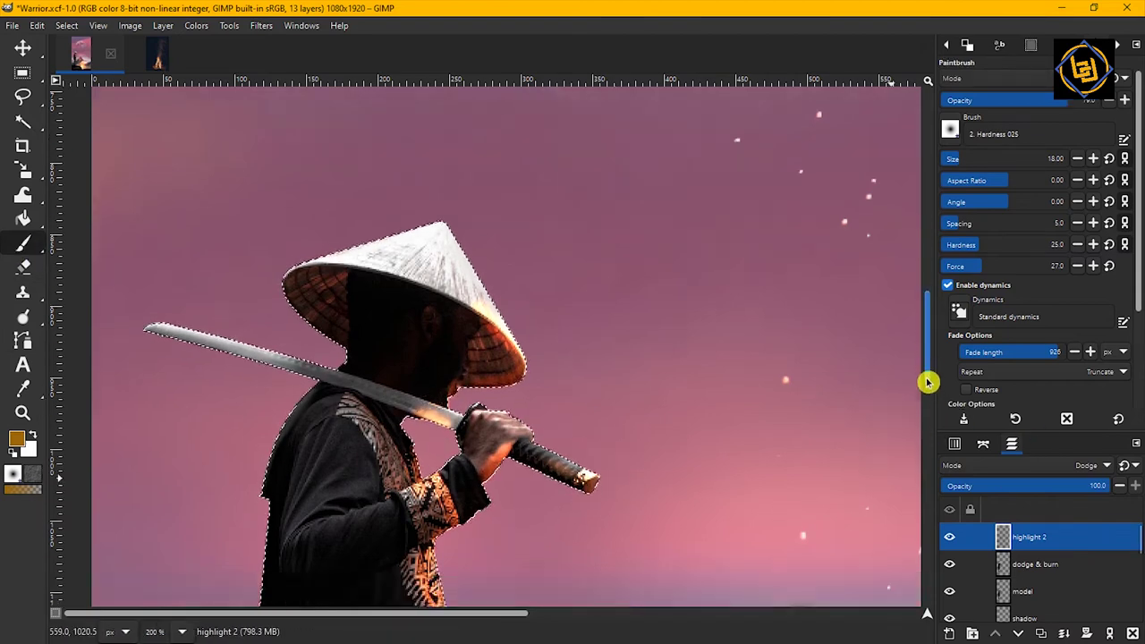
pyautogui.scroll(-4, 927, 382)
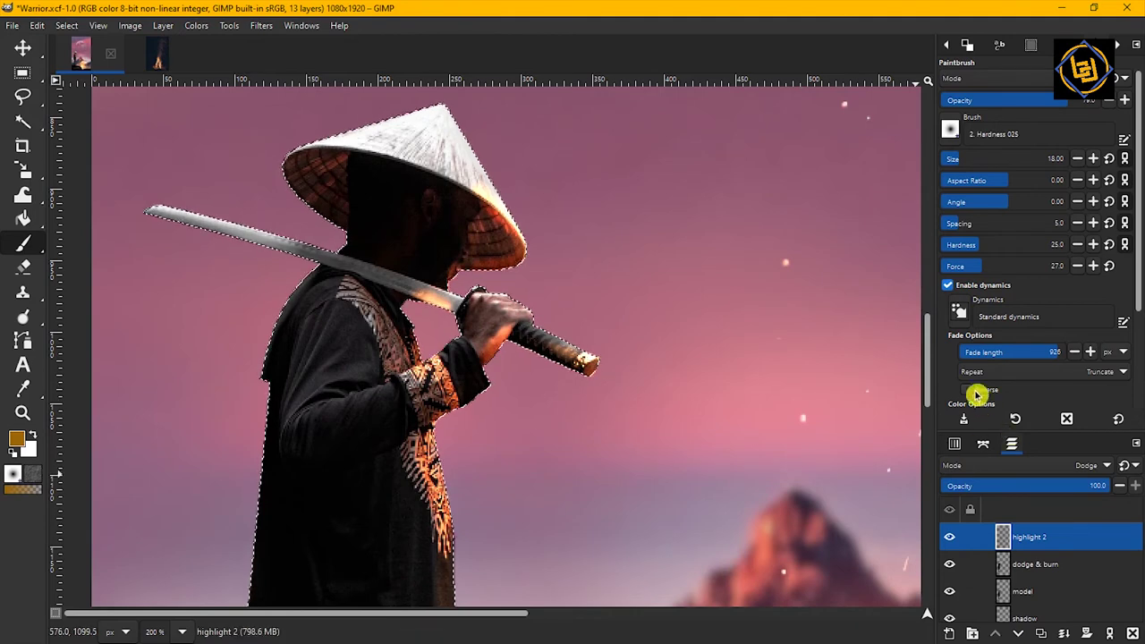
# Zoom out to the whole image and activate the dodge & burn layer with the Dodge/Burn tool
pyautogui.press('z')
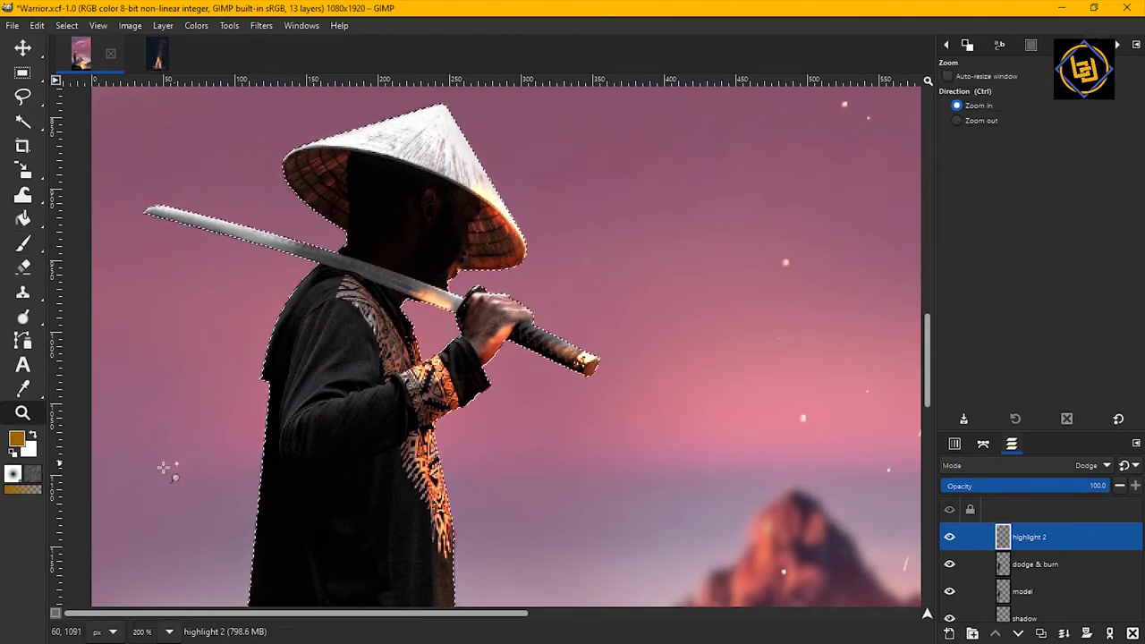
pyautogui.keyDown('ctrl'); pyautogui.click(163, 467); pyautogui.keyUp('ctrl')
pyautogui.keyDown('ctrl'); pyautogui.click(164, 467); pyautogui.keyUp('ctrl')
pyautogui.keyDown('ctrl'); pyautogui.click(164, 467); pyautogui.keyUp('ctrl')
pyautogui.keyDown('ctrl'); pyautogui.click(163, 467); pyautogui.keyUp('ctrl')
pyautogui.scroll(-3, 379, 478)
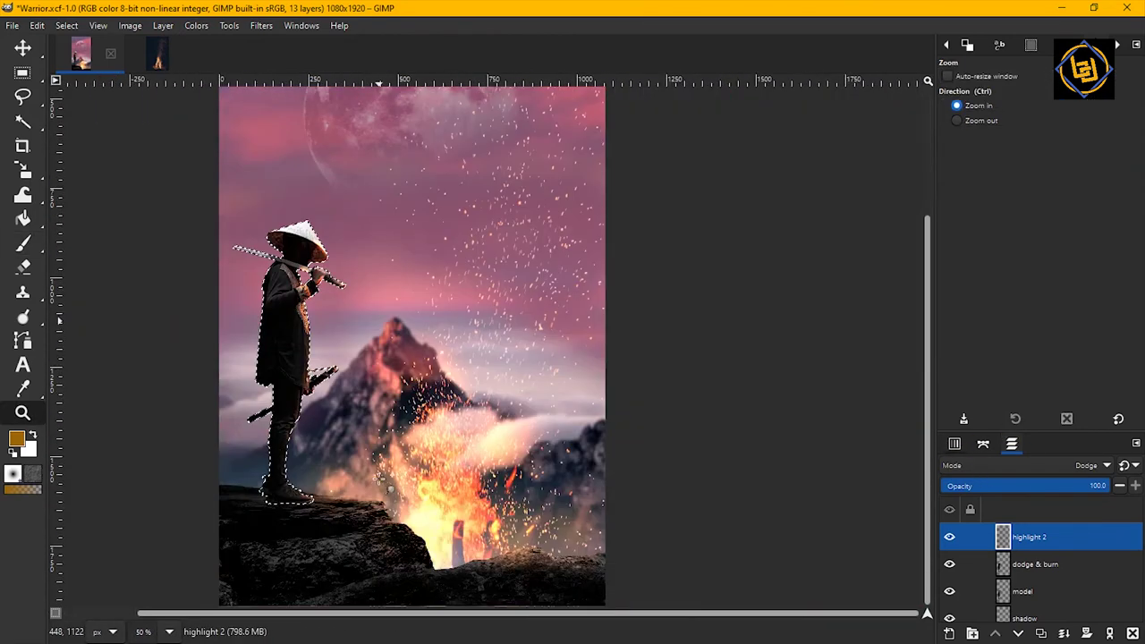
pyautogui.scroll(3, 379, 479)
pyautogui.moveTo(930, 317); pyautogui.dragTo(930, 425)
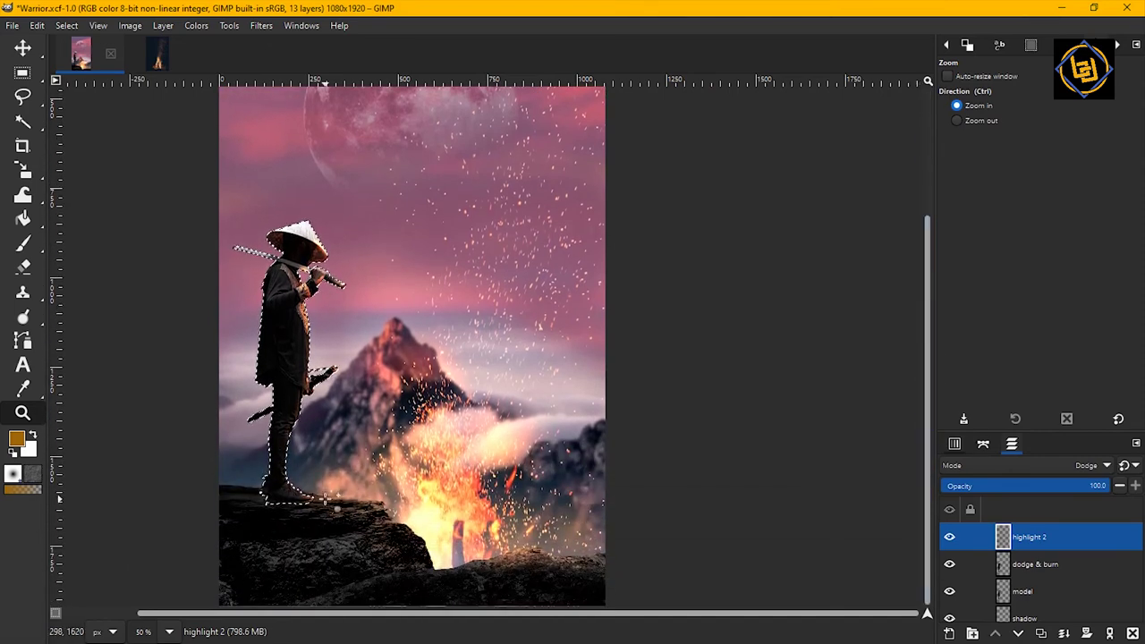
pyautogui.click(24, 243)
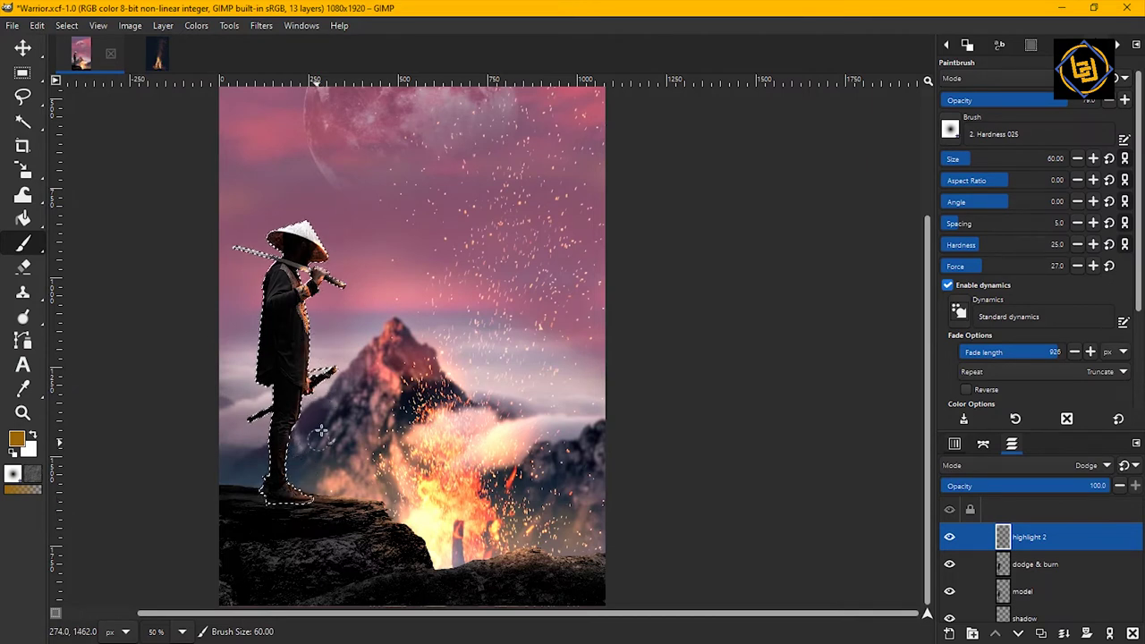
pyautogui.click(1011, 568)
pyautogui.click(21, 320)
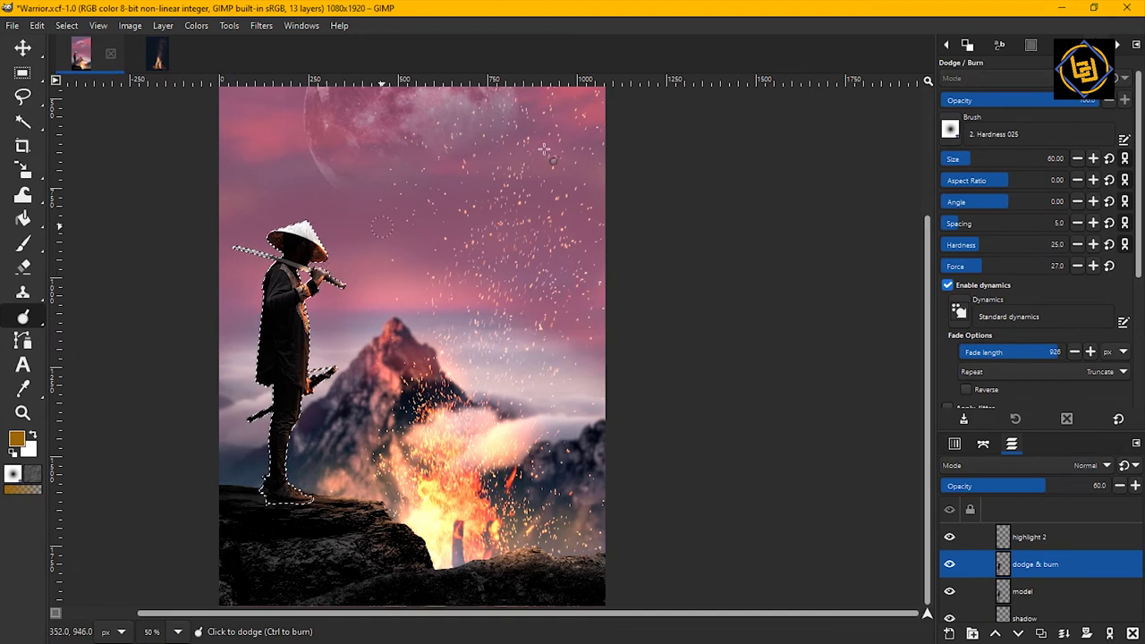
pyautogui.scroll(-5, 978, 289)
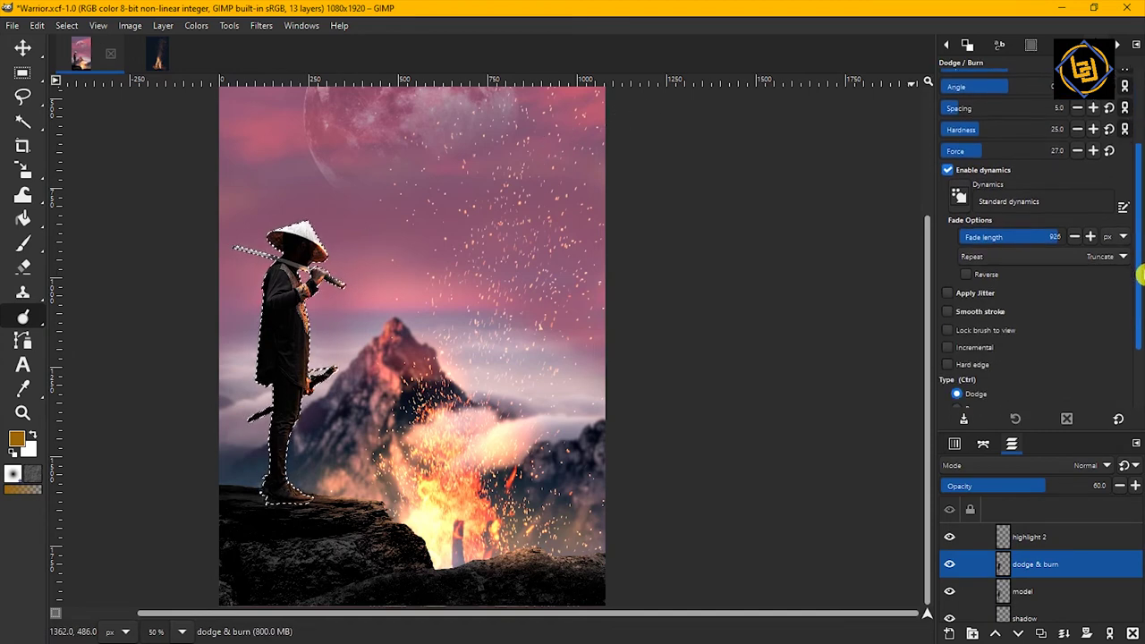
# Zoom in on the warrior's head and shrink the Dodge/Burn brush to size 45
pyautogui.press('z')
pyautogui.click(296, 253)
pyautogui.click(295, 253)
pyautogui.click(295, 253)
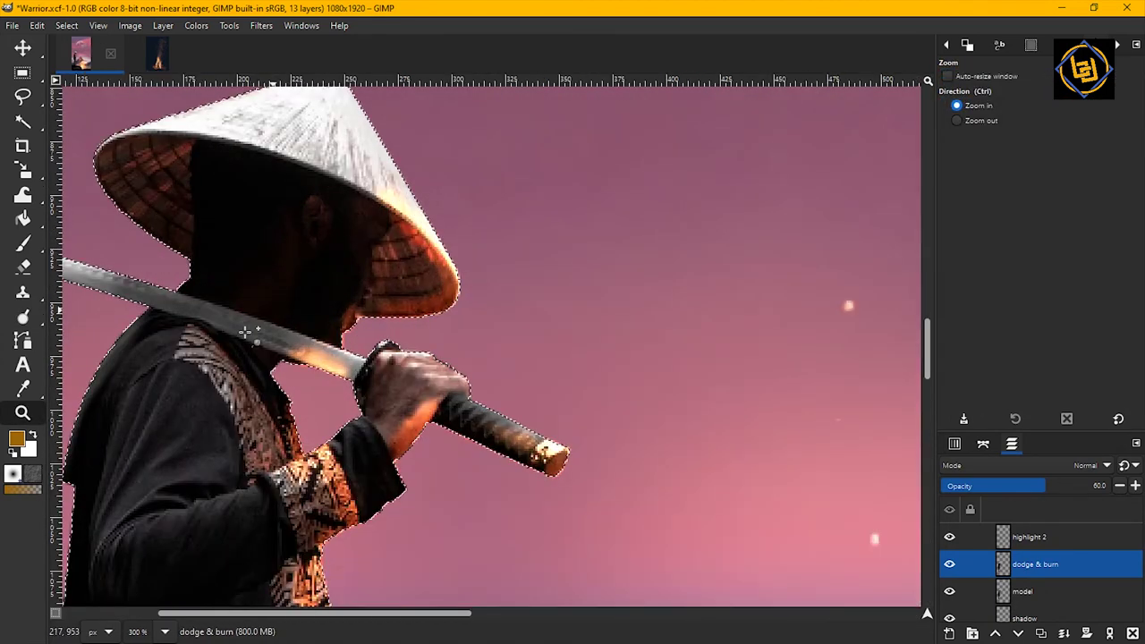
pyautogui.click(24, 315)
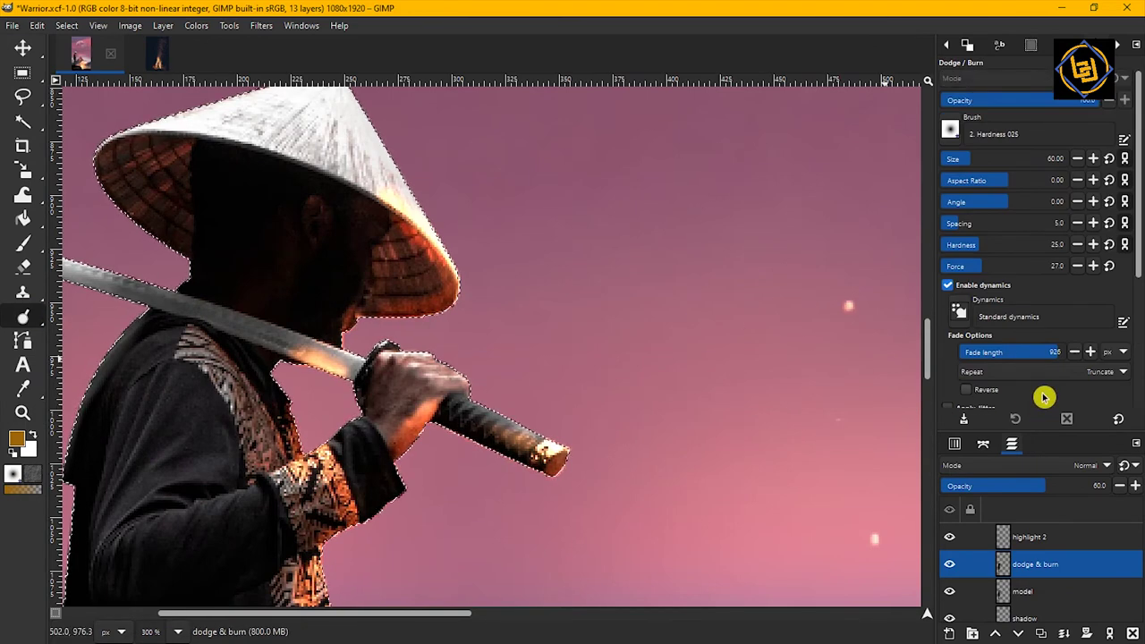
pyautogui.moveTo(1140, 280); pyautogui.dragTo(1141, 351)
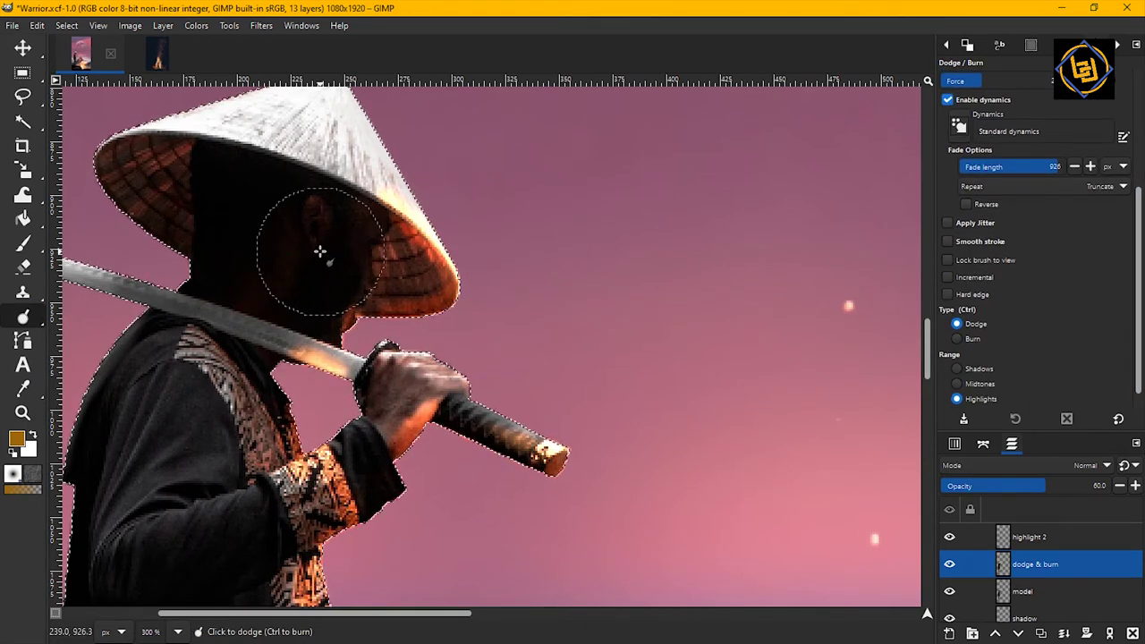
pyautogui.press('[')
pyautogui.press('[')
pyautogui.press('[')
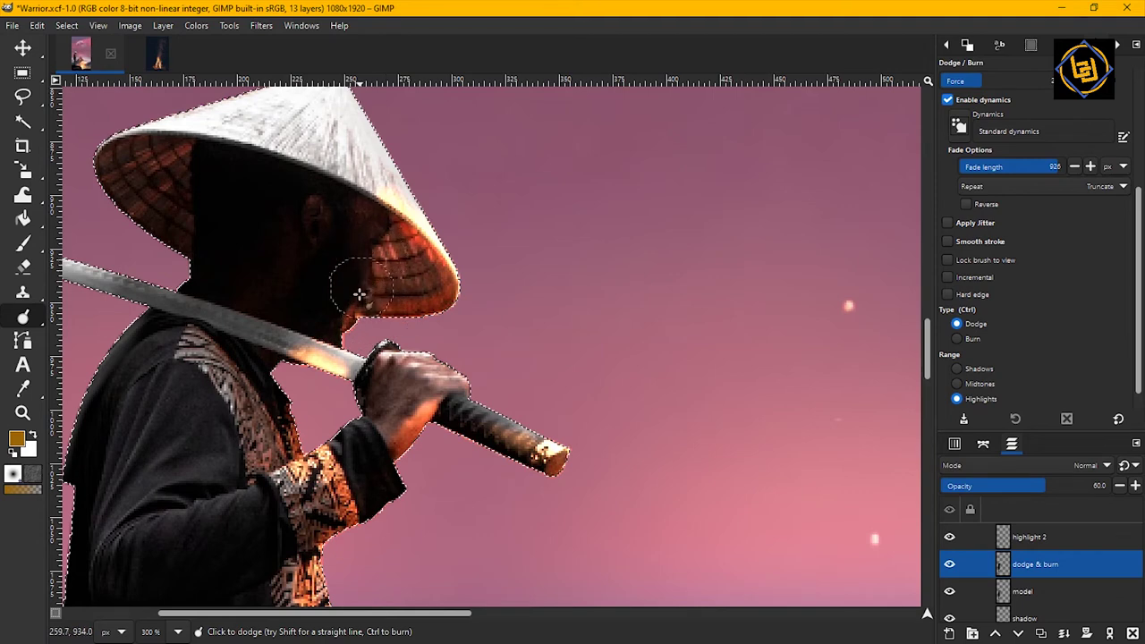
# Dodge the underside of the hat brim and the sword grip, then set the tool Type to Burn
pyautogui.moveTo(313, 171)
pyautogui.mouseDown()
pyautogui.moveTo(385, 179)
pyautogui.moveTo(438, 242)
pyautogui.moveTo(447, 304)
pyautogui.mouseUp()
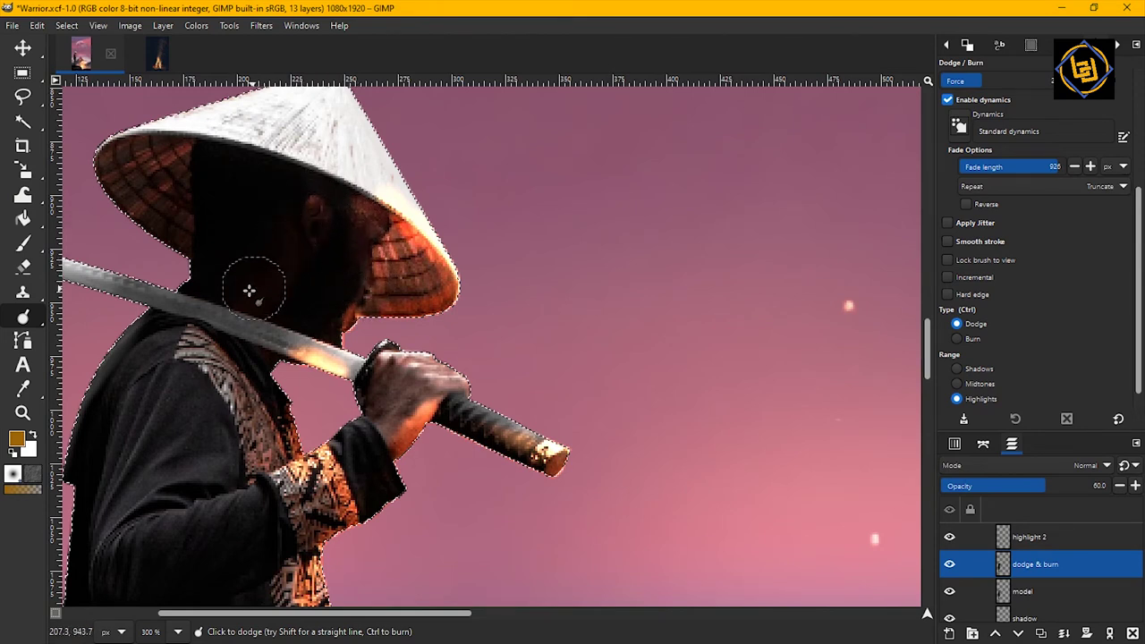
pyautogui.moveTo(503, 401); pyautogui.dragTo(541, 440)
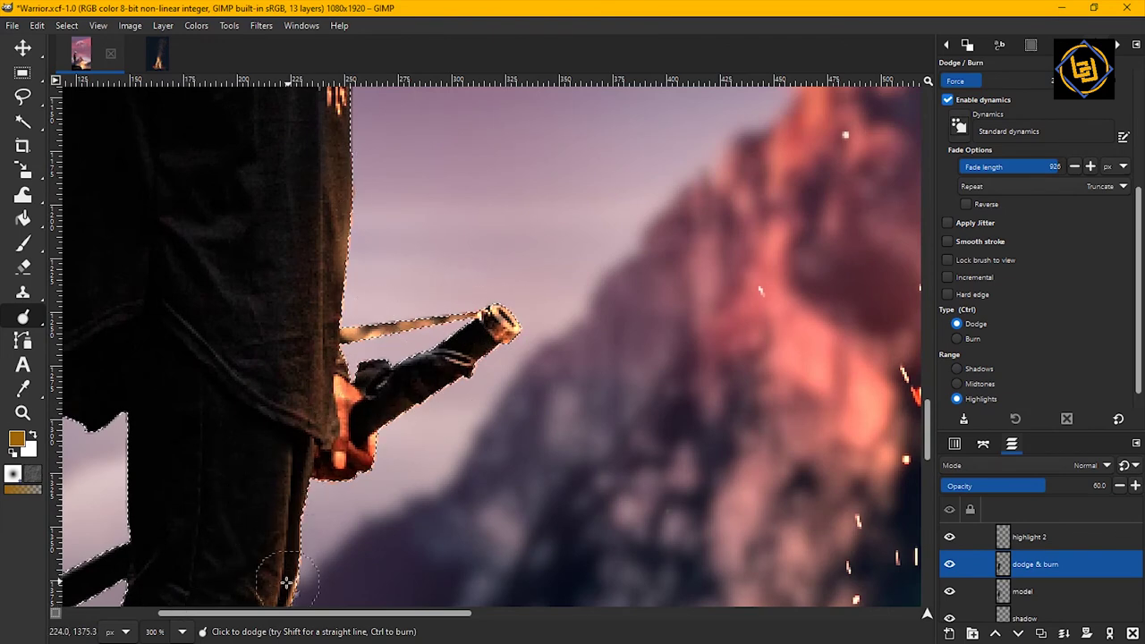
pyautogui.scroll(-5, 397, 409)
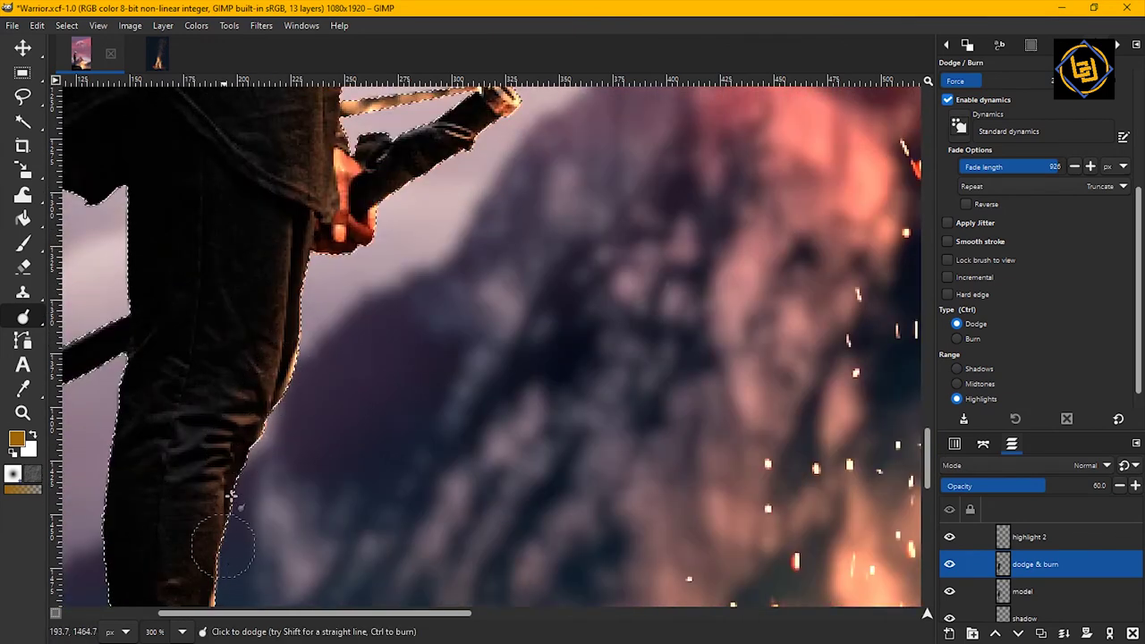
pyautogui.moveTo(926, 493)
pyautogui.mouseDown()
pyautogui.moveTo(925, 513)
pyautogui.moveTo(926, 490)
pyautogui.mouseUp()
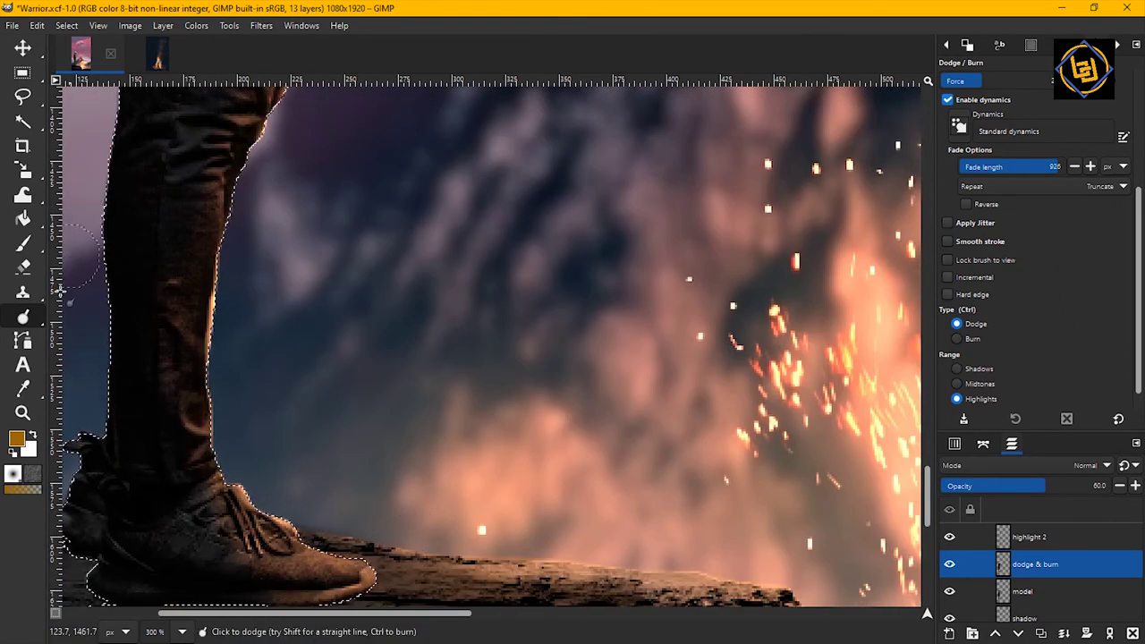
pyautogui.click(962, 338)
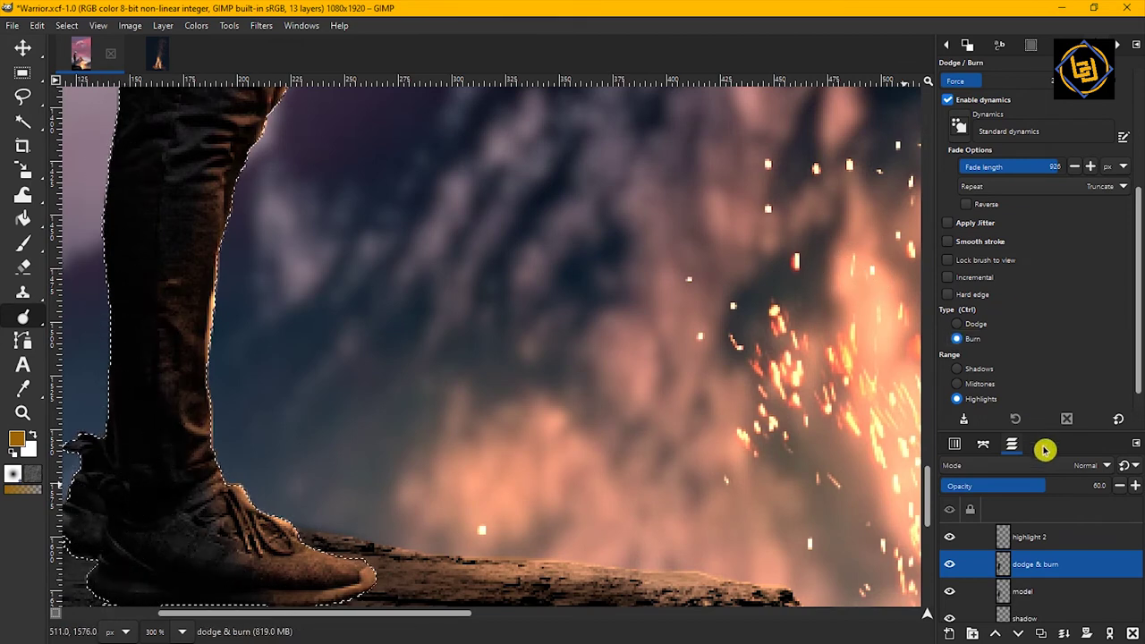
pyautogui.moveTo(928, 498); pyautogui.dragTo(928, 386)
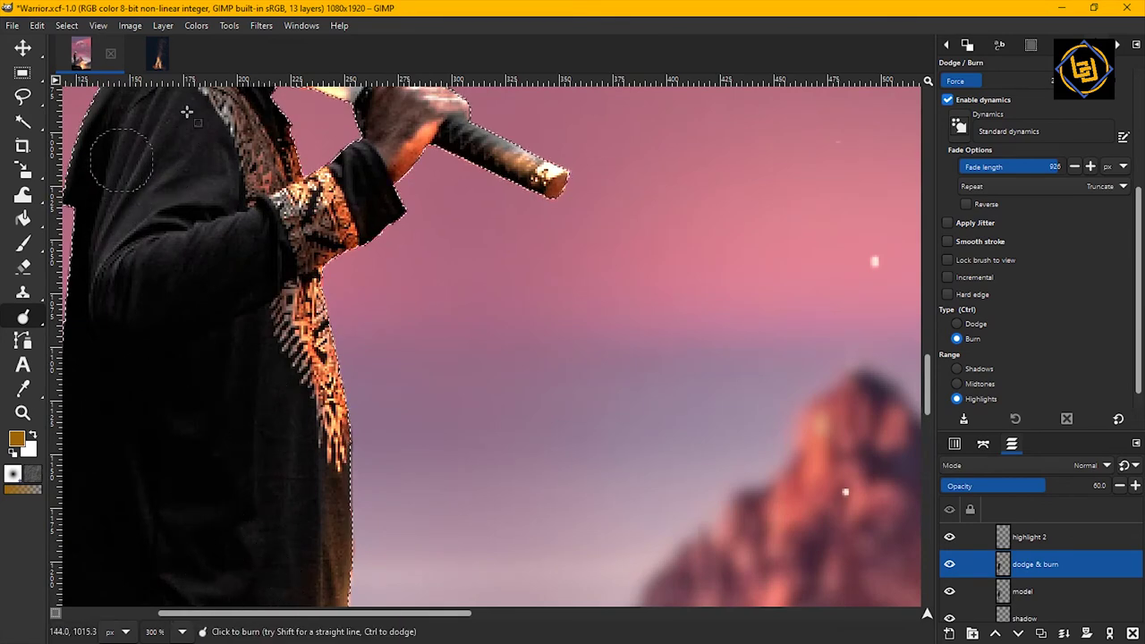
pyautogui.moveTo(927, 403); pyautogui.dragTo(928, 356)
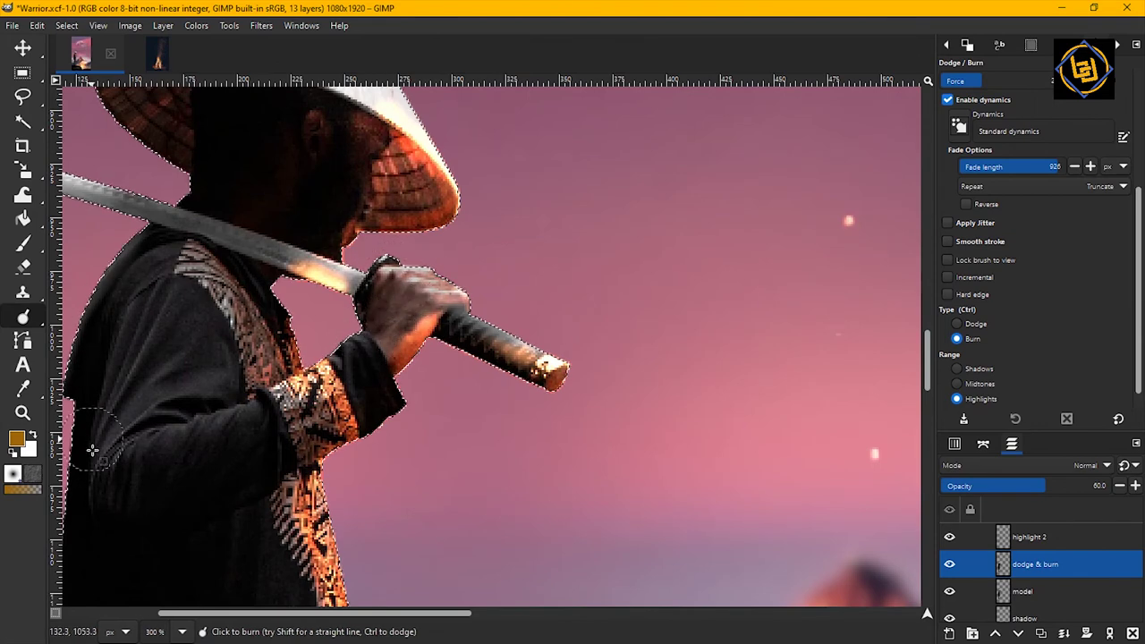
pyautogui.moveTo(933, 370); pyautogui.dragTo(930, 343)
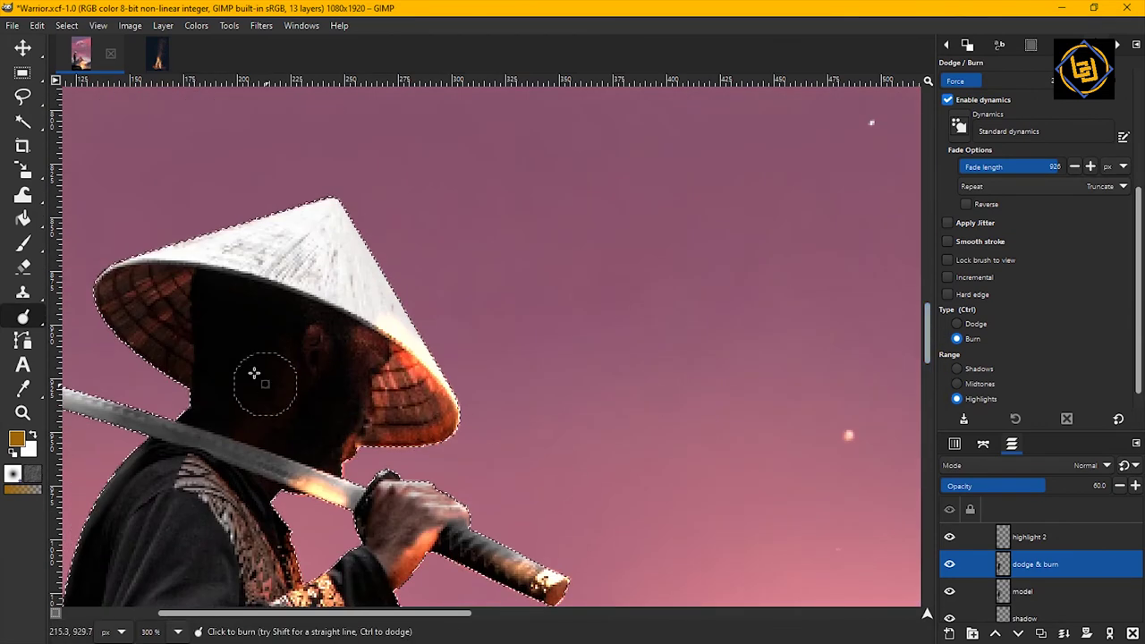
pyautogui.scroll(-5, 141, 477)
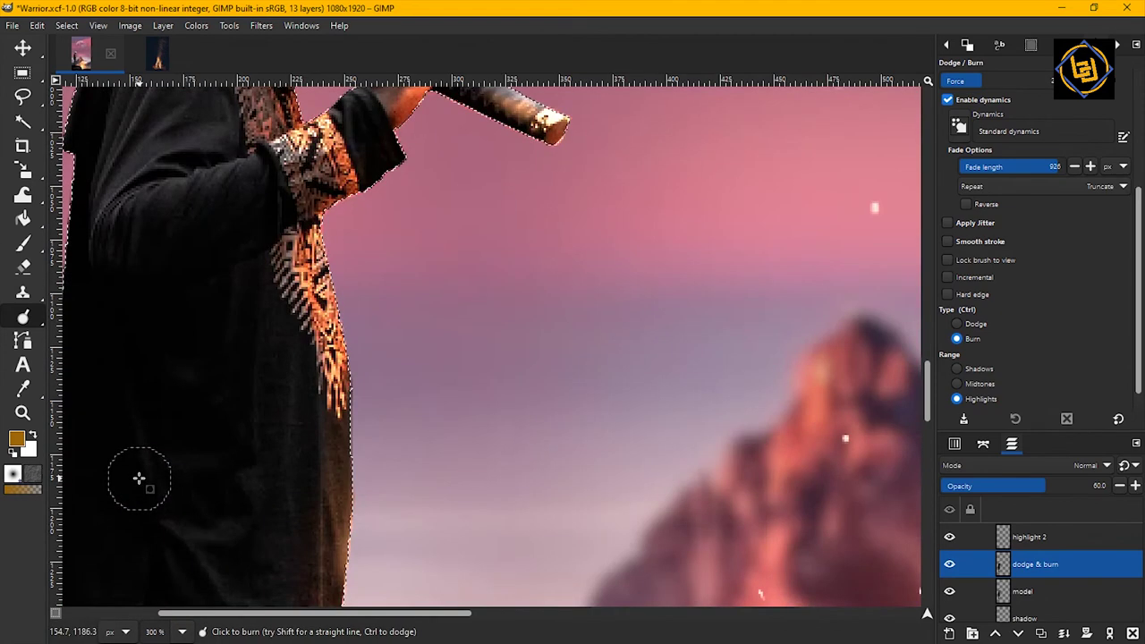
pyautogui.scroll(1, 141, 478)
pyautogui.moveTo(430, 618); pyautogui.dragTo(387, 618)
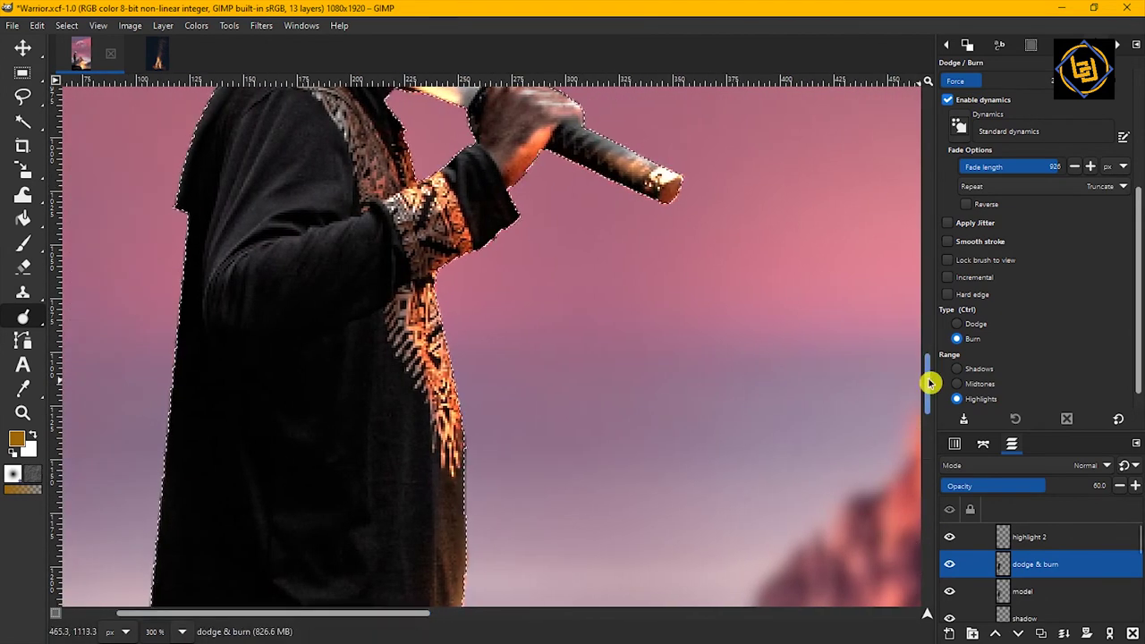
pyautogui.moveTo(930, 383); pyautogui.dragTo(931, 409)
# On the highlight 2 layer, paint Paintbrush strokes over the dark coat folds, sleeve and upper coat
pyautogui.click(23, 242)
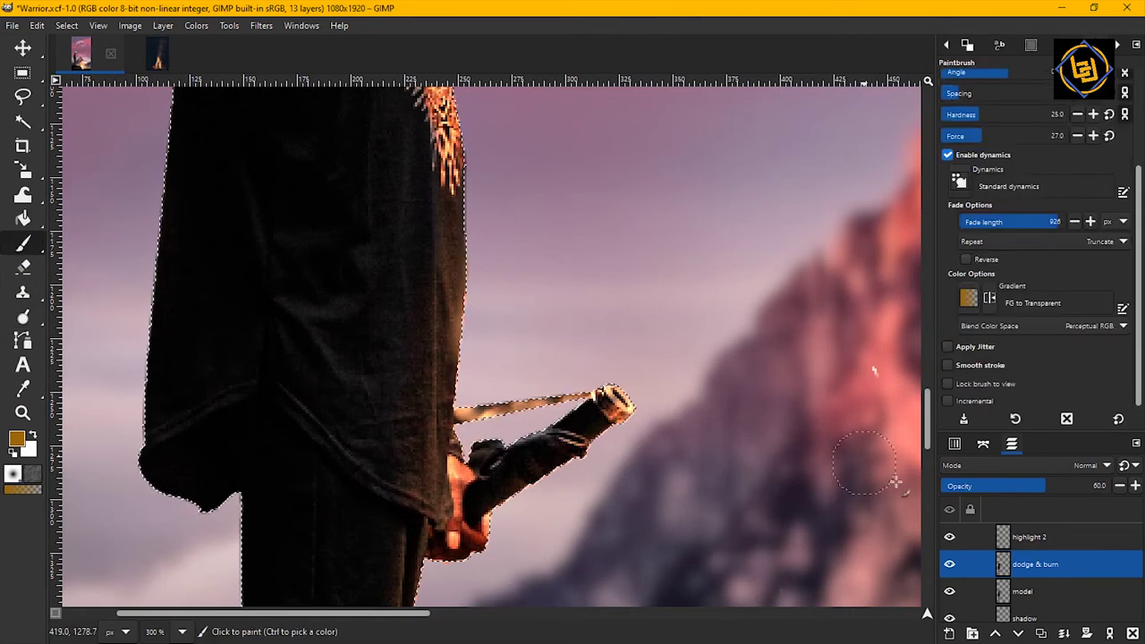
pyautogui.click(1029, 537)
pyautogui.moveTo(268, 416)
pyautogui.mouseDown()
pyautogui.moveTo(303, 422)
pyautogui.moveTo(409, 483)
pyautogui.mouseUp()
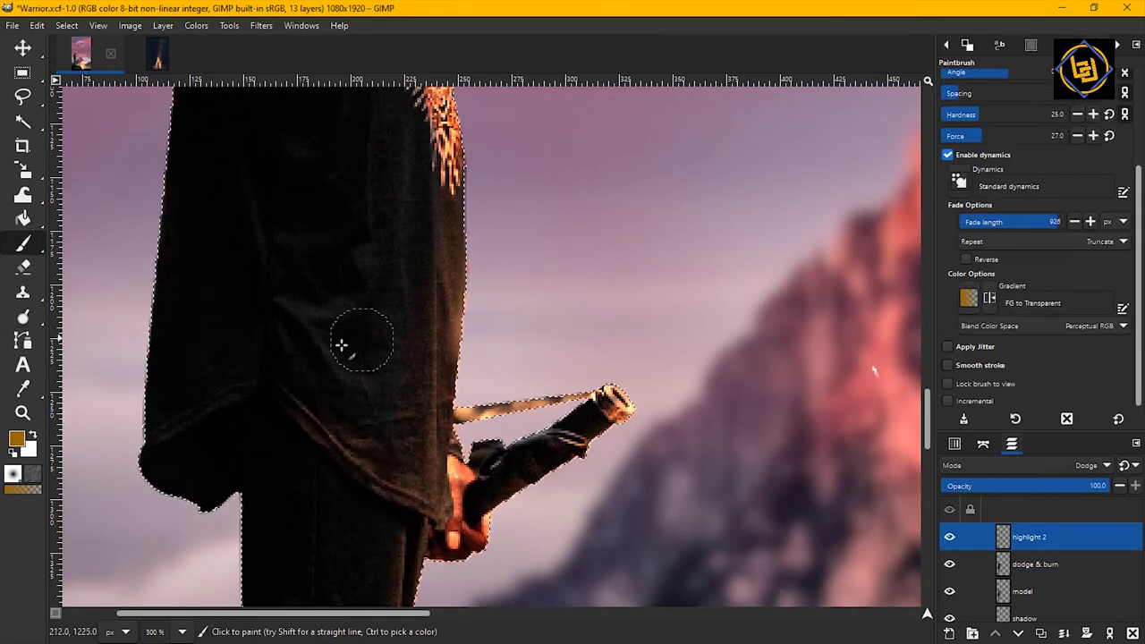
pyautogui.moveTo(348, 340); pyautogui.dragTo(383, 404)
pyautogui.moveTo(327, 277); pyautogui.dragTo(288, 255)
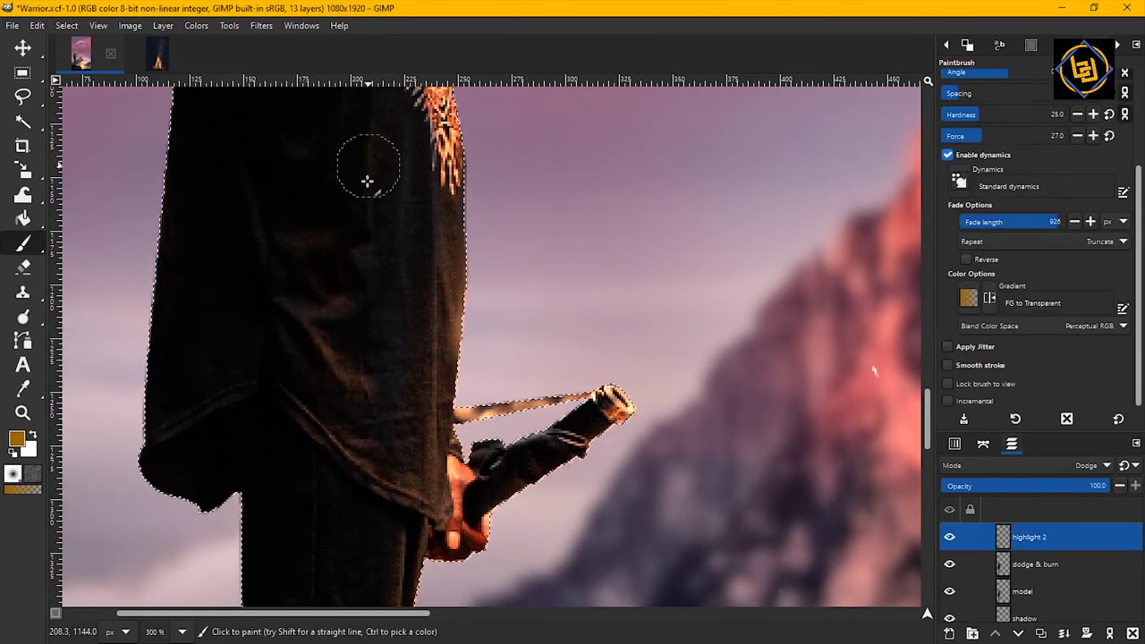
pyautogui.moveTo(927, 430); pyautogui.dragTo(932, 397)
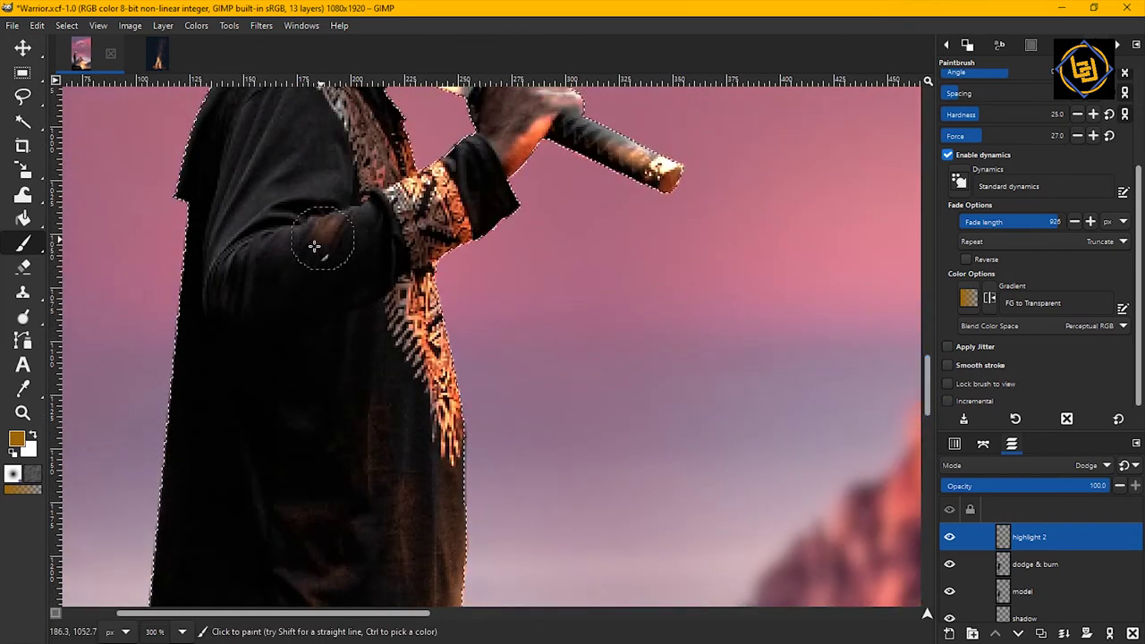
pyautogui.moveTo(306, 245)
pyautogui.mouseDown()
pyautogui.moveTo(378, 263)
pyautogui.moveTo(447, 260)
pyautogui.mouseUp()
pyautogui.moveTo(469, 161); pyautogui.dragTo(272, 266)
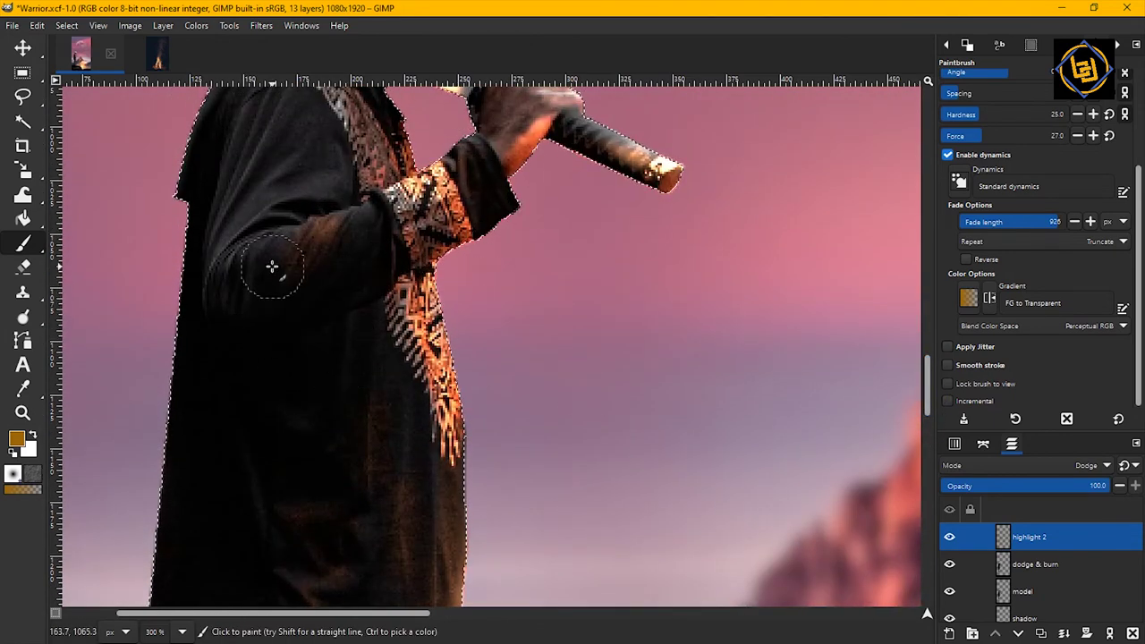
pyautogui.scroll(5, 401, 503)
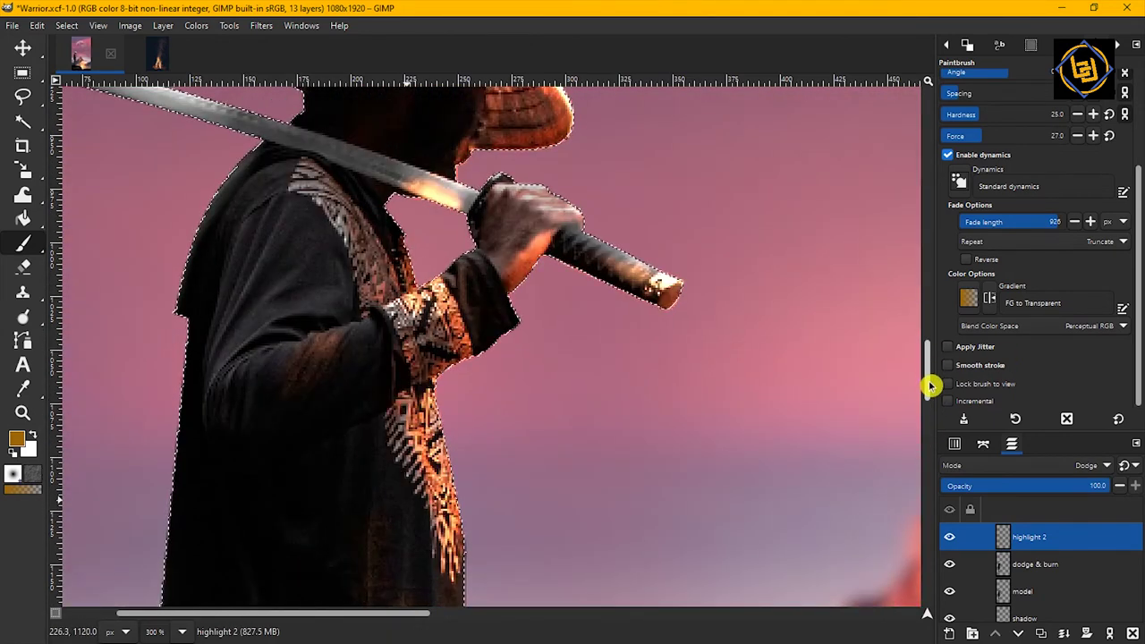
pyautogui.moveTo(933, 383); pyautogui.dragTo(928, 450)
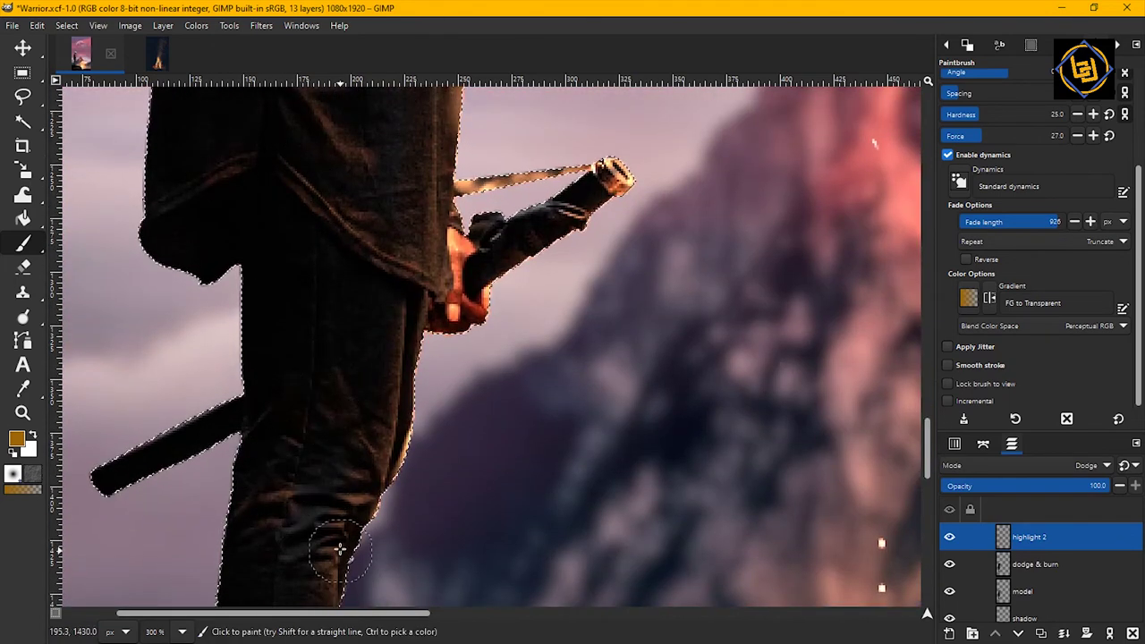
pyautogui.scroll(-2, 513, 407)
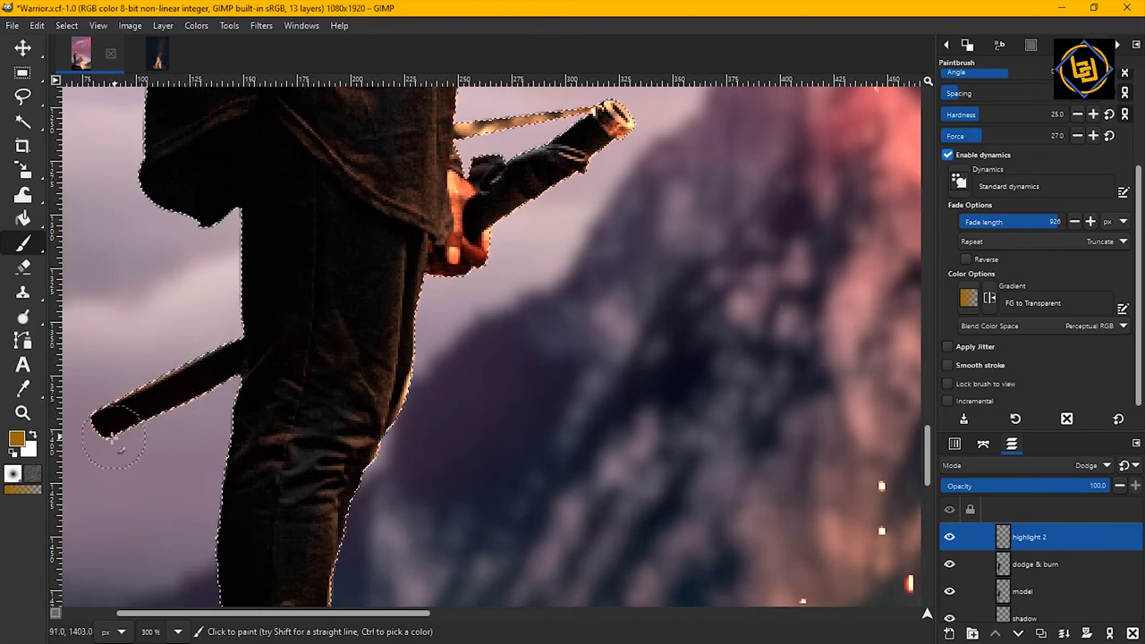
pyautogui.moveTo(930, 462); pyautogui.dragTo(941, 532)
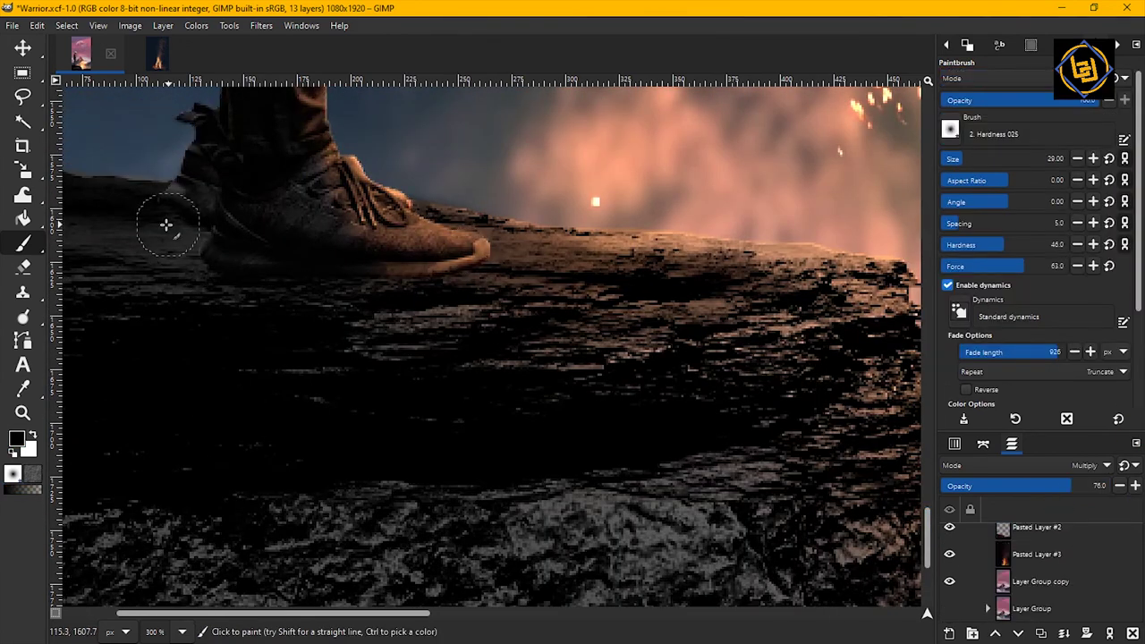
# On the shadow layer, paint black left of the heel and raise the layer opacity to 90
pyautogui.scroll(-3, 1068, 557)
pyautogui.click(1068, 586)
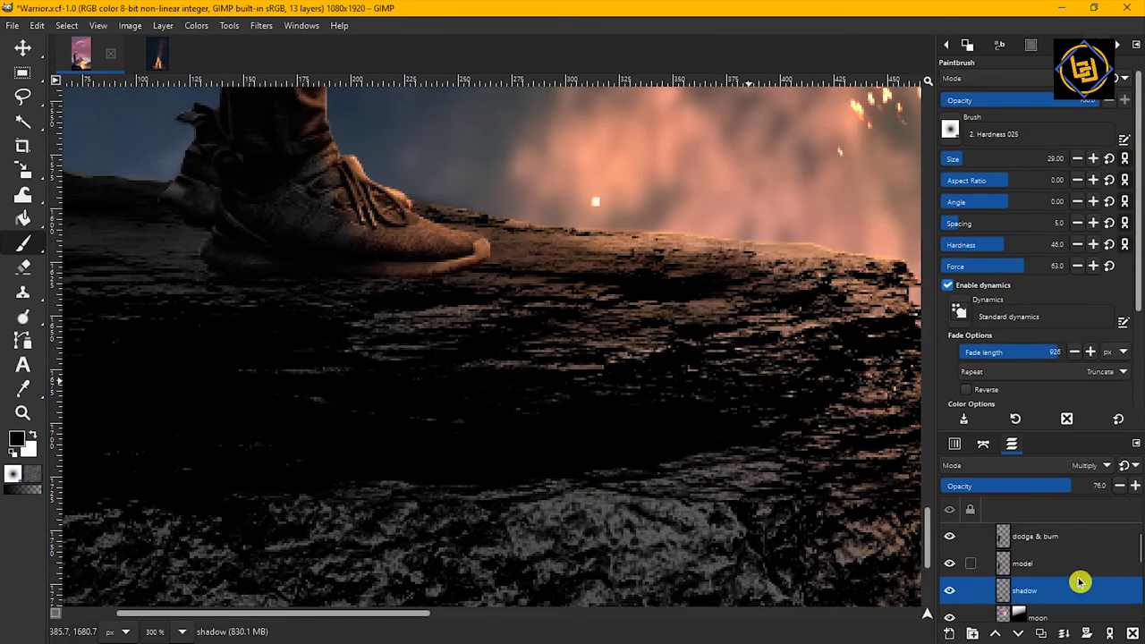
pyautogui.moveTo(207, 234); pyautogui.dragTo(119, 251)
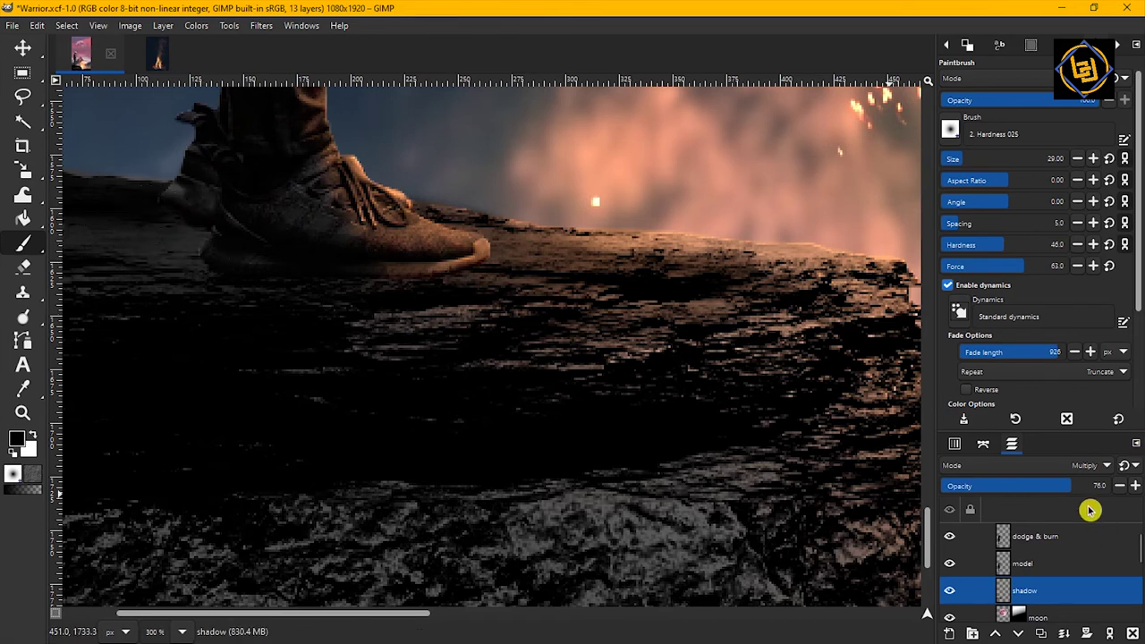
pyautogui.moveTo(1066, 492)
pyautogui.mouseDown()
pyautogui.moveTo(1096, 488)
pyautogui.moveTo(1048, 488)
pyautogui.moveTo(1088, 486)
pyautogui.mouseUp()
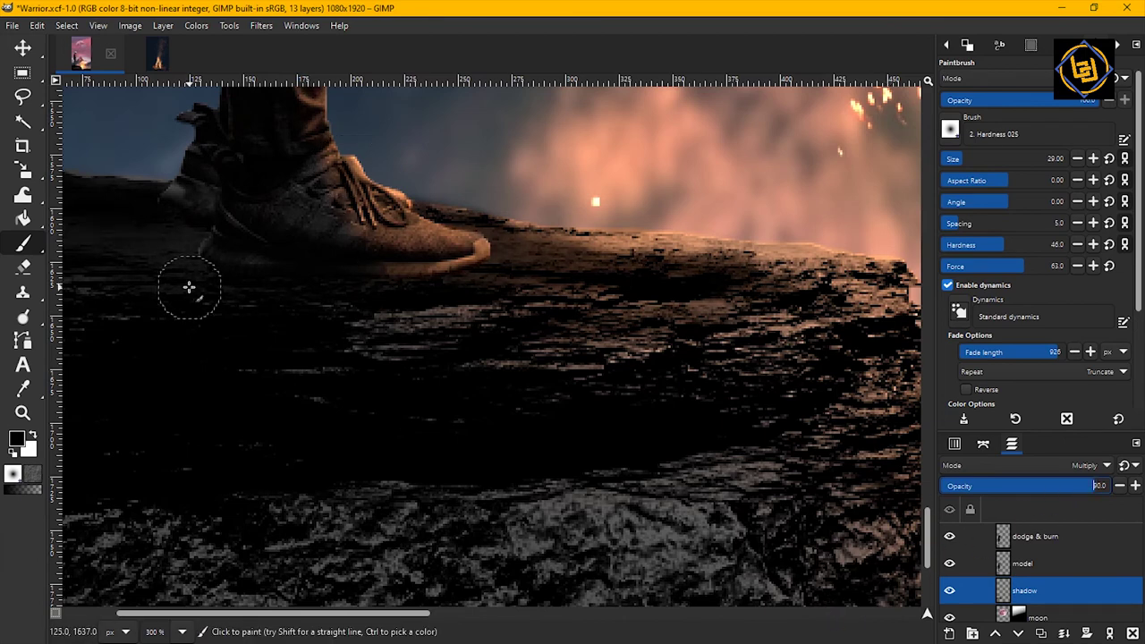
# Zoom out to view the whole composition and select the highlight 2 layer
pyautogui.press('z')
pyautogui.click(371, 374)
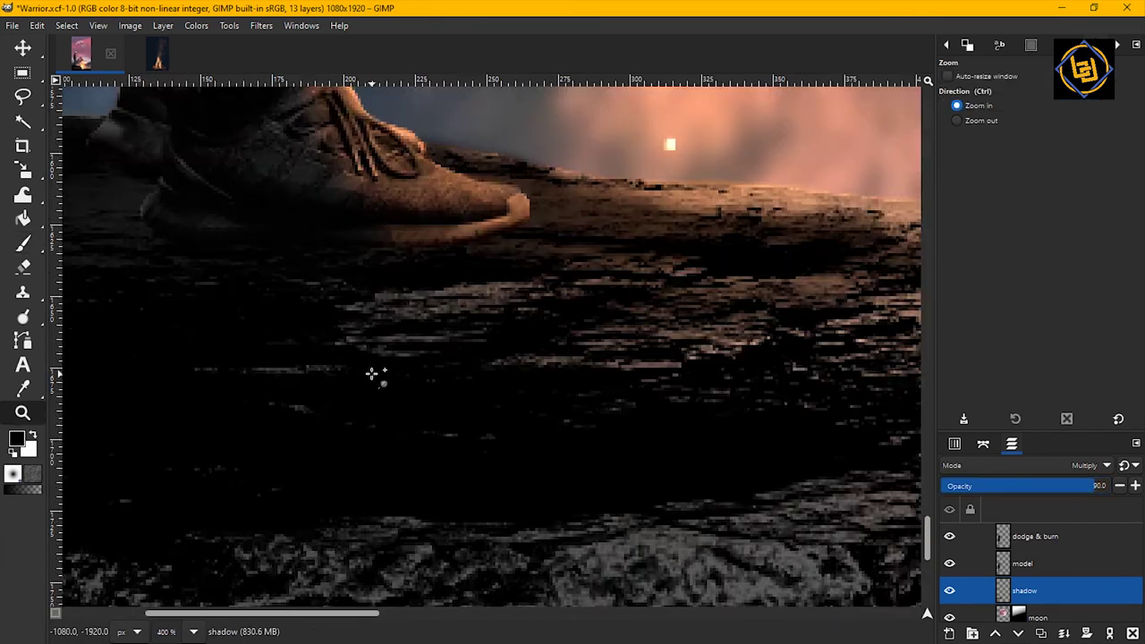
pyautogui.keyDown('ctrl'); pyautogui.click(371, 374); pyautogui.keyUp('ctrl')
pyautogui.keyDown('ctrl'); pyautogui.click(371, 374); pyautogui.keyUp('ctrl')
pyautogui.keyDown('ctrl'); pyautogui.click(371, 374); pyautogui.keyUp('ctrl')
pyautogui.keyDown('ctrl'); pyautogui.click(371, 374); pyautogui.keyUp('ctrl')
pyautogui.keyDown('ctrl'); pyautogui.click(372, 374); pyautogui.keyUp('ctrl')
pyautogui.keyDown('ctrl'); pyautogui.click(372, 374); pyautogui.keyUp('ctrl')
pyautogui.keyDown('ctrl'); pyautogui.click(371, 374); pyautogui.keyUp('ctrl')
pyautogui.keyDown('ctrl'); pyautogui.click(372, 373); pyautogui.keyUp('ctrl')
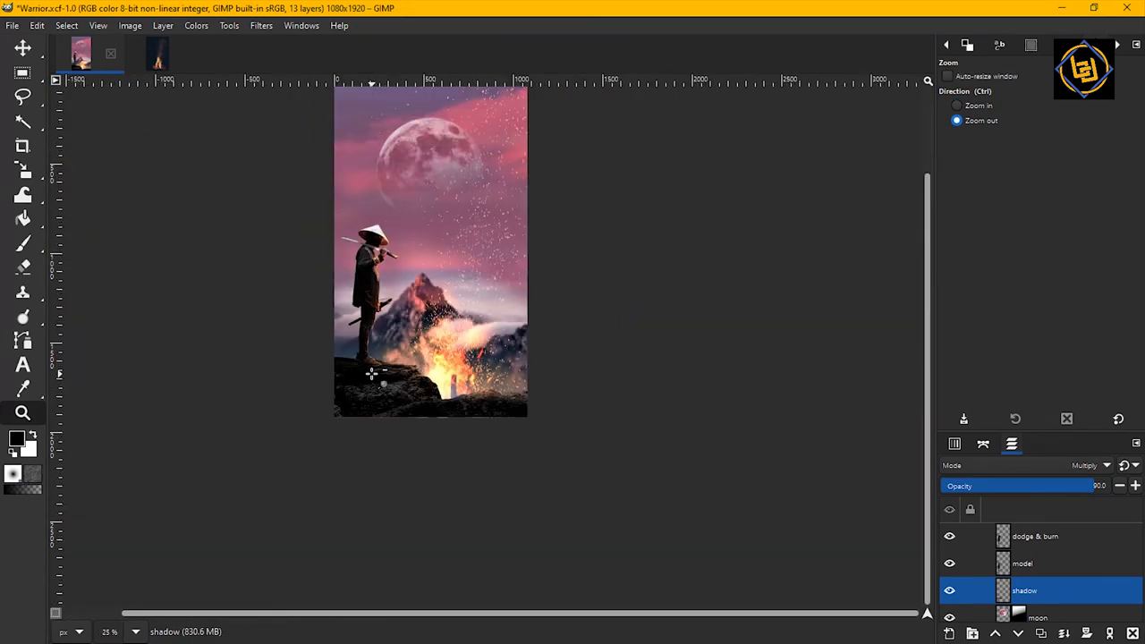
pyautogui.moveTo(927, 384); pyautogui.dragTo(921, 291)
pyautogui.click(328, 449)
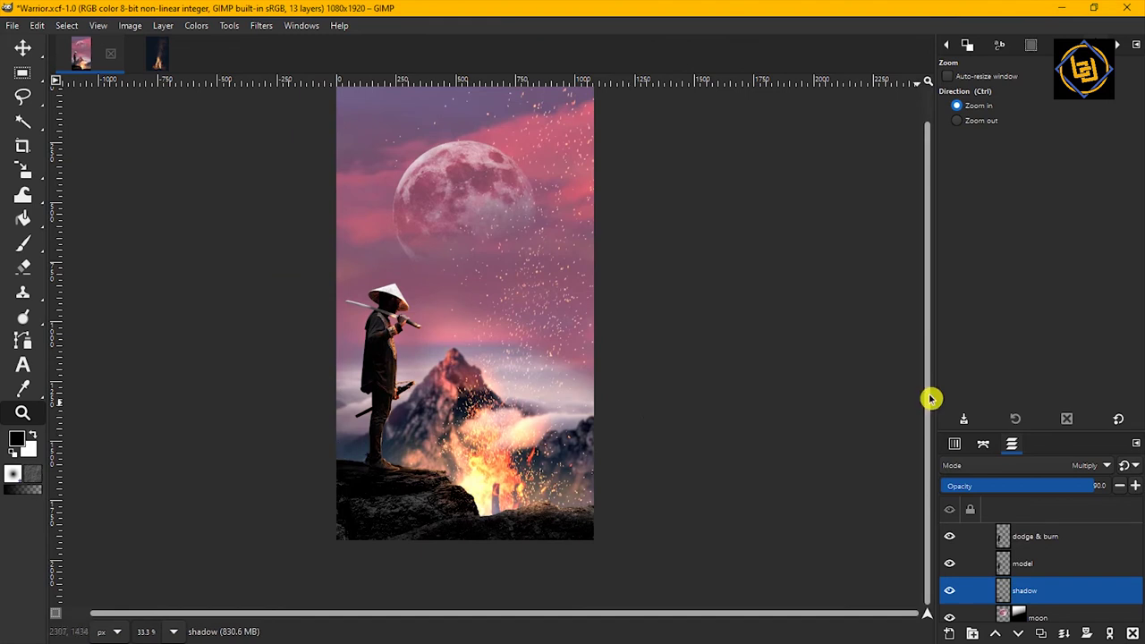
pyautogui.moveTo(930, 396); pyautogui.dragTo(927, 304)
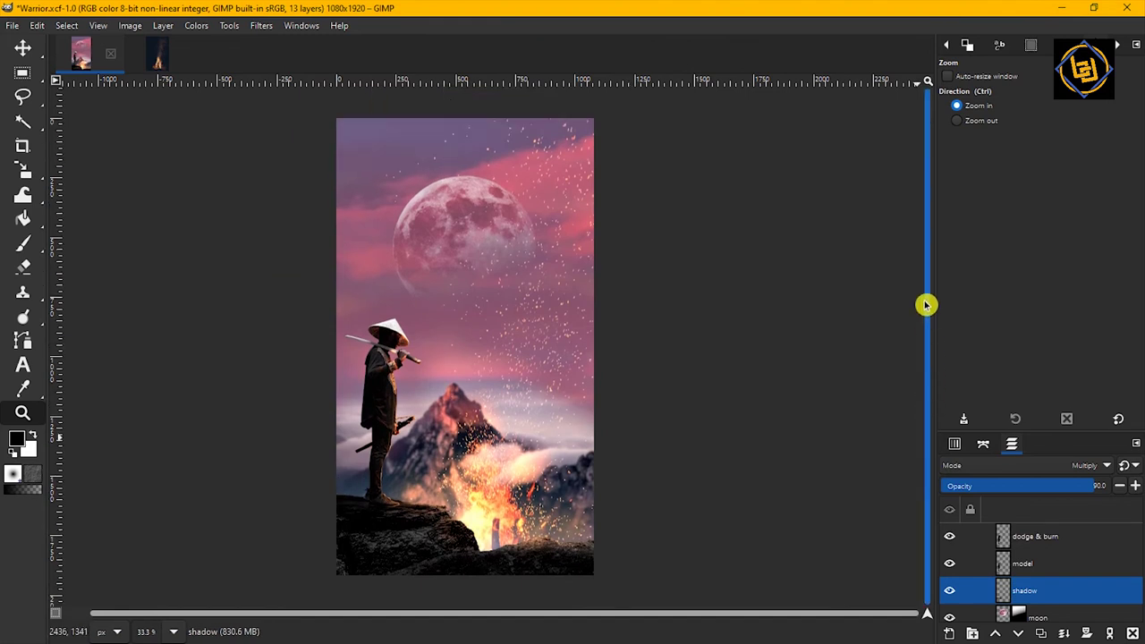
pyautogui.click(1105, 536)
pyautogui.scroll(1, 1042, 535)
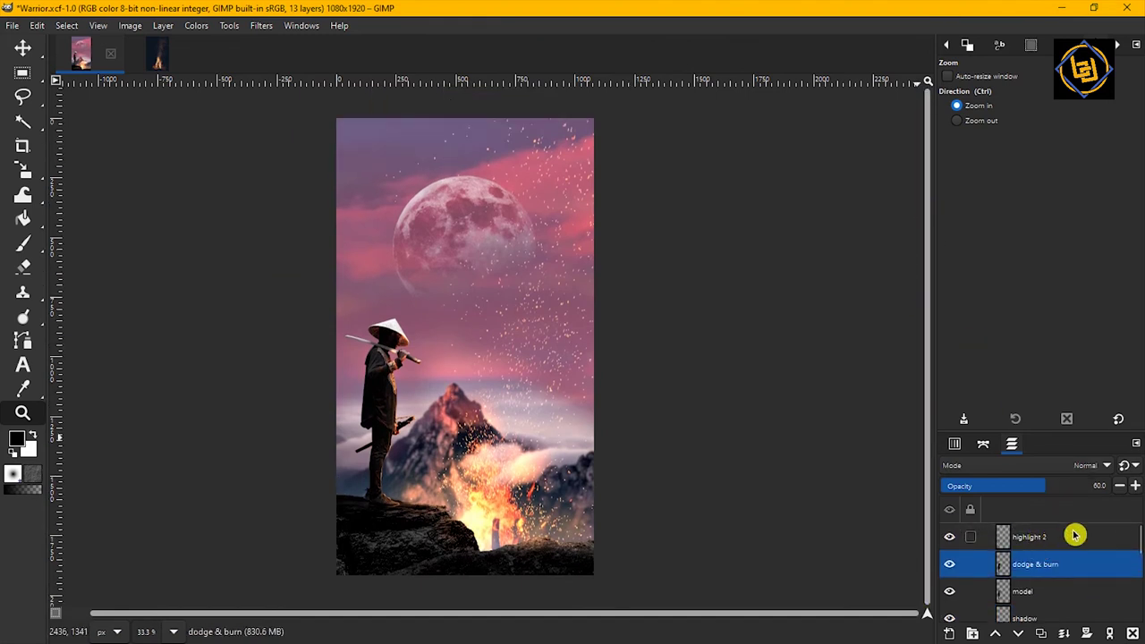
pyautogui.click(1074, 535)
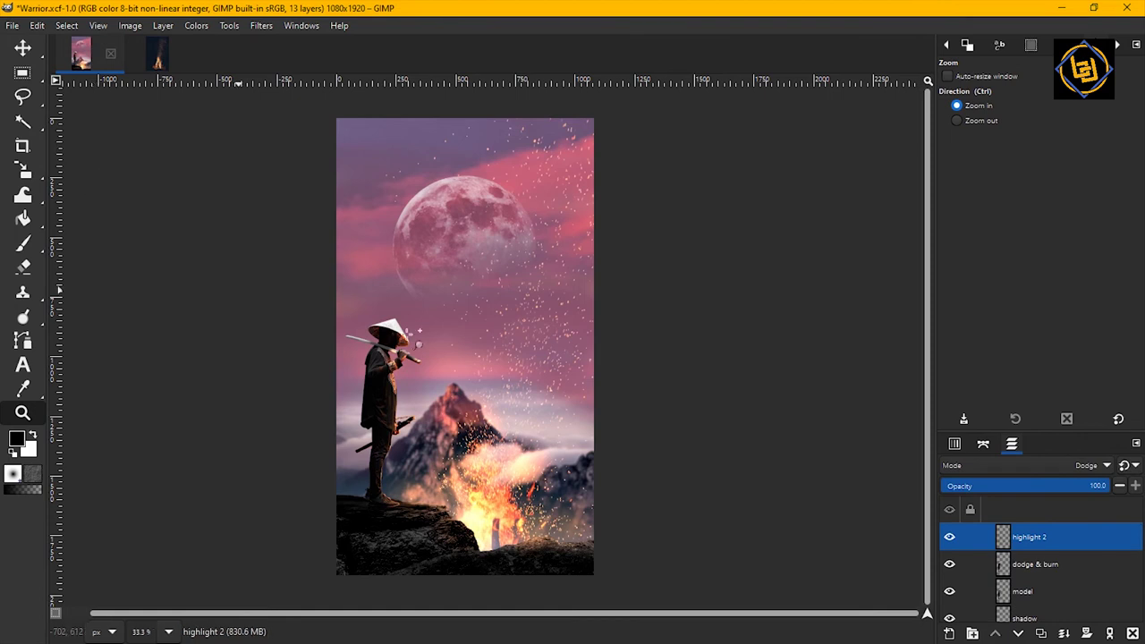
# Create a layer group and move highlight 2, dodge & burn, model, shadow and moon into it
pyautogui.click(971, 633)
pyautogui.moveTo(1031, 566)
pyautogui.mouseDown()
pyautogui.moveTo(1021, 556)
pyautogui.moveTo(1039, 567)
pyautogui.moveTo(1026, 567)
pyautogui.moveTo(1043, 601)
pyautogui.mouseUp()
pyautogui.click(1035, 592)
pyautogui.click(1046, 611)
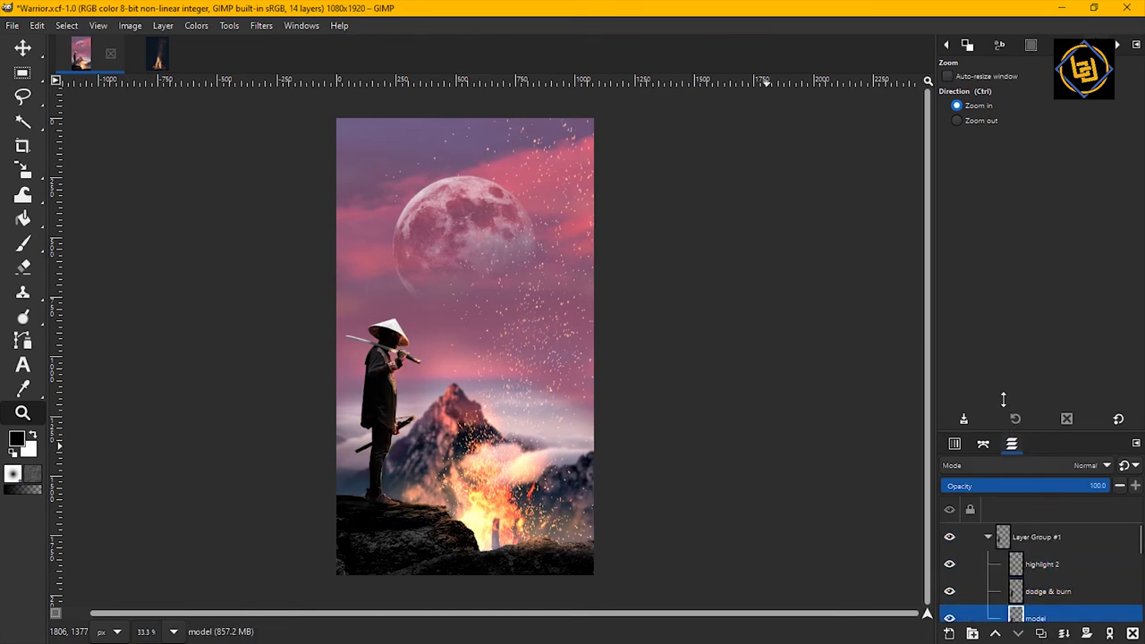
pyautogui.moveTo(1003, 400); pyautogui.dragTo(1003, 351)
pyautogui.scroll(-2, 1081, 585)
pyautogui.click(1060, 545)
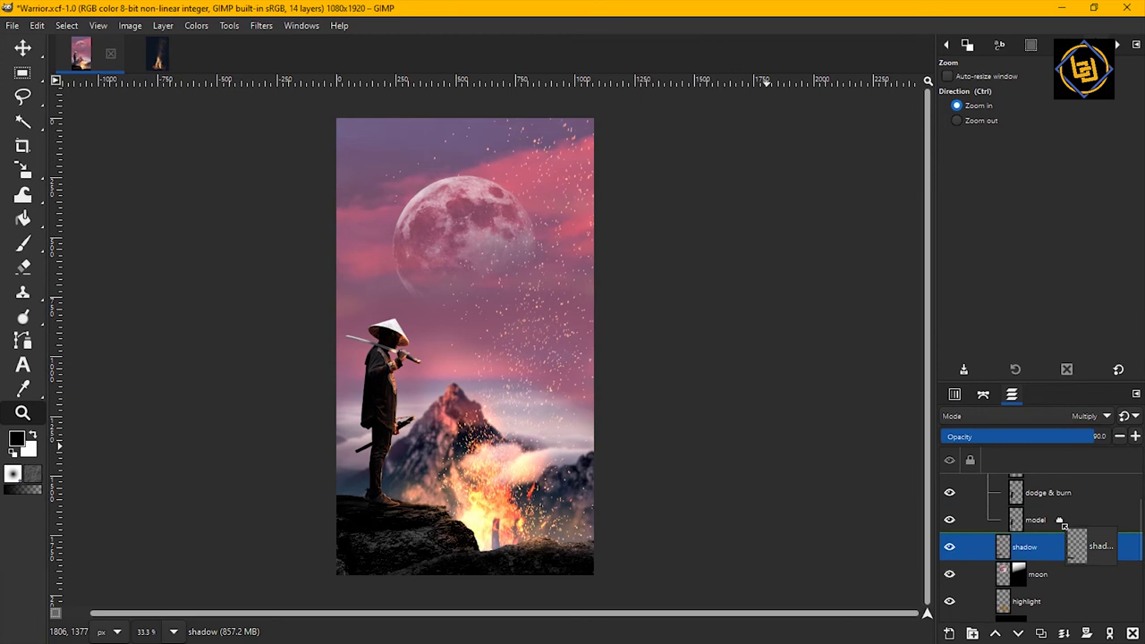
pyautogui.moveTo(1066, 573); pyautogui.dragTo(1070, 551)
pyautogui.moveTo(1071, 608); pyautogui.dragTo(1053, 595)
# Move the highlight layer below color and Pasted Layer #3 below Pasted Layer #2 inside the group
pyautogui.click(1063, 591)
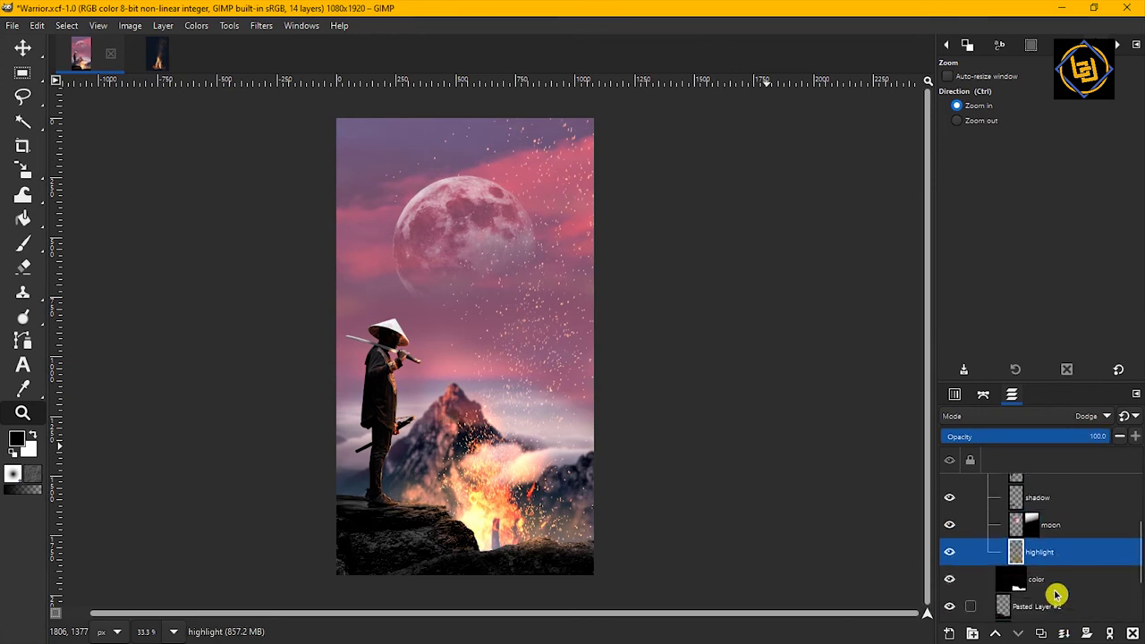
pyautogui.moveTo(1052, 555); pyautogui.dragTo(1058, 591)
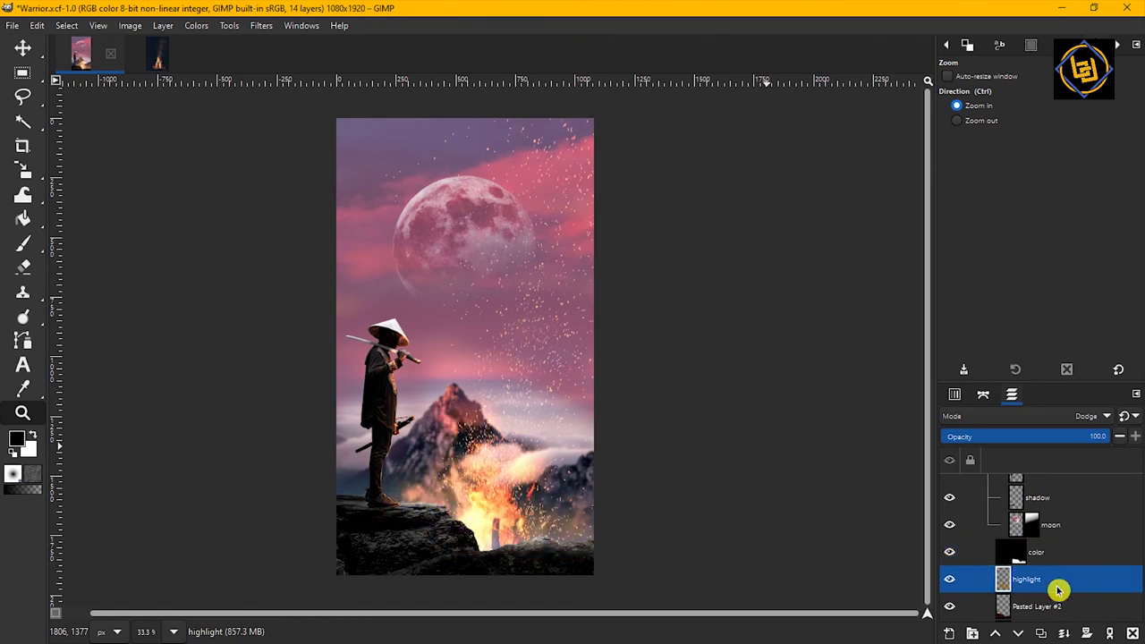
pyautogui.click(1053, 552)
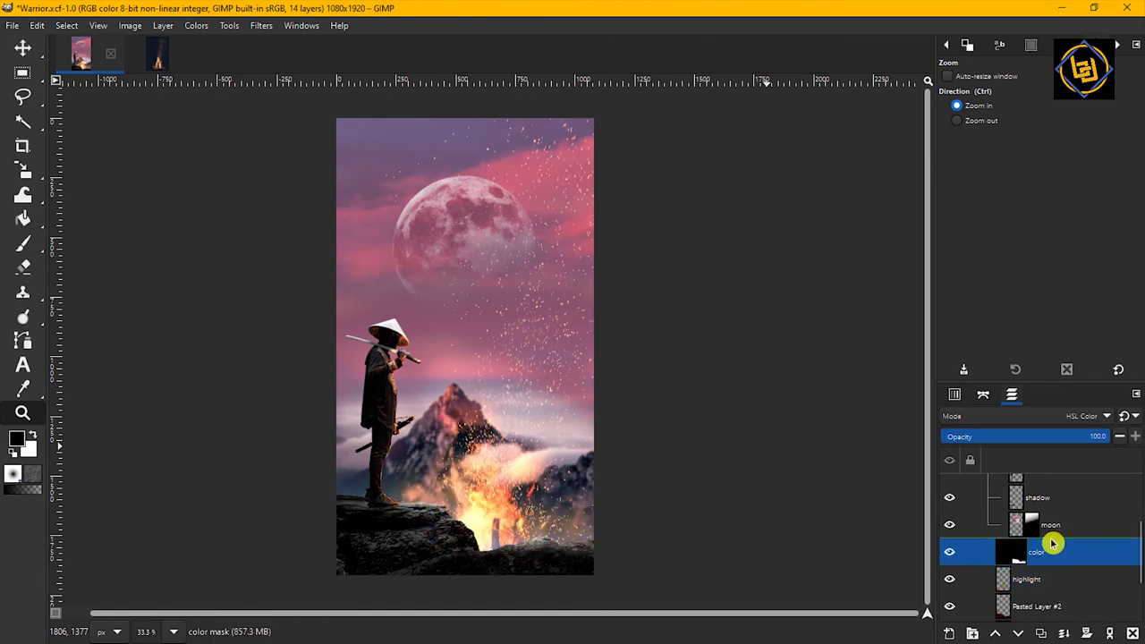
pyautogui.moveTo(1053, 579)
pyautogui.mouseDown()
pyautogui.moveTo(1053, 521)
pyautogui.moveTo(1042, 606)
pyautogui.mouseUp()
pyautogui.click(1042, 606)
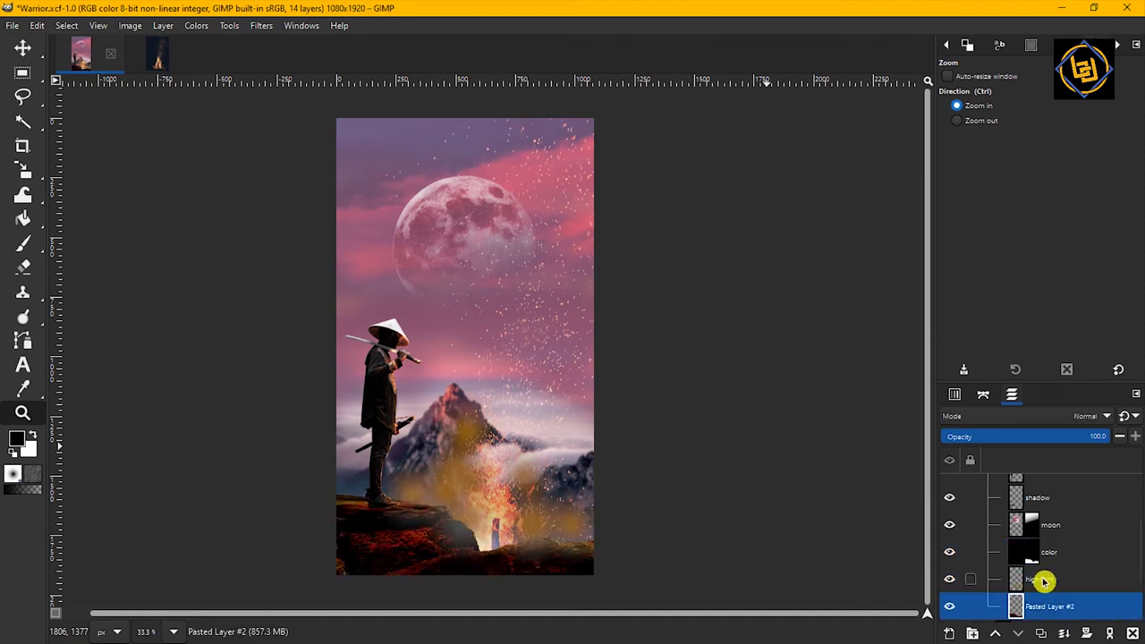
pyautogui.scroll(-3, 1044, 581)
pyautogui.click(1048, 556)
pyautogui.moveTo(1047, 552)
pyautogui.mouseDown()
pyautogui.moveTo(1049, 581)
pyautogui.moveTo(1051, 569)
pyautogui.mouseUp()
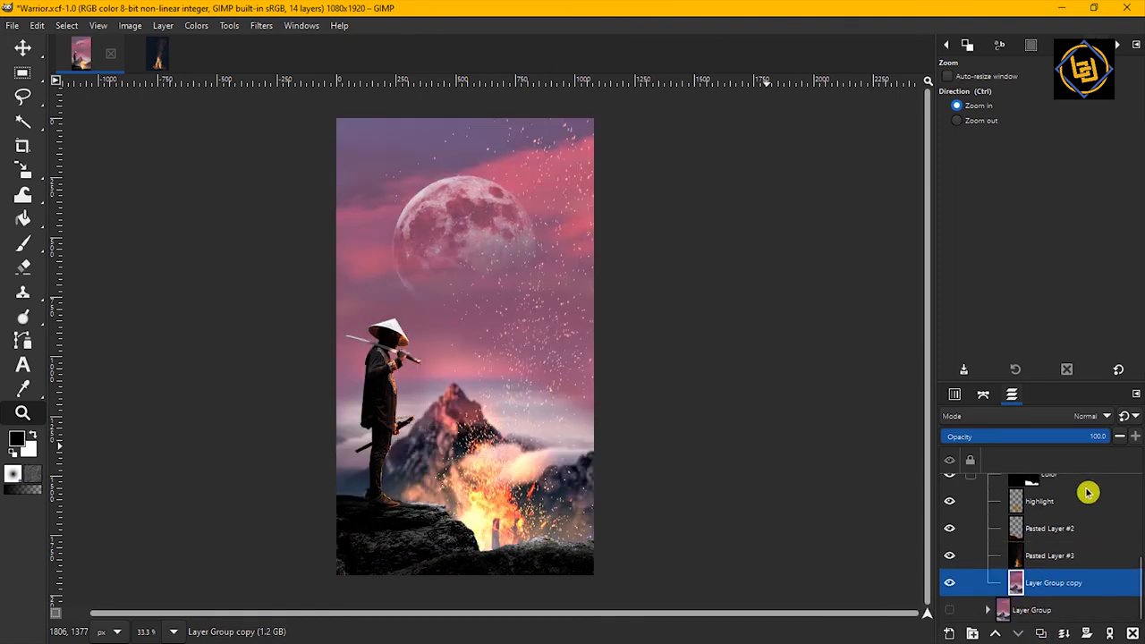
pyautogui.scroll(4, 1082, 497)
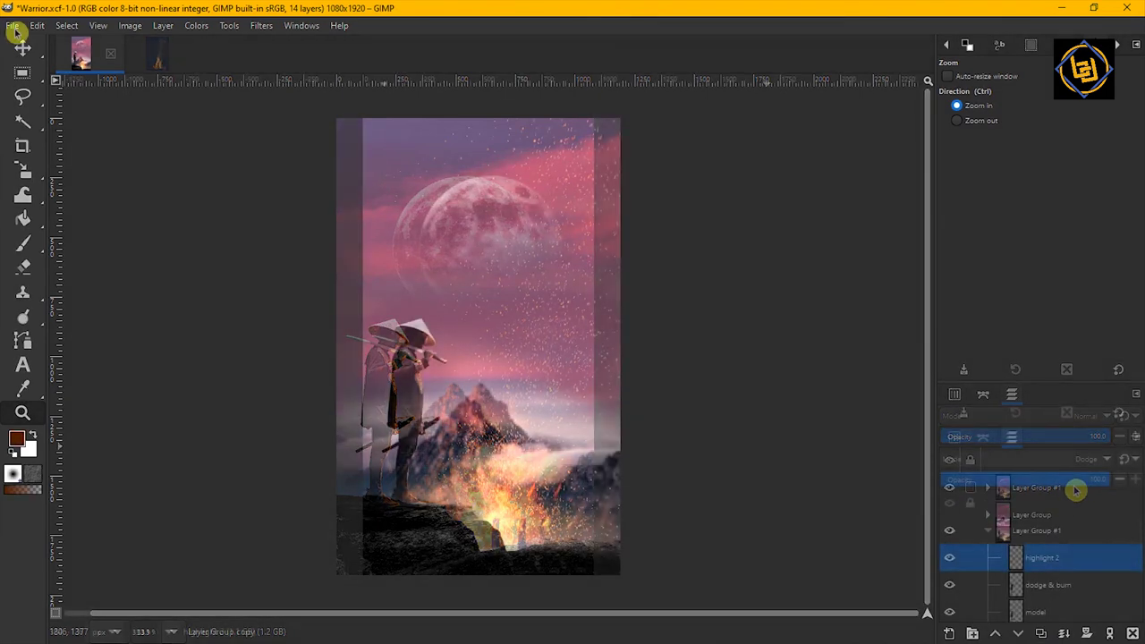
# Open the Magic_Sparks 9, 10 and 26 images from the Downloads warrior folder
pyautogui.click(14, 26)
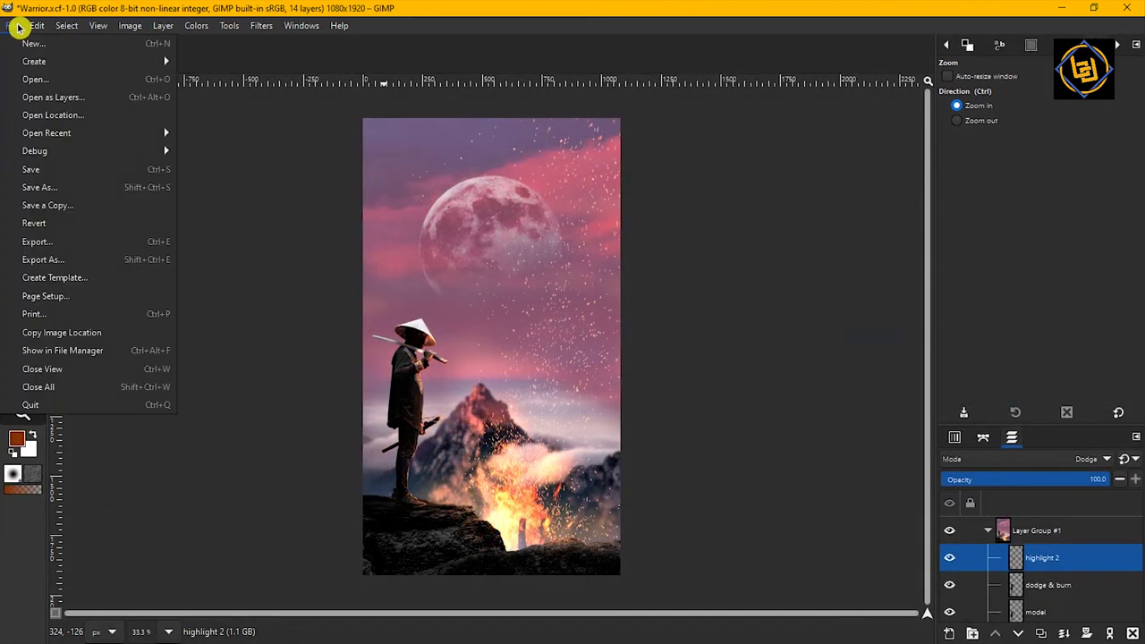
pyautogui.click(32, 85)
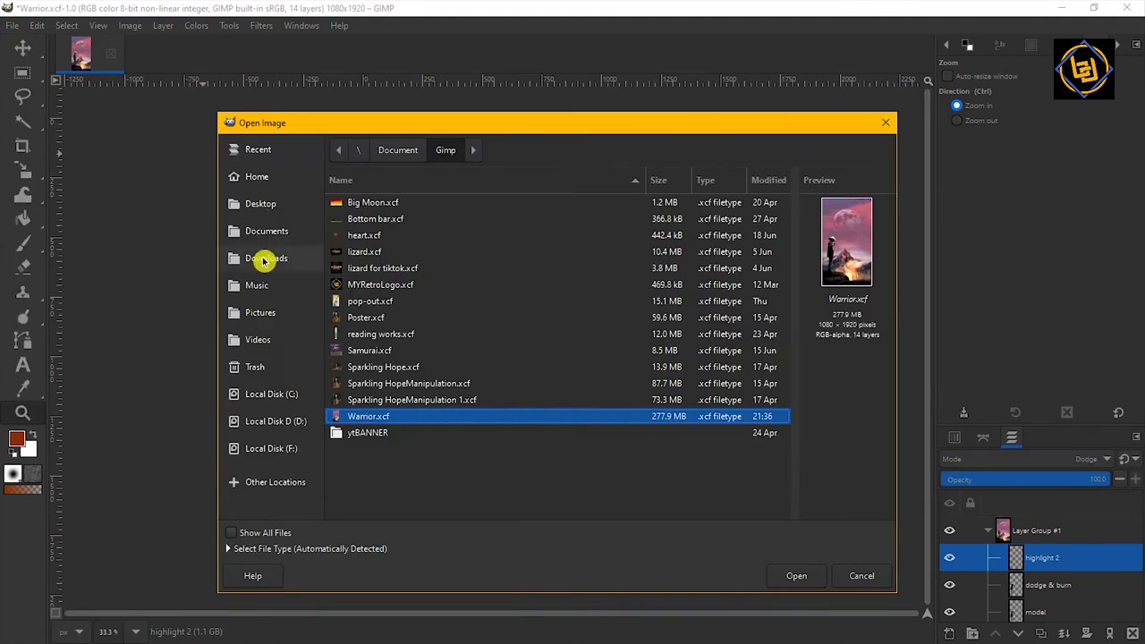
pyautogui.click(265, 258)
pyautogui.doubleClick(393, 204)
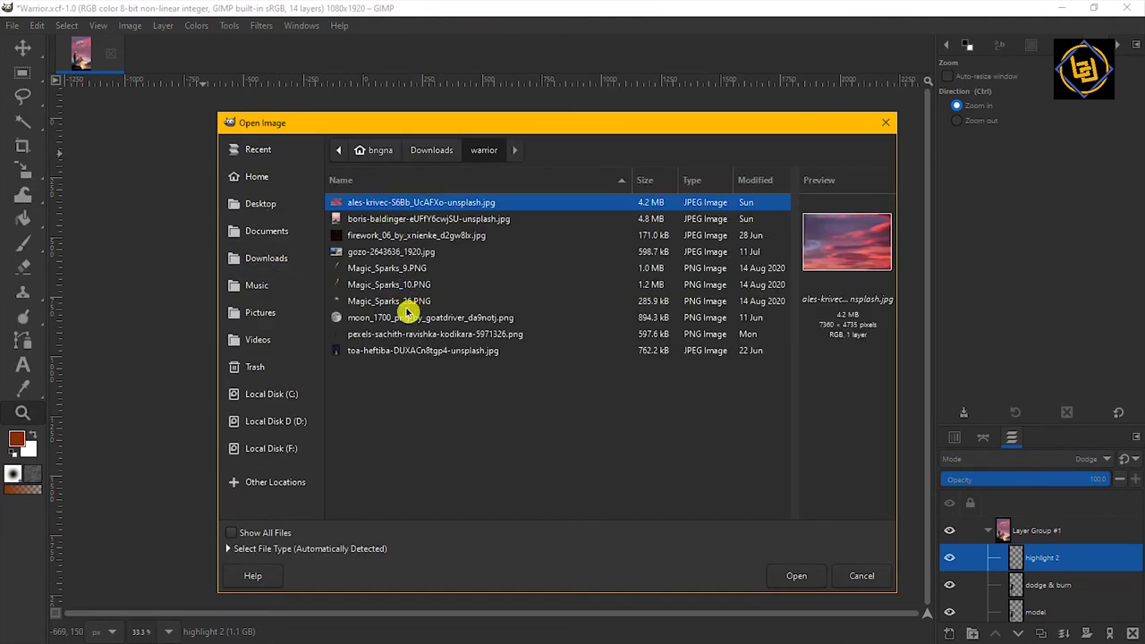
pyautogui.moveTo(414, 267); pyautogui.dragTo(416, 304)
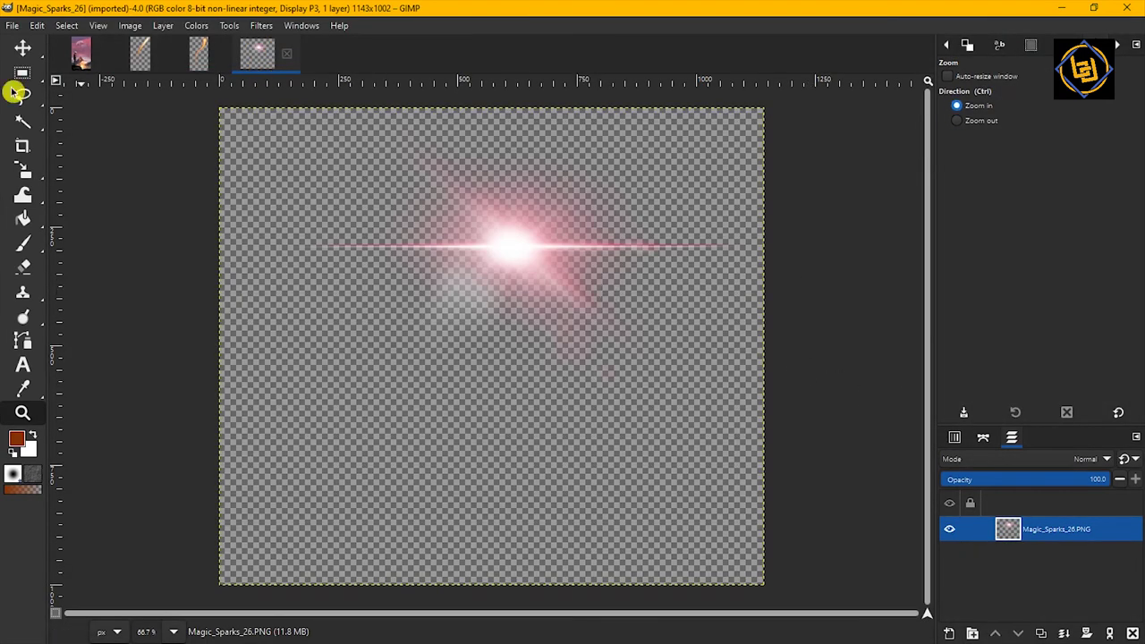
# Paste the copied flare into Warrior as a new layer and move it above the warrior's hat
pyautogui.click(22, 47)
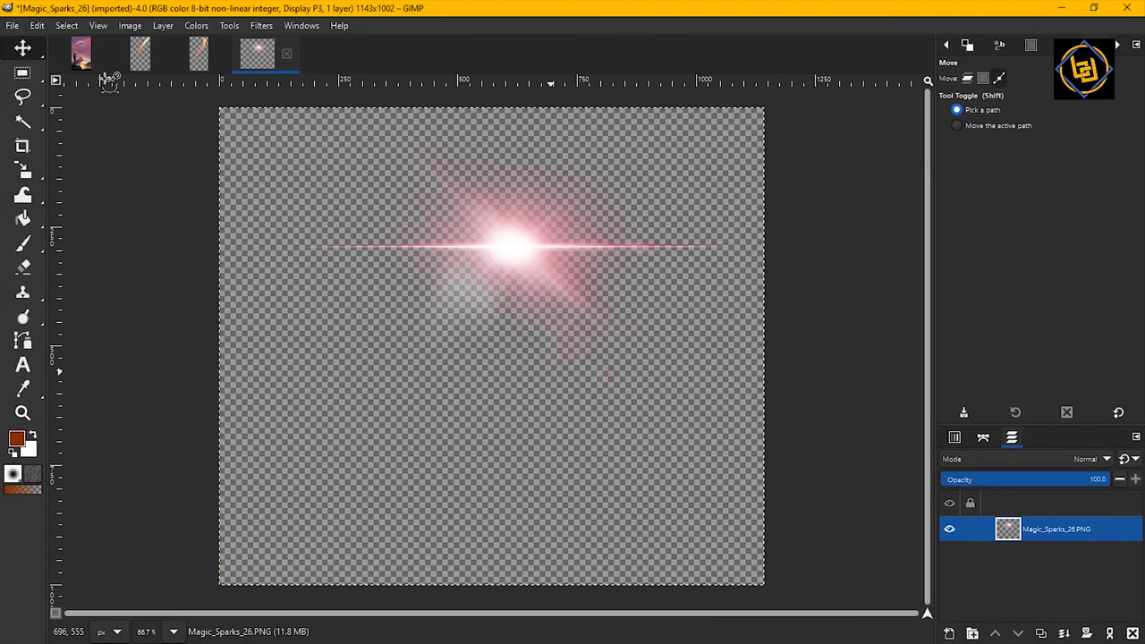
pyautogui.click(80, 54)
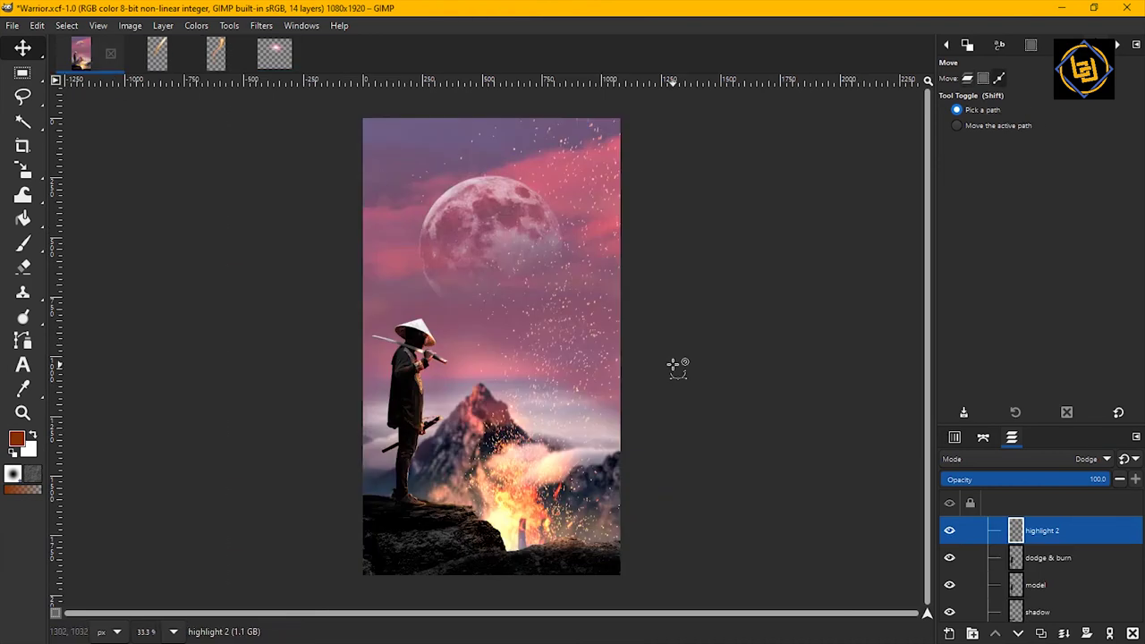
pyautogui.hotkey('ctrl', 'v')
pyautogui.click(950, 633)
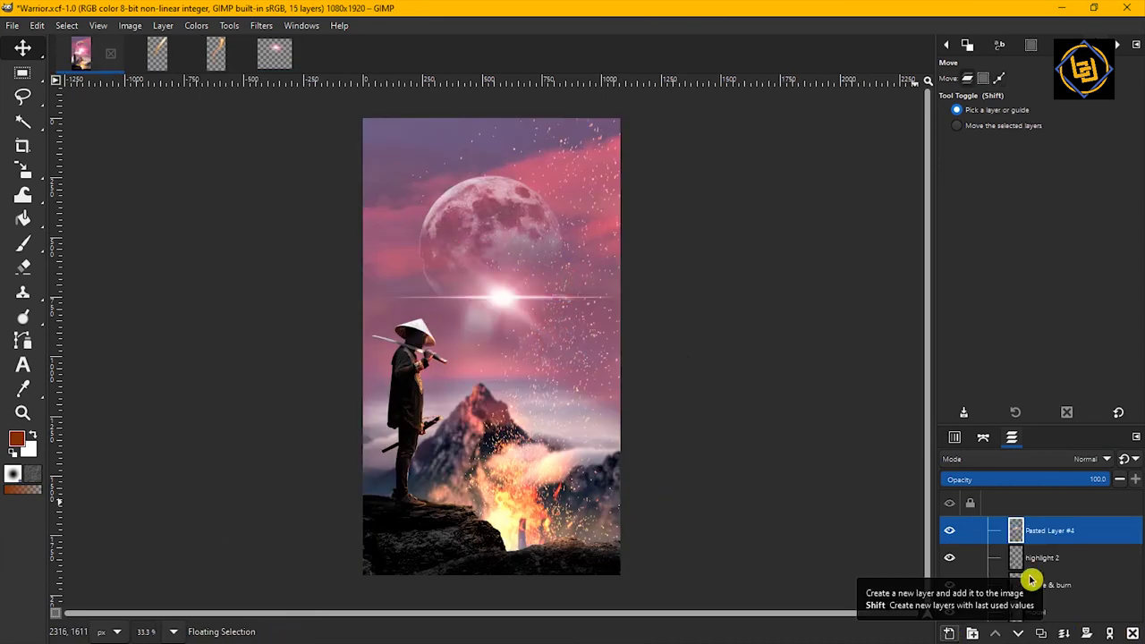
pyautogui.moveTo(504, 299); pyautogui.dragTo(461, 312)
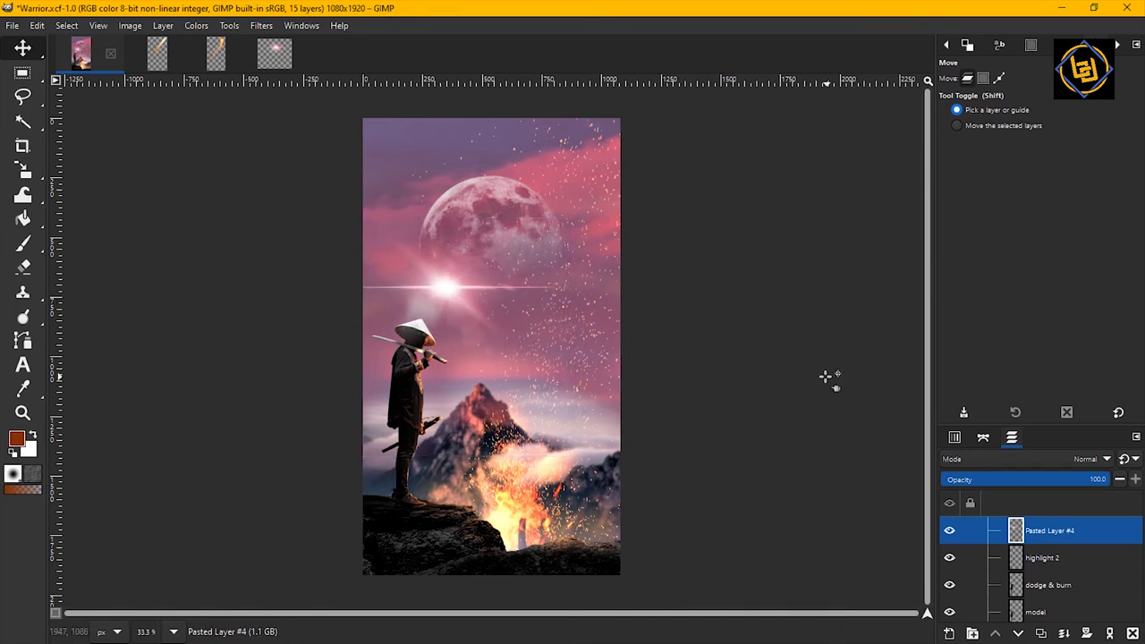
# Close Magic_Sparks_26 without saving, then copy the whole spark trail image and close it unsaved
pyautogui.click(273, 55)
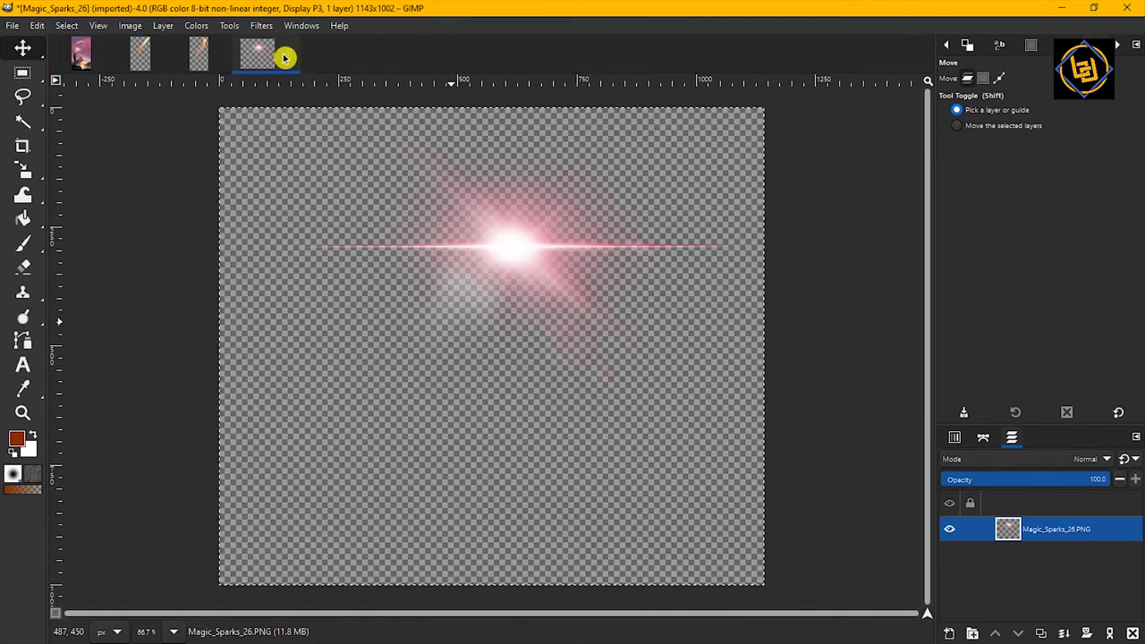
pyautogui.click(286, 53)
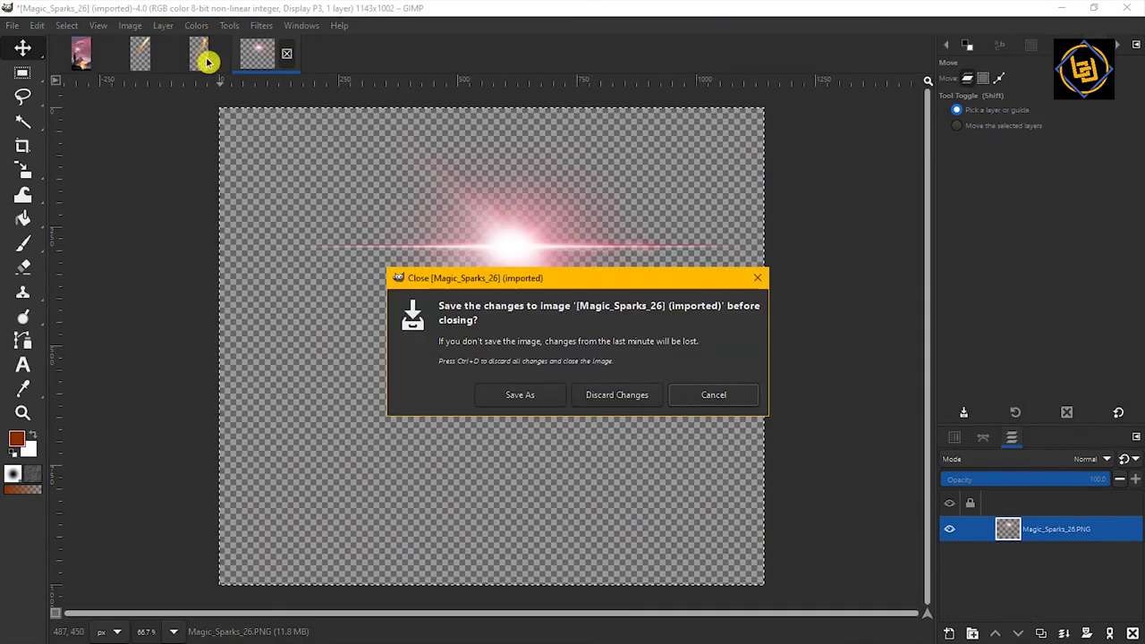
pyautogui.hotkey('ctrl', 'd')
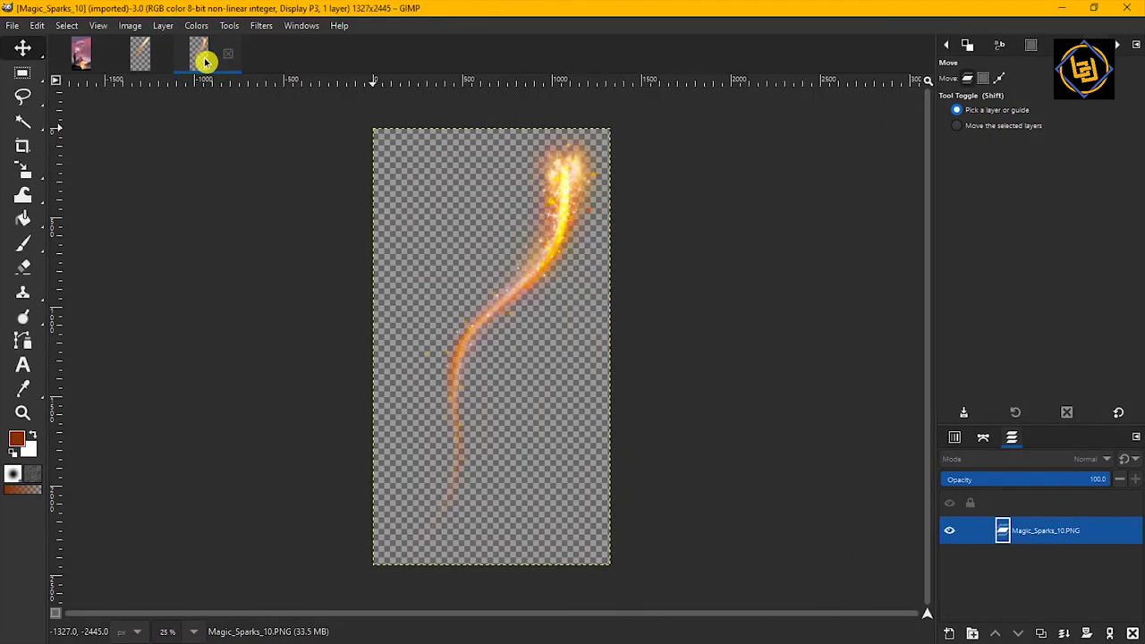
pyautogui.hotkey('ctrl', 'a')
pyautogui.hotkey('ctrl', 'c')
pyautogui.hotkey('ctrl', 'w')
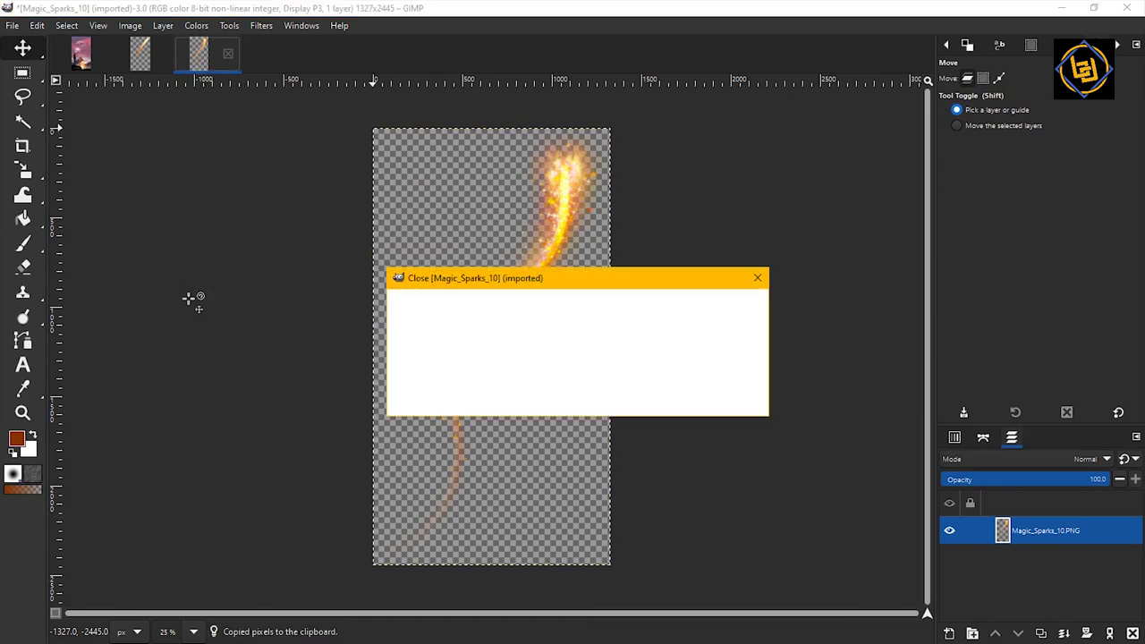
pyautogui.click(619, 395)
# Paste the spark trail into Warrior as a new layer and scale it to 569×1049
pyautogui.click(85, 60)
pyautogui.hotkey('ctrl', 'v')
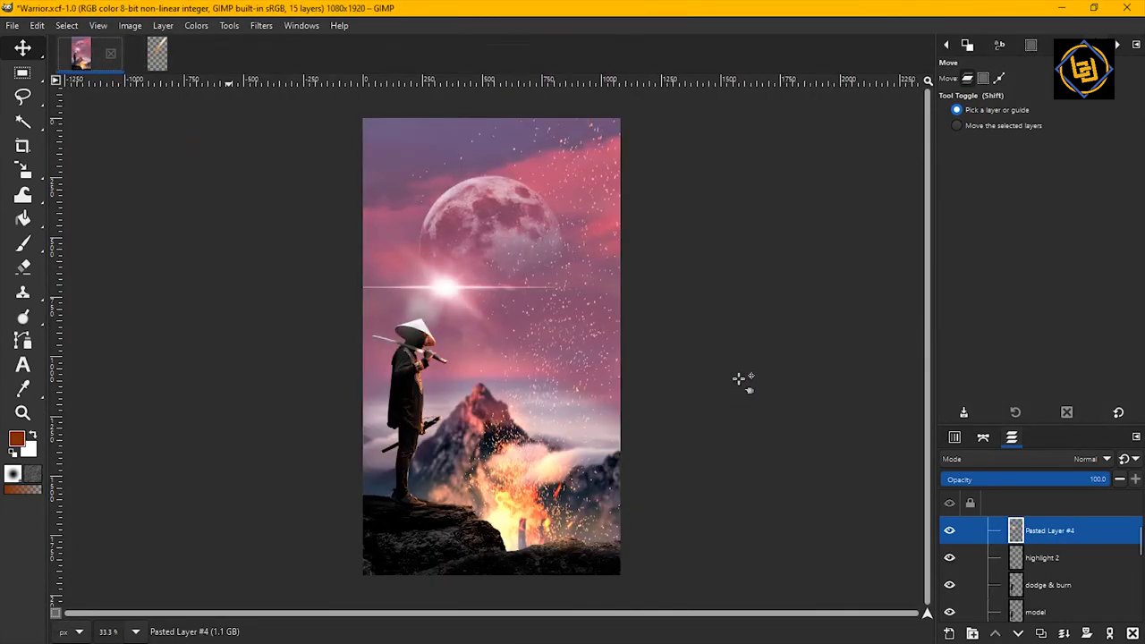
pyautogui.hotkey('ctrl', 'v')
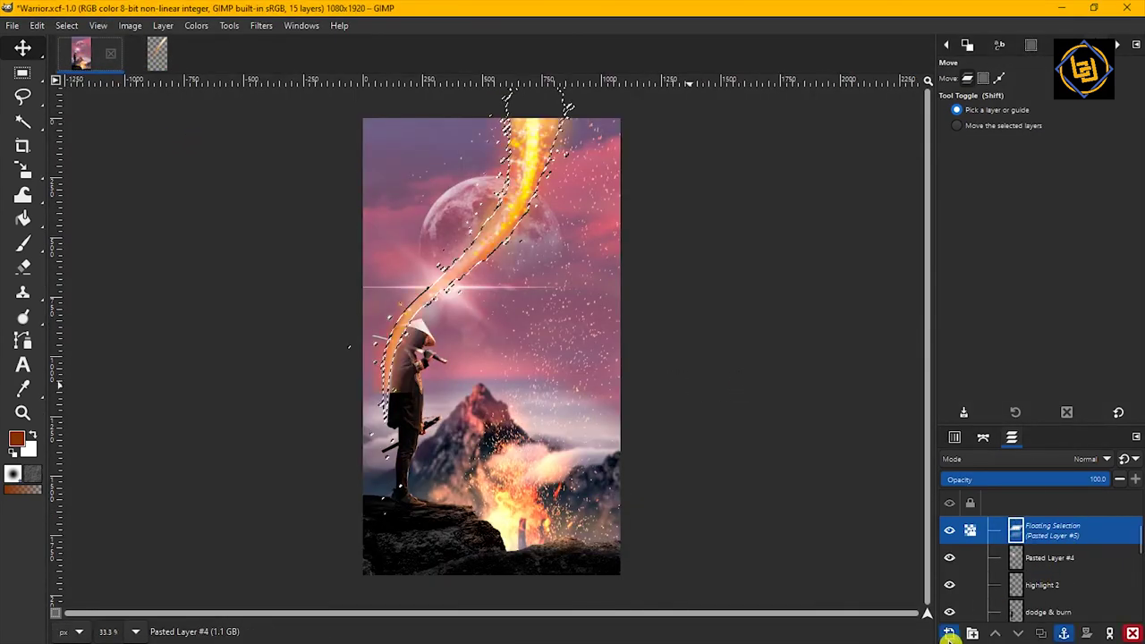
pyautogui.hotkey('shift', 'ctrl', 'n')
pyautogui.hotkey('shift', 's')
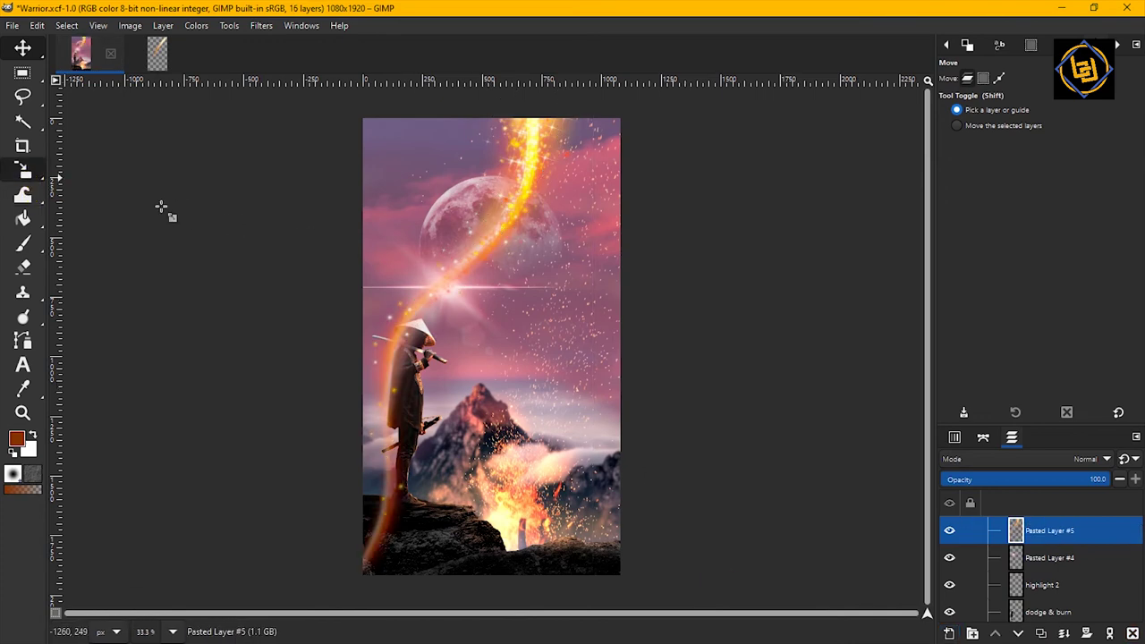
pyautogui.click(170, 215)
pyautogui.moveTo(545, 190); pyautogui.dragTo(552, 371)
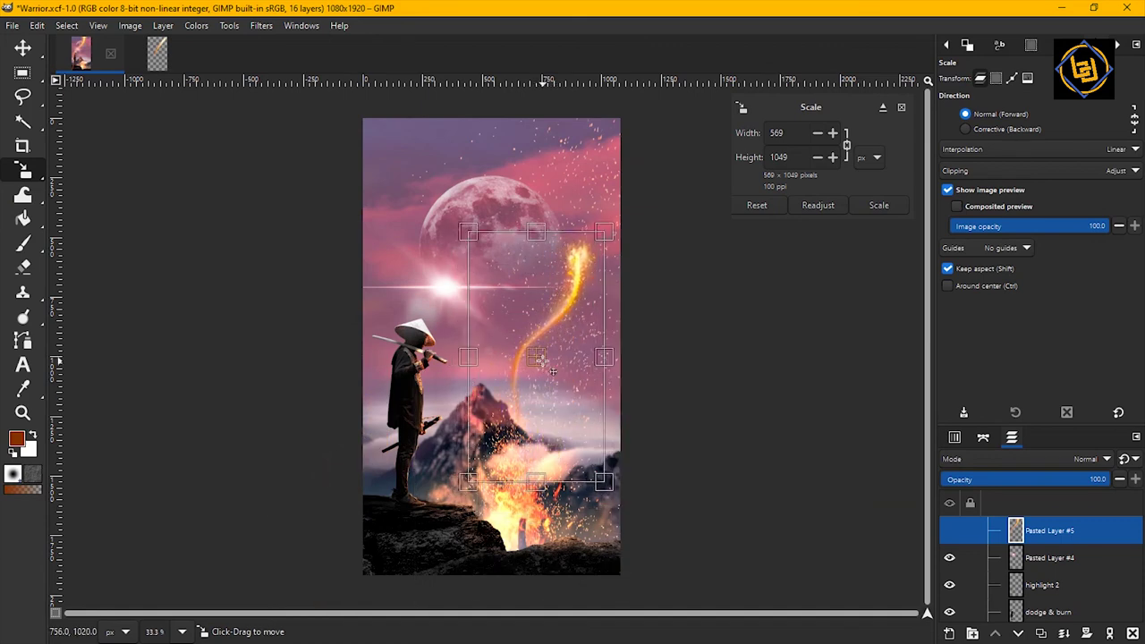
pyautogui.click(881, 206)
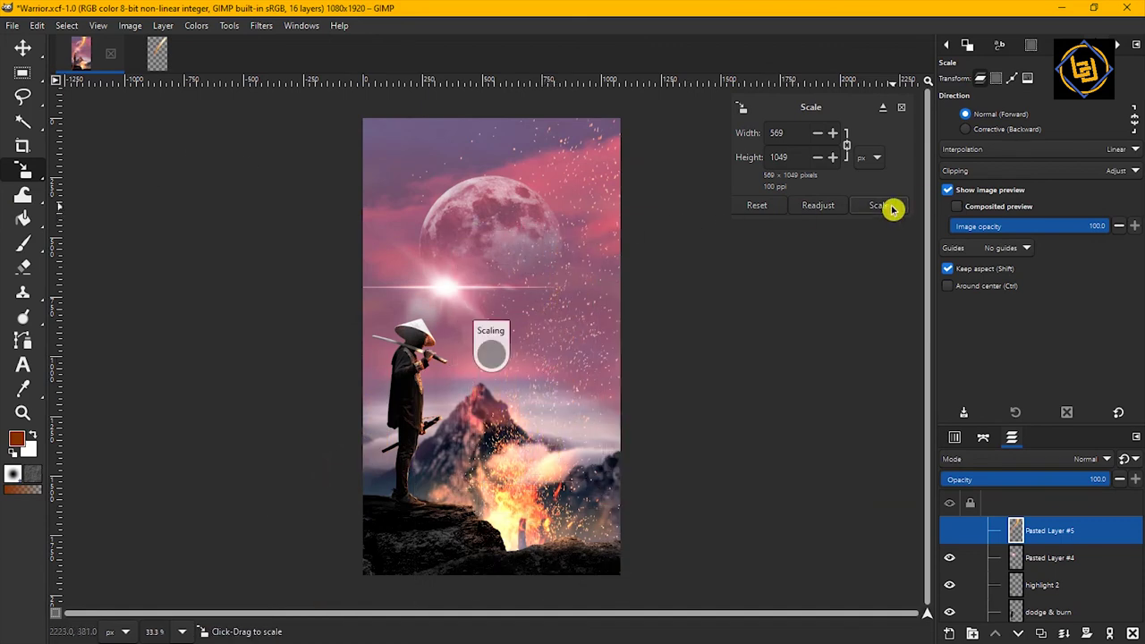
# Copy the Magic_Sparks_9 streak, close it without saving, and paste it into Warrior, scaled smaller
pyautogui.click(159, 58)
pyautogui.press('ctrl')
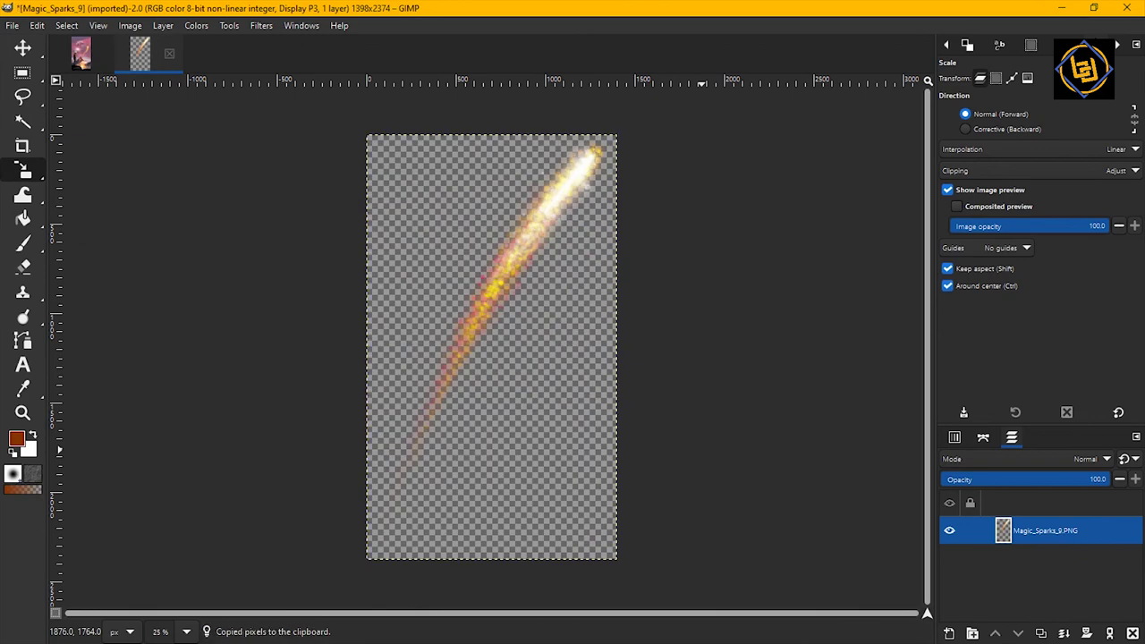
pyautogui.hotkey('ctrl', 'w')
pyautogui.hotkey('ctrl', 'd')
pyautogui.click(81, 51)
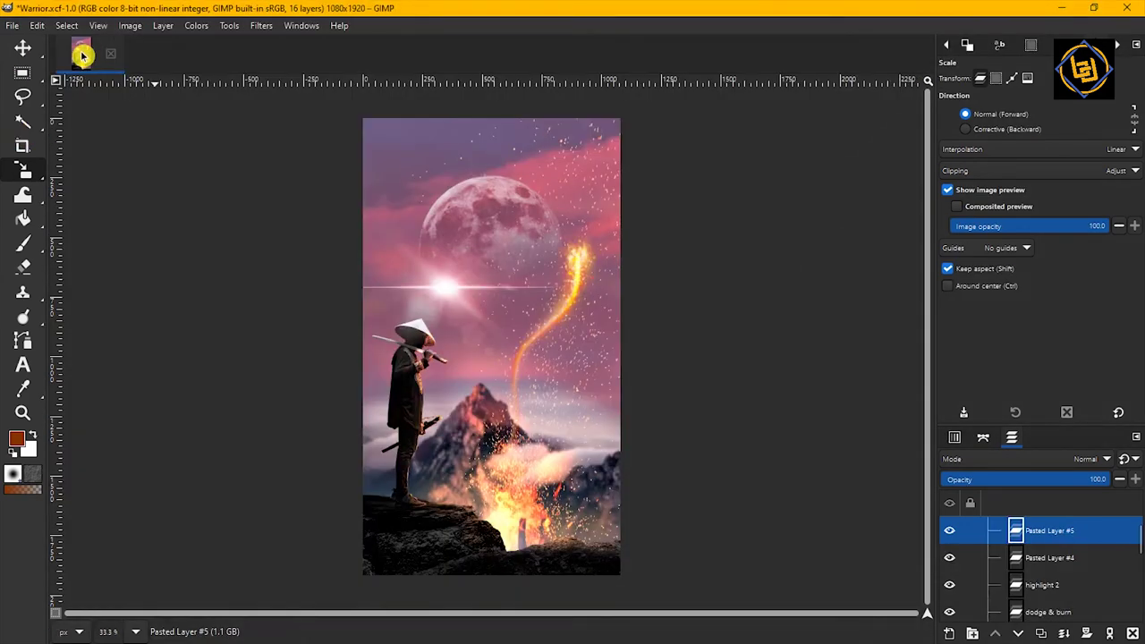
pyautogui.hotkey('ctrl', 'v')
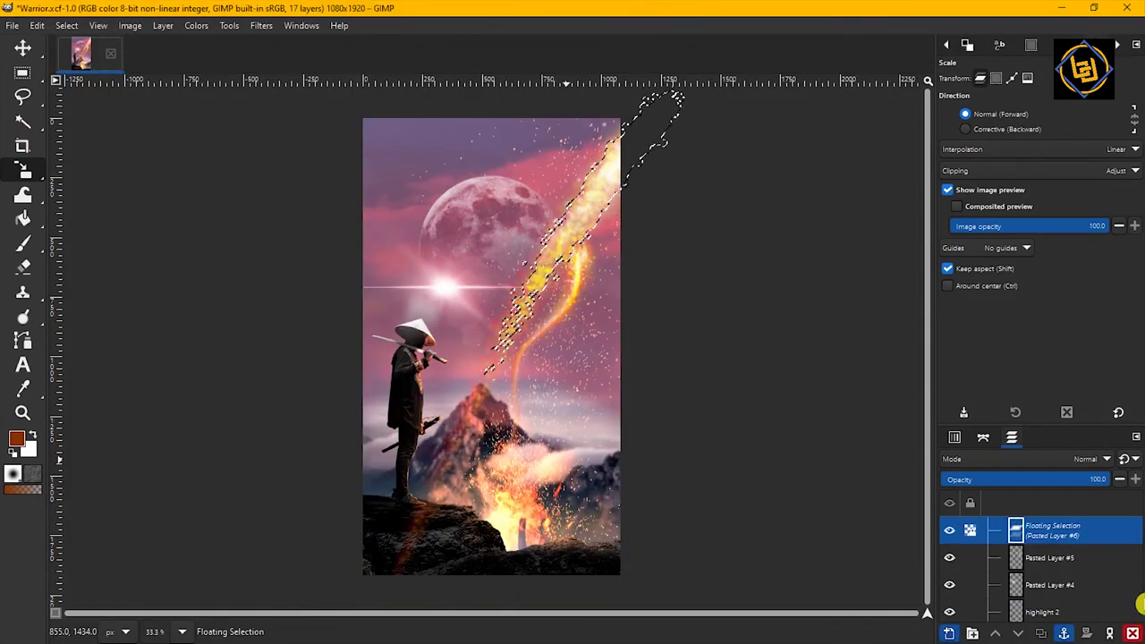
pyautogui.moveTo(563, 224); pyautogui.dragTo(481, 353)
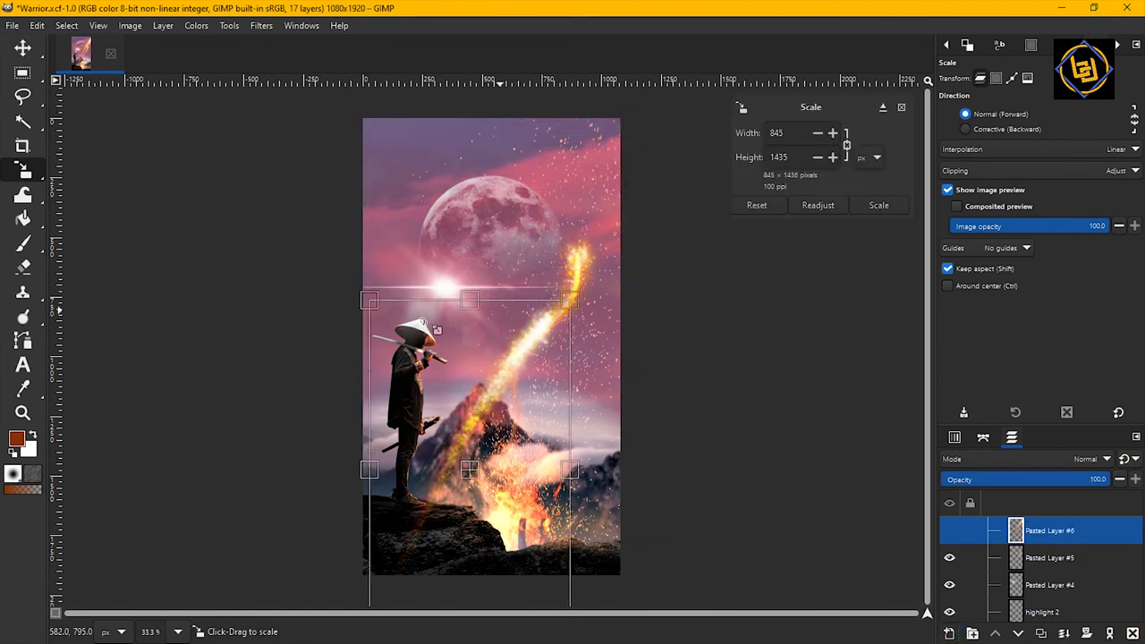
# Rotate the new streak about -13°, move it right of the first trail, and scale it to 699×969
pyautogui.click(26, 173)
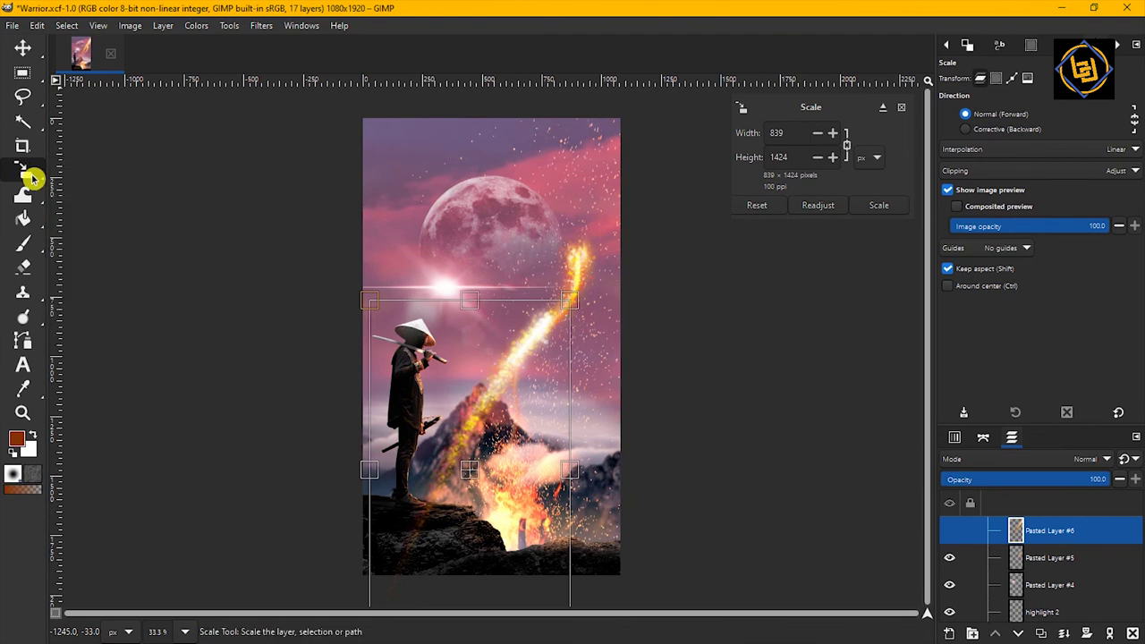
pyautogui.click(115, 217)
pyautogui.click(544, 328)
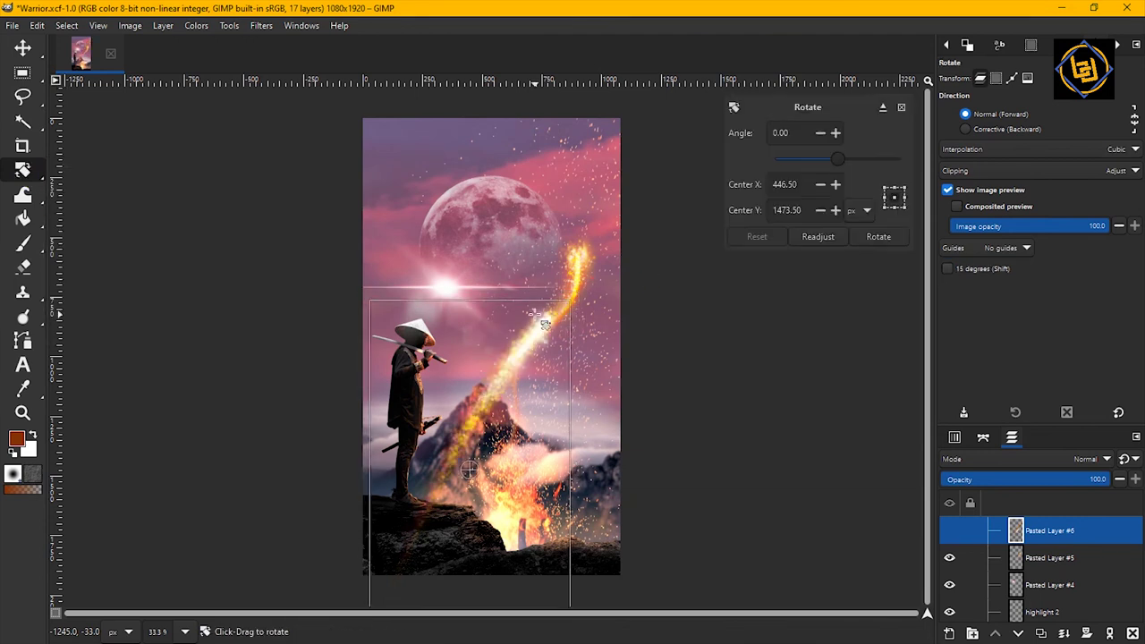
pyautogui.moveTo(561, 304); pyautogui.dragTo(523, 288)
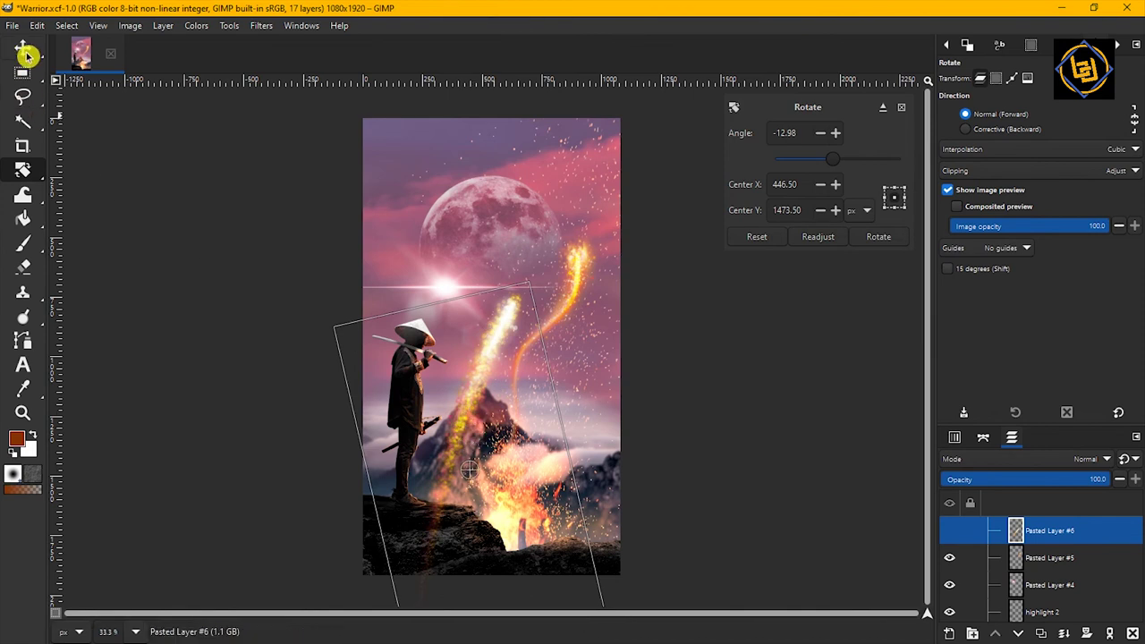
pyautogui.press('m')
pyautogui.moveTo(488, 437)
pyautogui.mouseDown()
pyautogui.moveTo(514, 434)
pyautogui.moveTo(564, 393)
pyautogui.mouseUp()
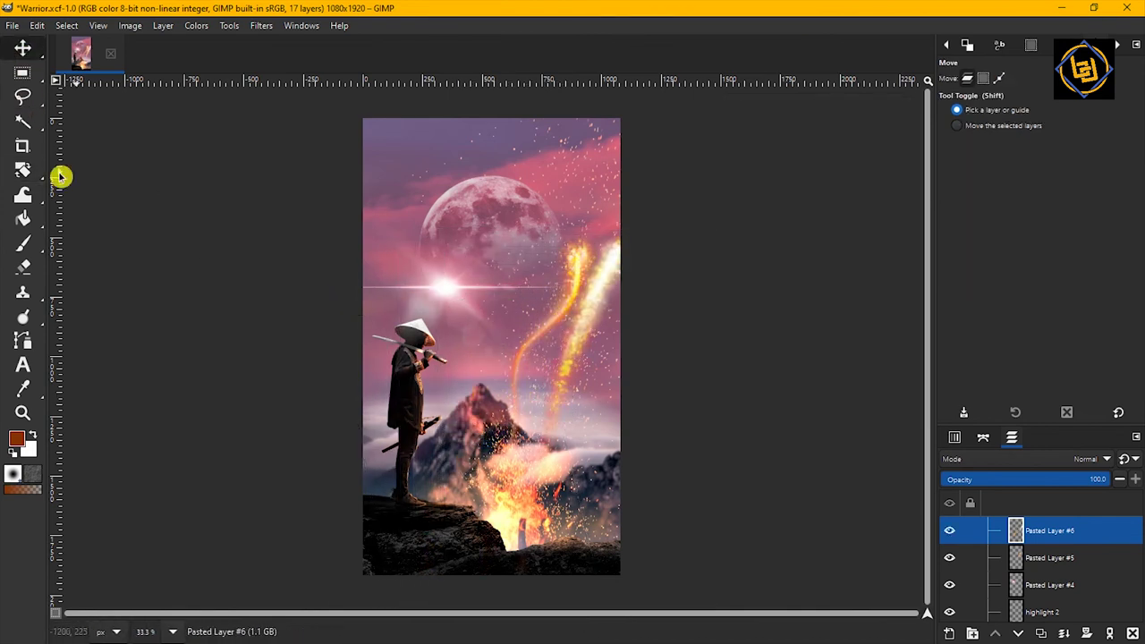
pyautogui.click(442, 346)
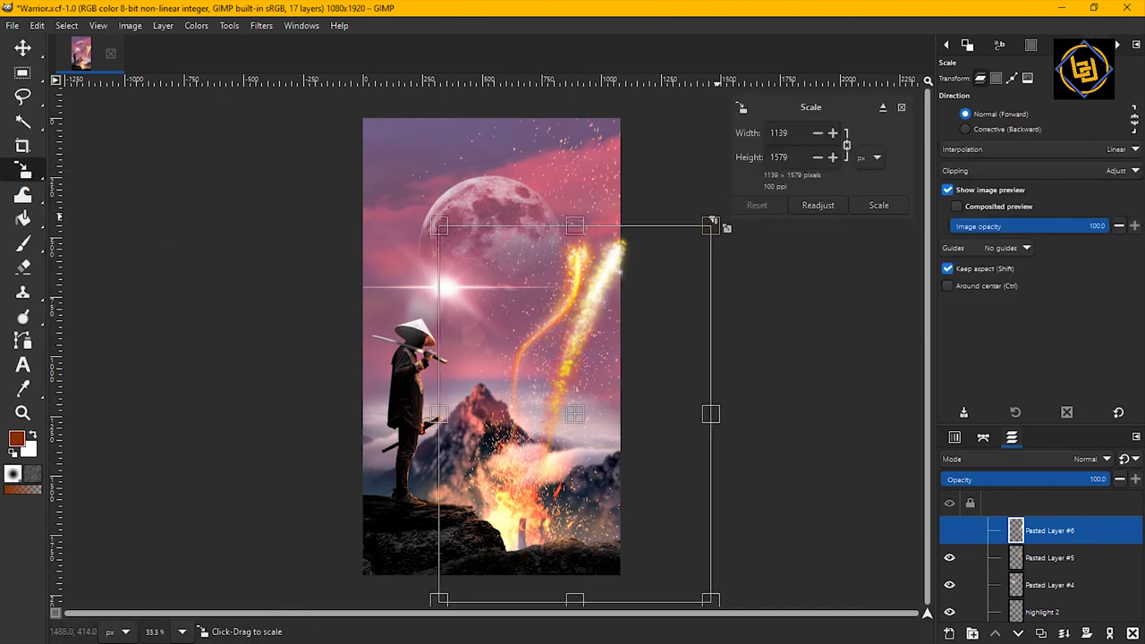
pyautogui.moveTo(715, 222); pyautogui.dragTo(605, 368)
pyautogui.moveTo(528, 490); pyautogui.dragTo(566, 440)
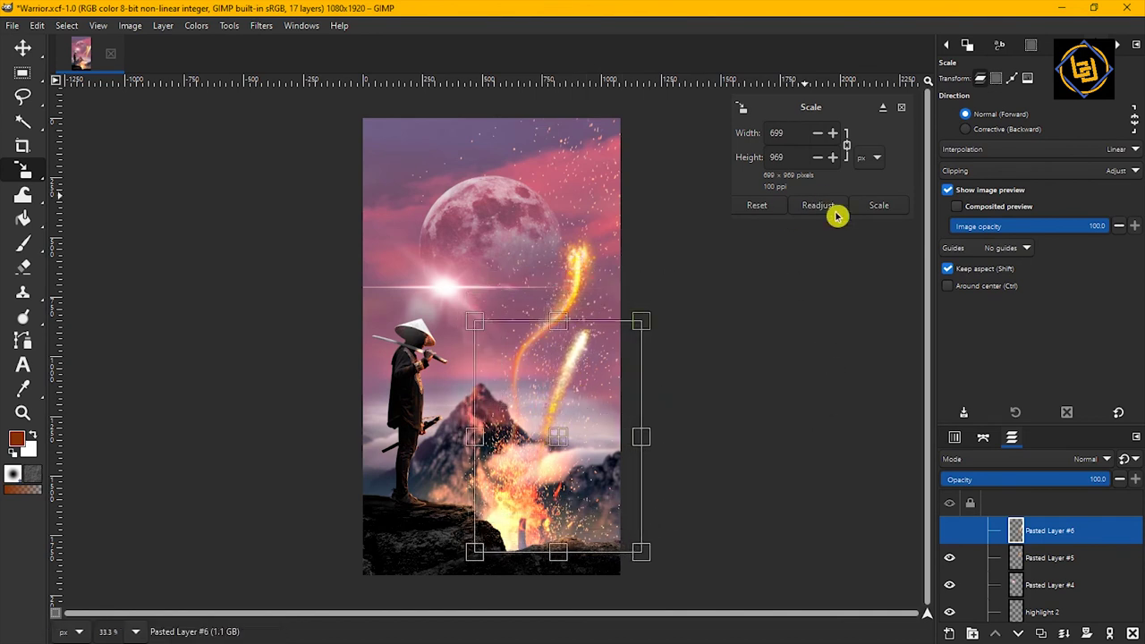
pyautogui.click(878, 205)
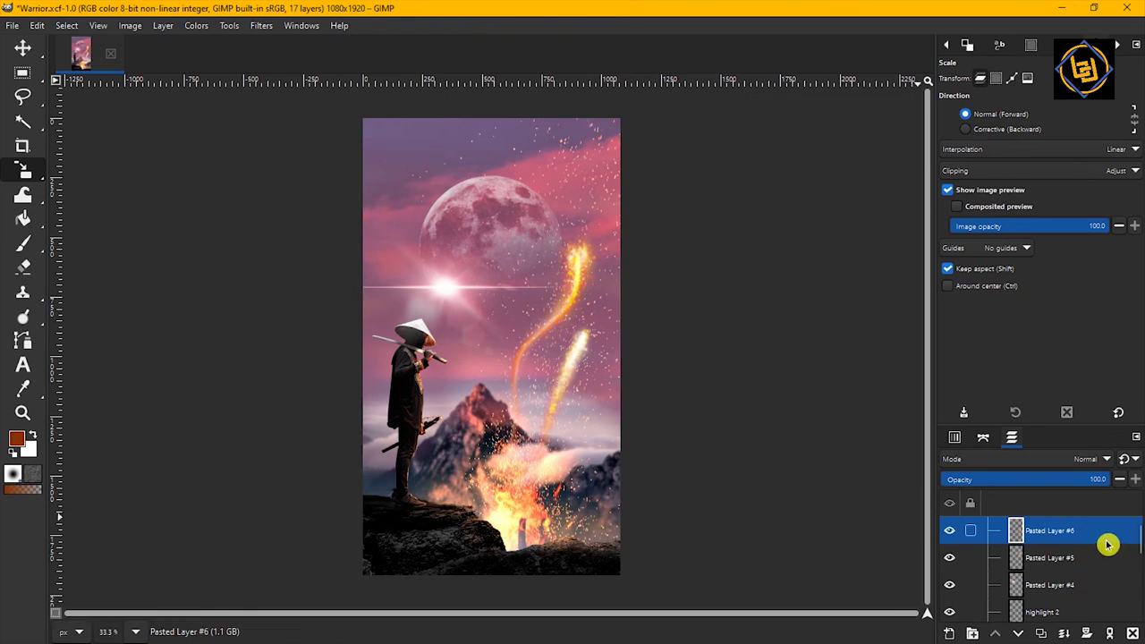
# Group the spark layer, duplicate Layer Group #1, and merge the copy Layer Group #2 into one layer
pyautogui.hotkey('ctrl', 'g')
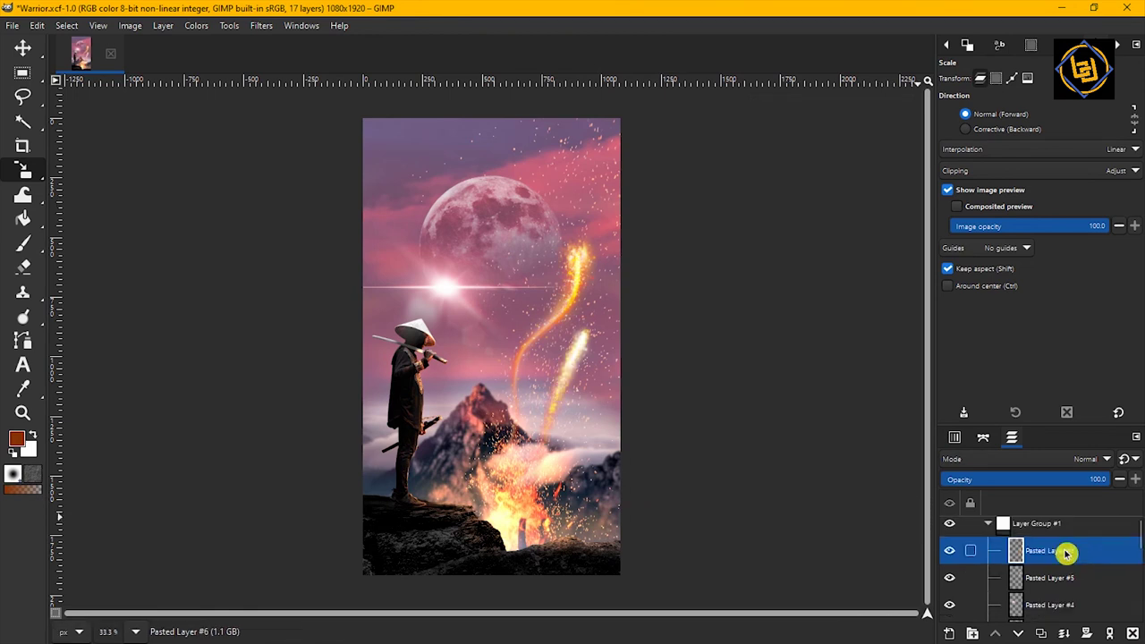
pyautogui.click(988, 534)
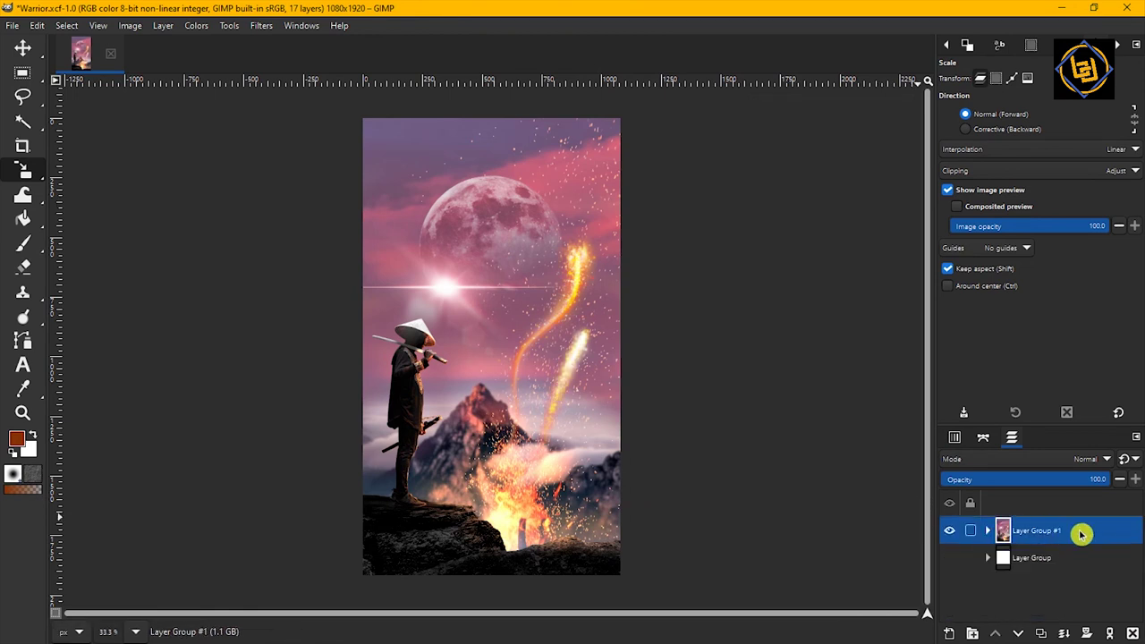
pyautogui.click(1042, 633)
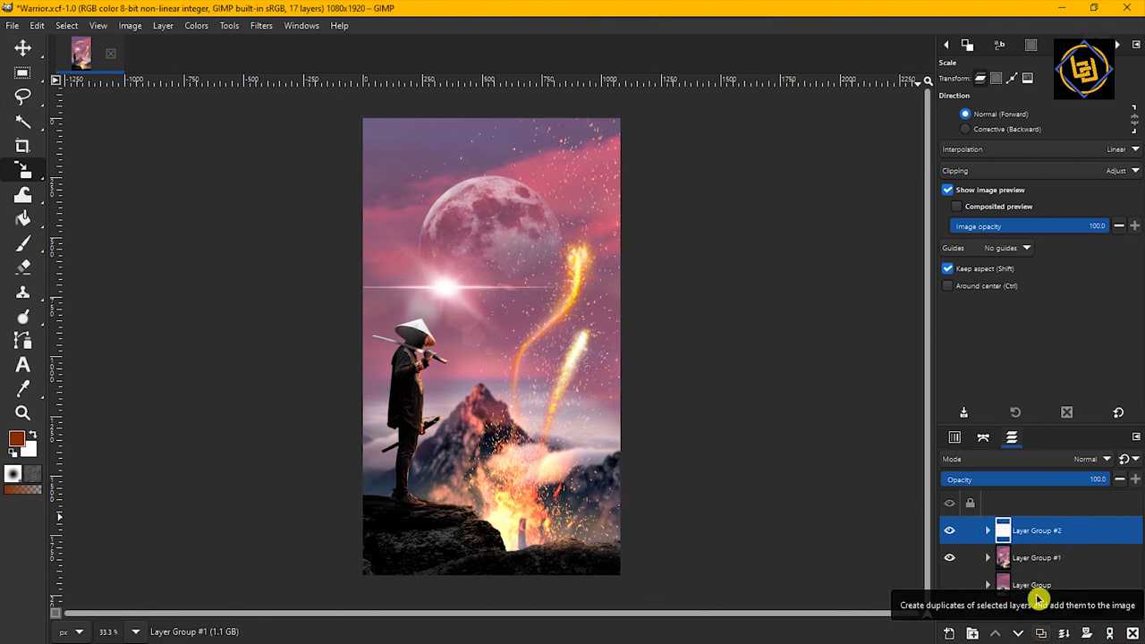
pyautogui.rightClick(1043, 535)
pyautogui.click(983, 230)
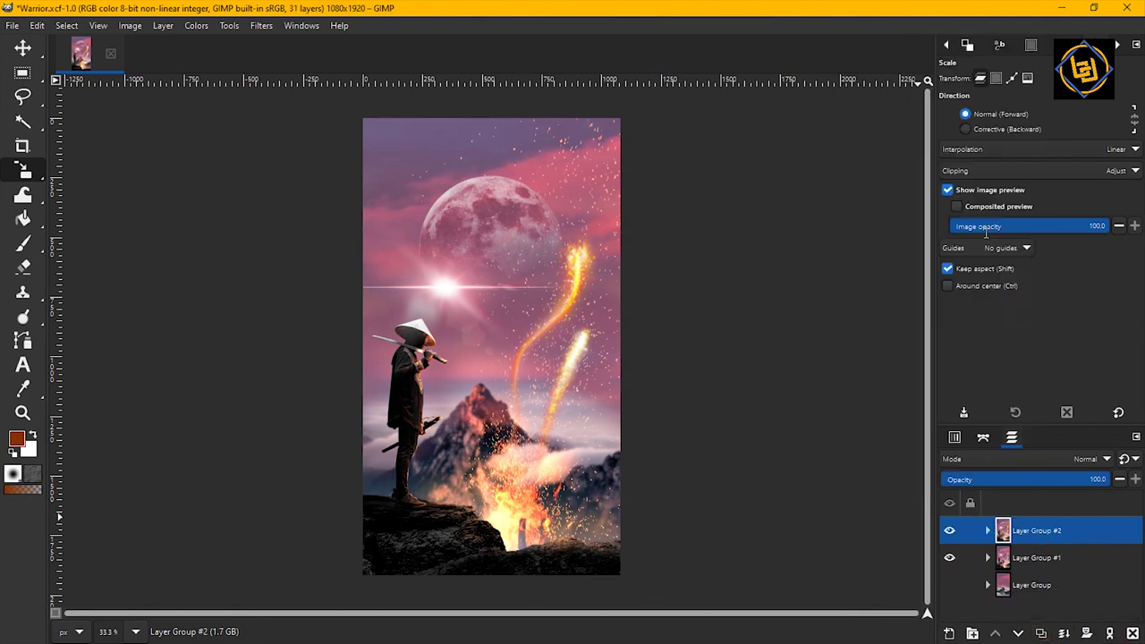
pyautogui.click(197, 25)
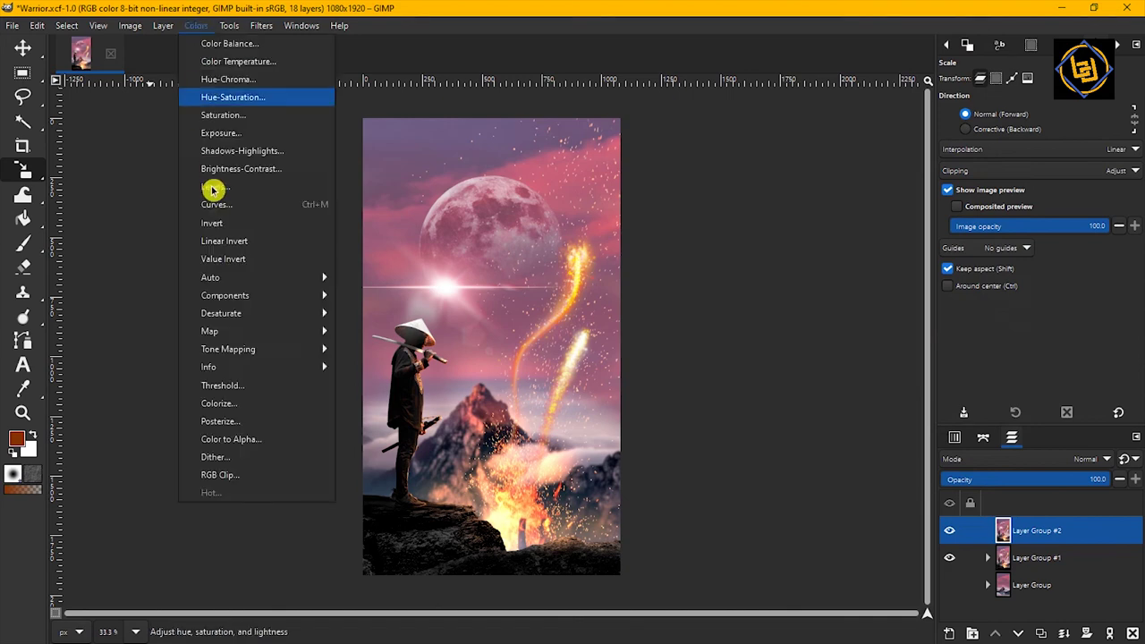
# Apply Value curves to Layer Group #2: shadow point 93→67, highlights lowered slightly
pyautogui.click(215, 203)
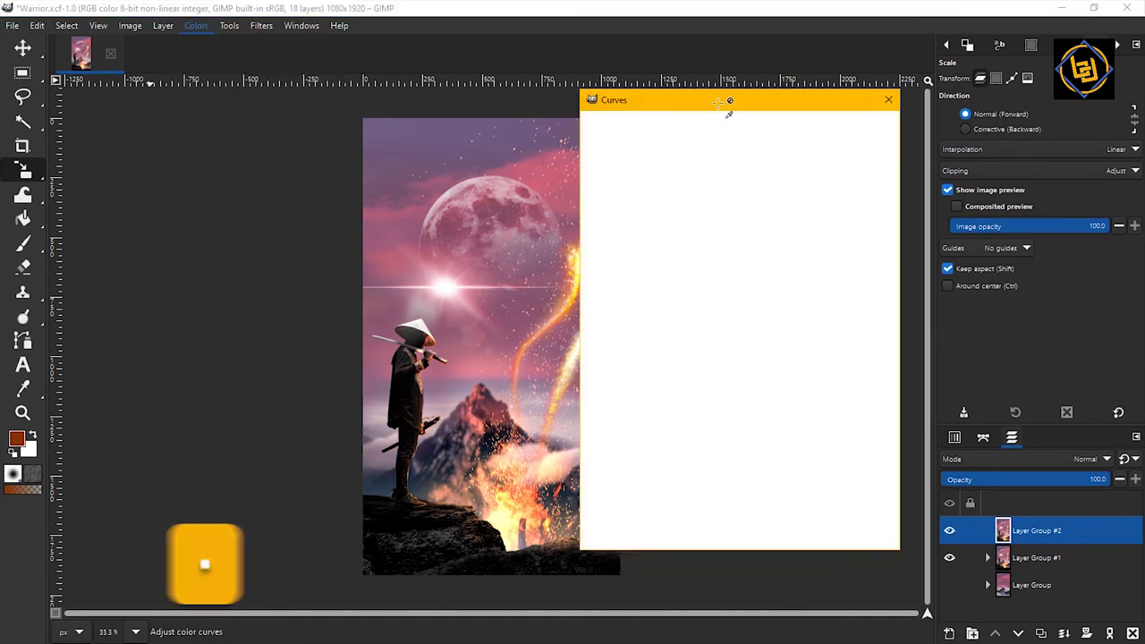
pyautogui.moveTo(721, 107); pyautogui.dragTo(779, 114)
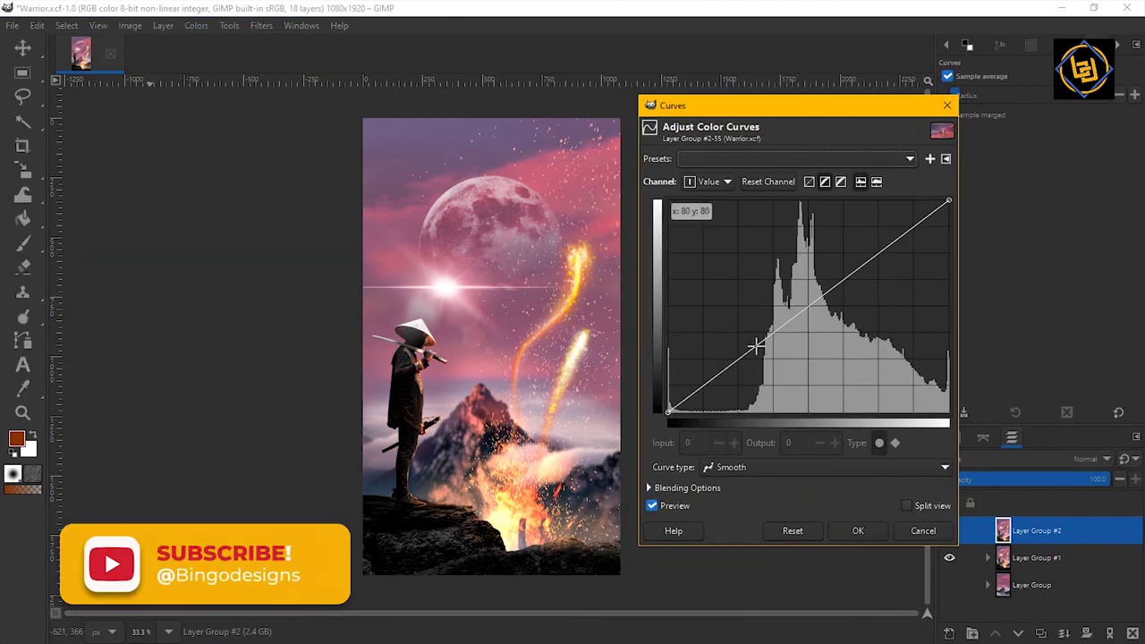
pyautogui.moveTo(737, 361); pyautogui.dragTo(773, 360)
pyautogui.click(890, 242)
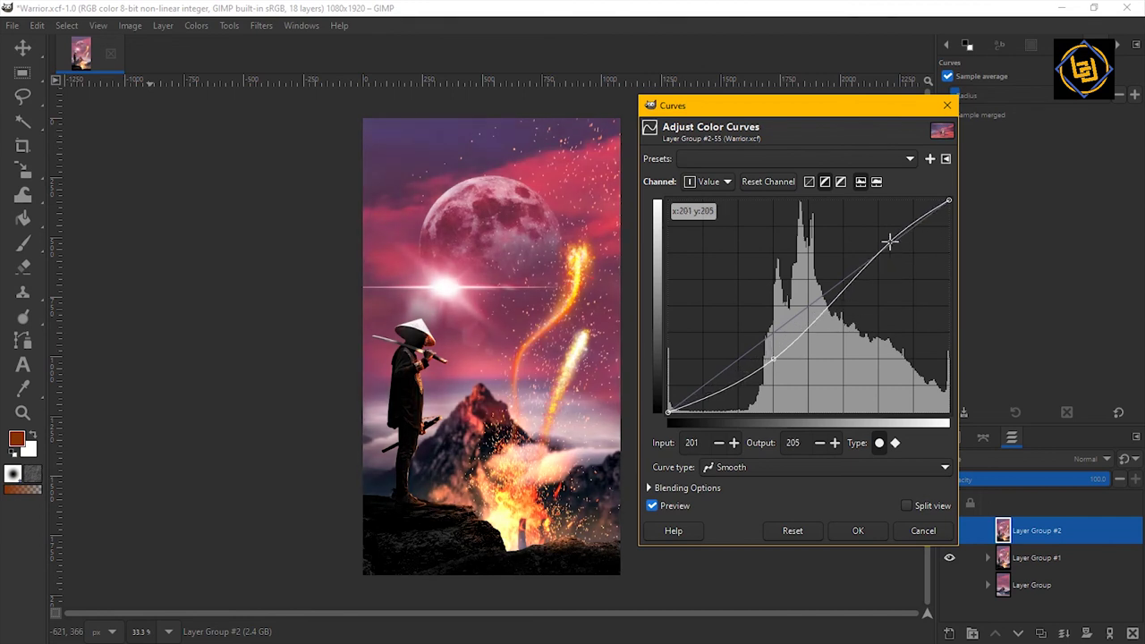
pyautogui.moveTo(890, 241); pyautogui.dragTo(887, 250)
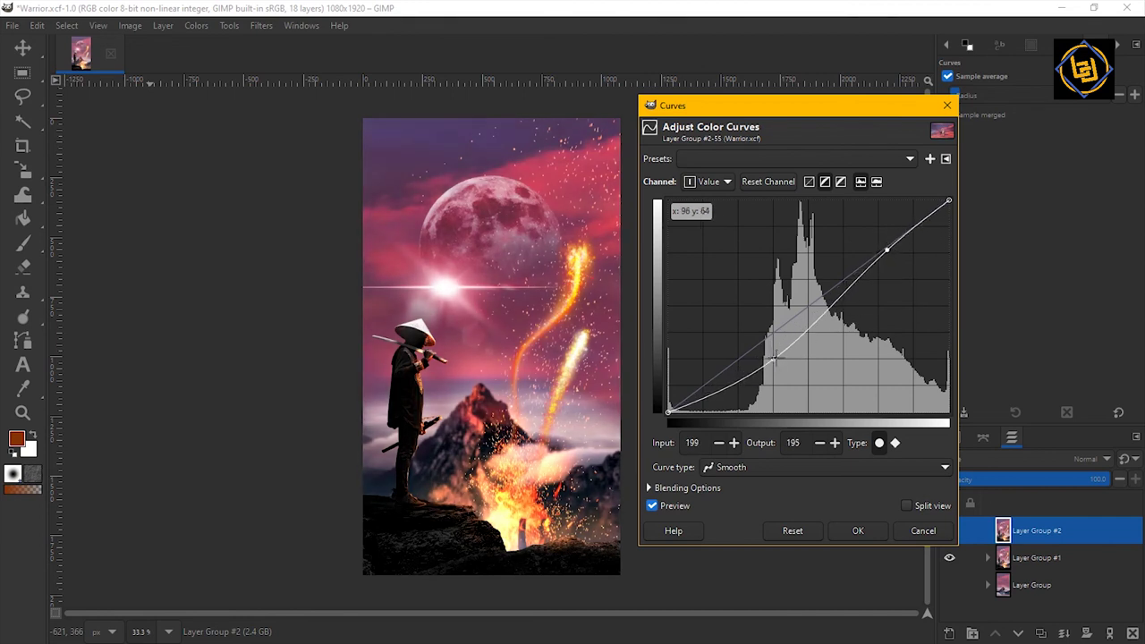
pyautogui.moveTo(768, 363); pyautogui.dragTo(768, 353)
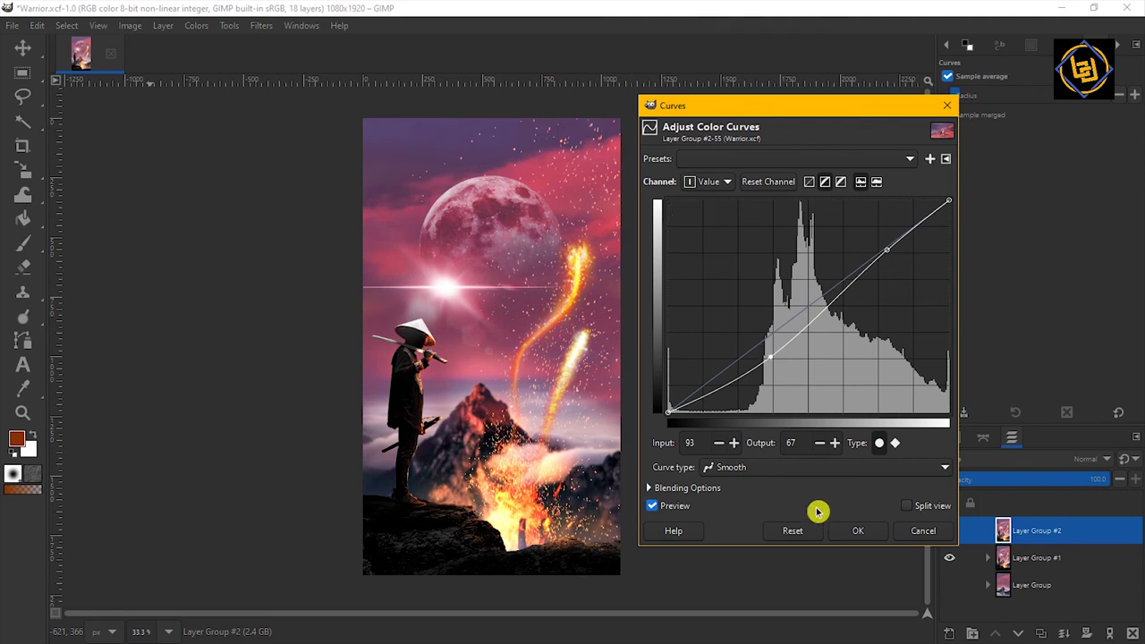
pyautogui.click(852, 531)
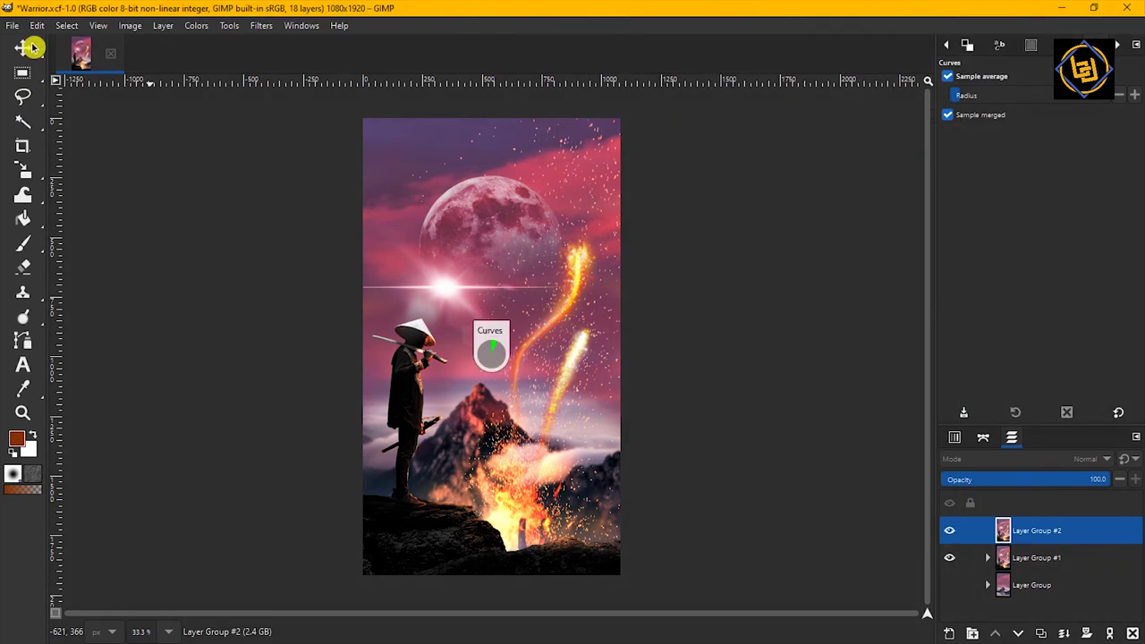